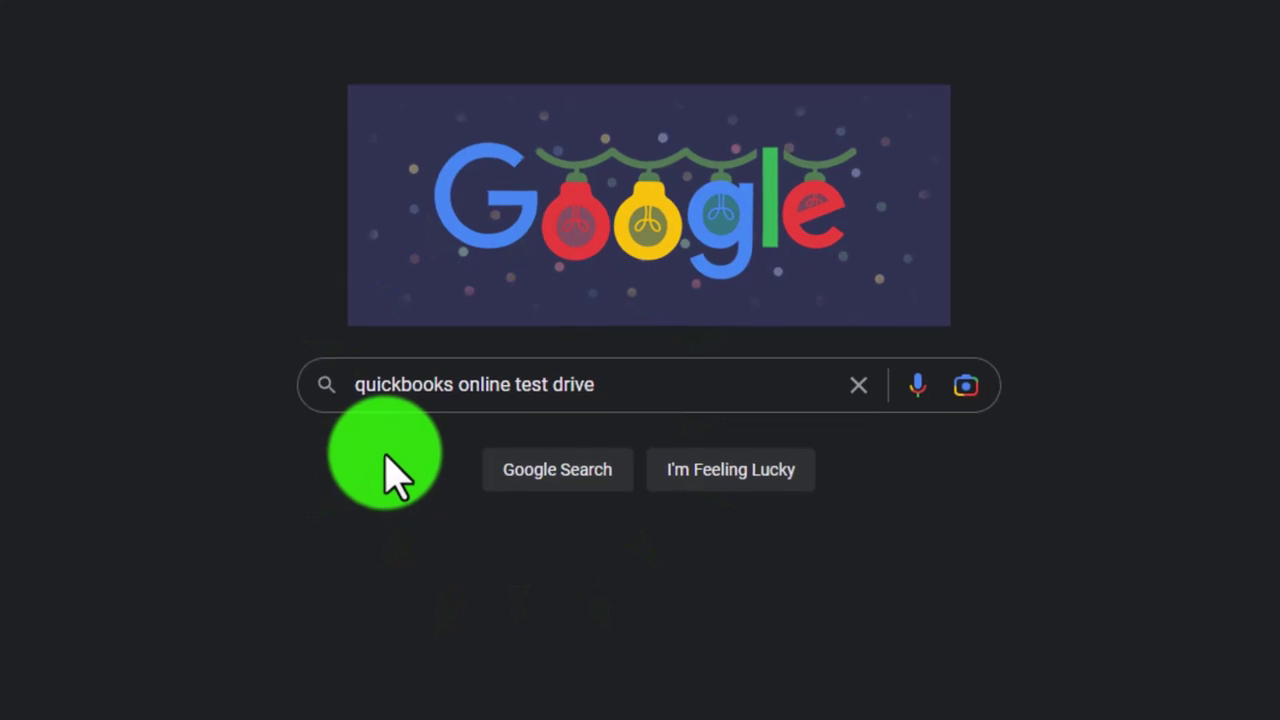
- Search Google for "quickbooks online test drive" and open the Test drive QuickBooks Online article
left_click(651, 380)
key("Return")
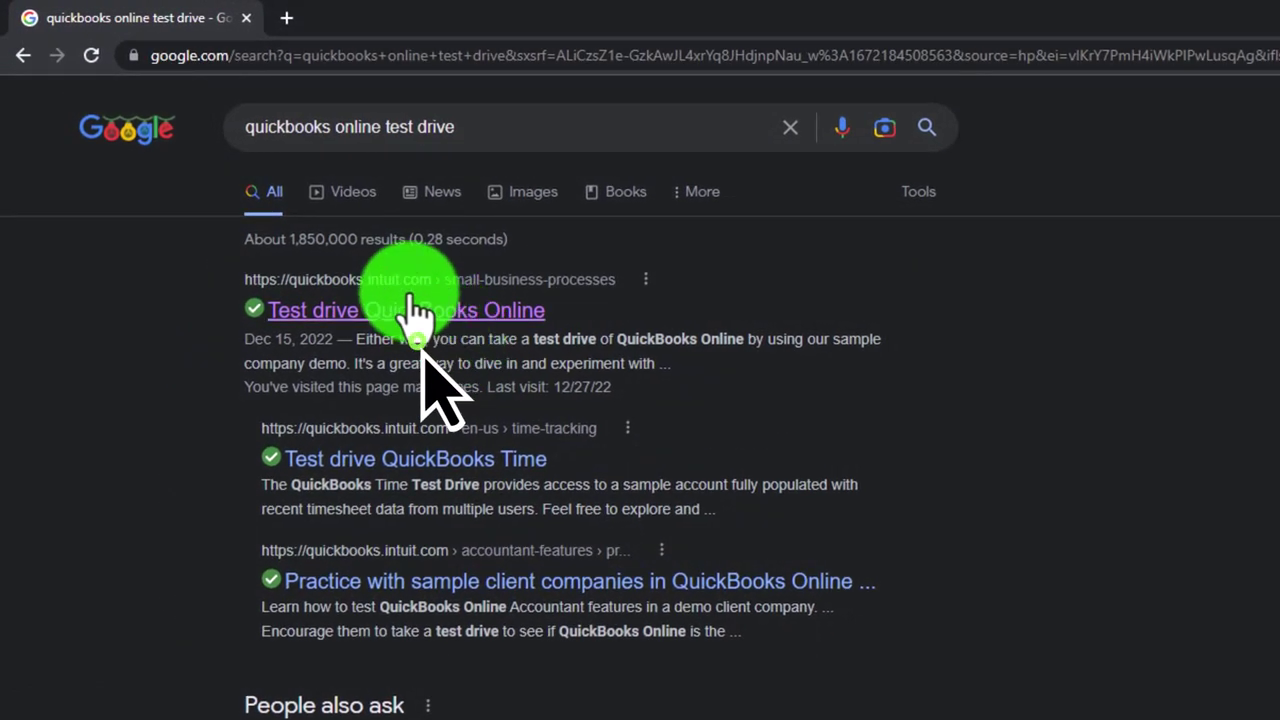
left_click(415, 312)
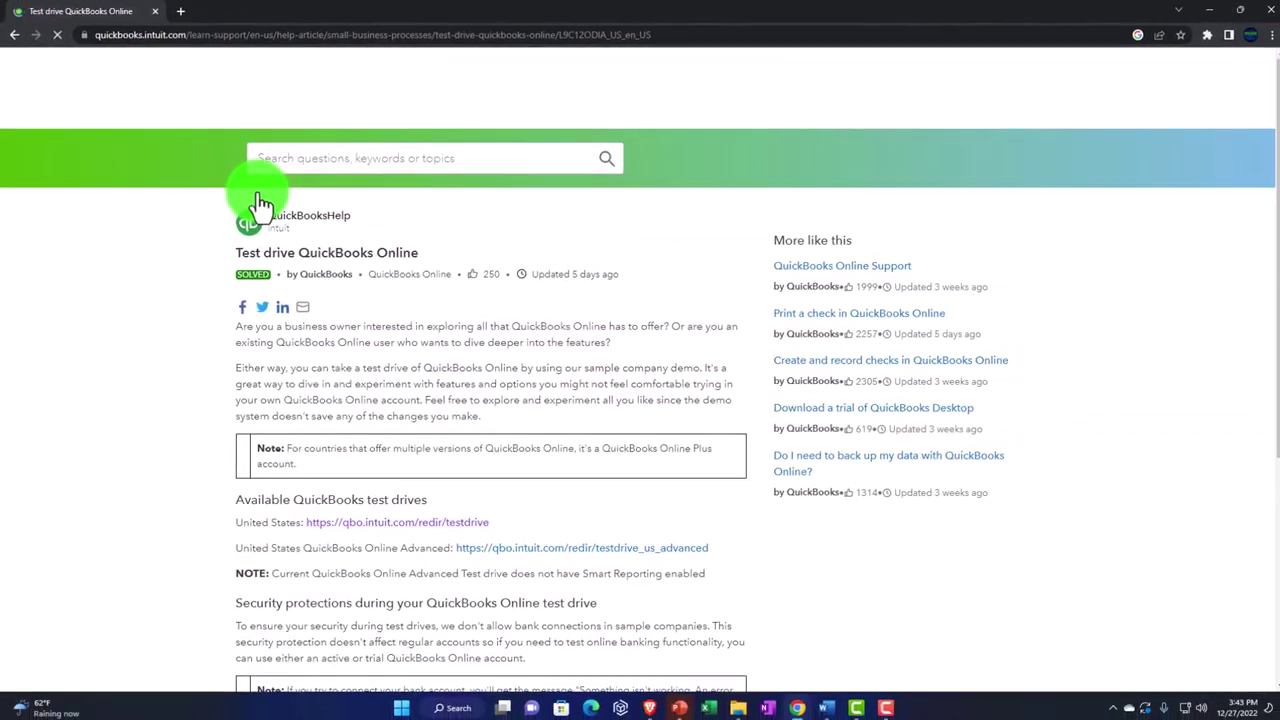
- Launch the United States QuickBooks Online test drive from the article and complete the security verification to enter the sample company
scroll(190, 390, "down", 2)
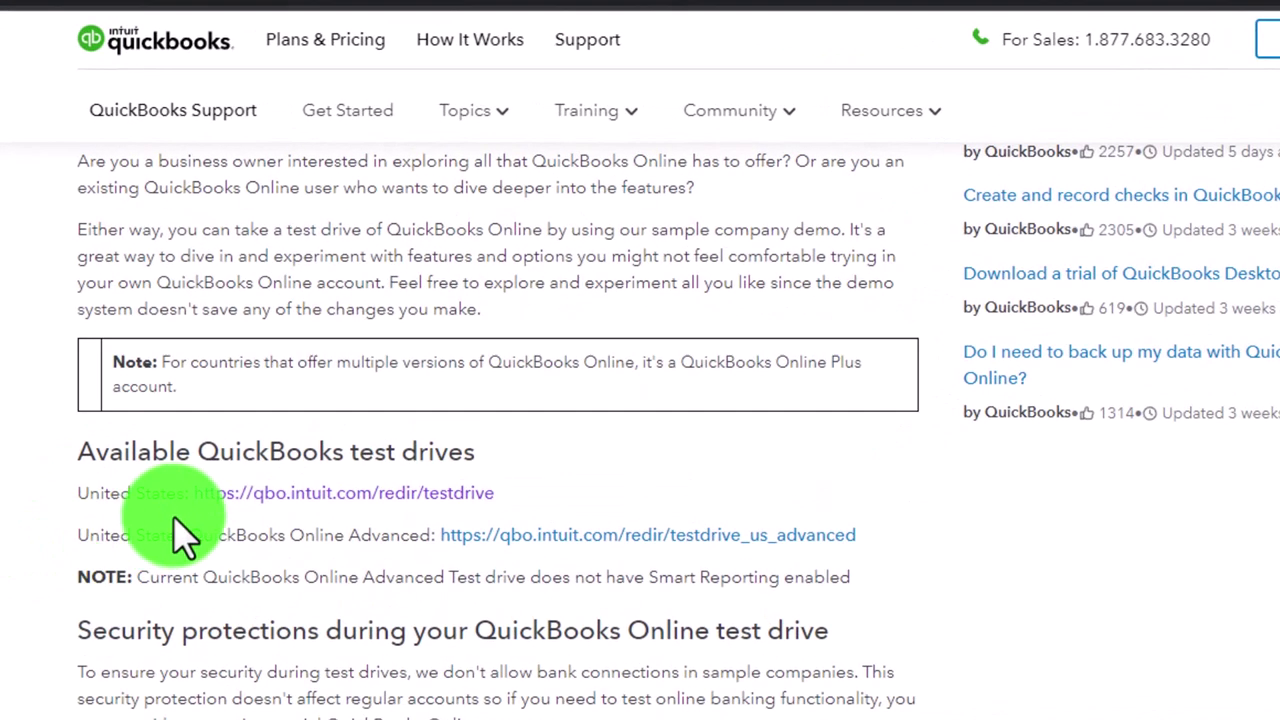
left_click(236, 500)
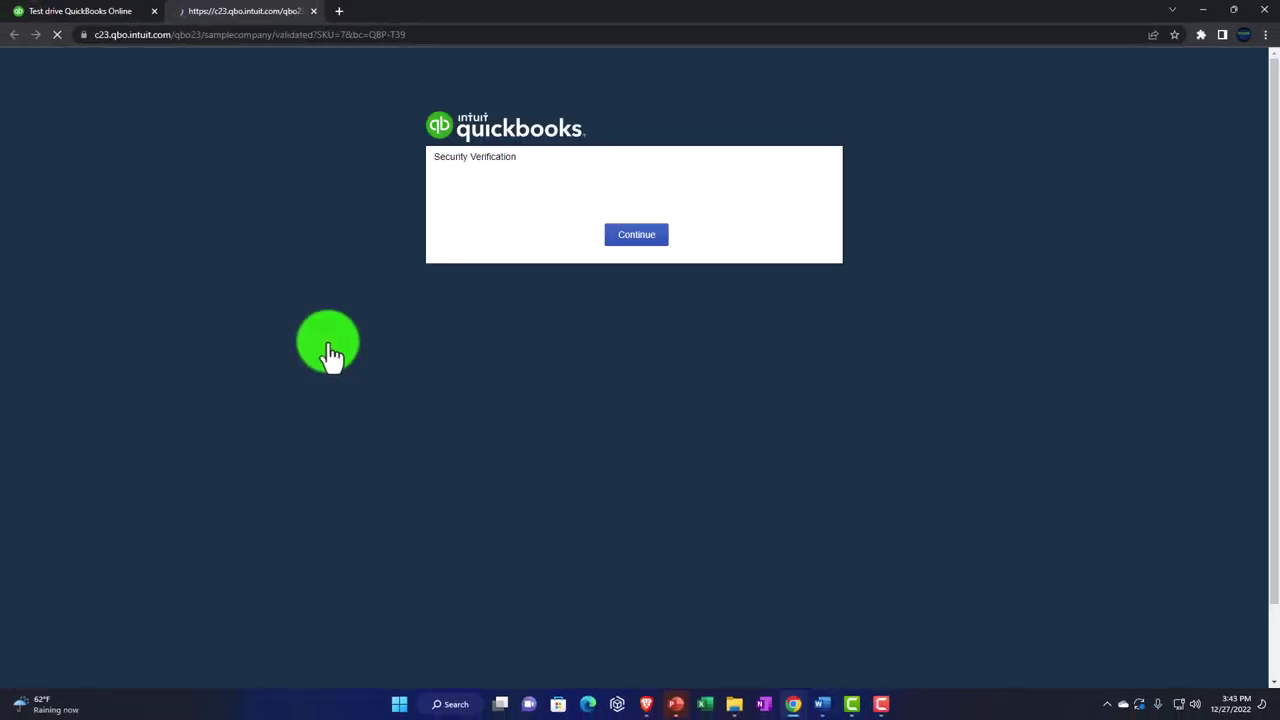
left_click(548, 212)
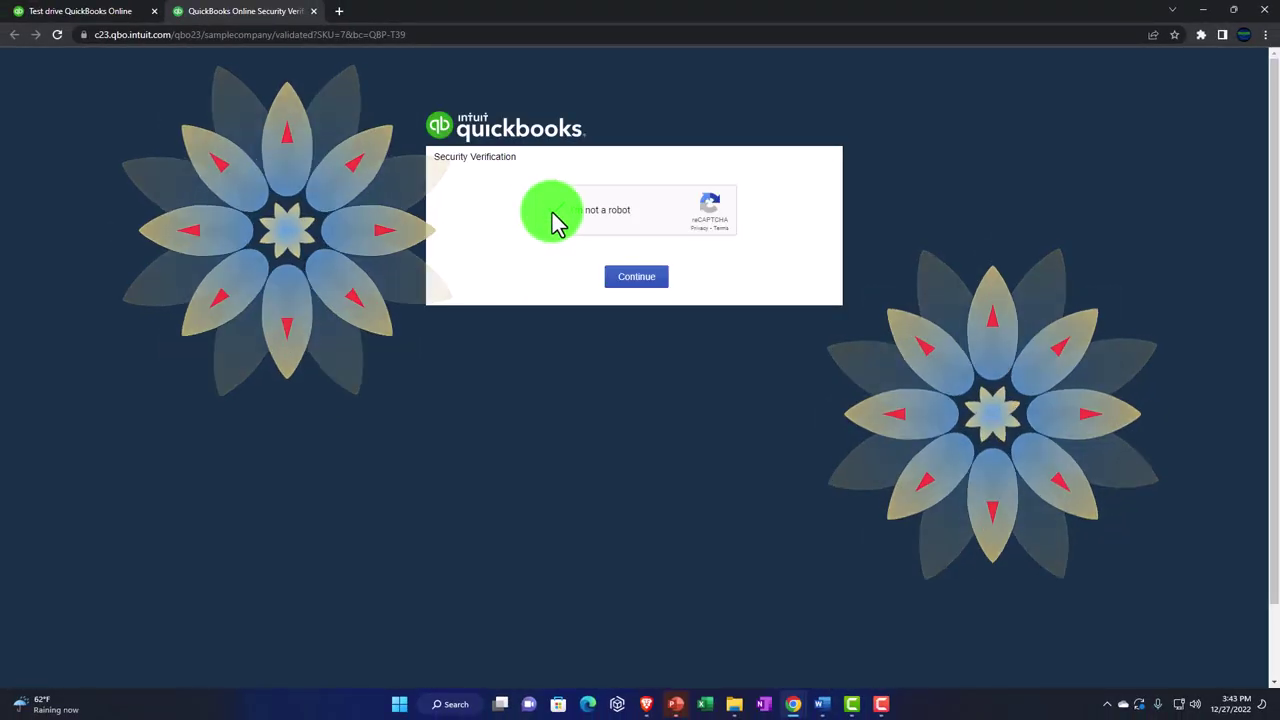
left_click(636, 280)
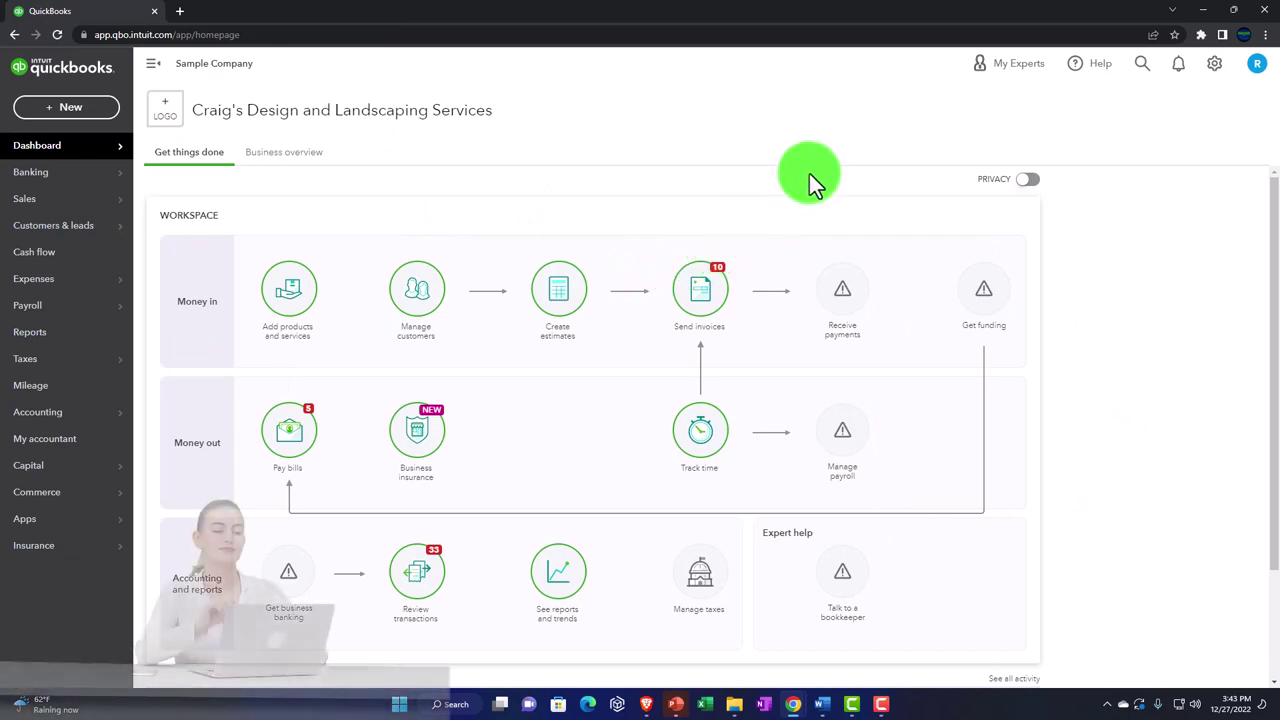
- Enlarge the page and check in the company settings whether Accountant view or Business view is active
key("ctrl+plus")
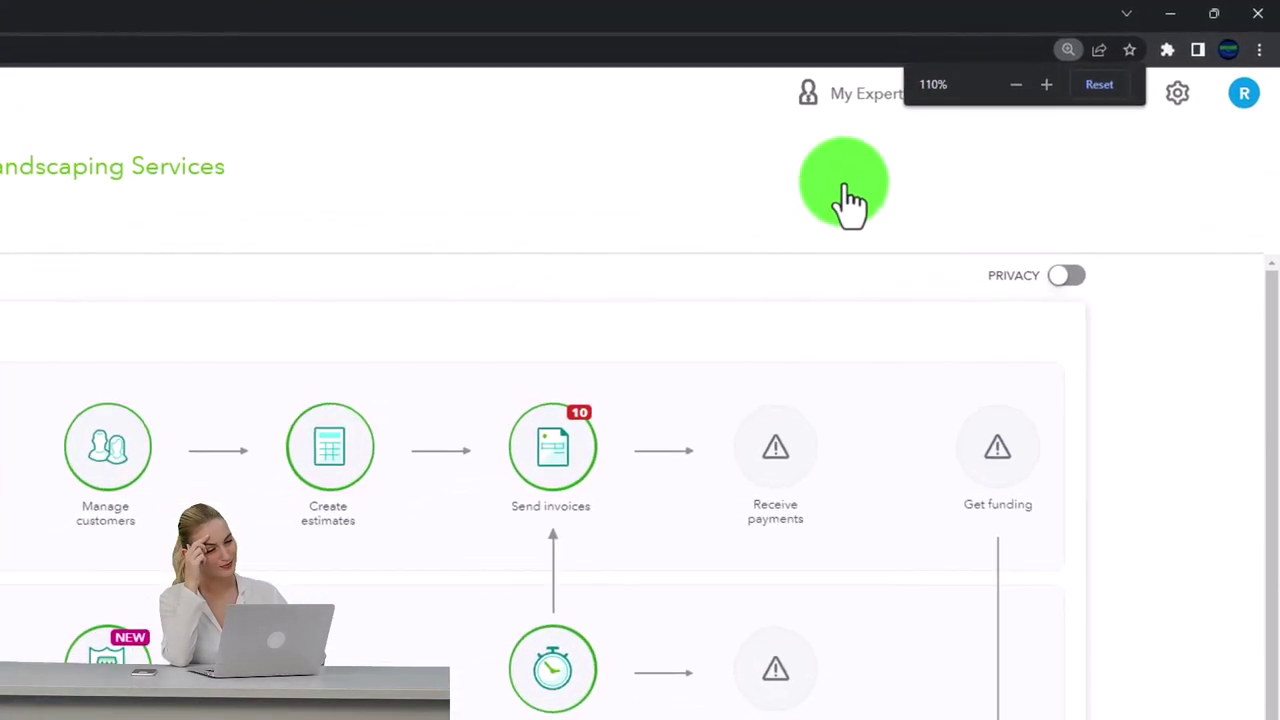
key("ctrl+plus")
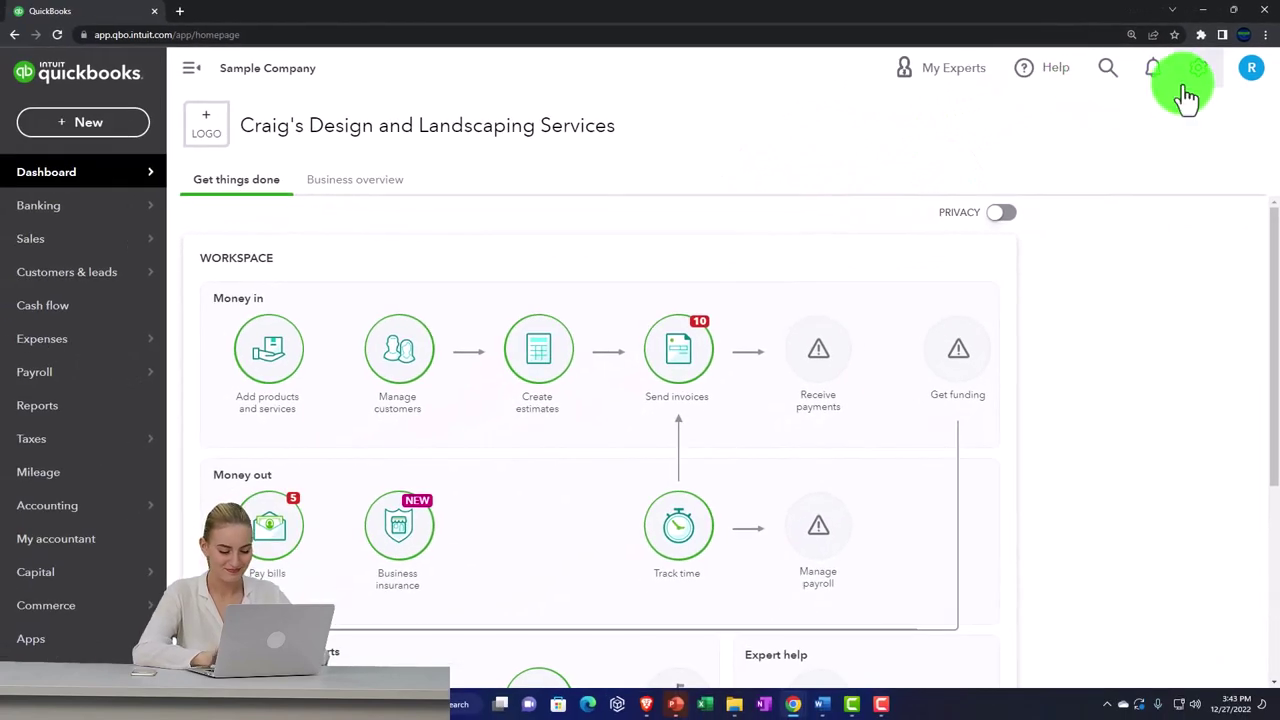
left_click(1196, 72)
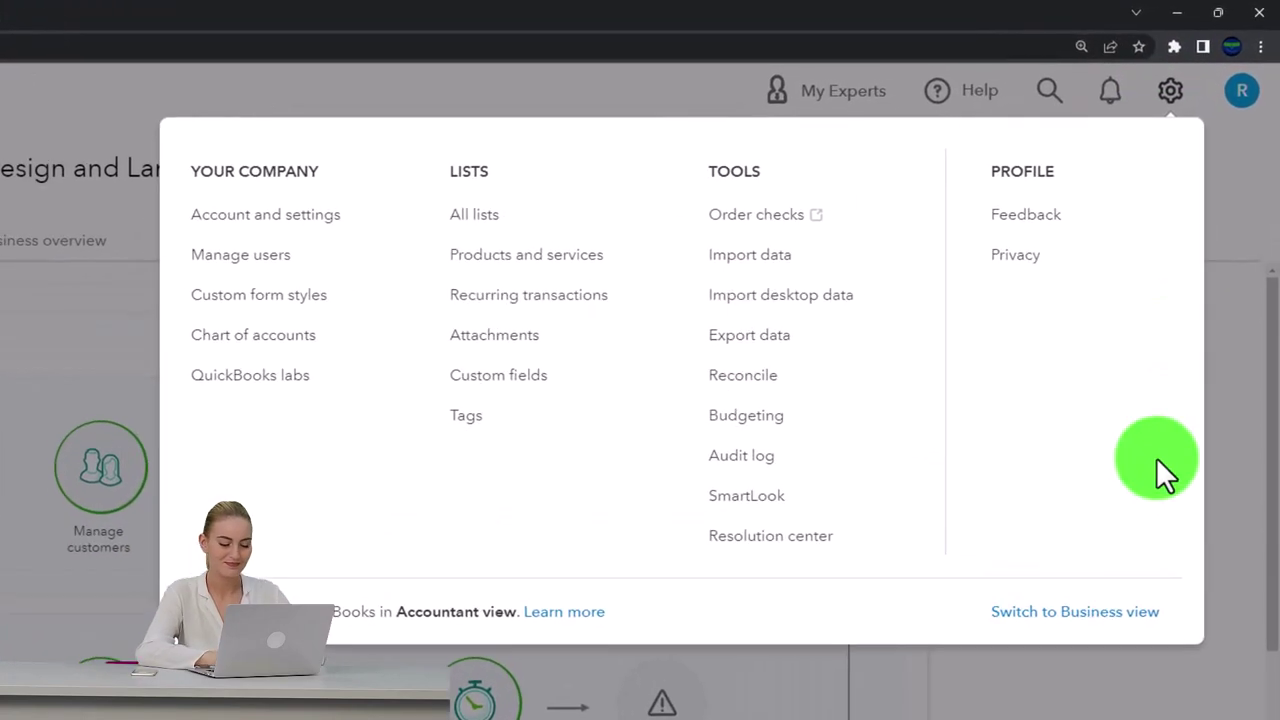
left_click(1064, 637)
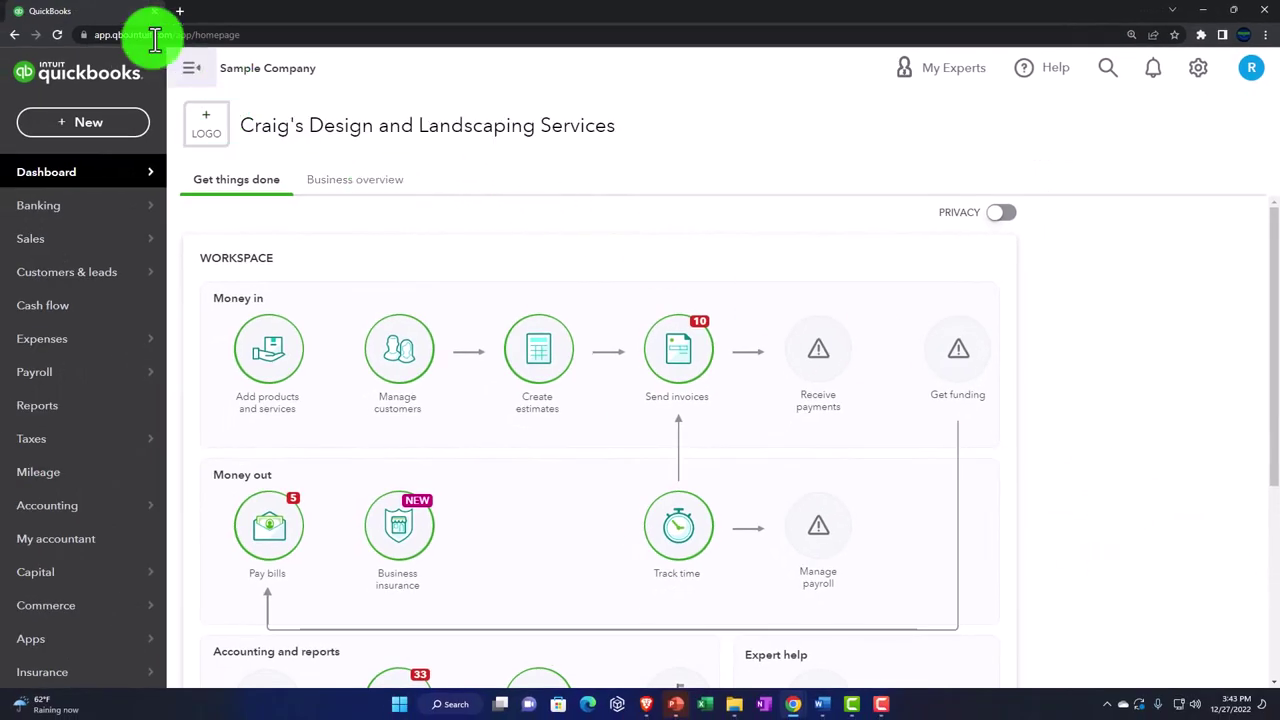
- Duplicate the sample company's browser tab twice so that three tabs are open
right_click(118, 12)
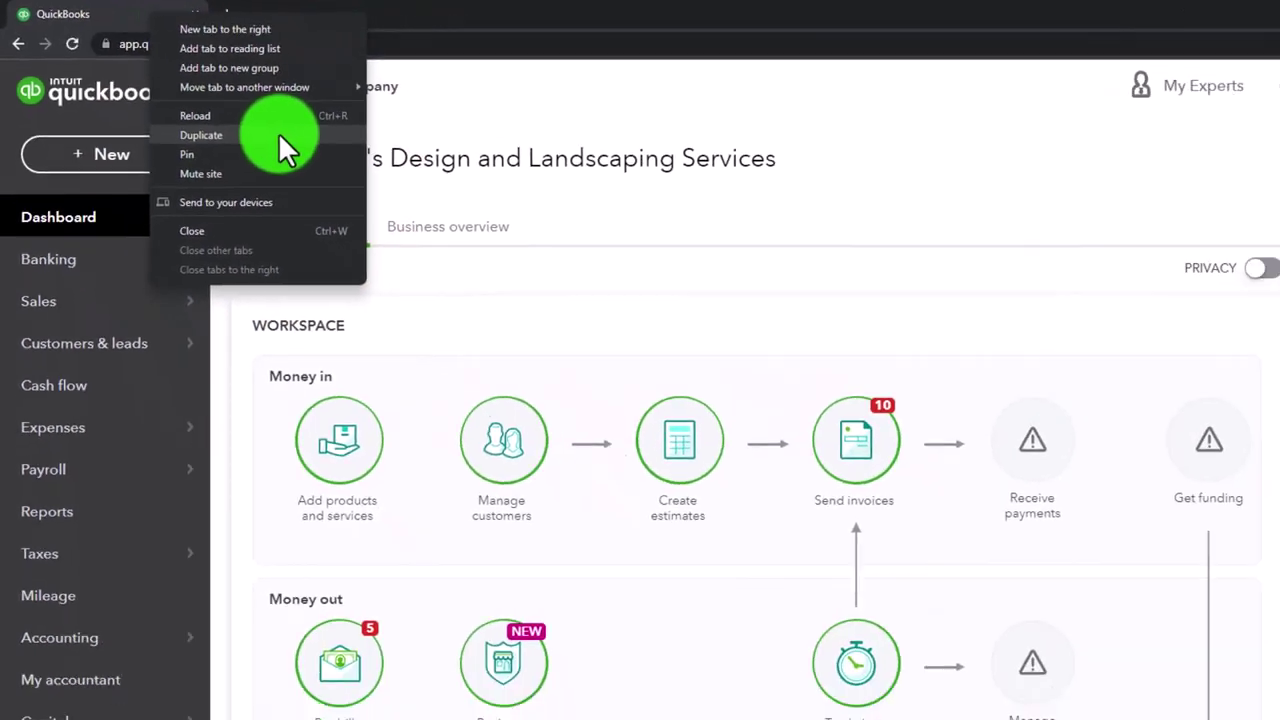
left_click(279, 135)
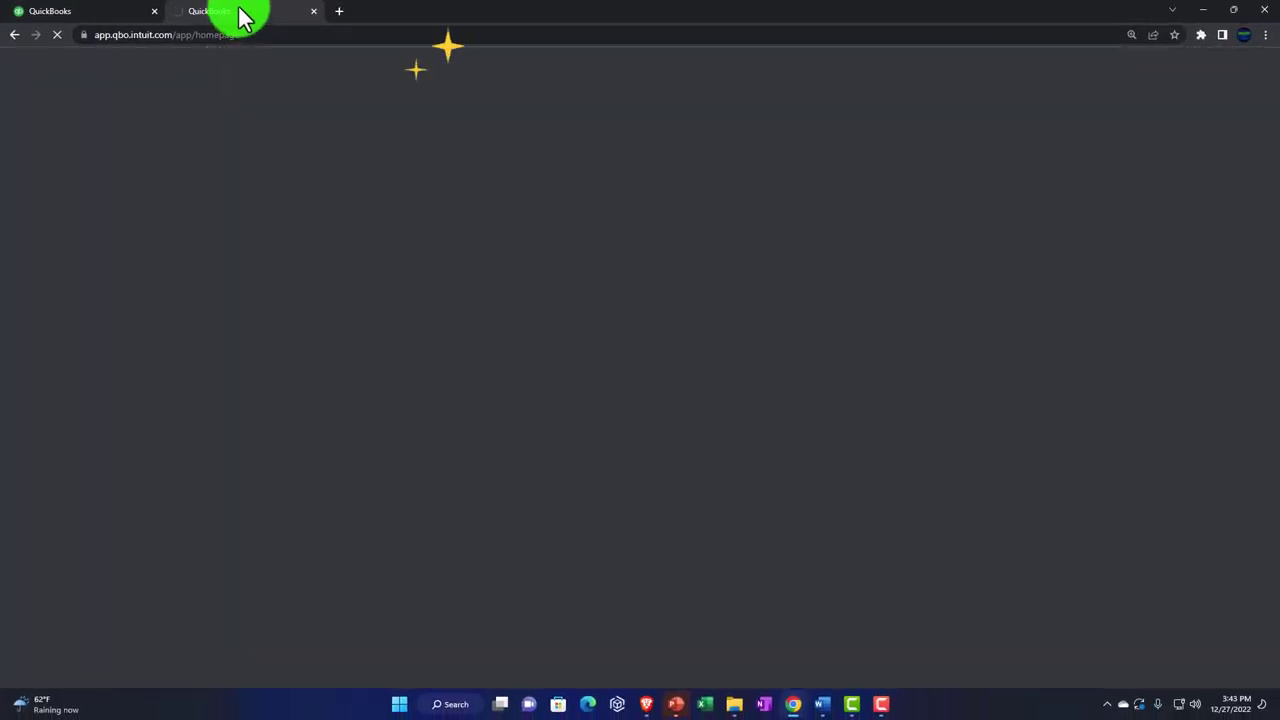
right_click(243, 18)
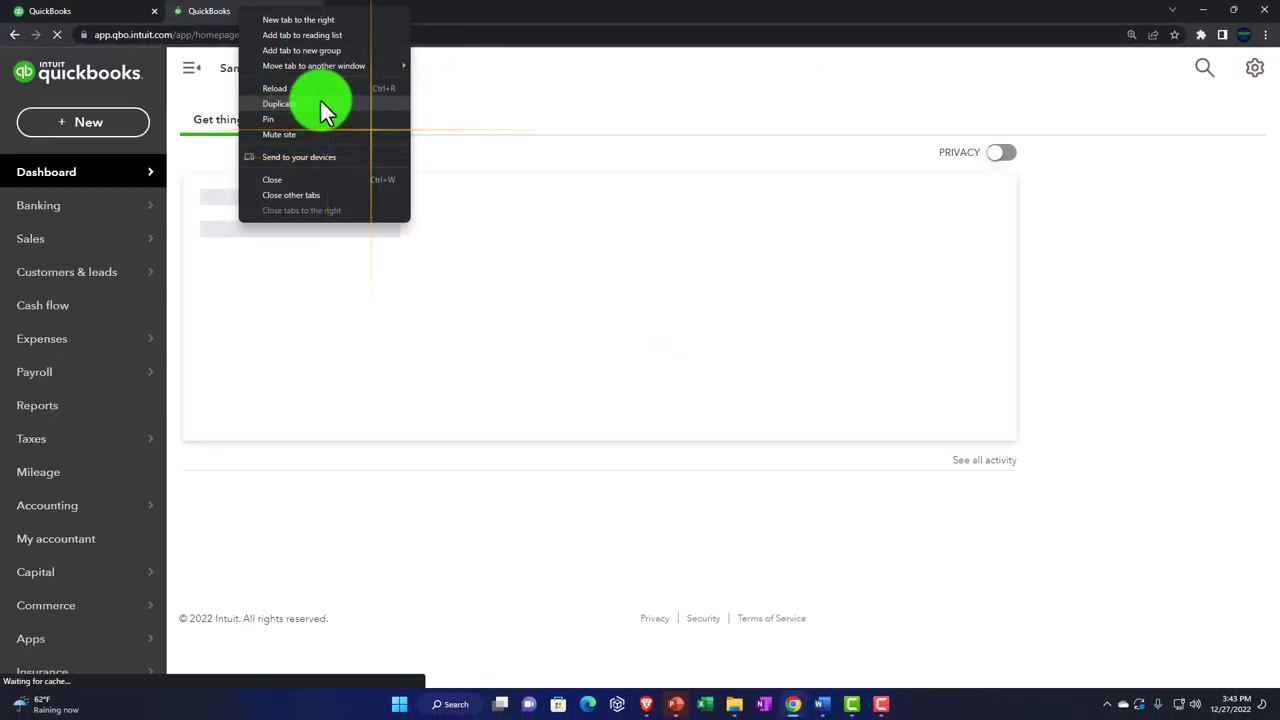
left_click(320, 103)
- Open the Balance Sheet from the favorite reports in the second browser tab
left_click(260, 14)
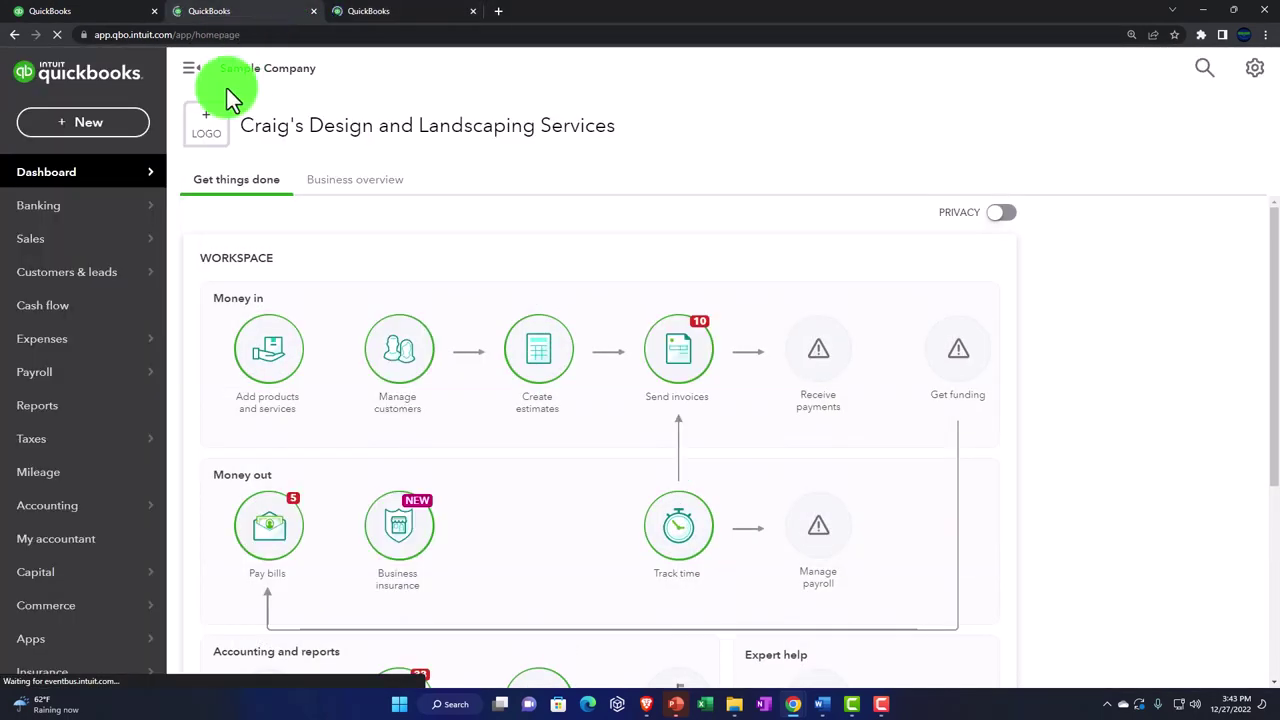
left_click(97, 405)
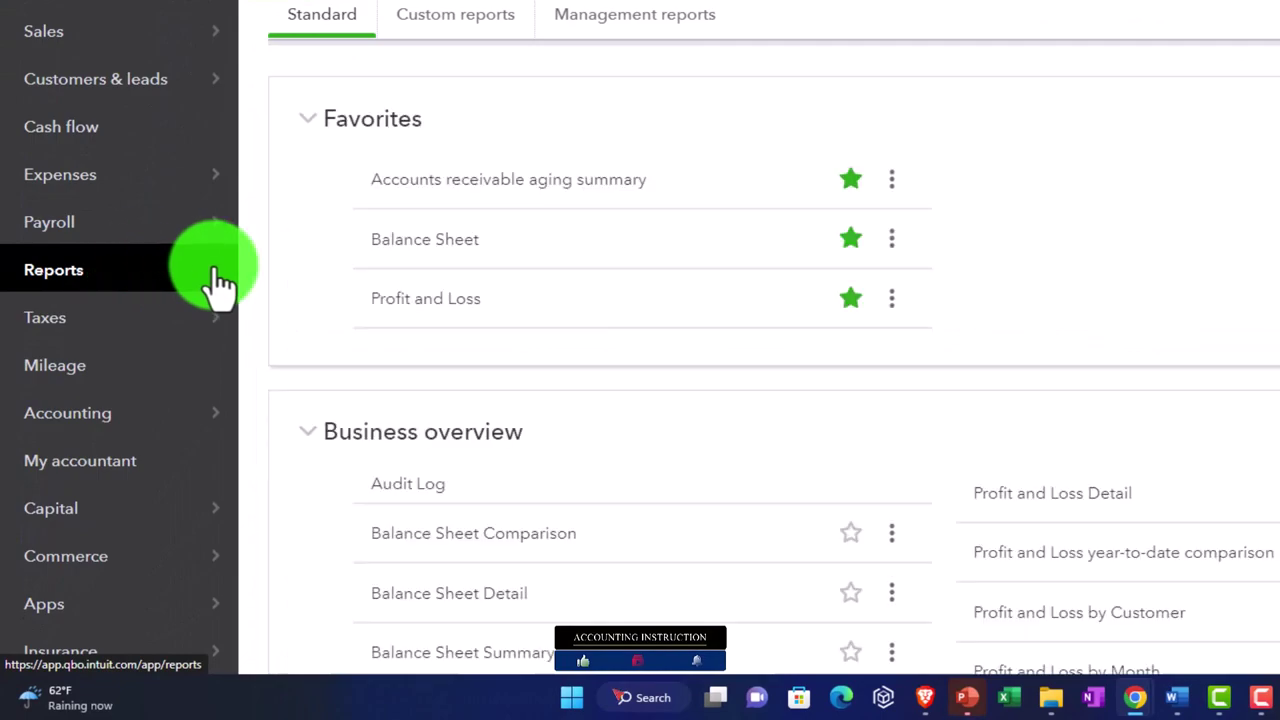
left_click(393, 247)
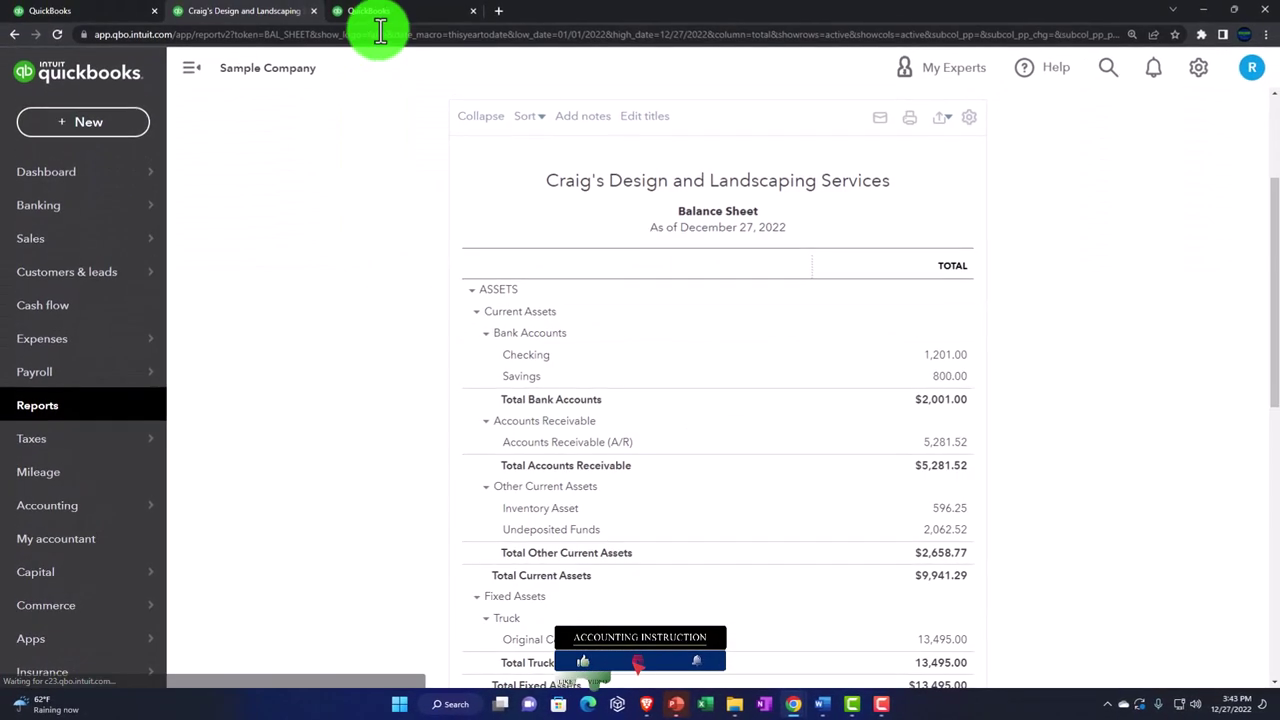
- Open the Profit and Loss report from the favorite reports in the third browser tab
left_click(388, 12)
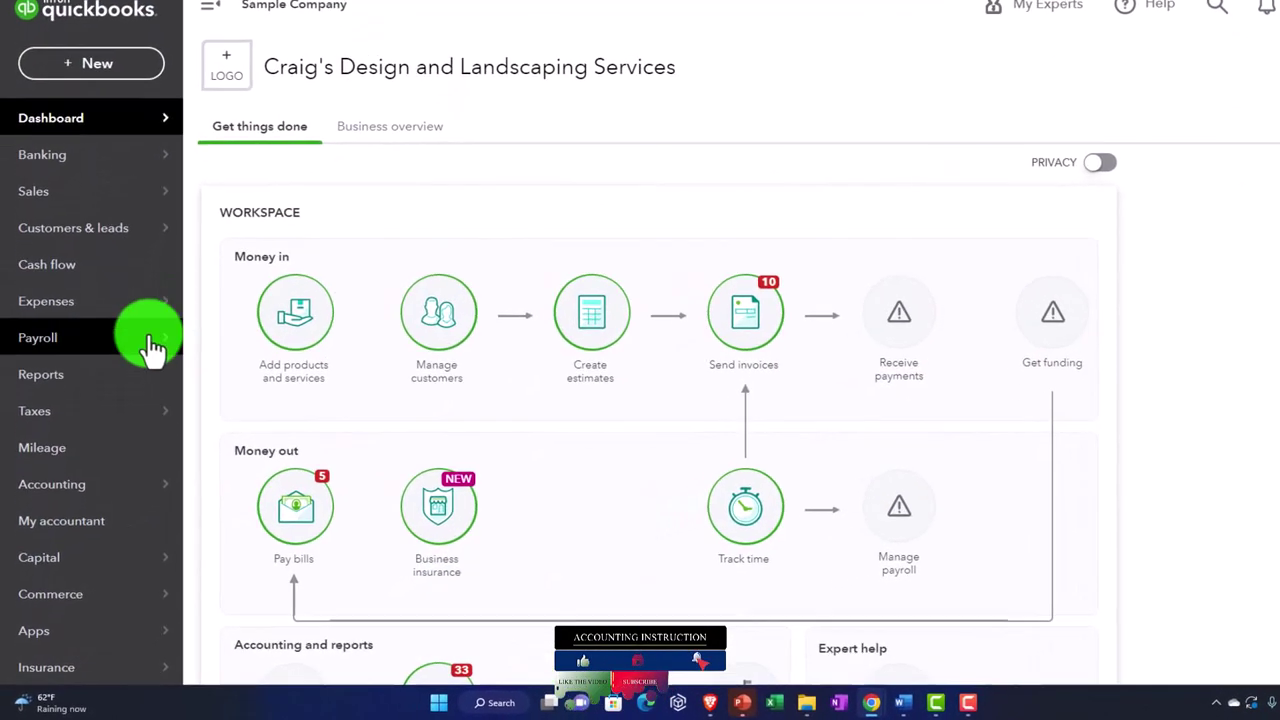
left_click(95, 405)
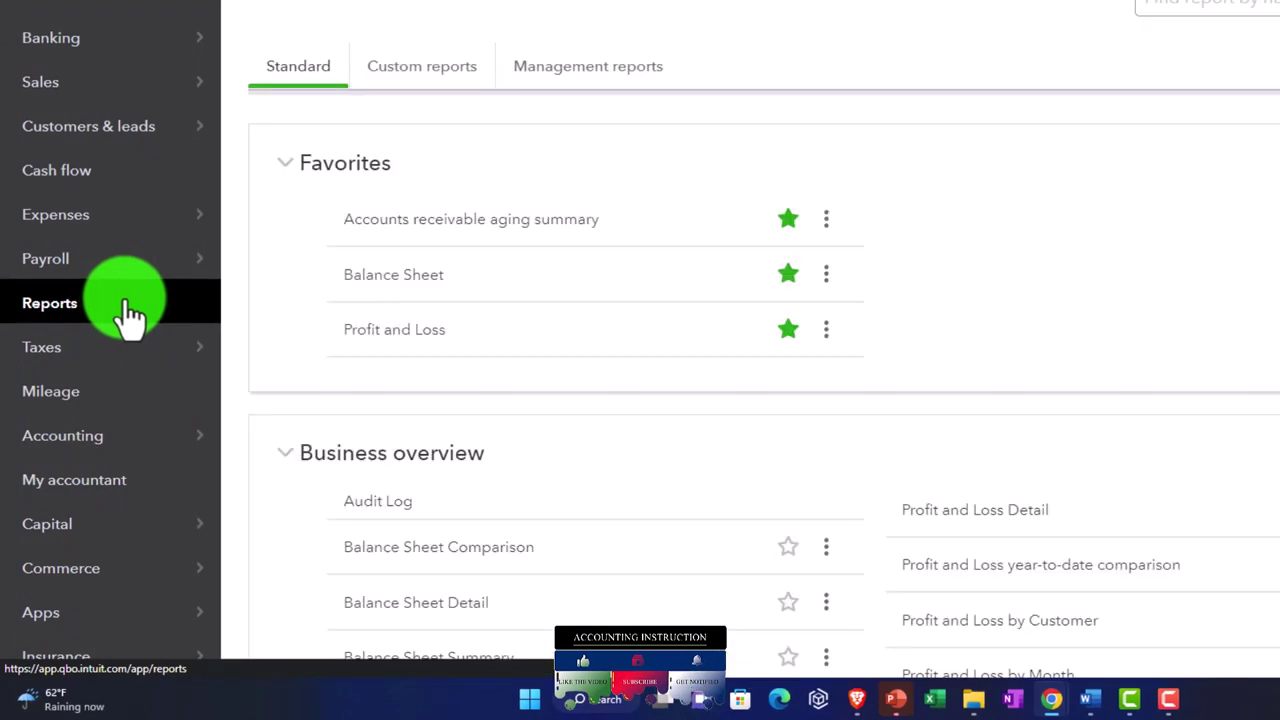
left_click(345, 324)
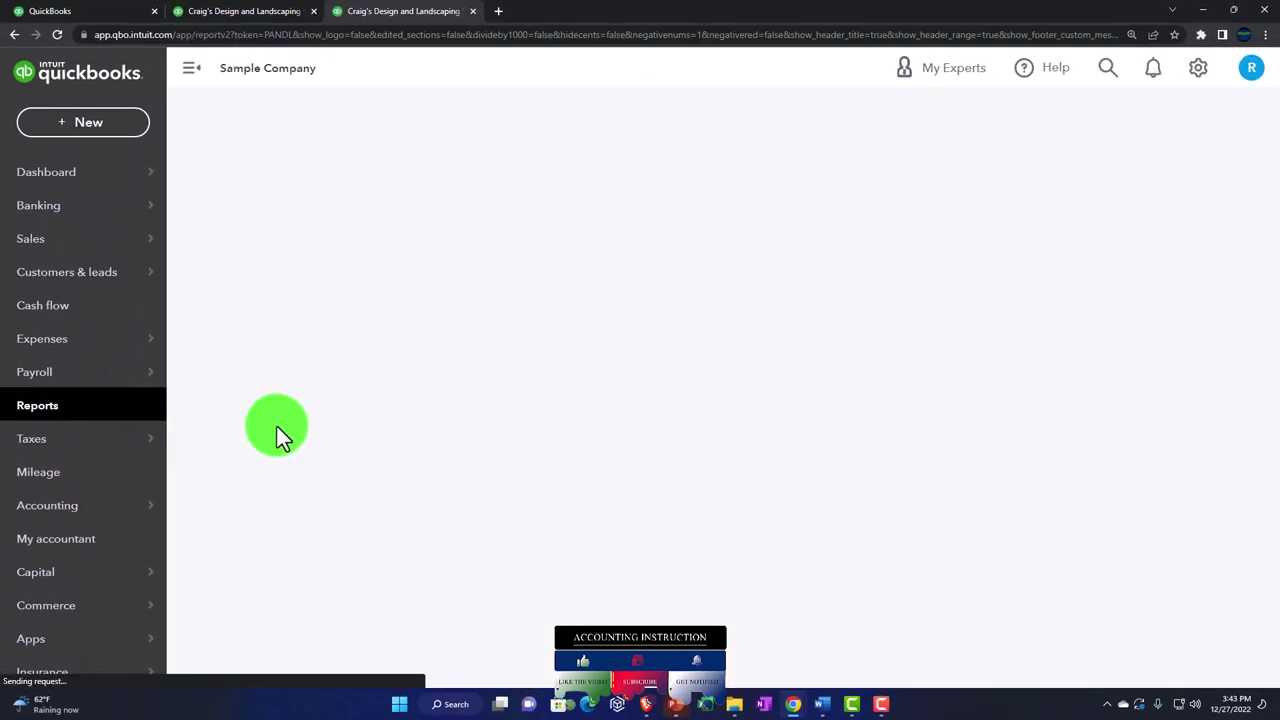
- Collapse the navigation pane, set the Profit and Loss period to 01/01/2022 through 12/31/2022, and run the report
left_click(196, 76)
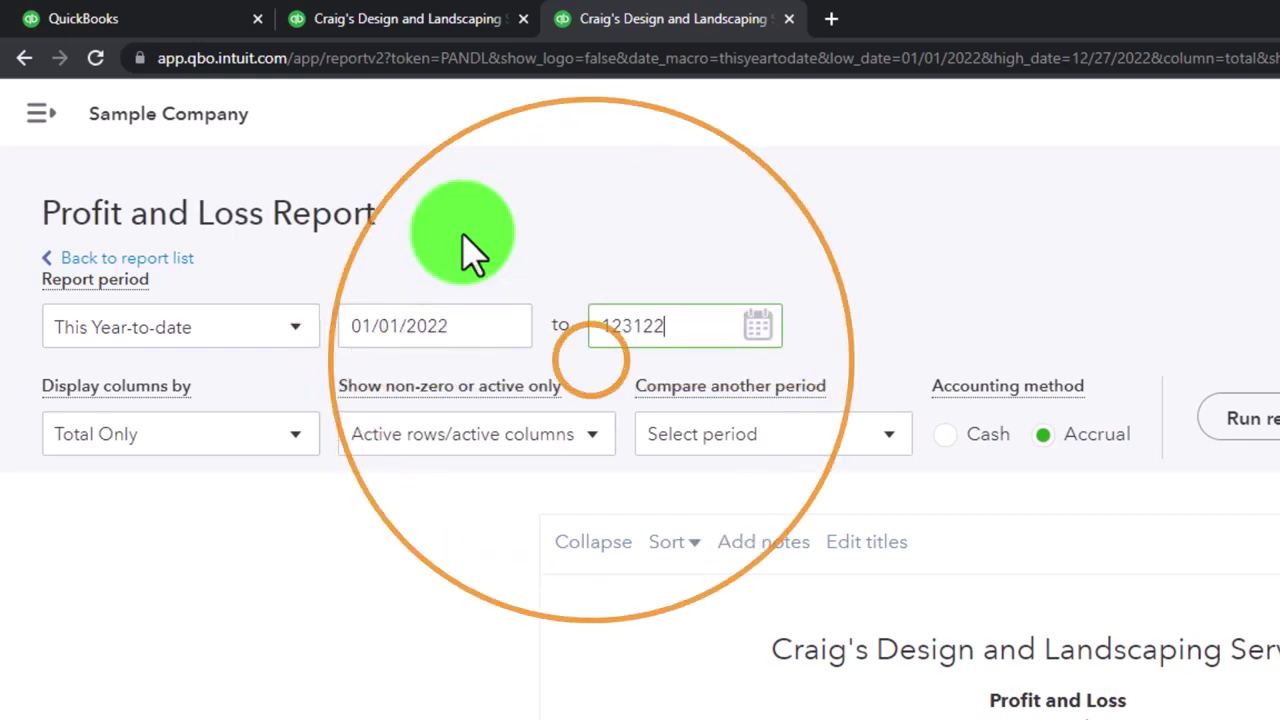
key("Tab")
left_click(1240, 418)
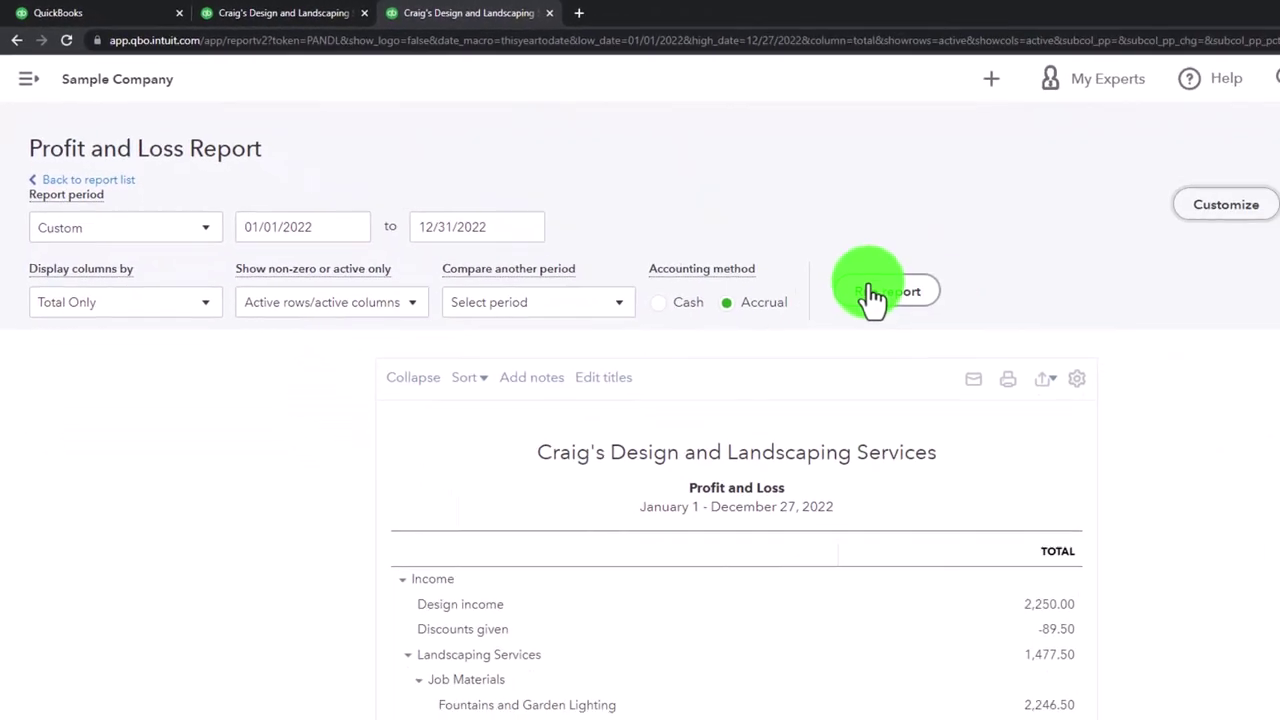
scroll(751, 257, "down", 3)
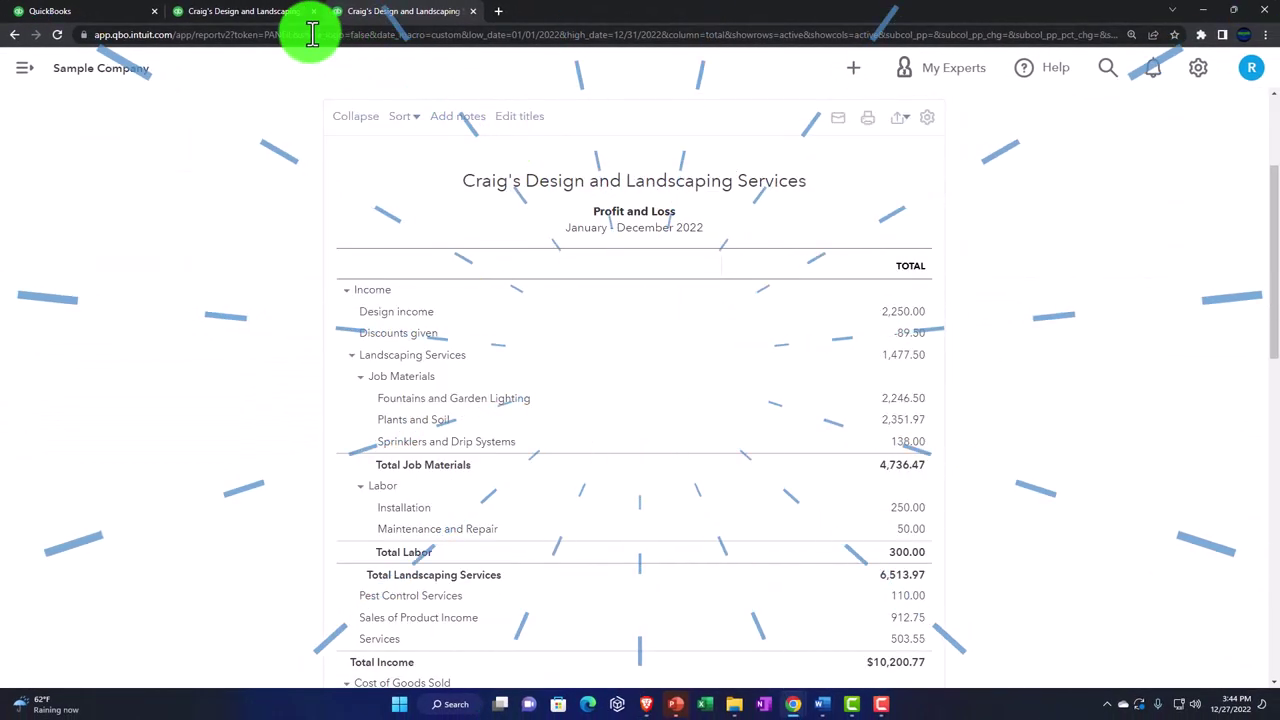
- Run the Balance Sheet report for 01/01/2022 through 12/31/2022 and return to the sample company's homepage tab
left_click(255, 12)
scroll(265, 190, "up", 3)
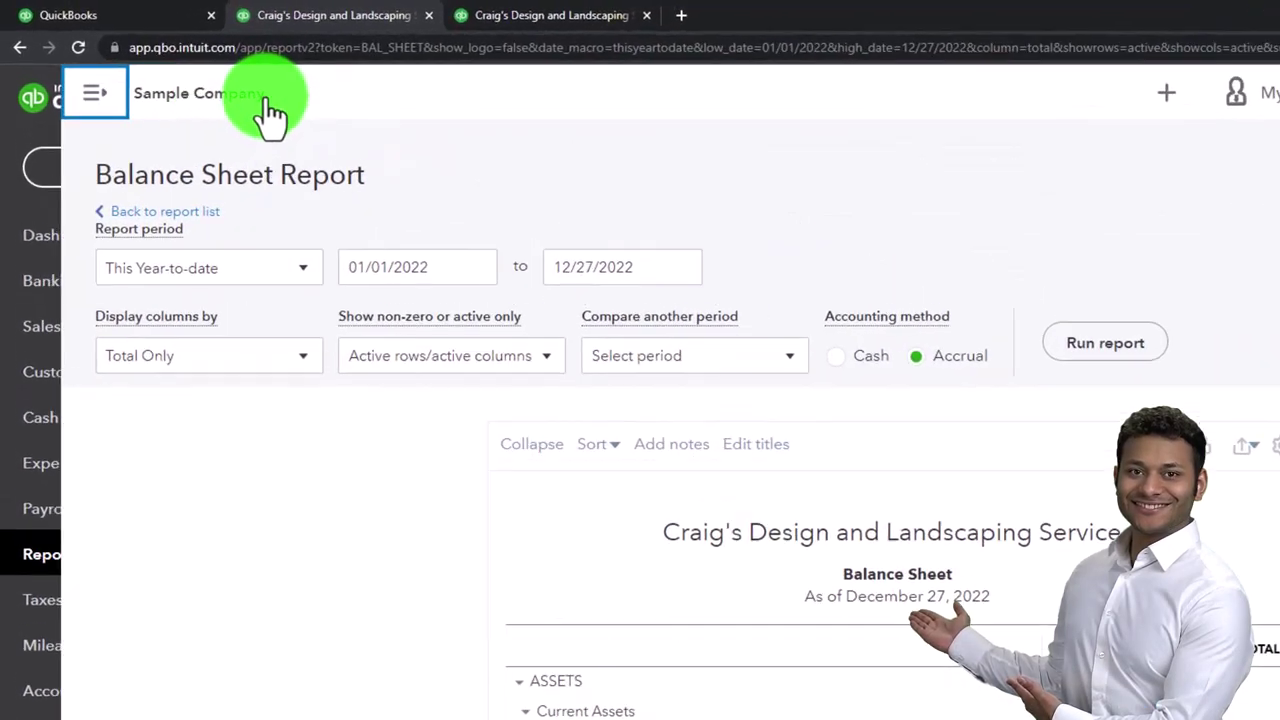
left_click_drag(443, 264, 333, 264)
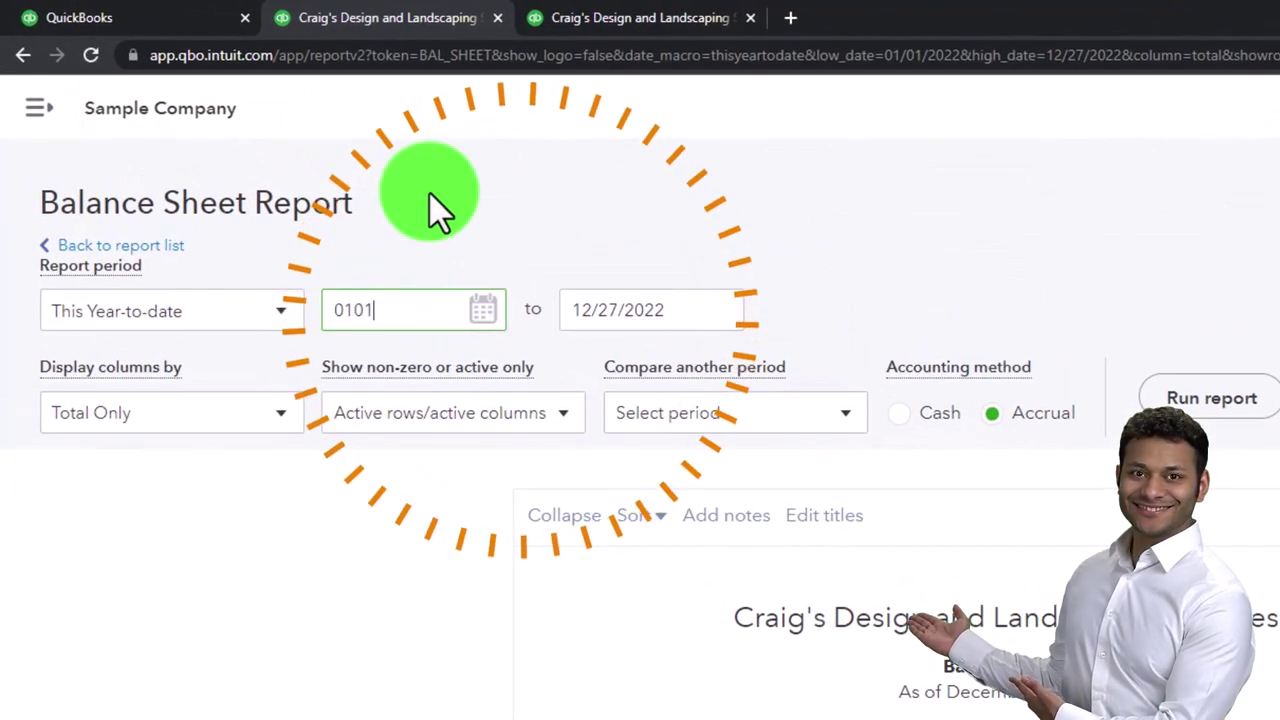
type("123122")
key("Tab")
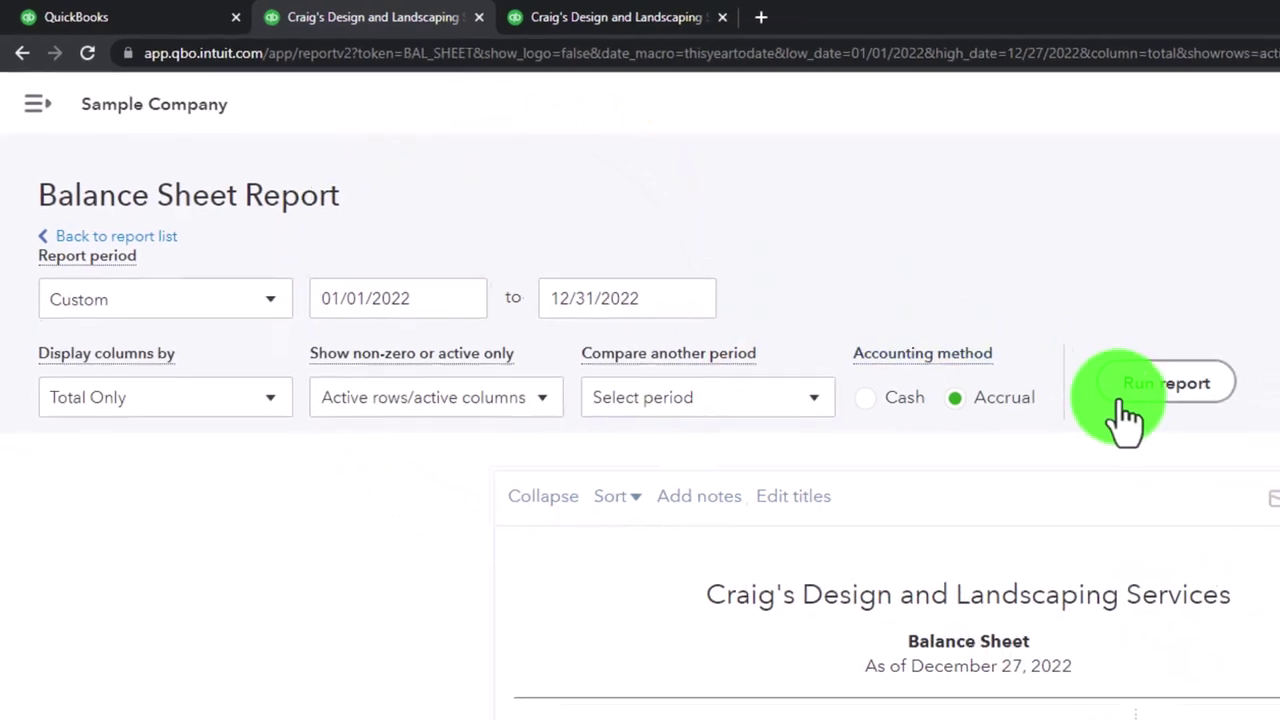
left_click(1121, 404)
scroll(750, 272, "down", 2)
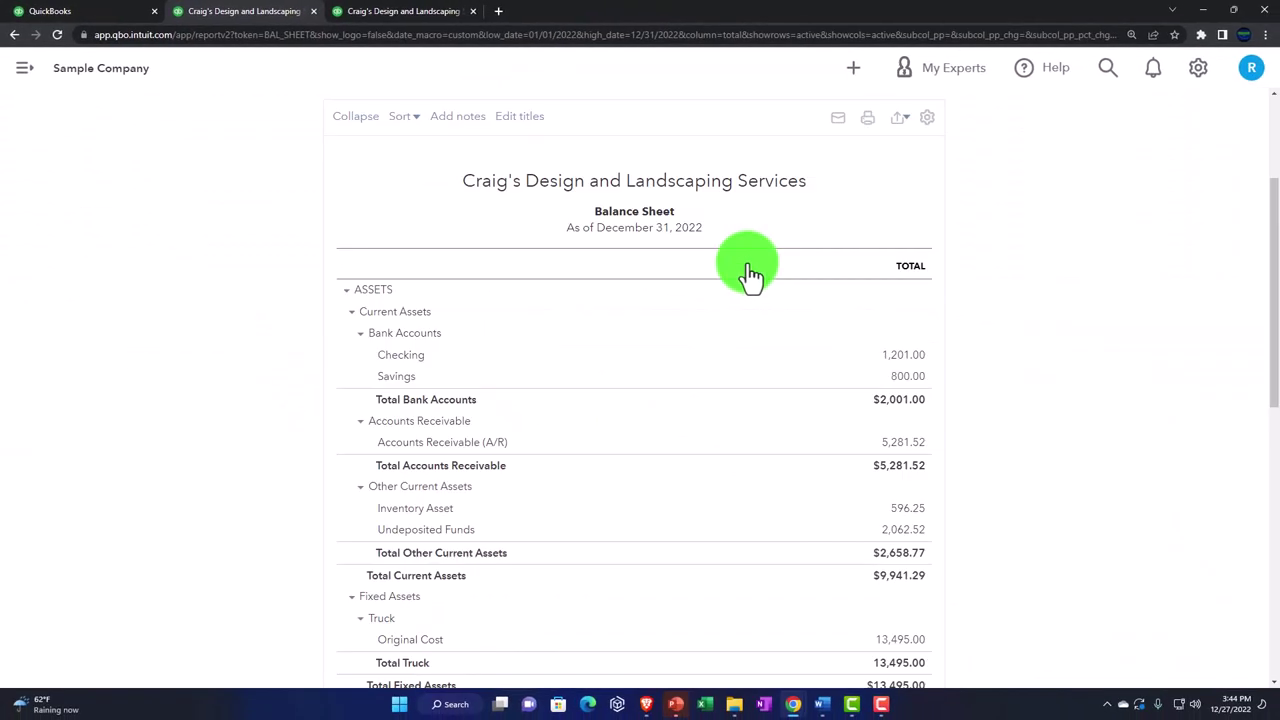
left_click(120, 20)
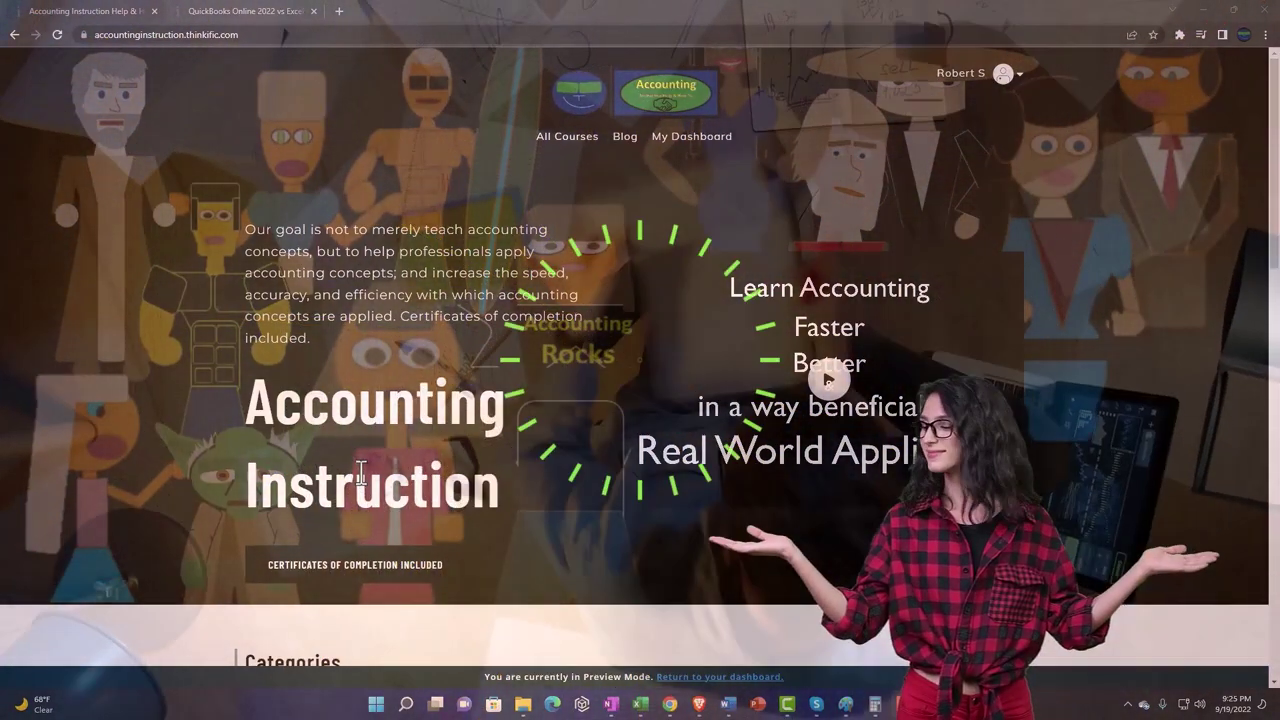
- Browse the Accounting Instruction site's course categories and the lesson sections of the QuickBooks Online 2022 course
scroll(180, 555, "down", 1)
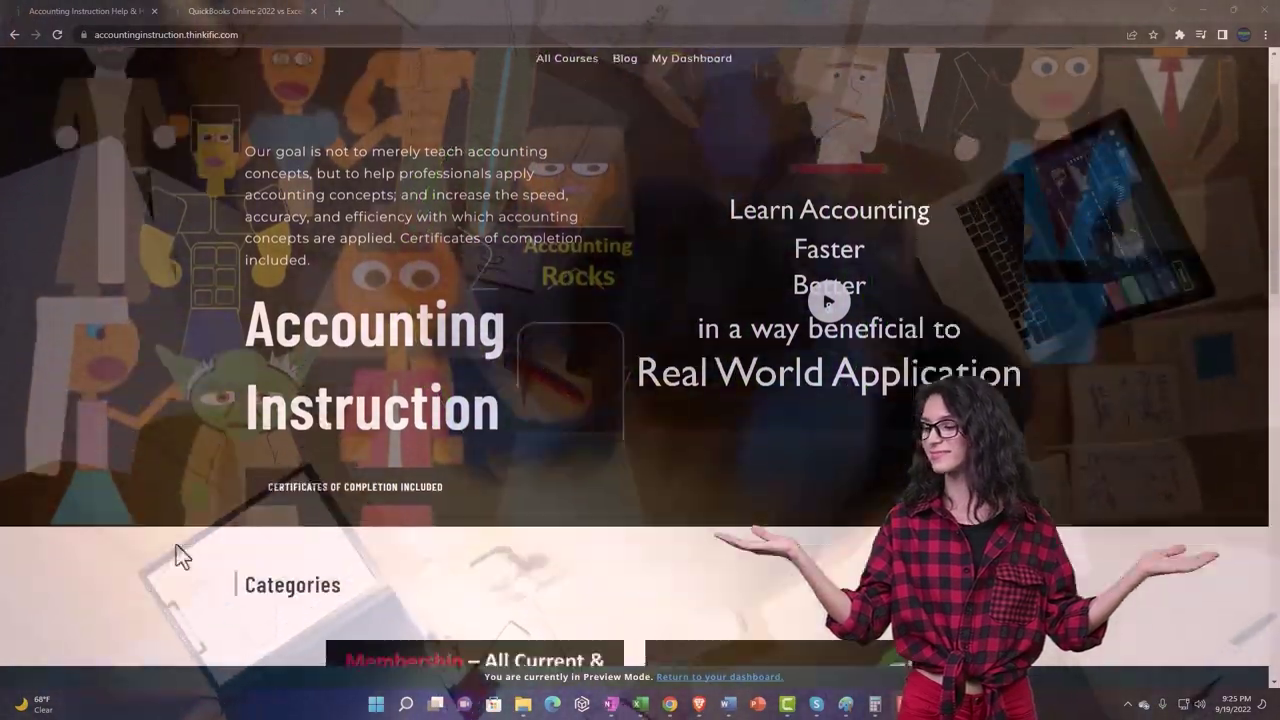
scroll(180, 557, "down", 6)
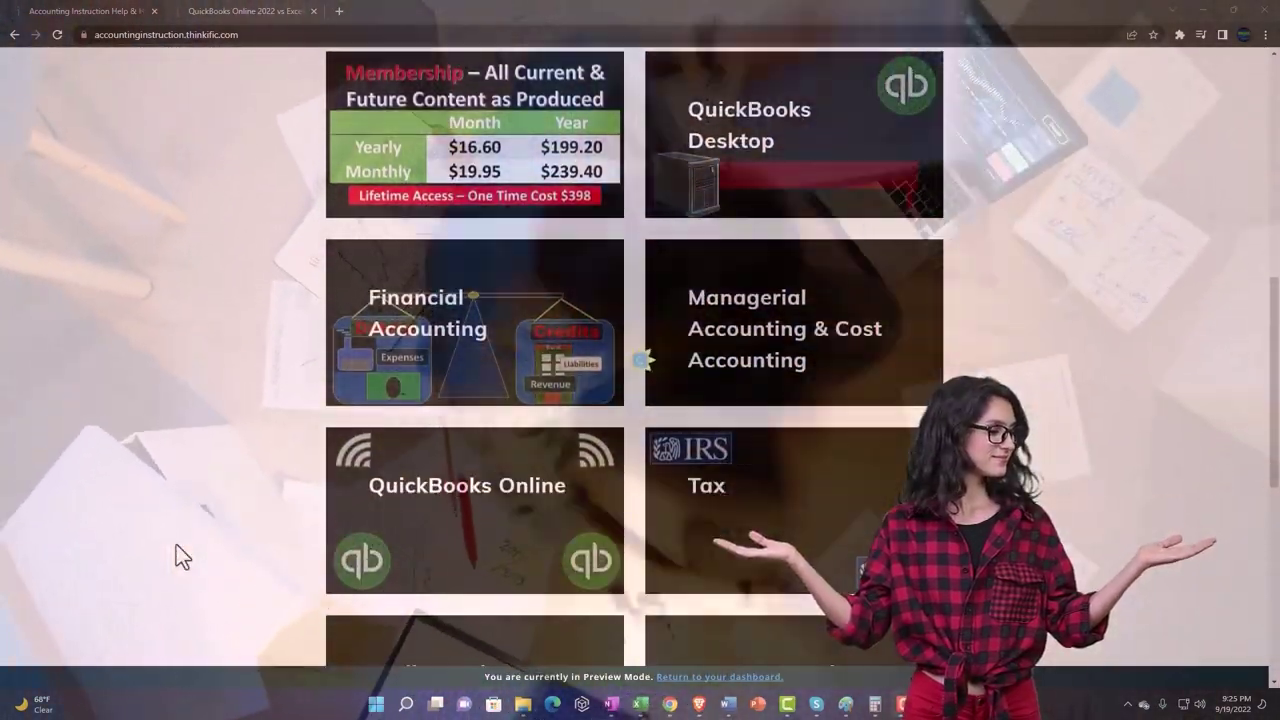
scroll(180, 557, "down", 5)
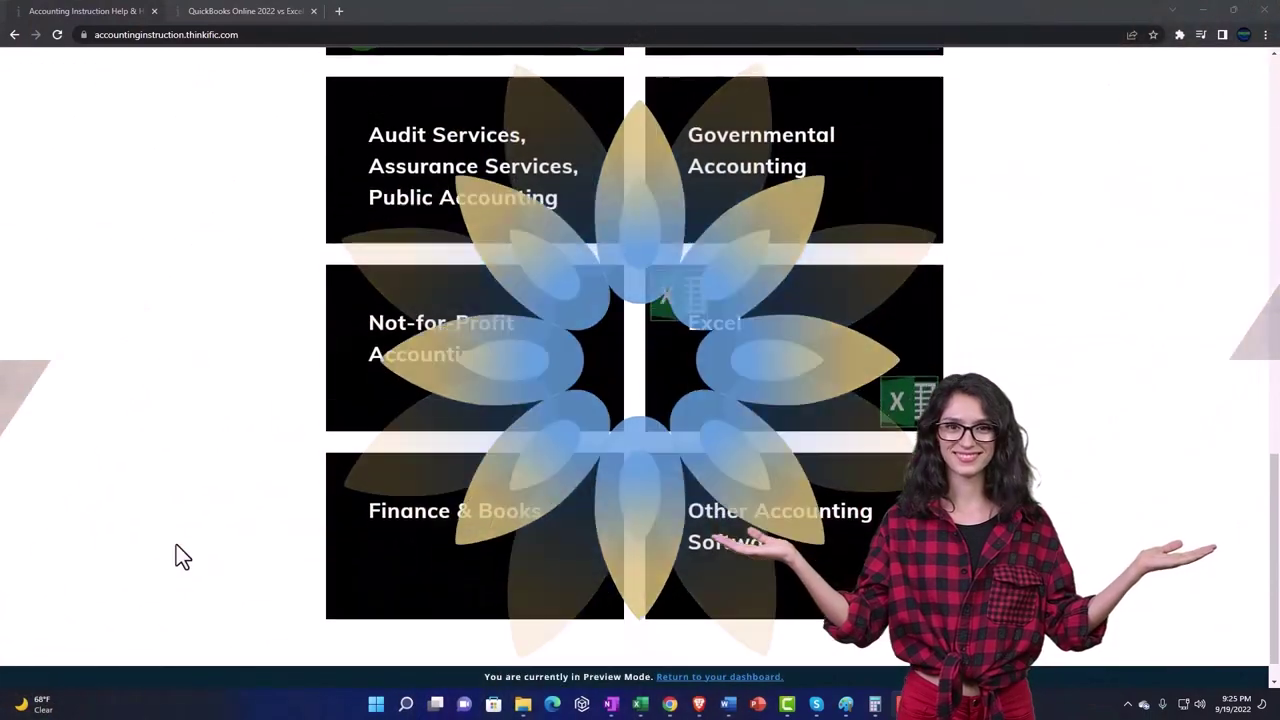
scroll(176, 544, "down", 1)
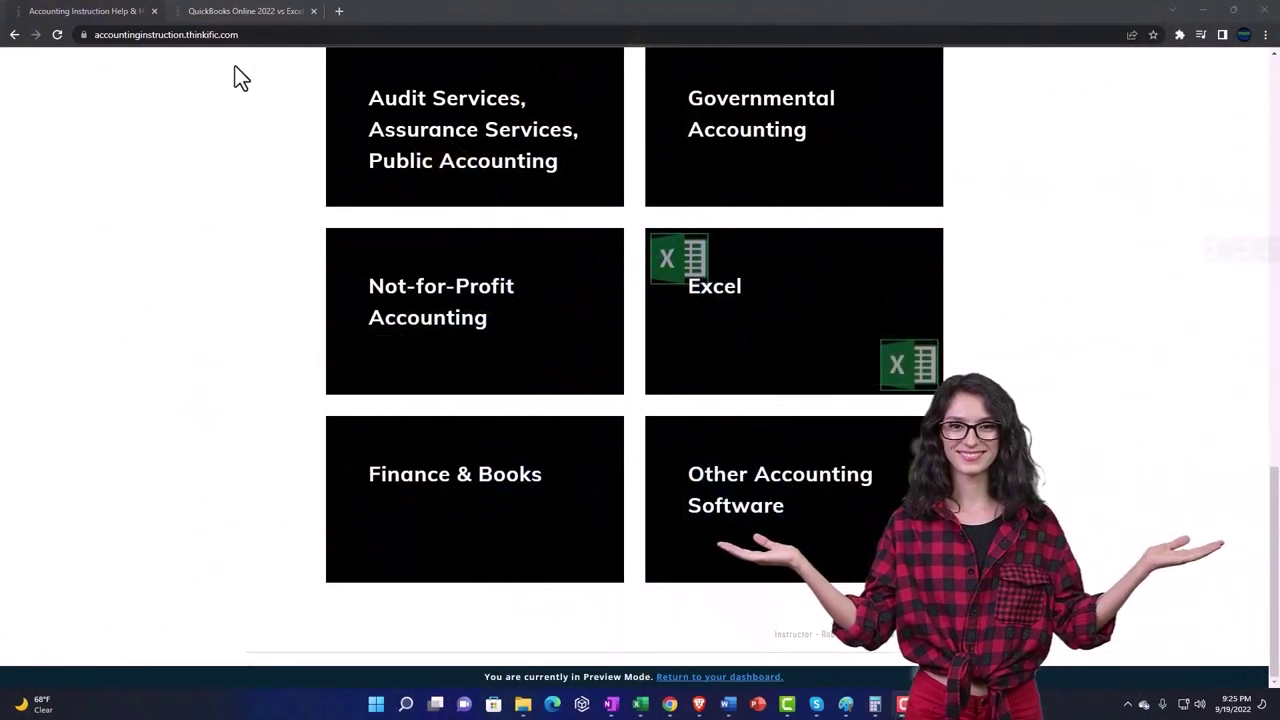
left_click(228, 12)
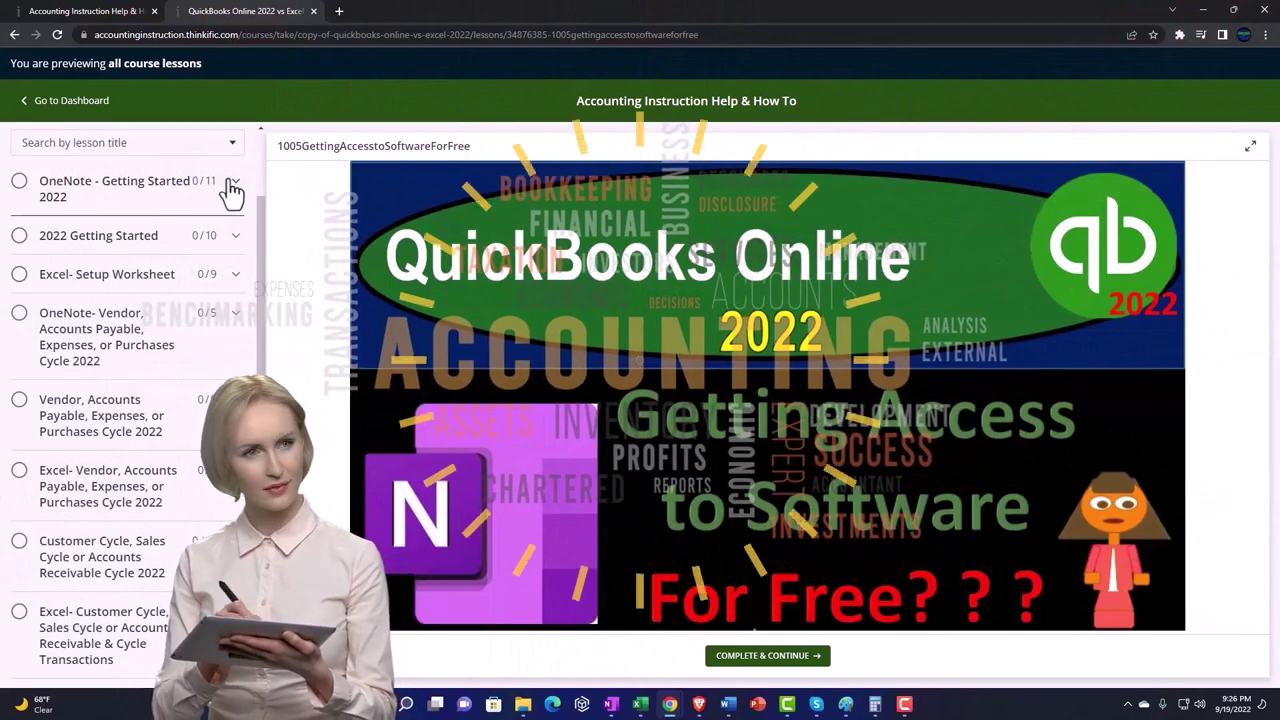
left_click(233, 185)
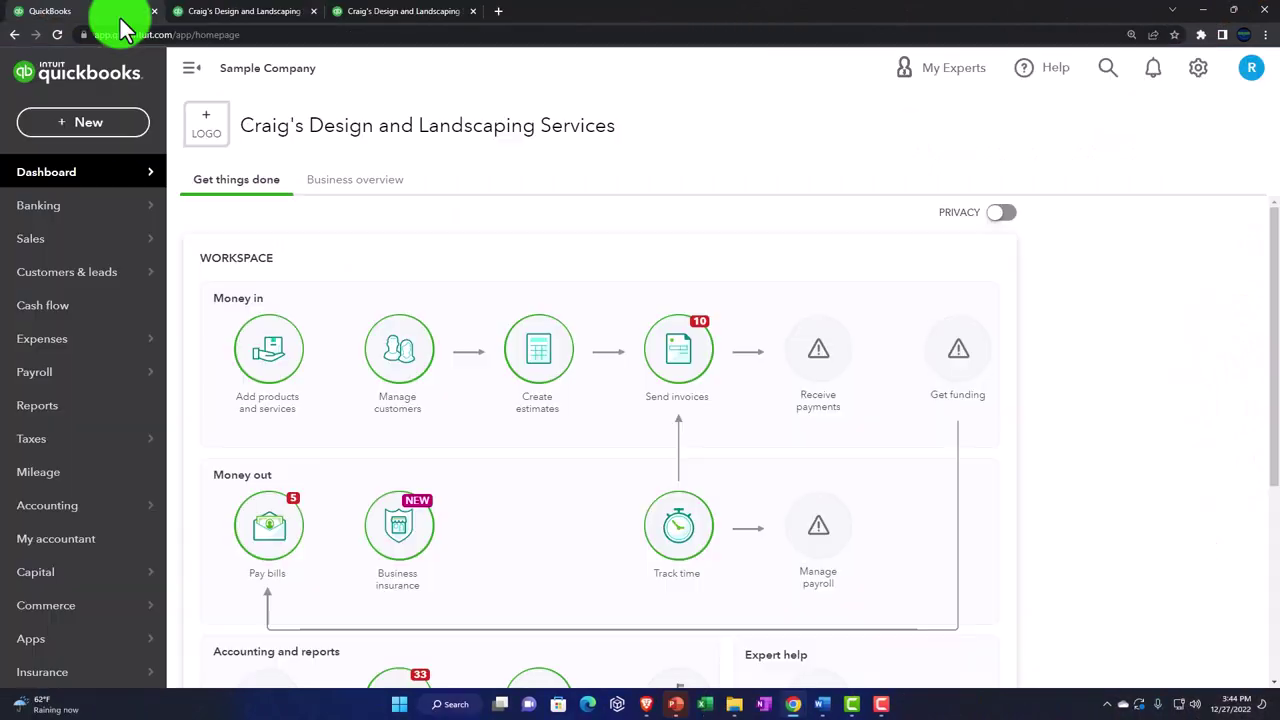
- Open the list of new transaction types and examine the customer forms, starting with Invoice
left_click(141, 150)
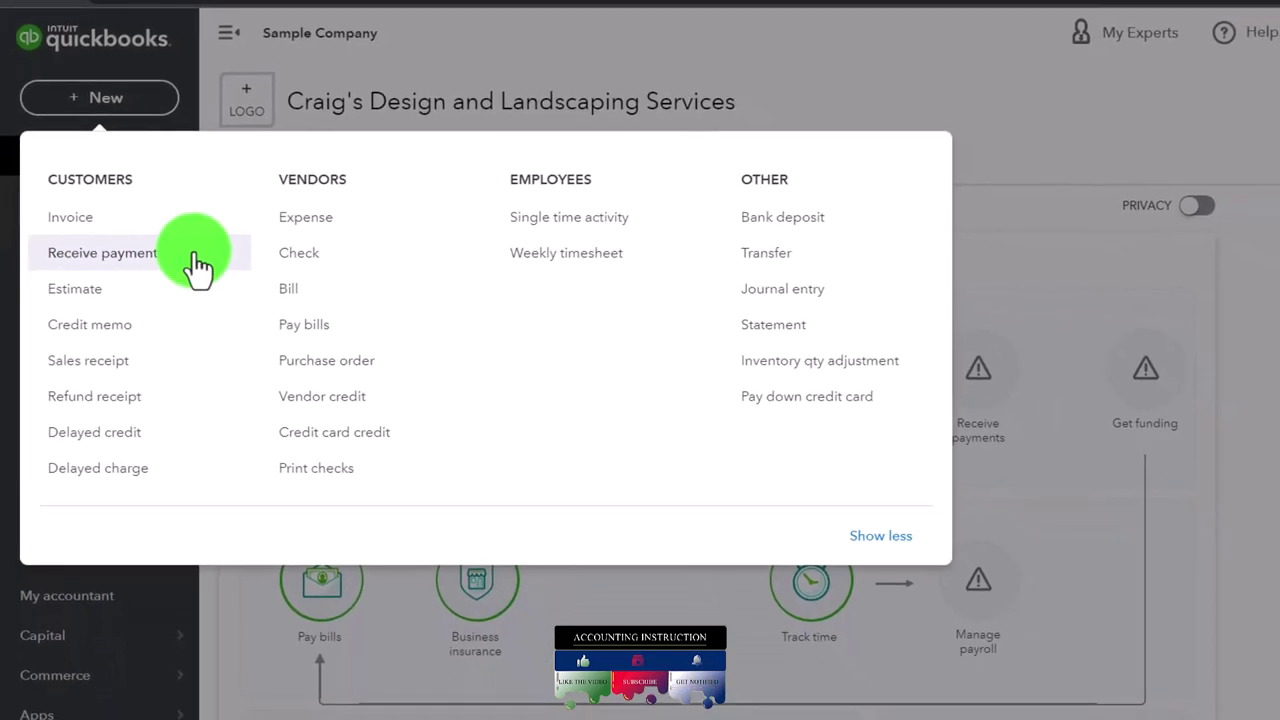
left_click(188, 230)
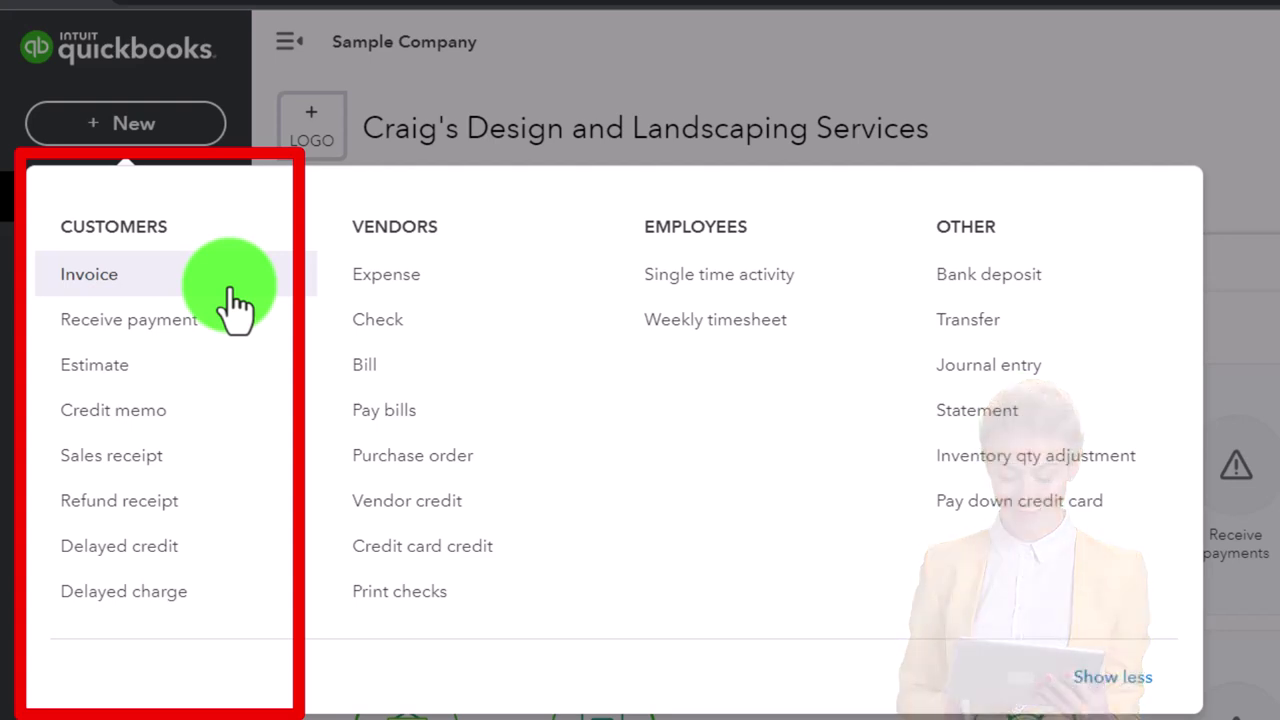
- Start a new invoice and add a new customer with the display name AAA
left_click(172, 282)
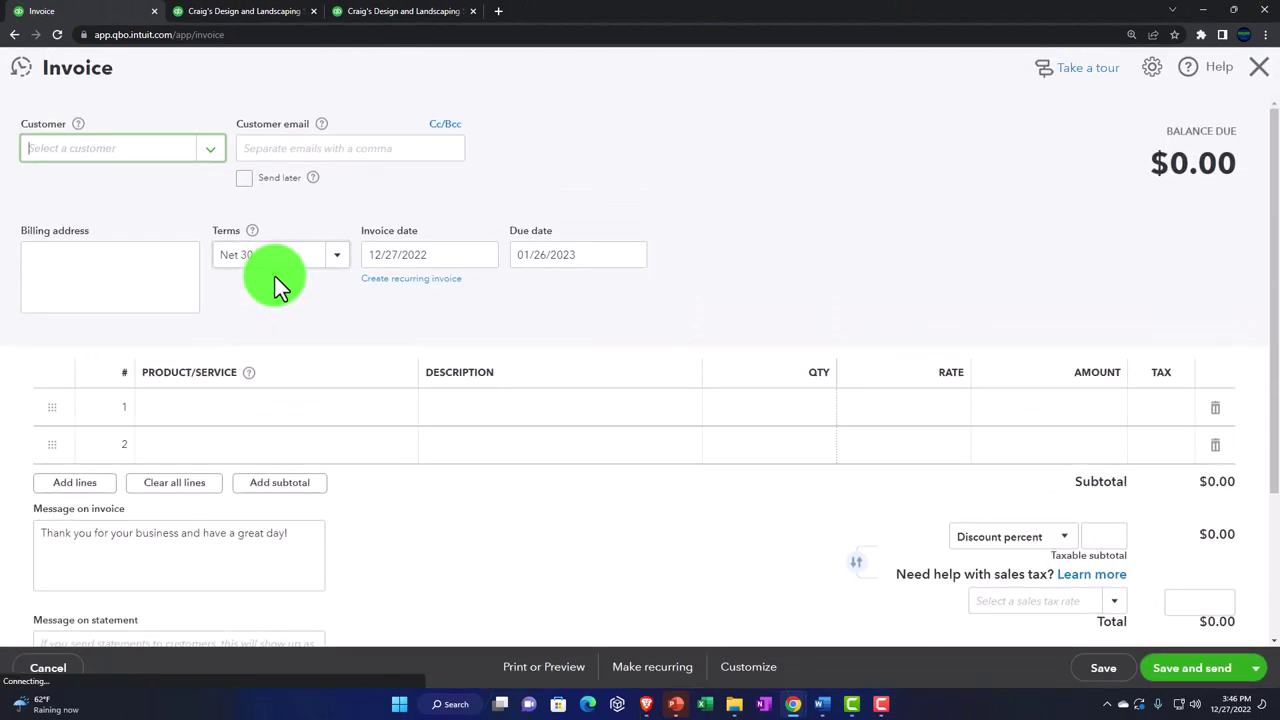
type("AAA")
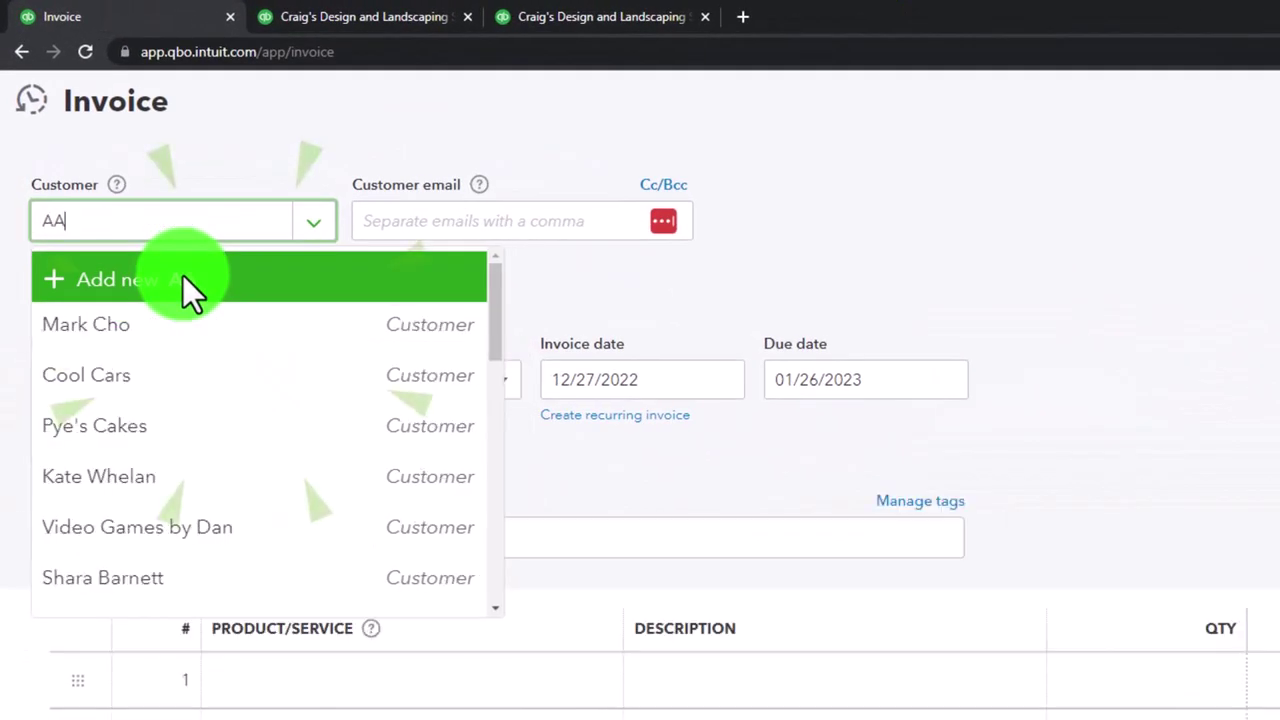
left_click(183, 276)
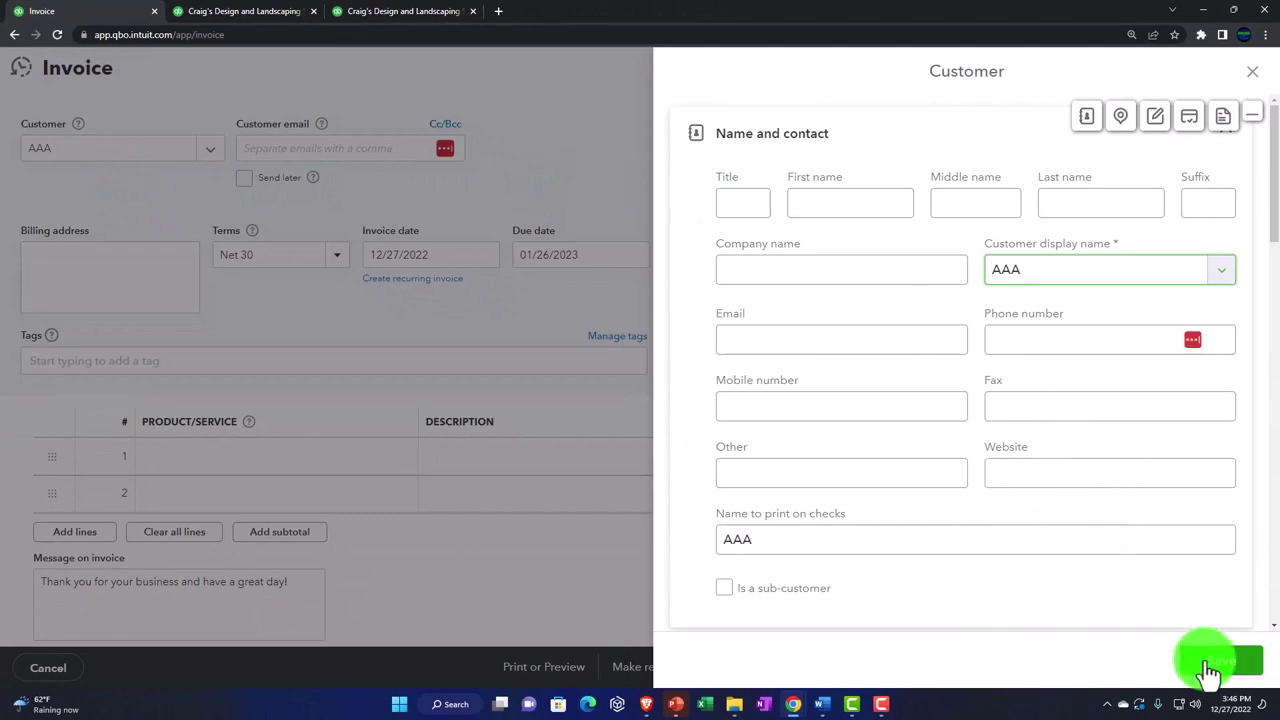
left_click(1212, 664)
left_click(286, 150)
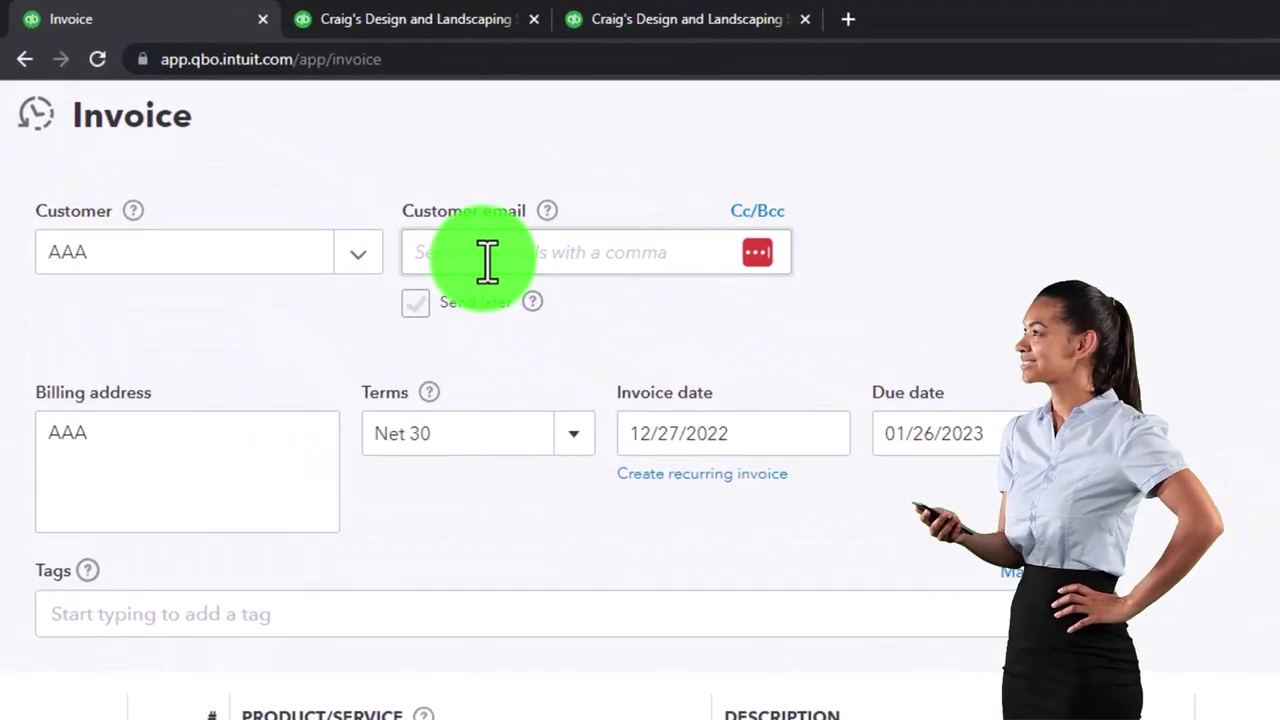
key("Tab")
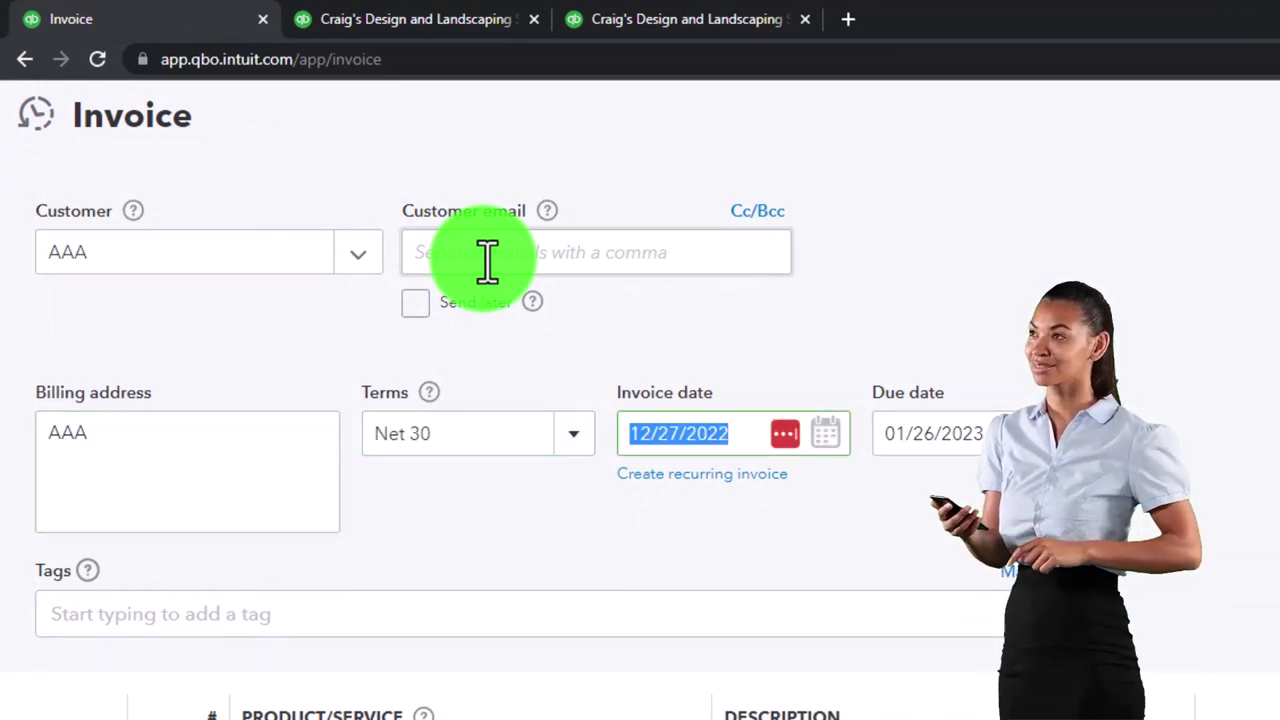
key("Tab")
key("Tab")
key("Tab")
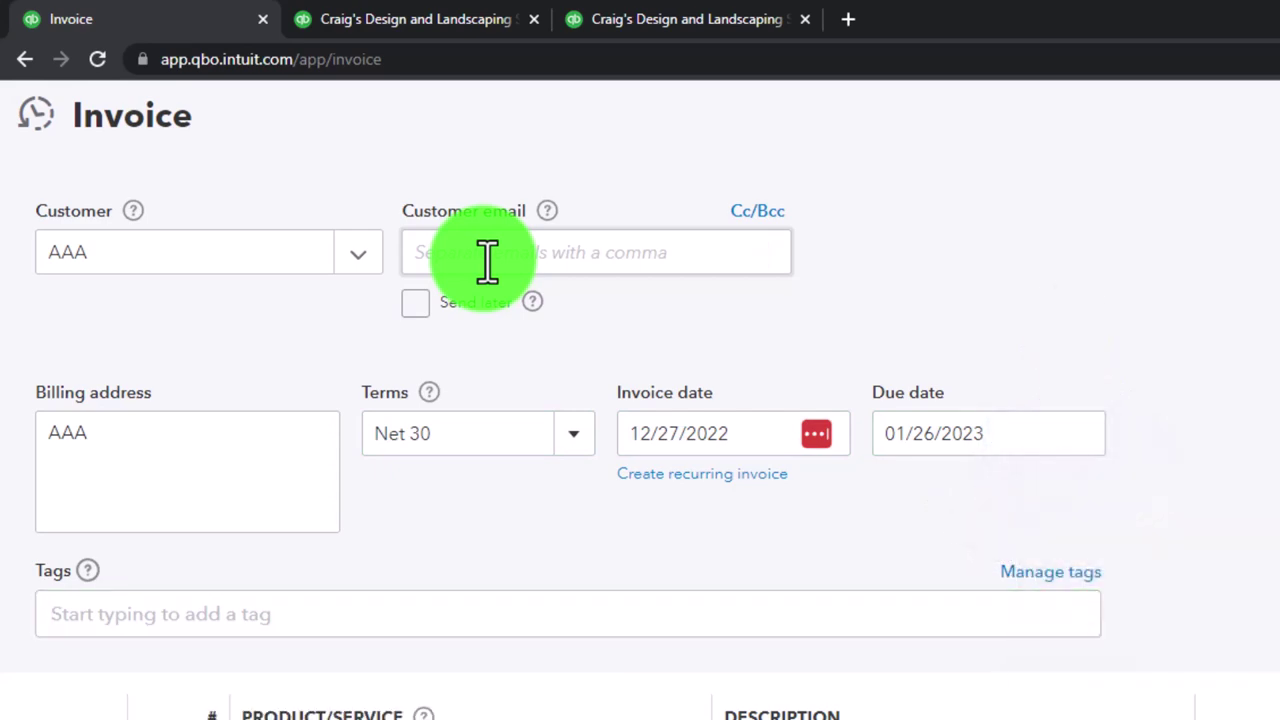
- Fill the invoice's first line with the product/service Design:Services at a rate of 1,000
scroll(534, 517, "down", 4)
left_click(625, 410)
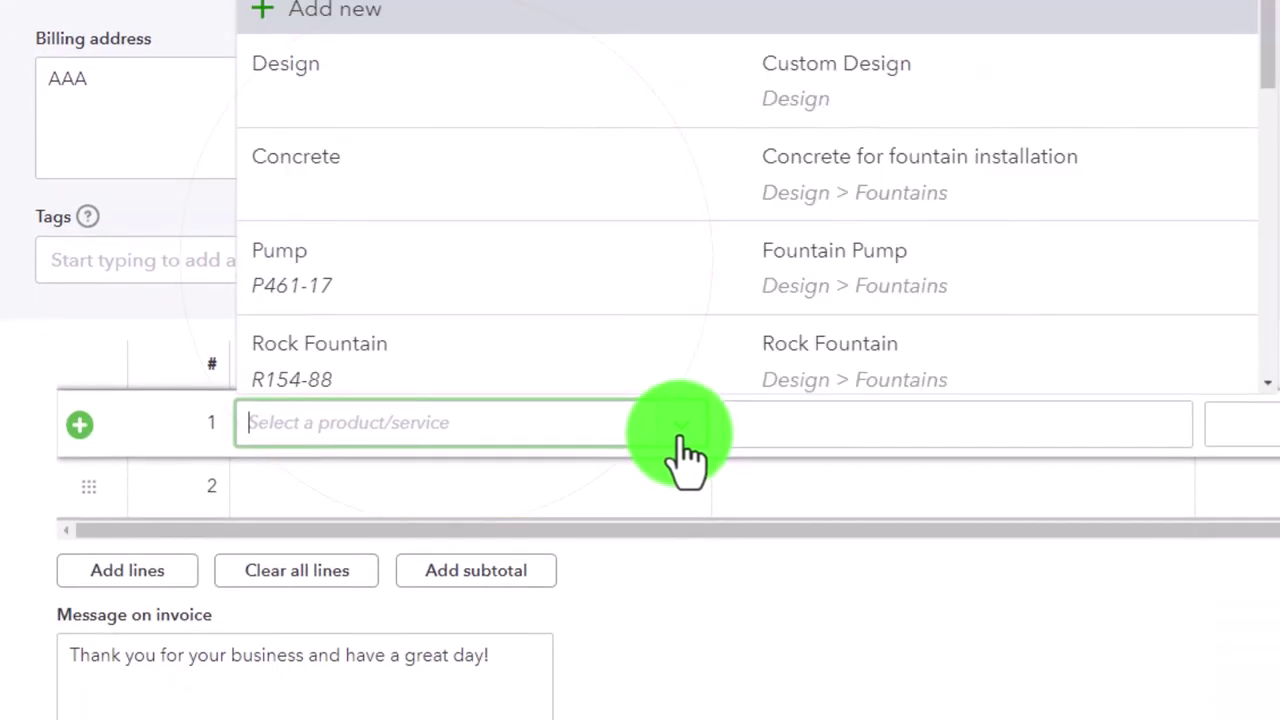
scroll(600, 370, "down", 5)
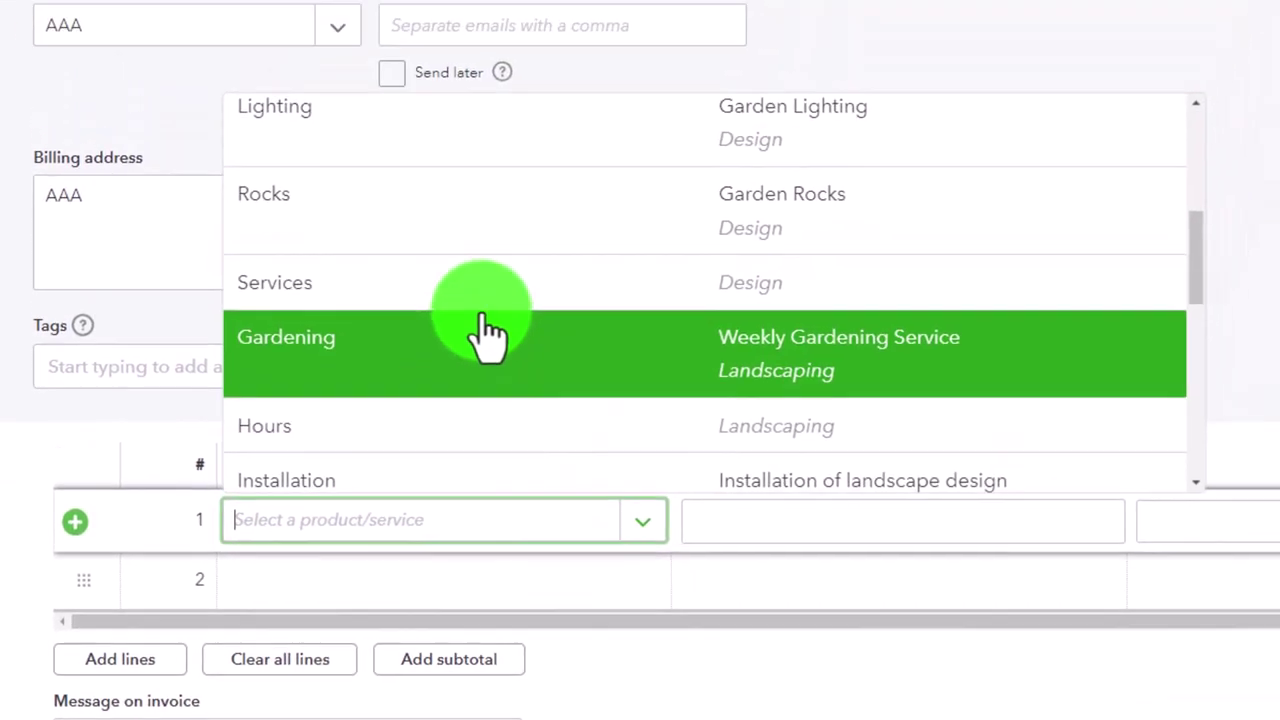
left_click(450, 405)
key("Tab")
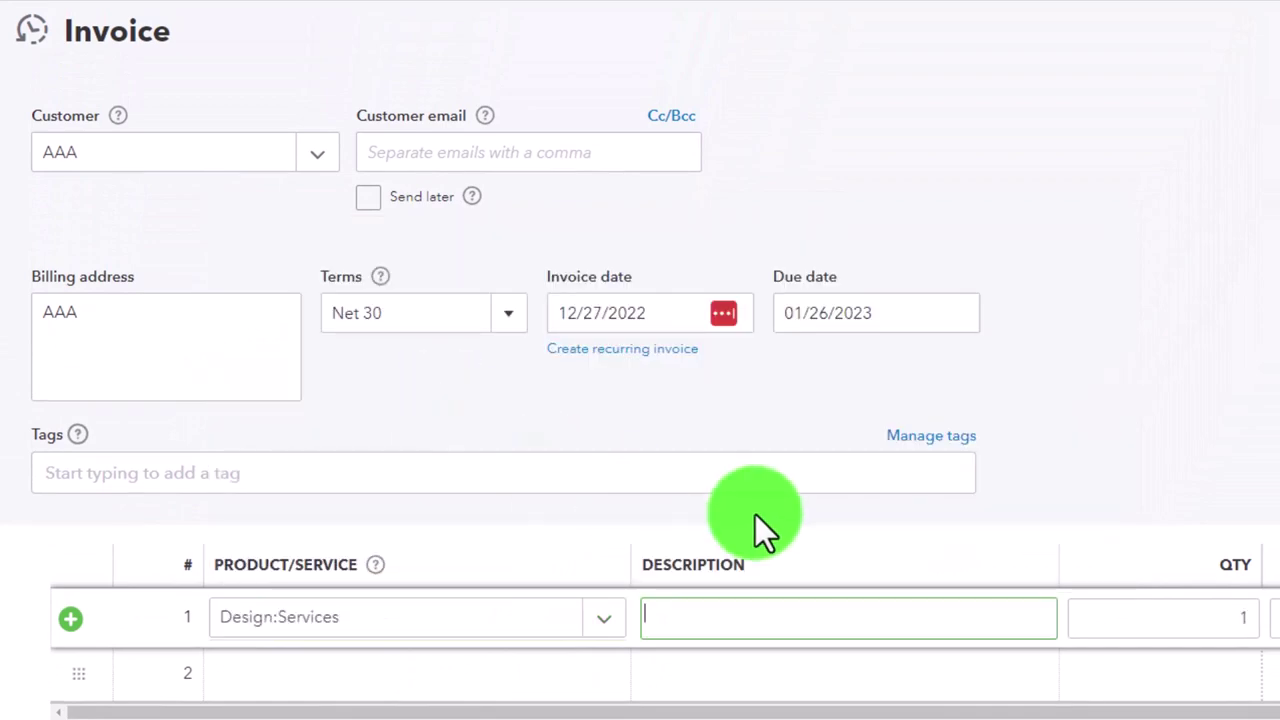
key("Tab")
key("Tab")
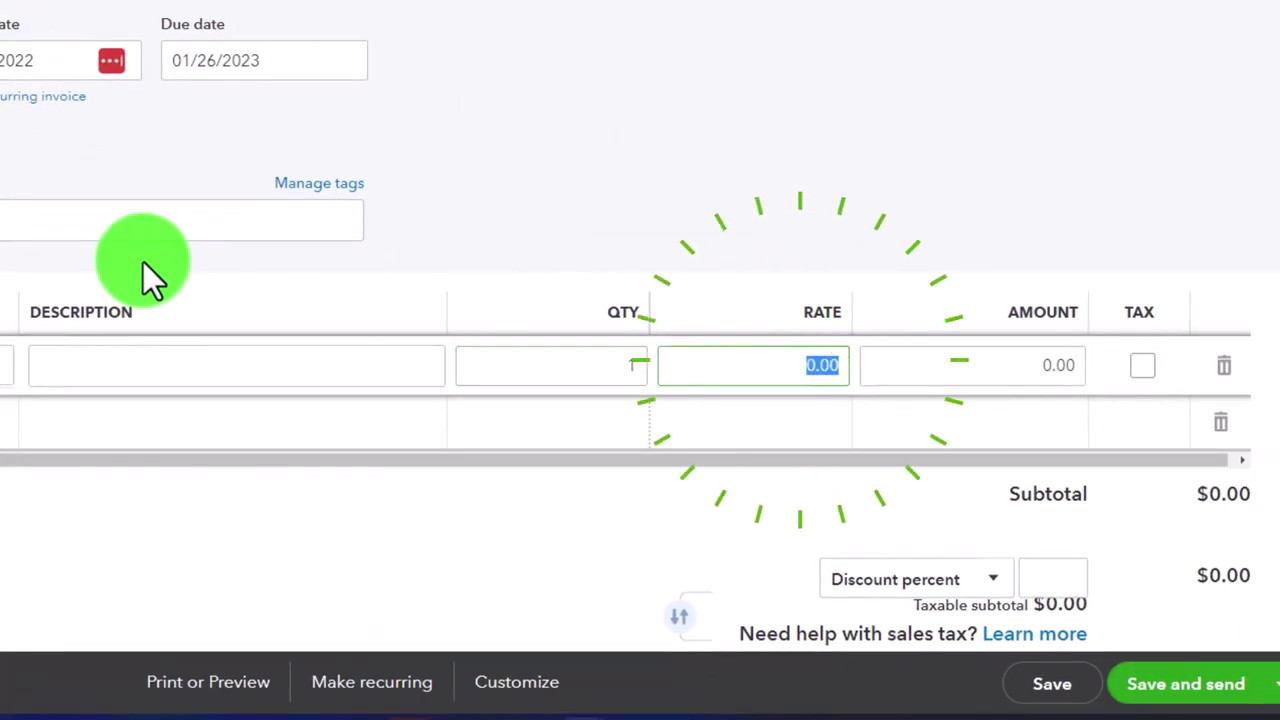
type("1000")
key("Tab")
key("Tab")
key("Tab")
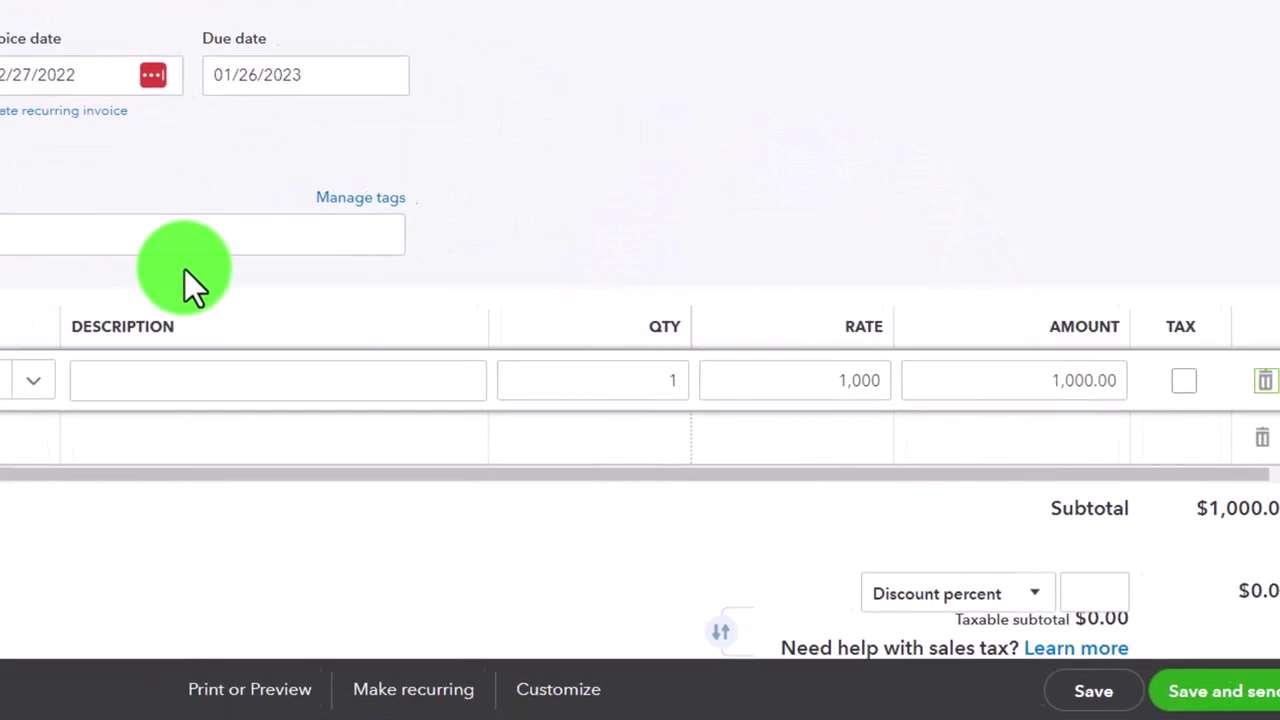
- Add Design:Fountains:Pump as the invoice's second line with a quantity of 16
left_click(596, 548)
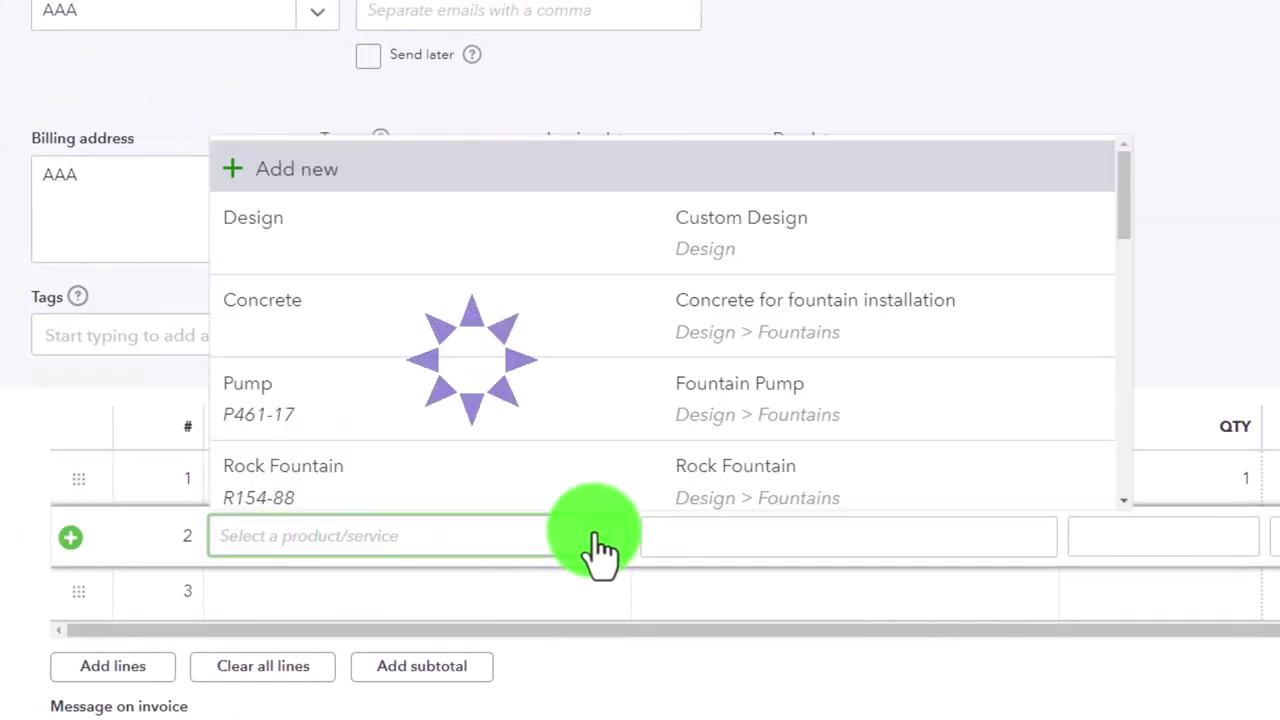
left_click(512, 428)
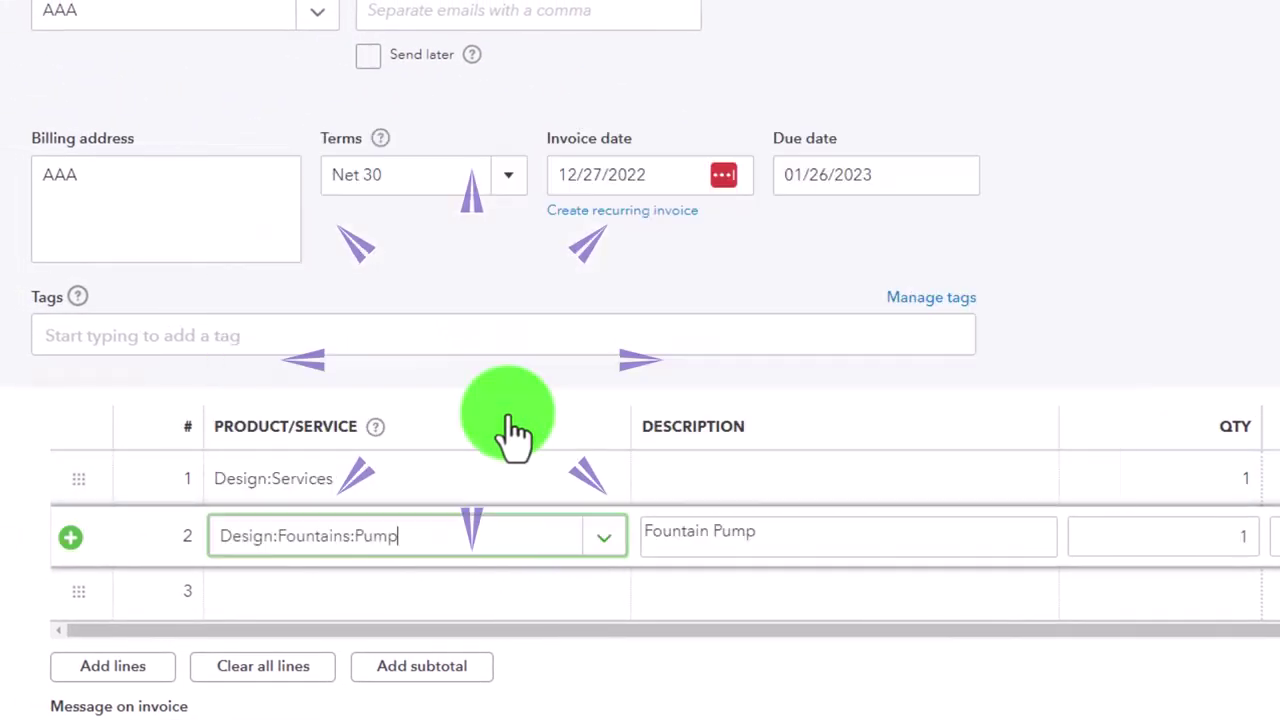
key("Tab")
key("Tab")
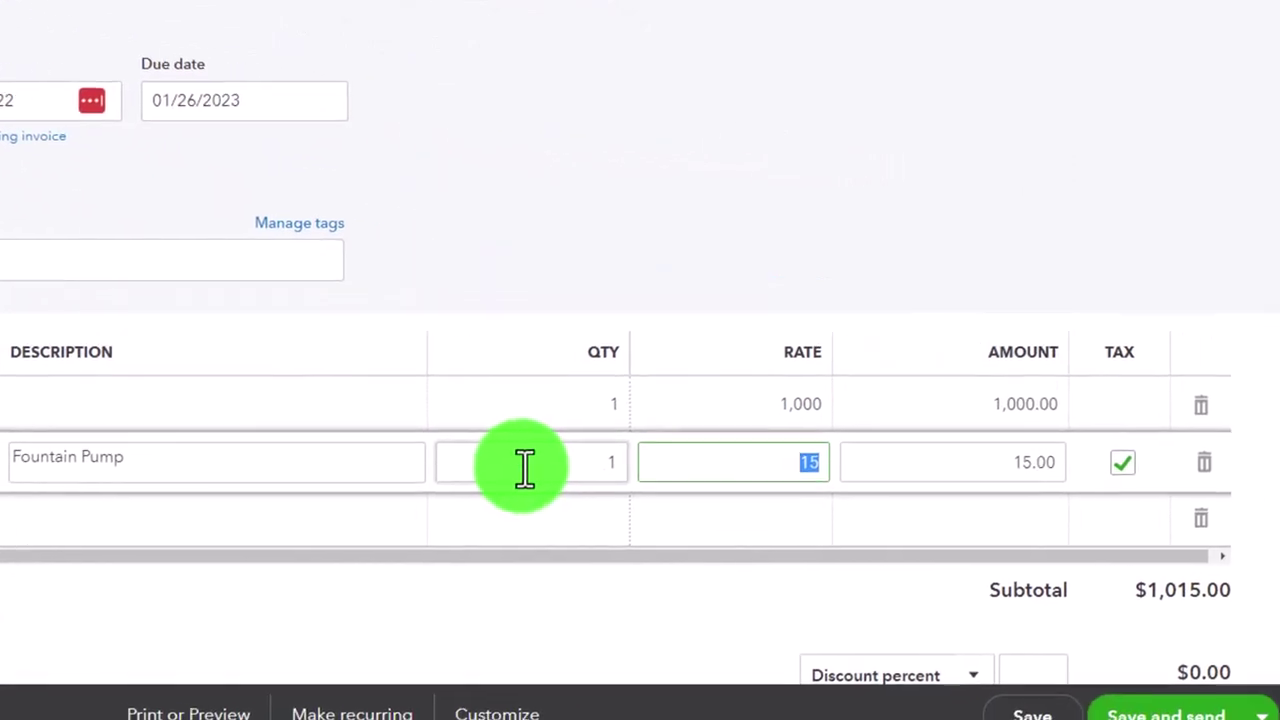
left_click(1159, 542)
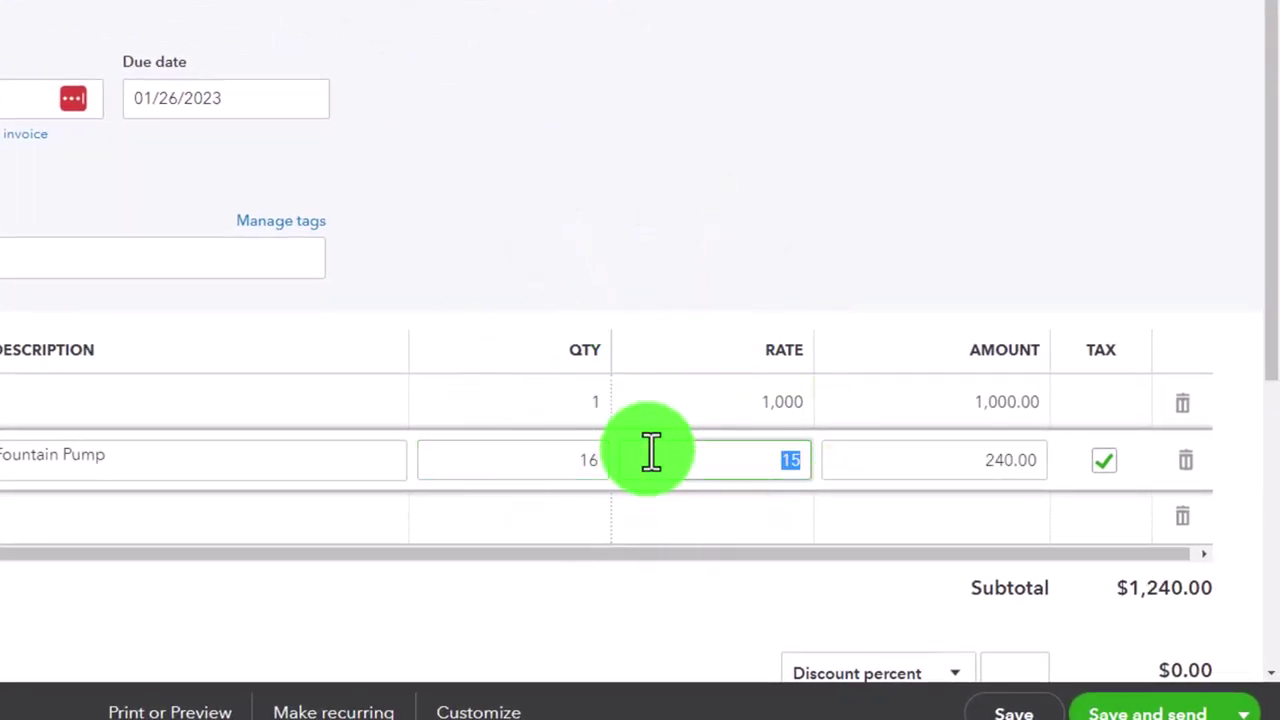
scroll(651, 452, "down", 3)
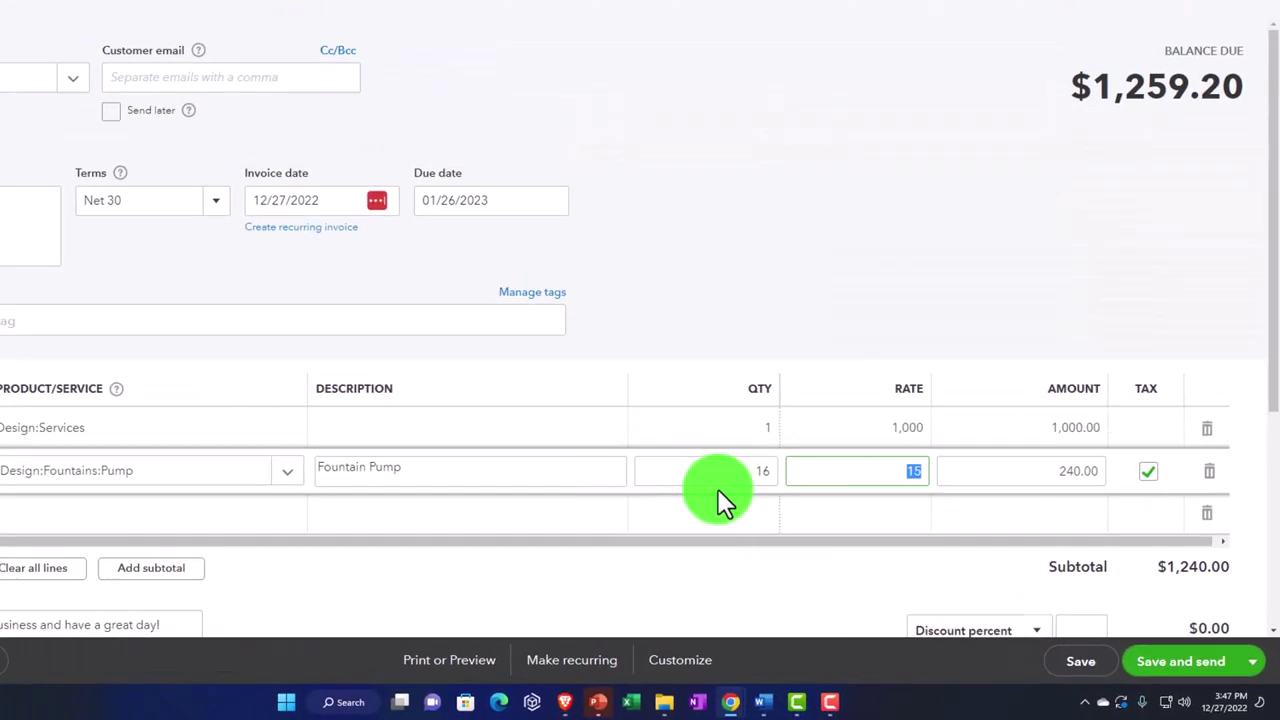
- Set the invoice date to 10/15/2022
left_click_drag(443, 260, 363, 257)
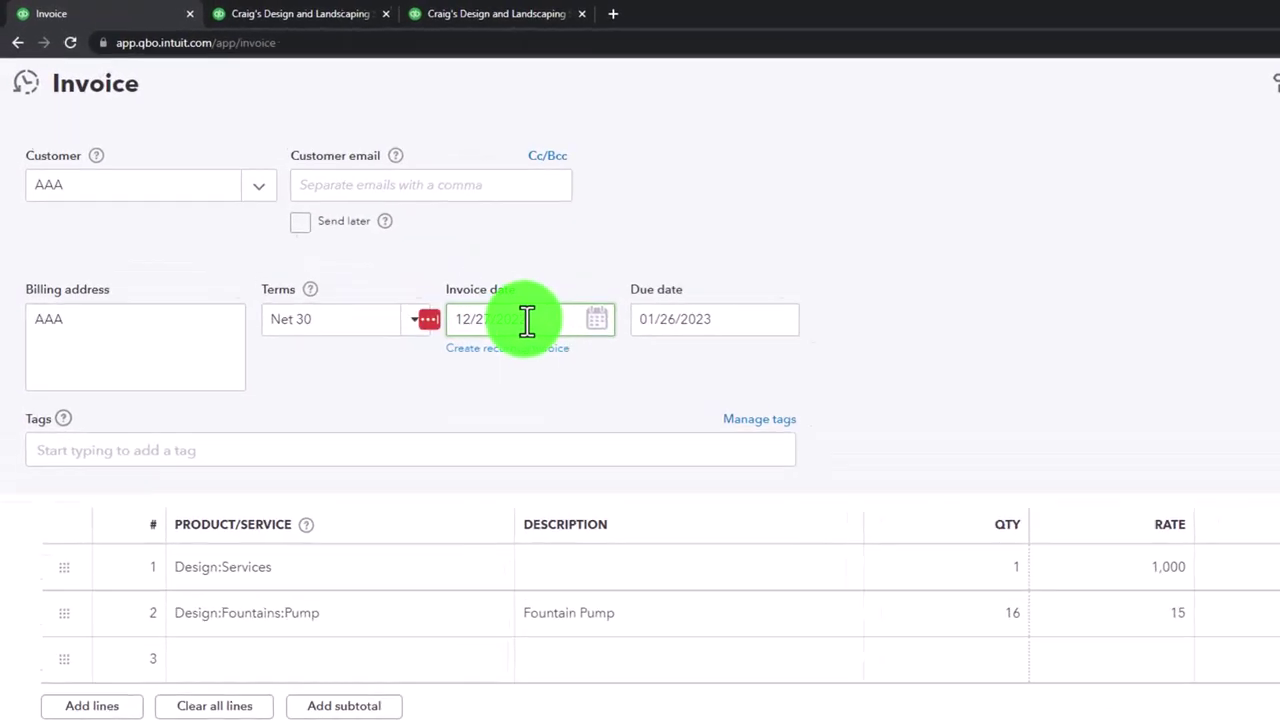
left_click_drag(527, 319, 462, 319)
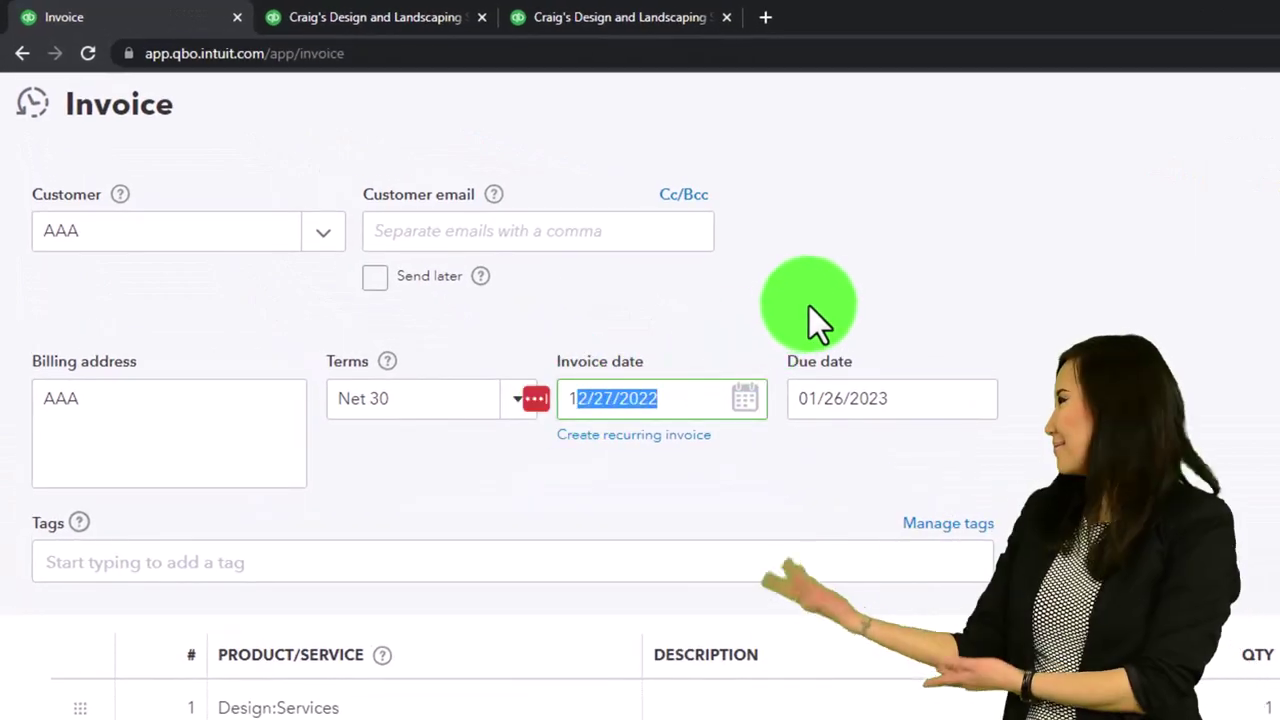
key("BackSpace")
key("BackSpace")
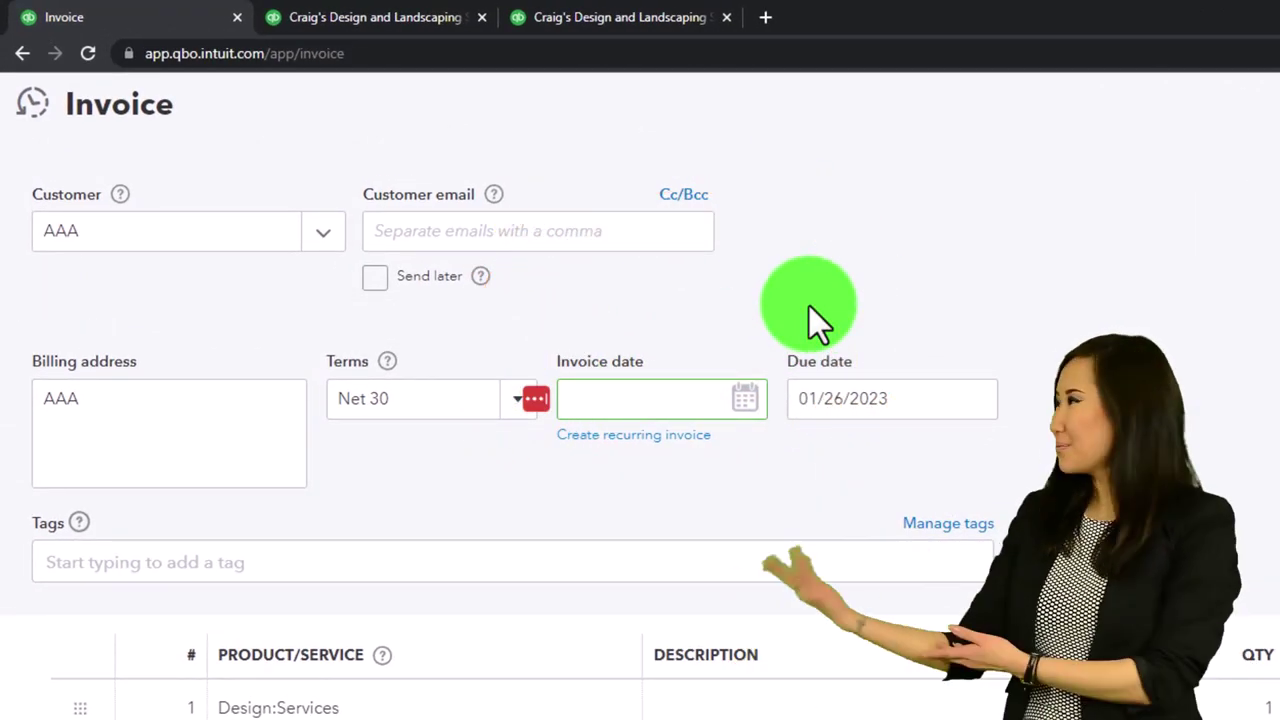
type("10/15/202")
key("Tab")
key("Tab")
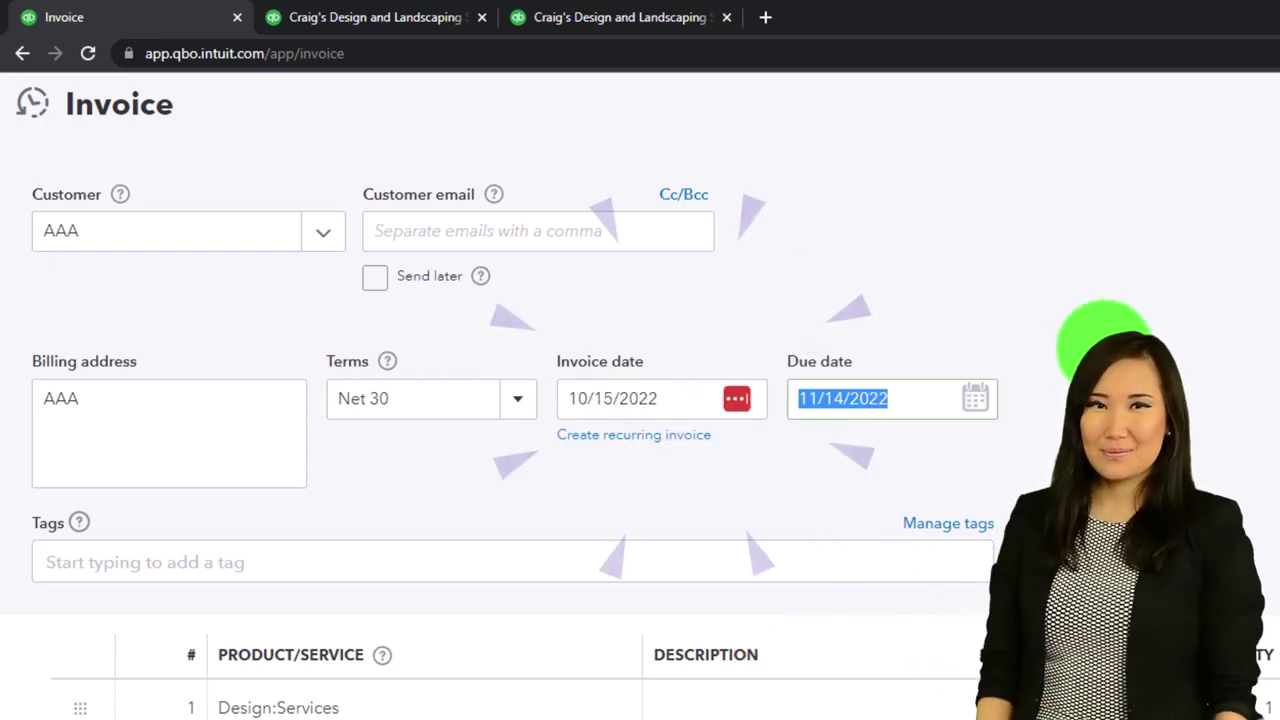
- Try to save the AAA invoice and start a new one
scroll(1105, 360, "down", 2)
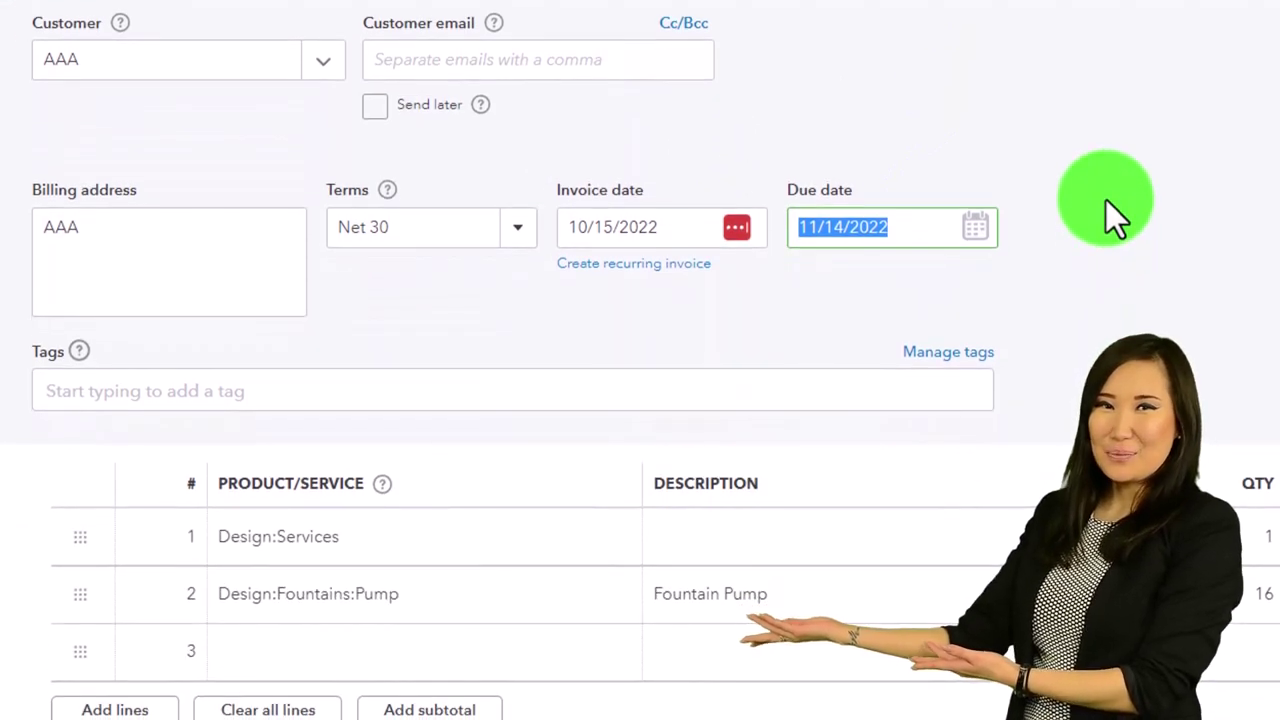
scroll(1106, 200, "down", 2)
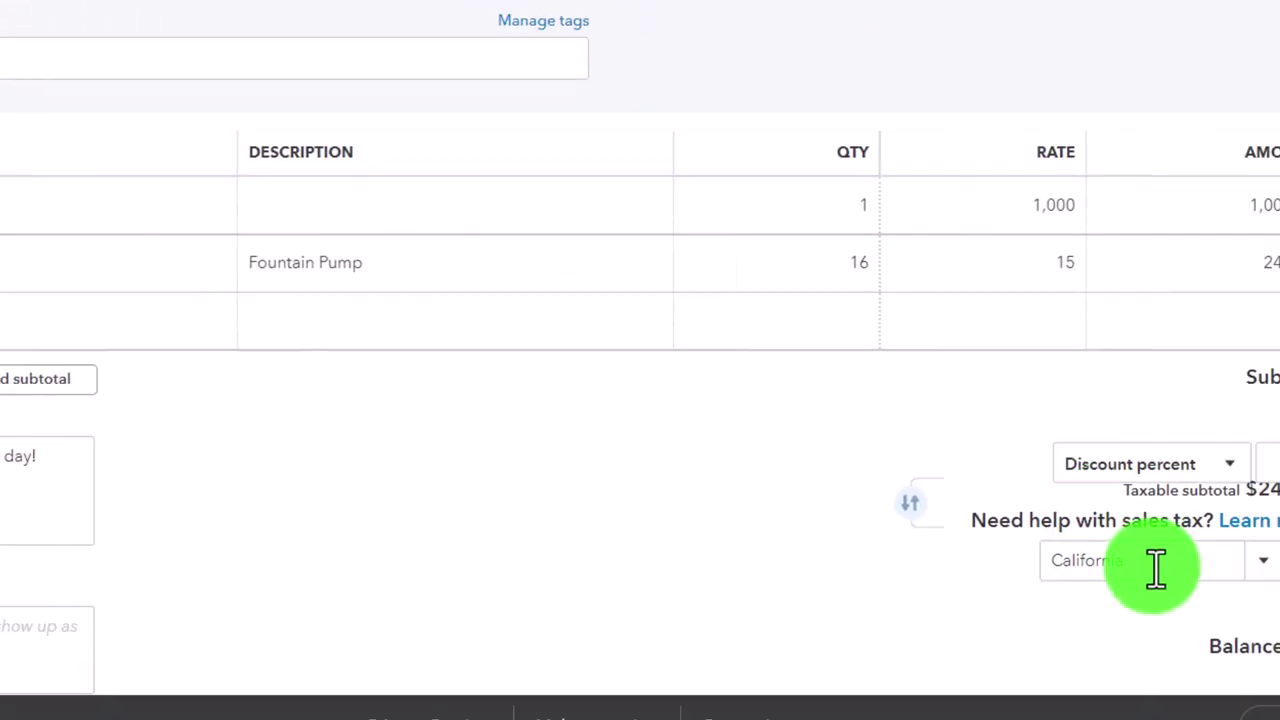
left_click(1241, 645)
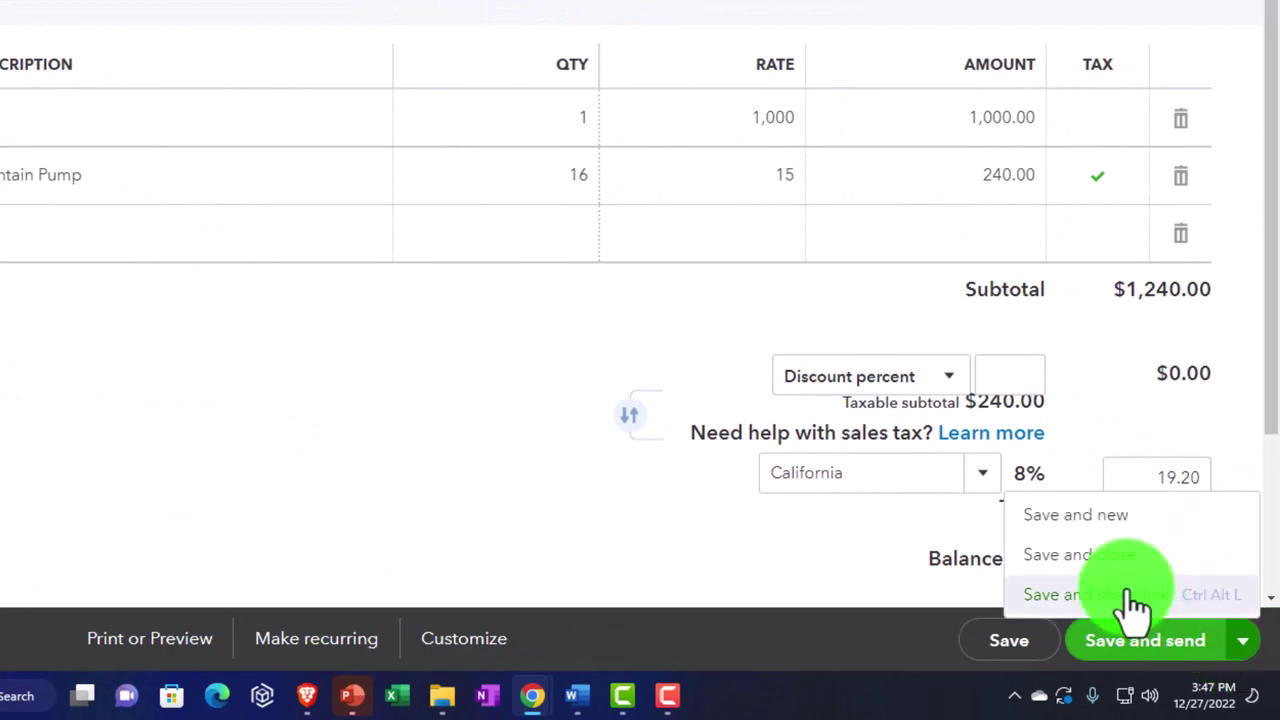
left_click(1100, 516)
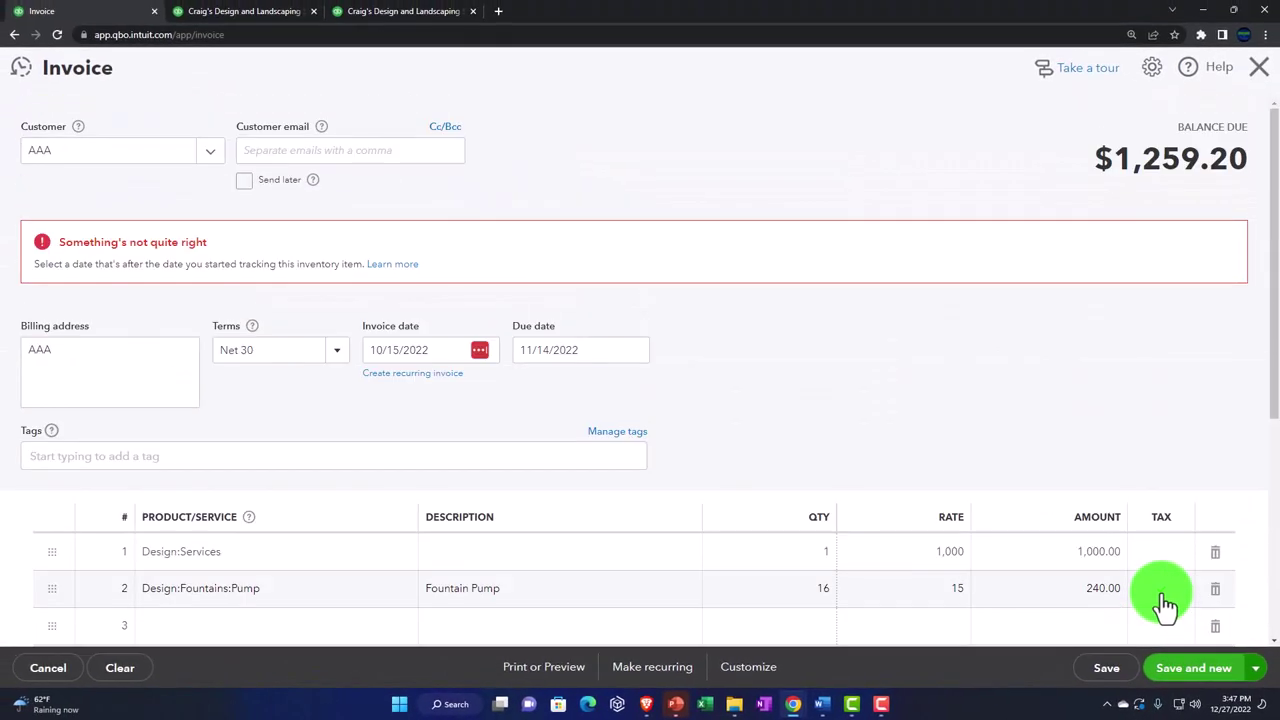
left_click(1163, 592)
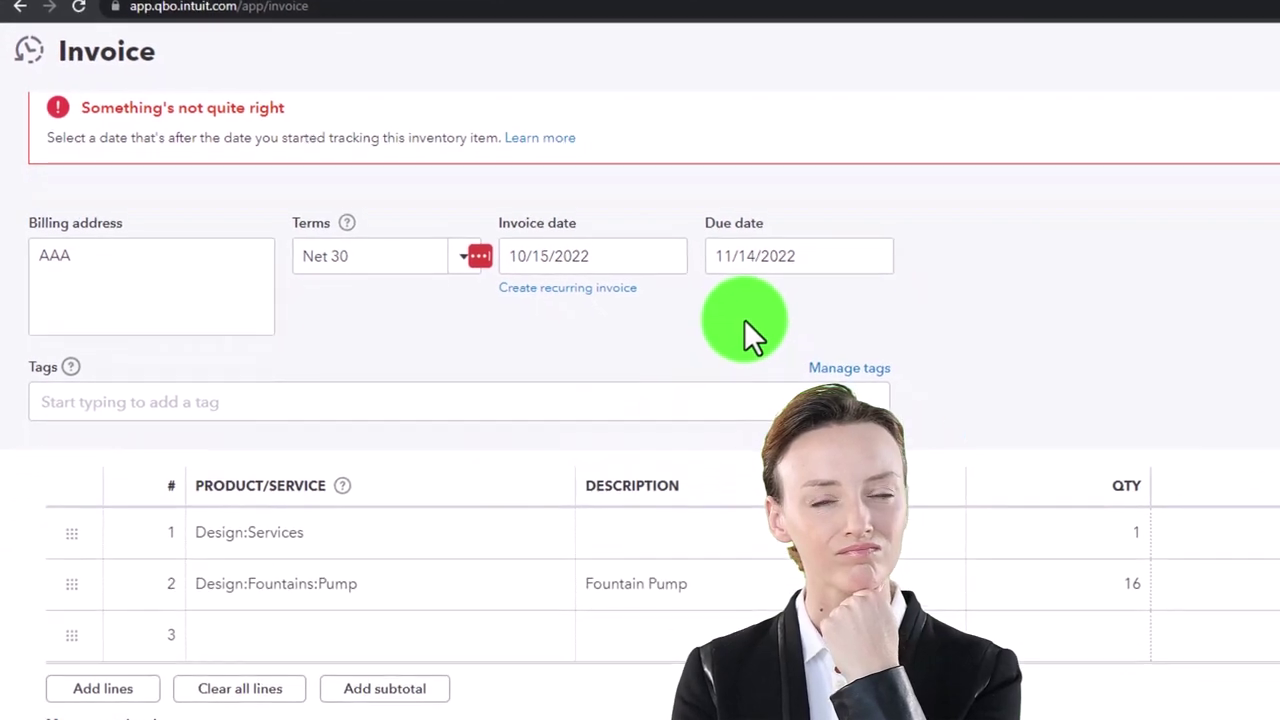
- Delete the Fountain Pump line from the invoice, then save the invoice and open a new blank one
left_click(637, 262)
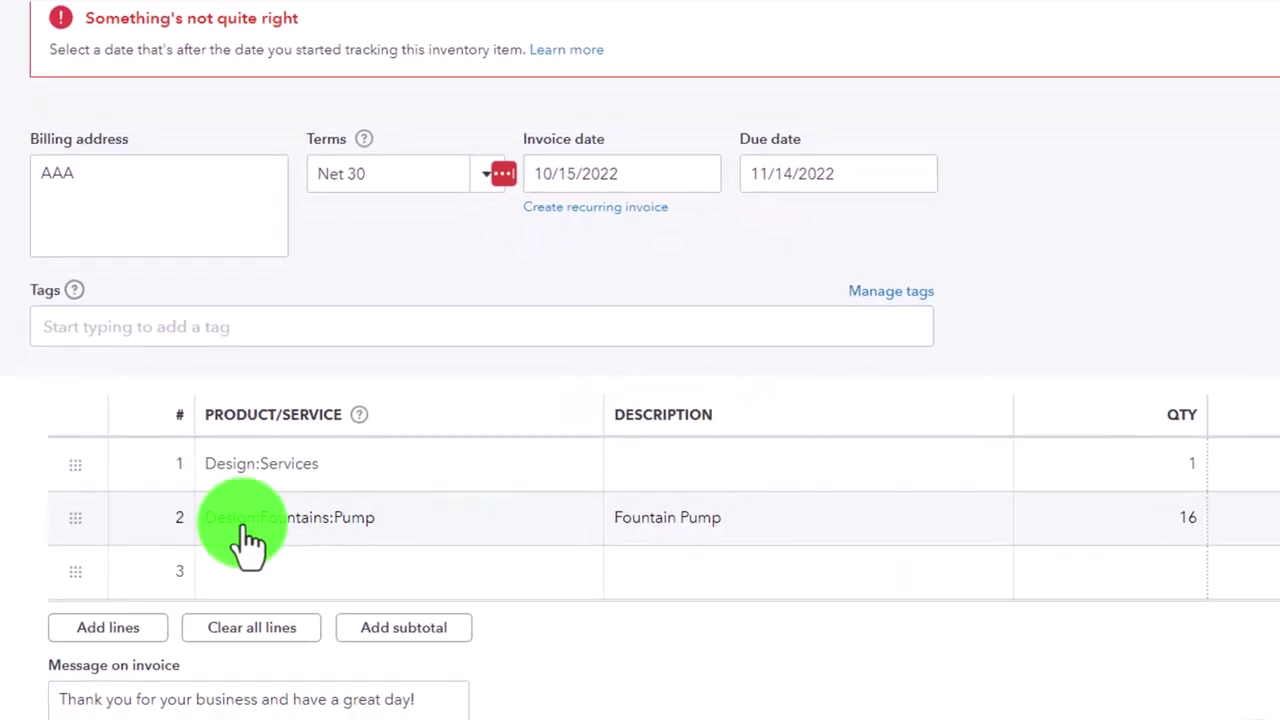
left_click(150, 478)
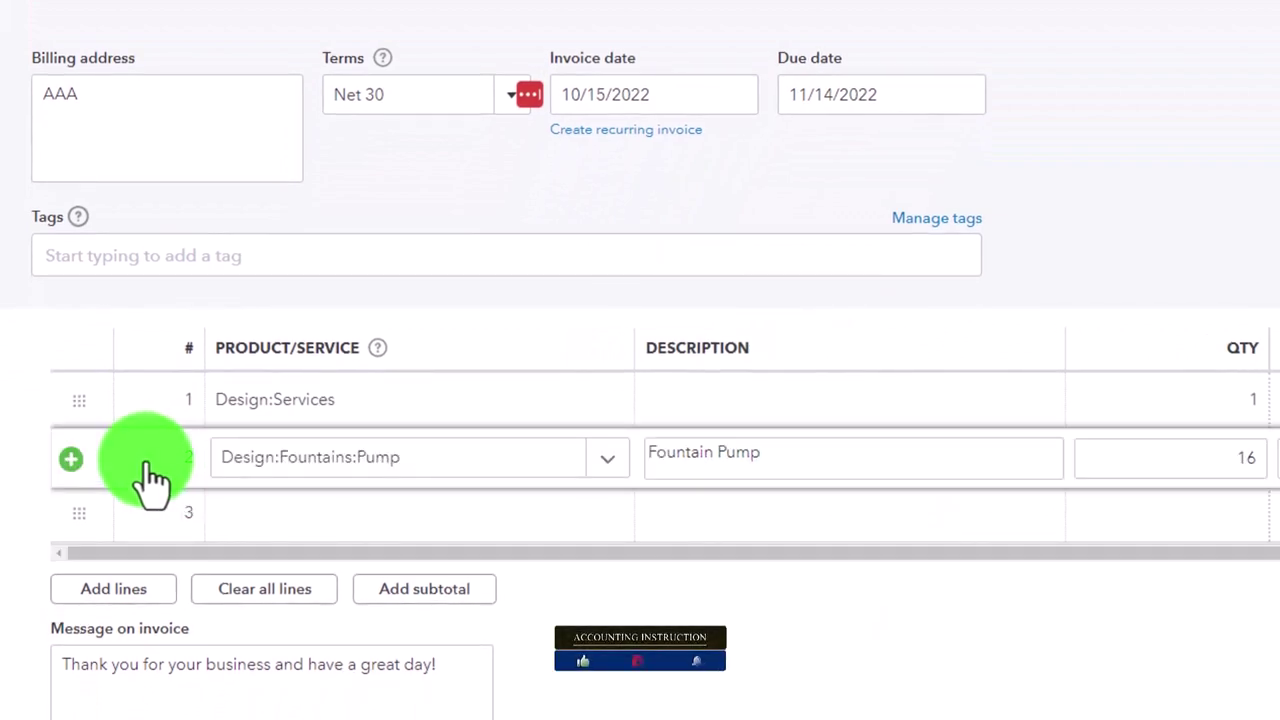
left_click(1185, 405)
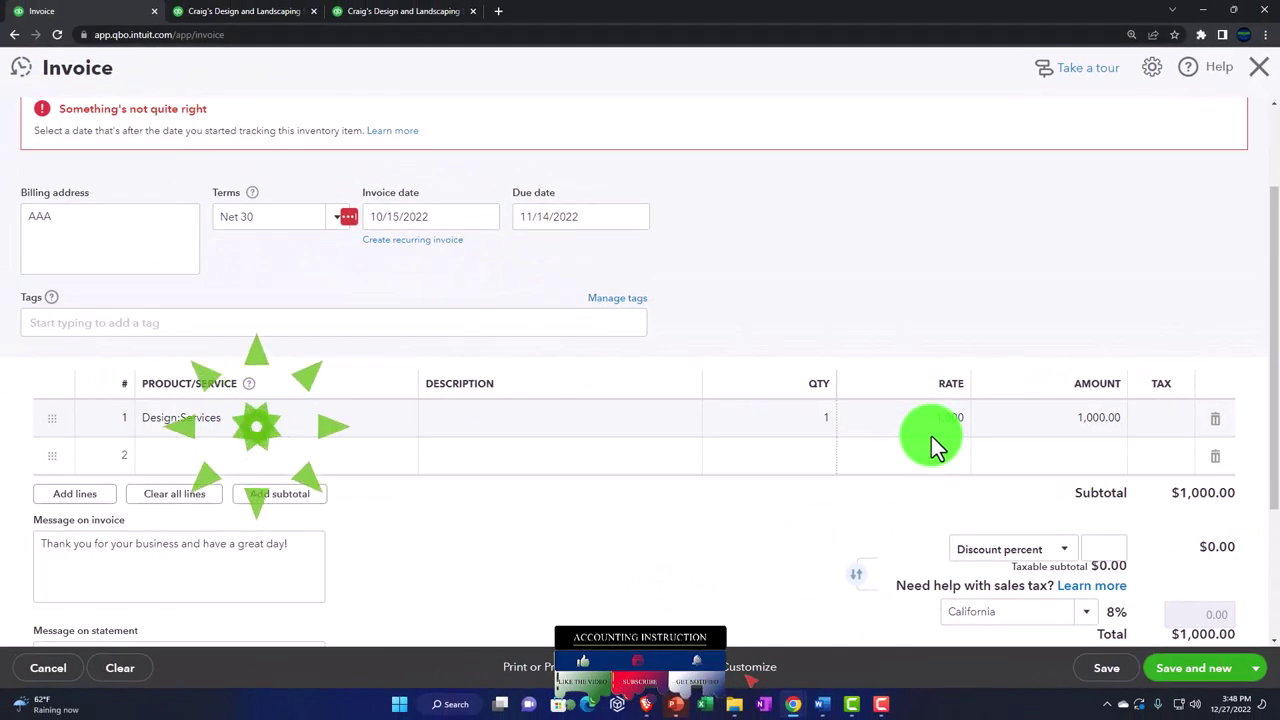
left_click(931, 436)
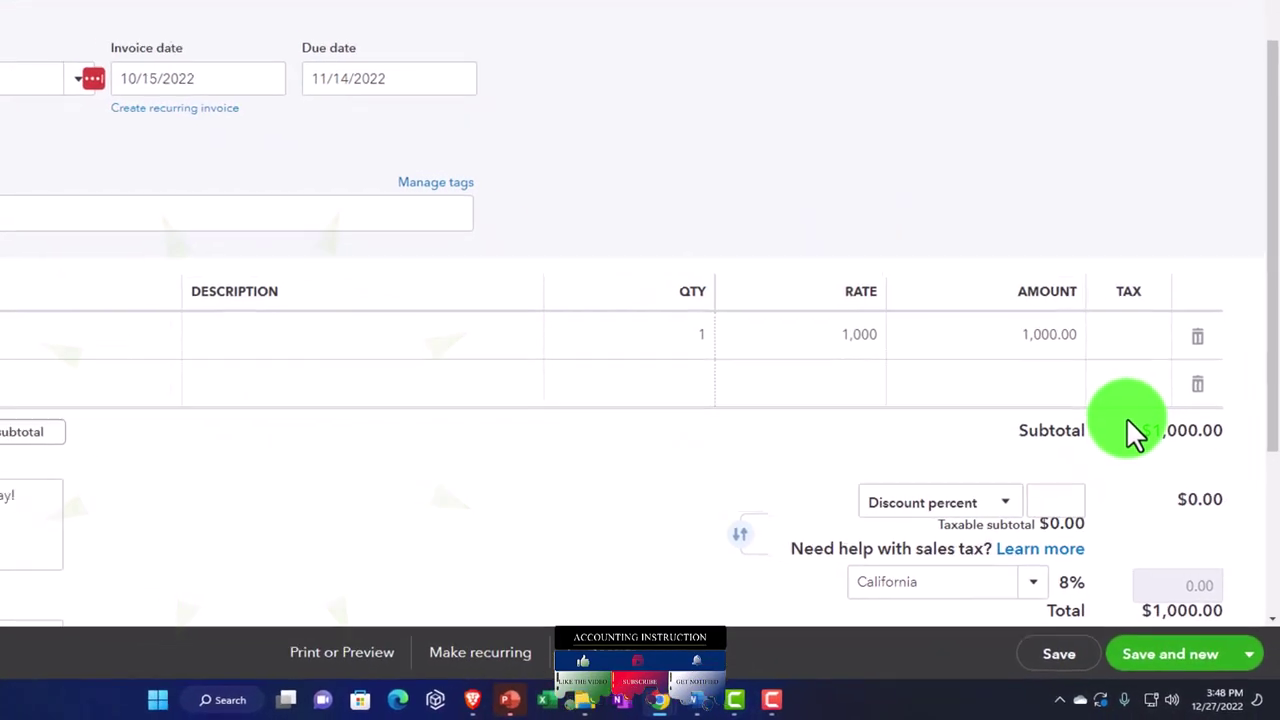
scroll(1120, 410, "down", 5)
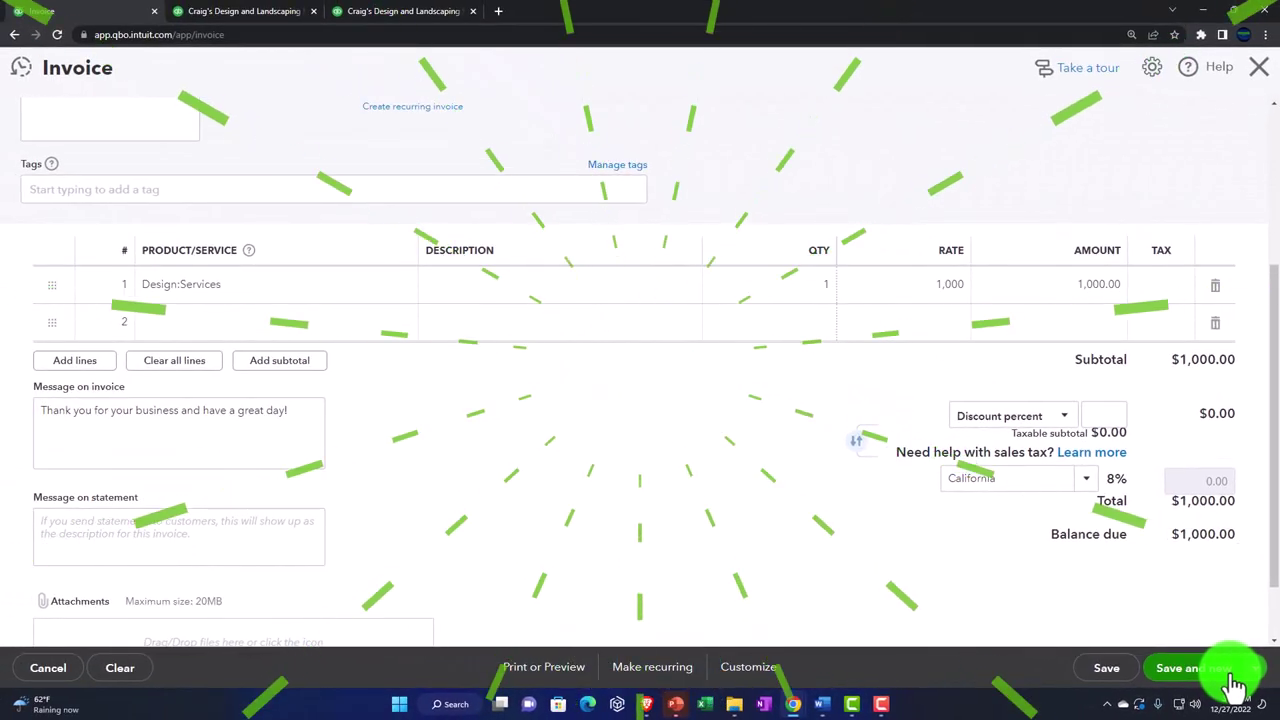
left_click(1235, 685)
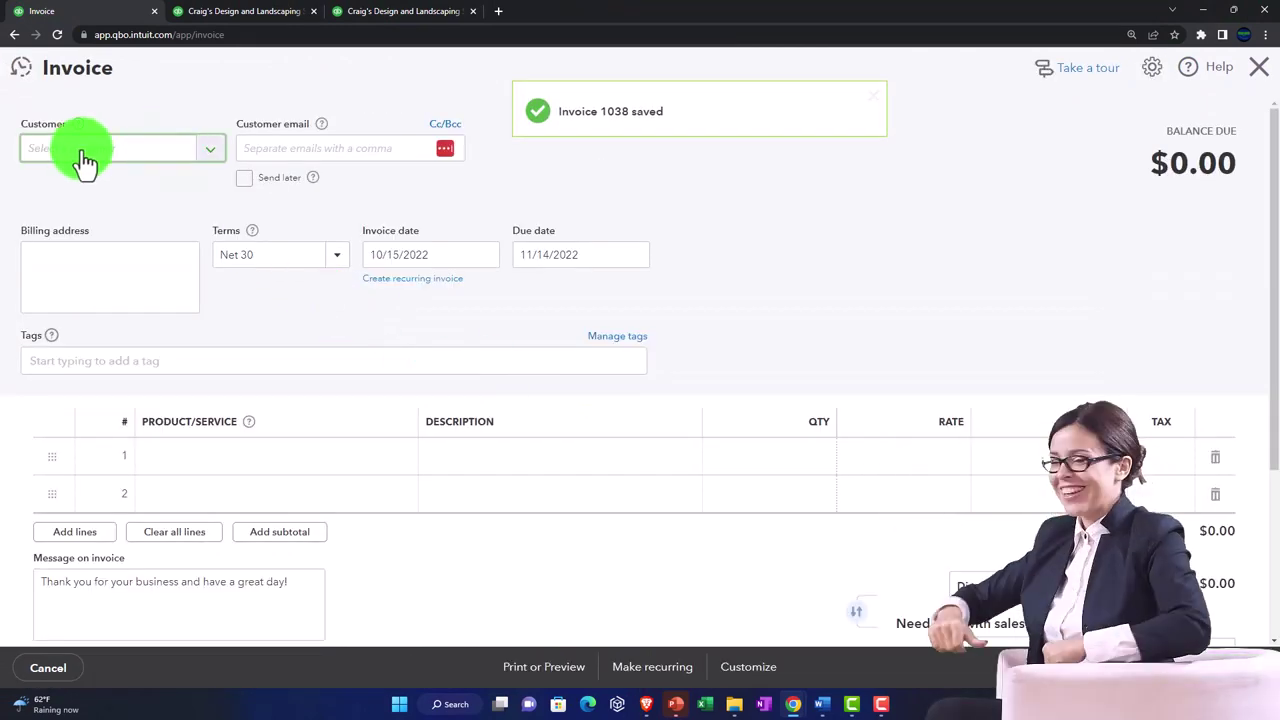
- Select customer AAA on the new invoice and add Landscaping:Gardening as the first line at a rate of 1,500
type("aaa")
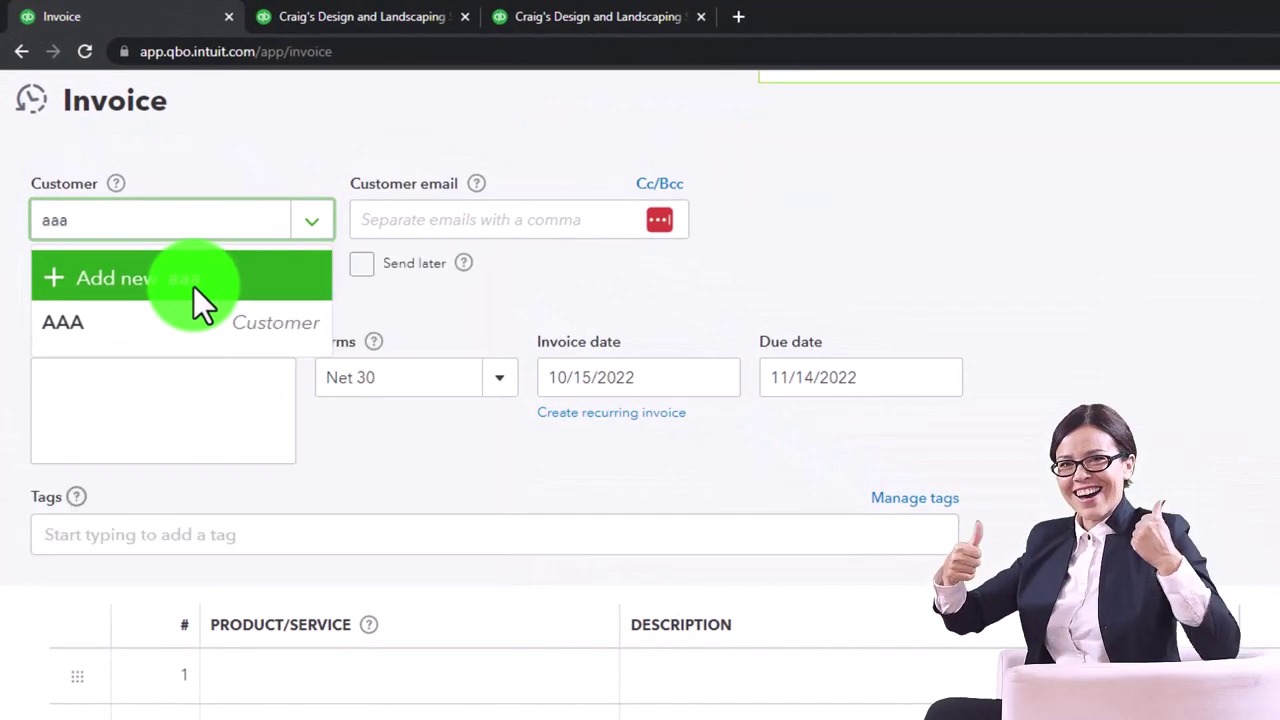
left_click(88, 322)
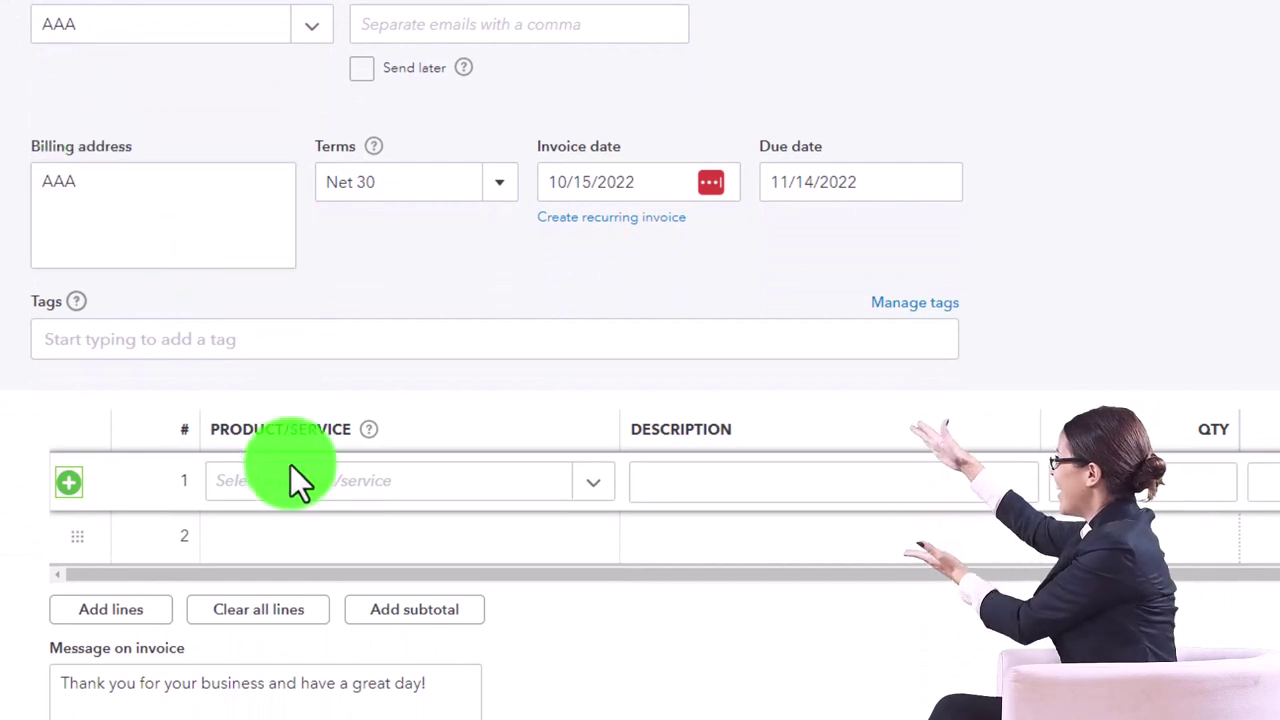
type("ser")
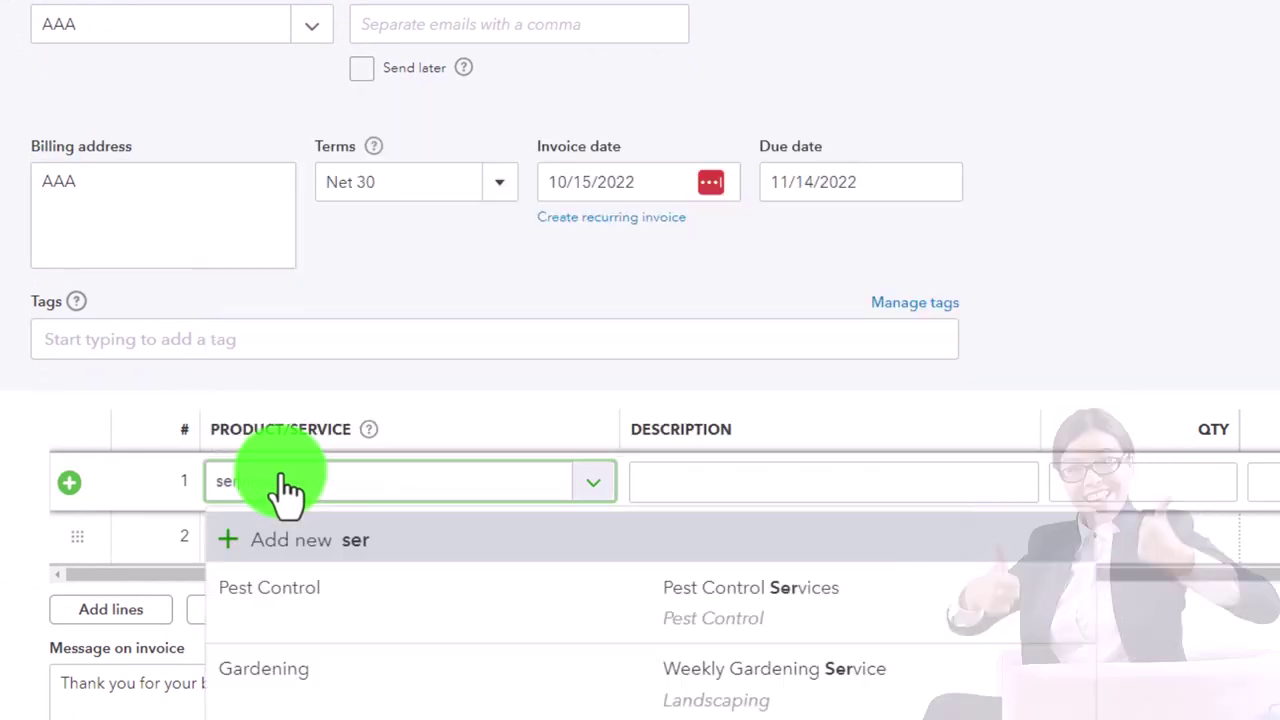
key("Down")
key("Down")
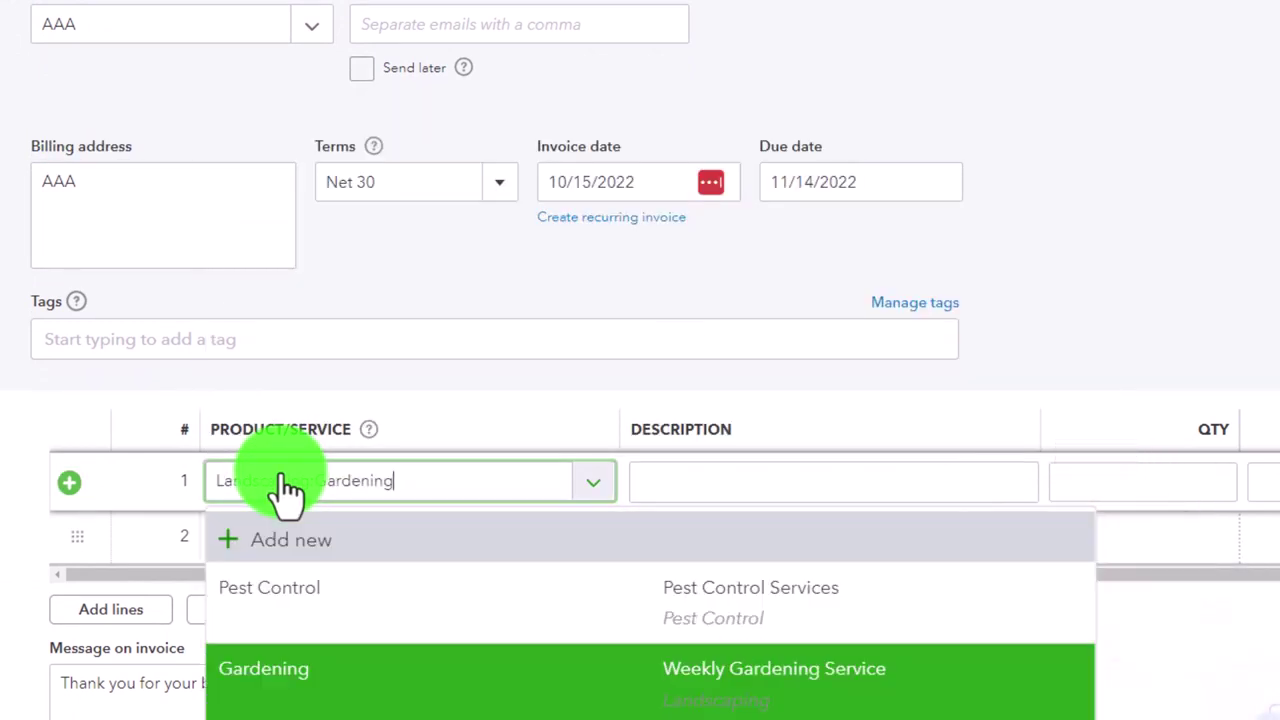
key("Return")
key("Tab")
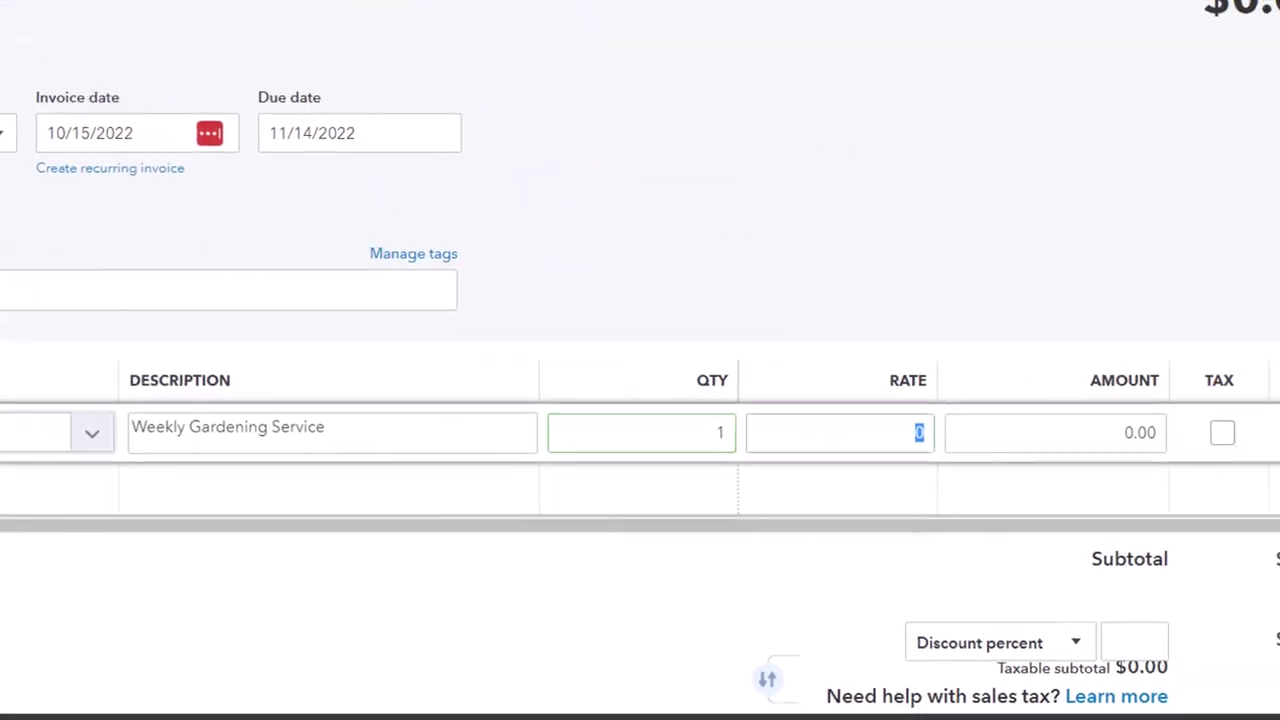
type("1,500")
key("Tab")
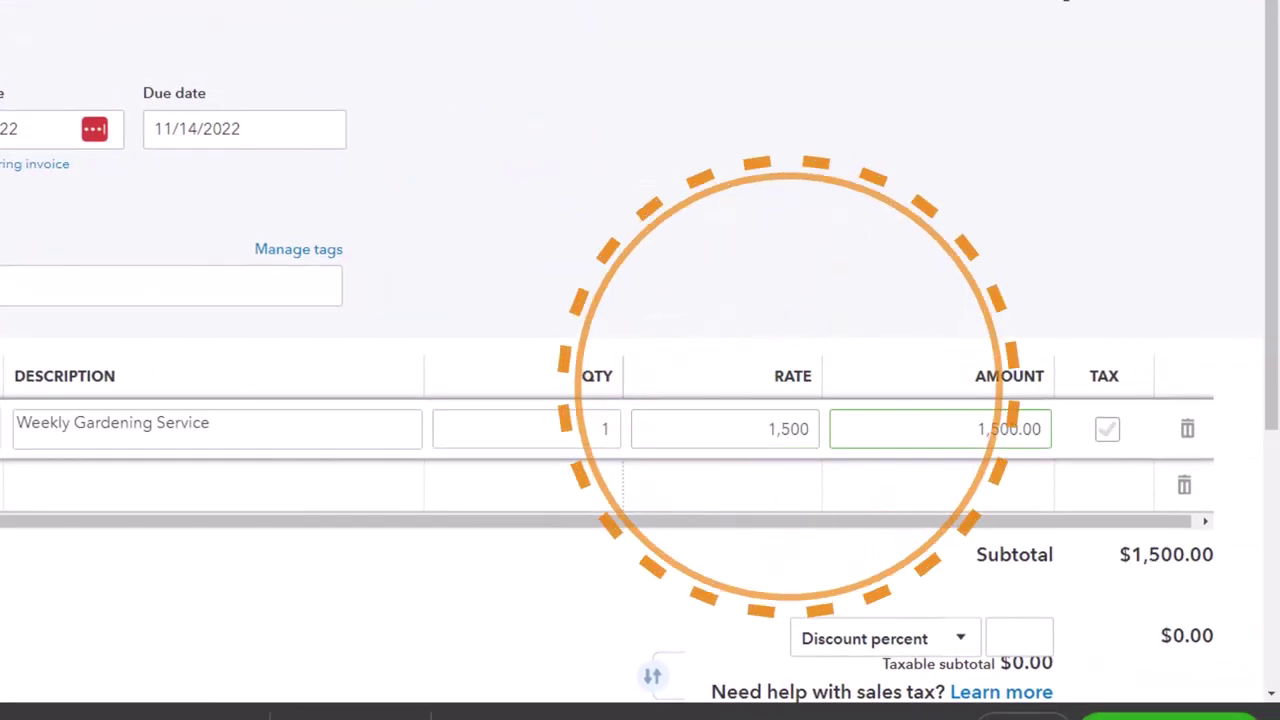
- Set the invoice date to 11/10/2022, then save the invoice and open a new blank one
scroll(489, 345, "up", 1)
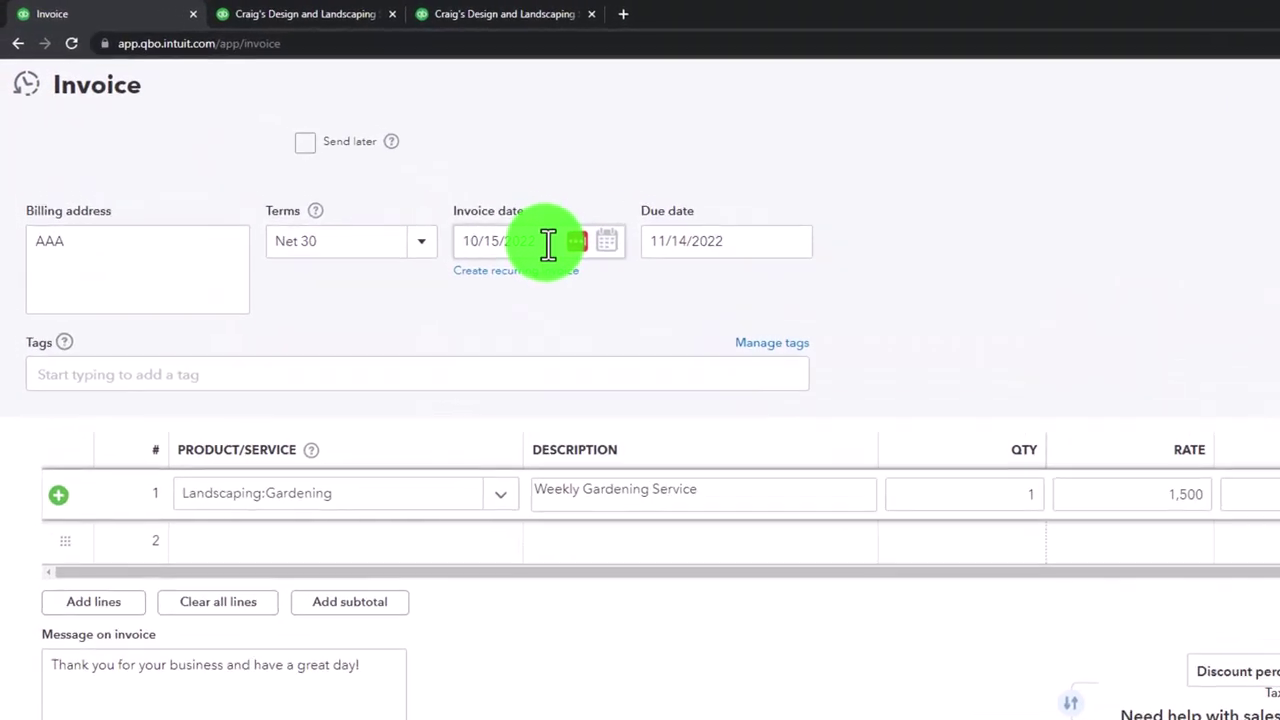
left_click(548, 274)
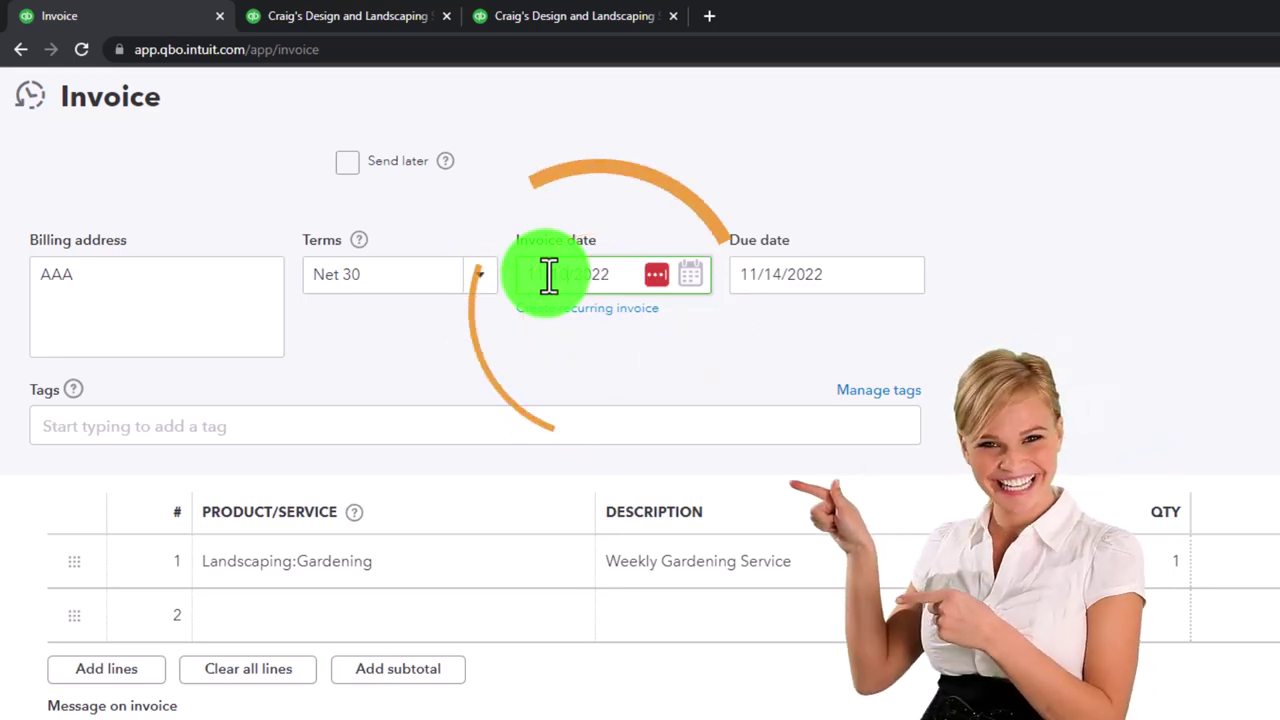
left_click(1173, 330)
scroll(1173, 330, "down", 3)
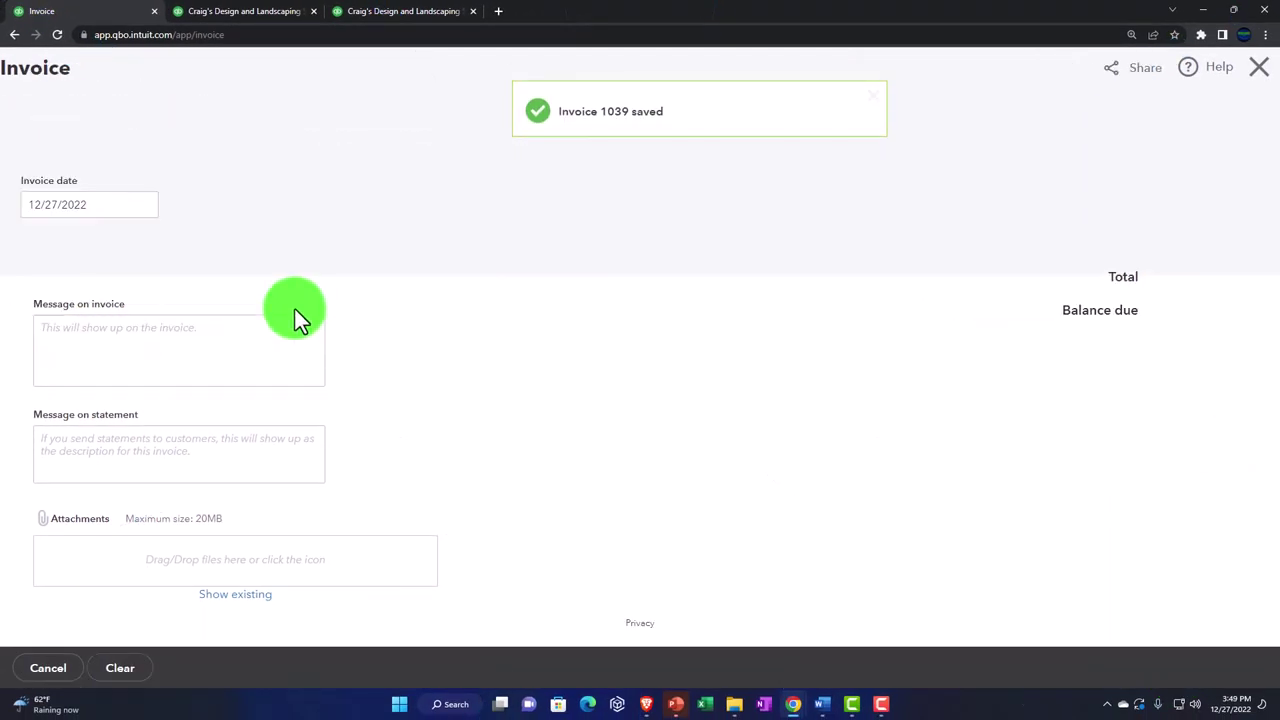
- Select customer AAA on the blank invoice and set its invoice date to 12/25/2022
type("aa")
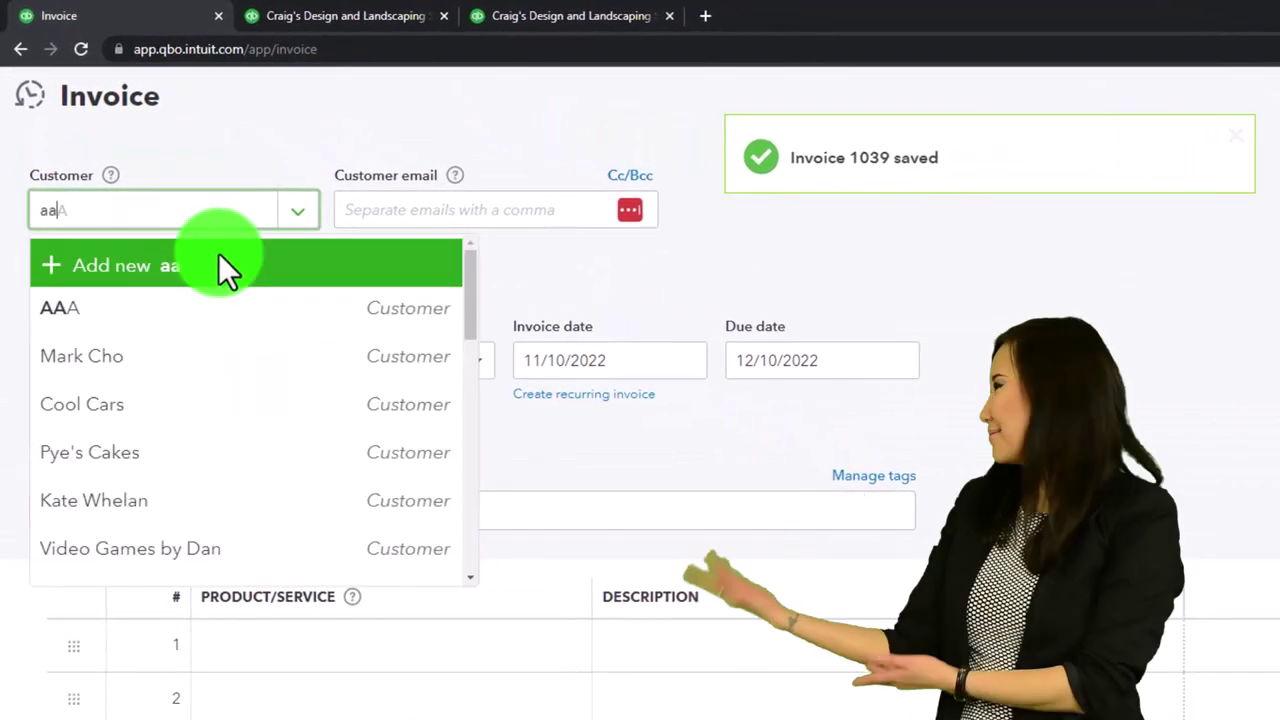
key("Down")
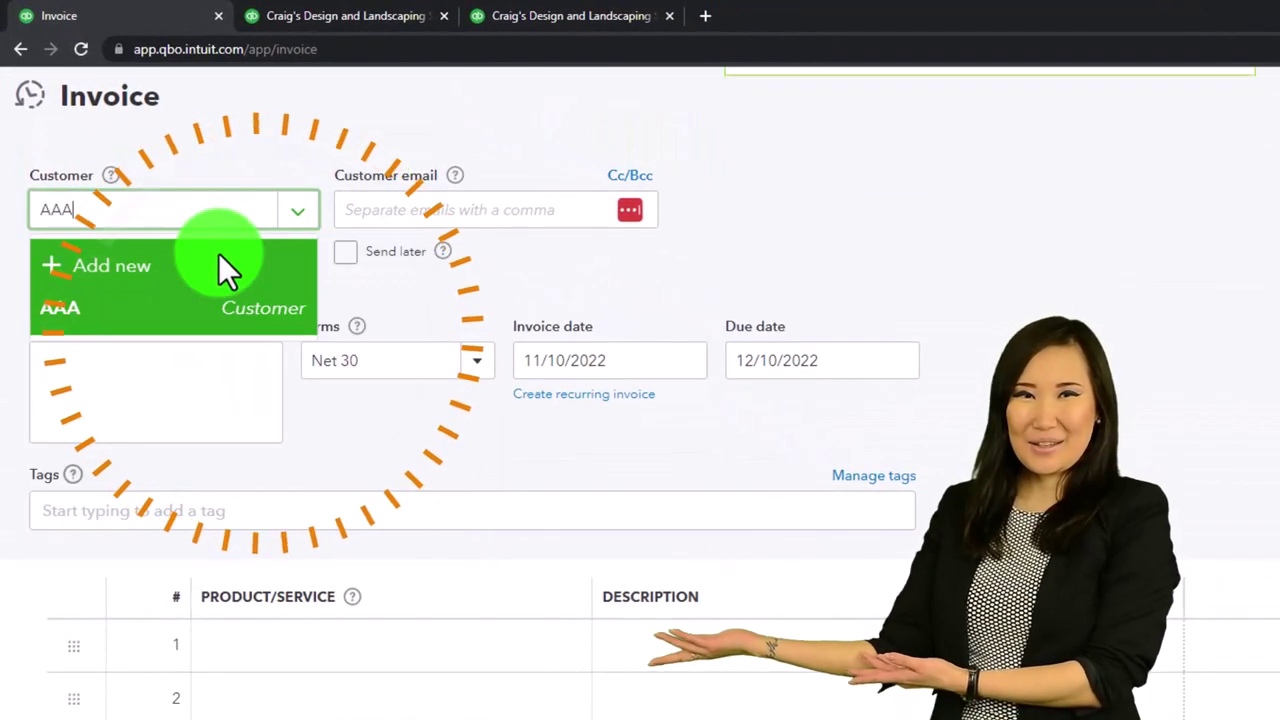
key("Tab")
key("Tab")
key("Tab")
key("Tab")
key("Tab")
key("Tab")
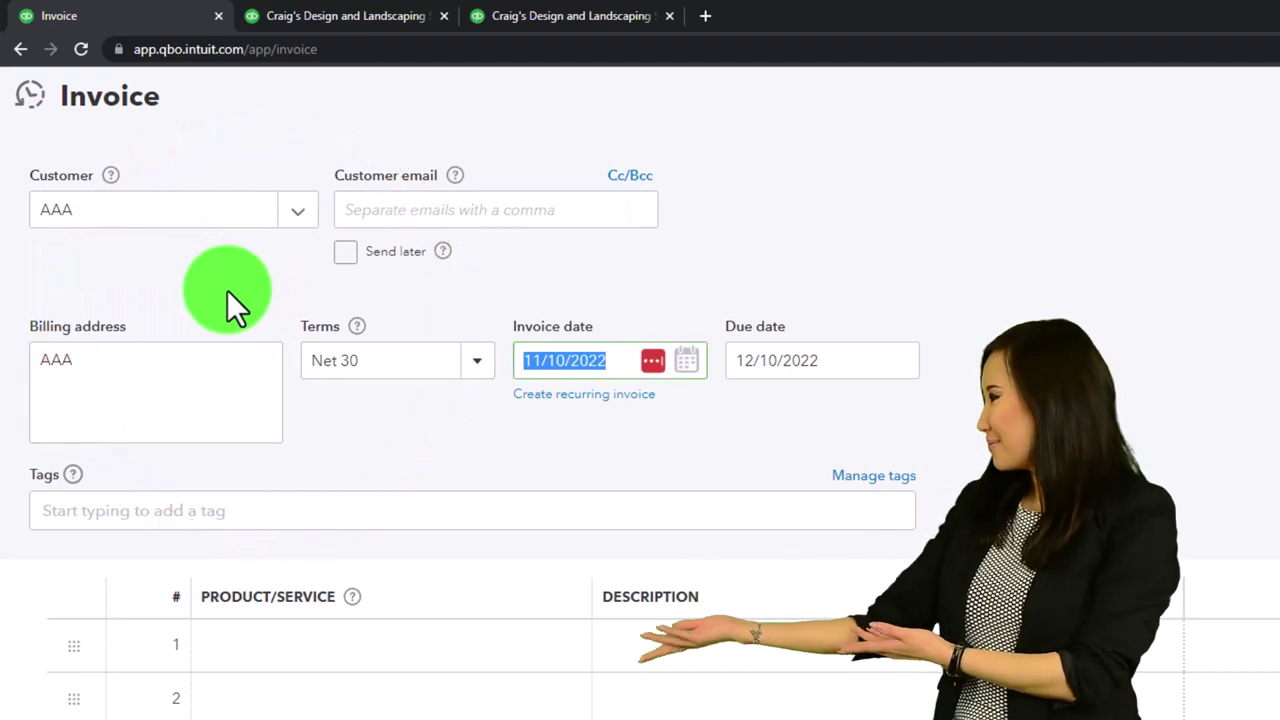
type("1")
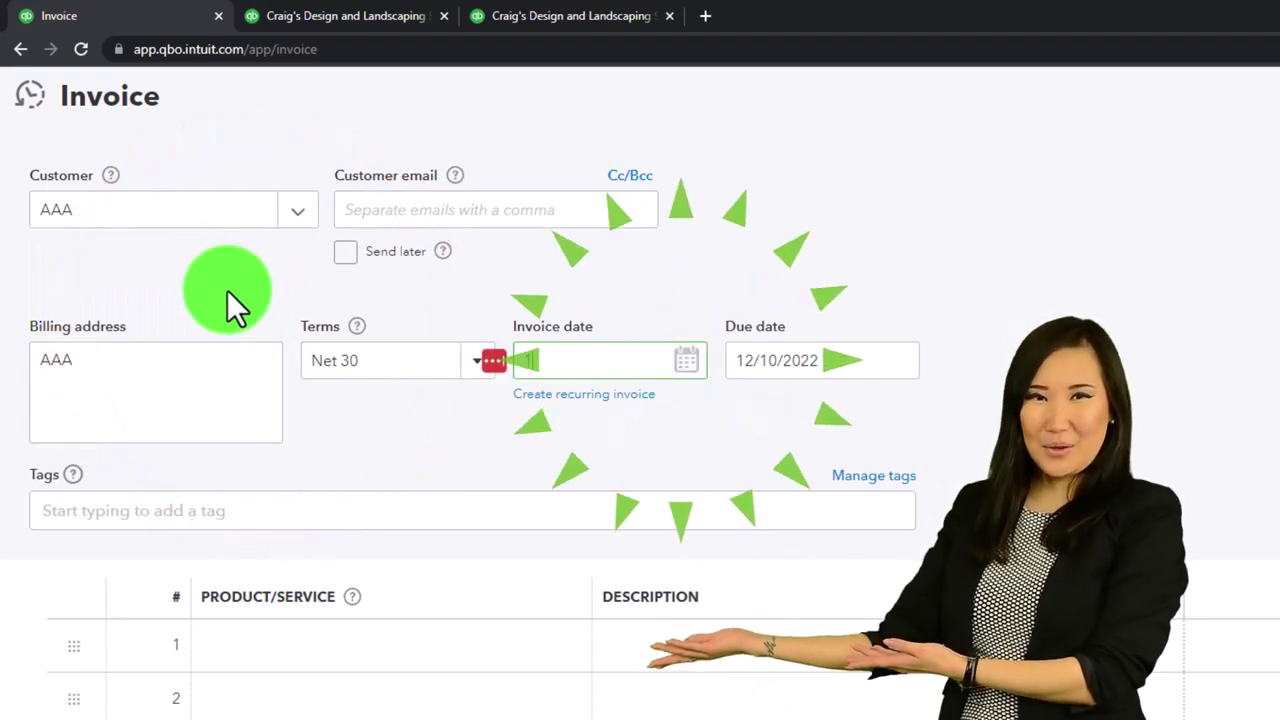
type("2/25/2022")
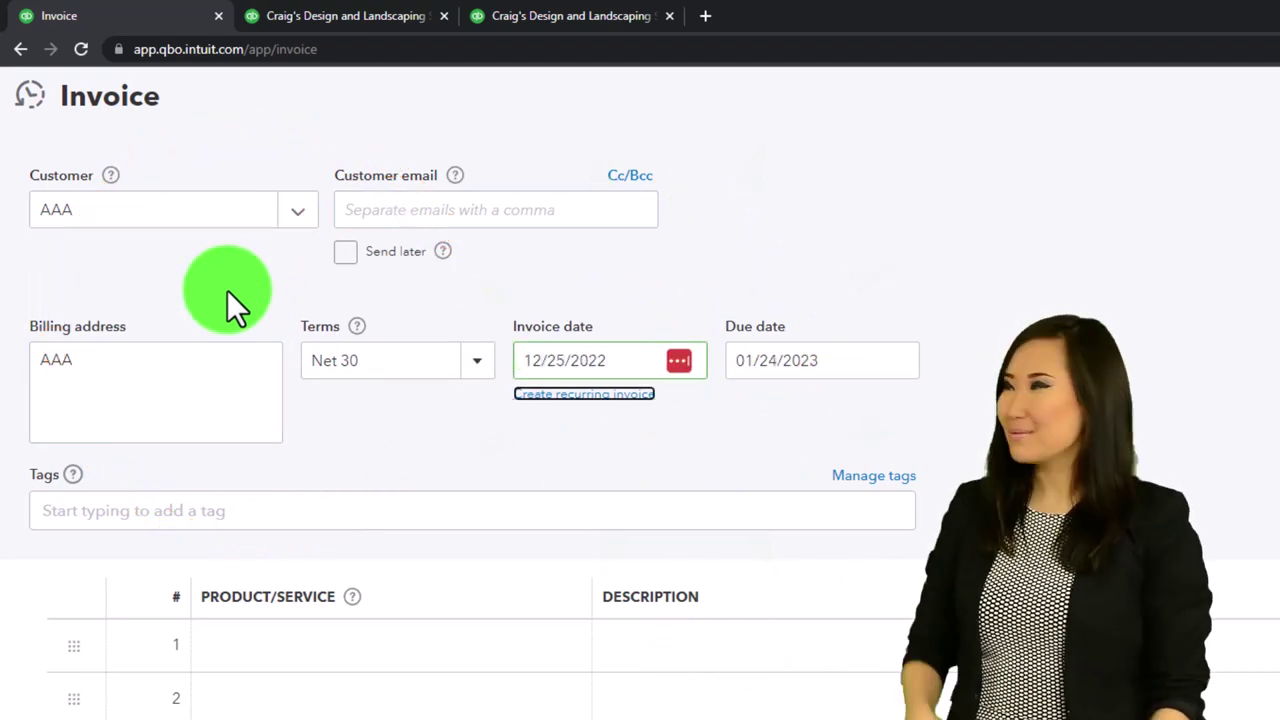
- Add Design:Fountains:Pump as the first line with a quantity of 30, then save and close the invoice
key("Tab")
key("Tab")
key("Tab")
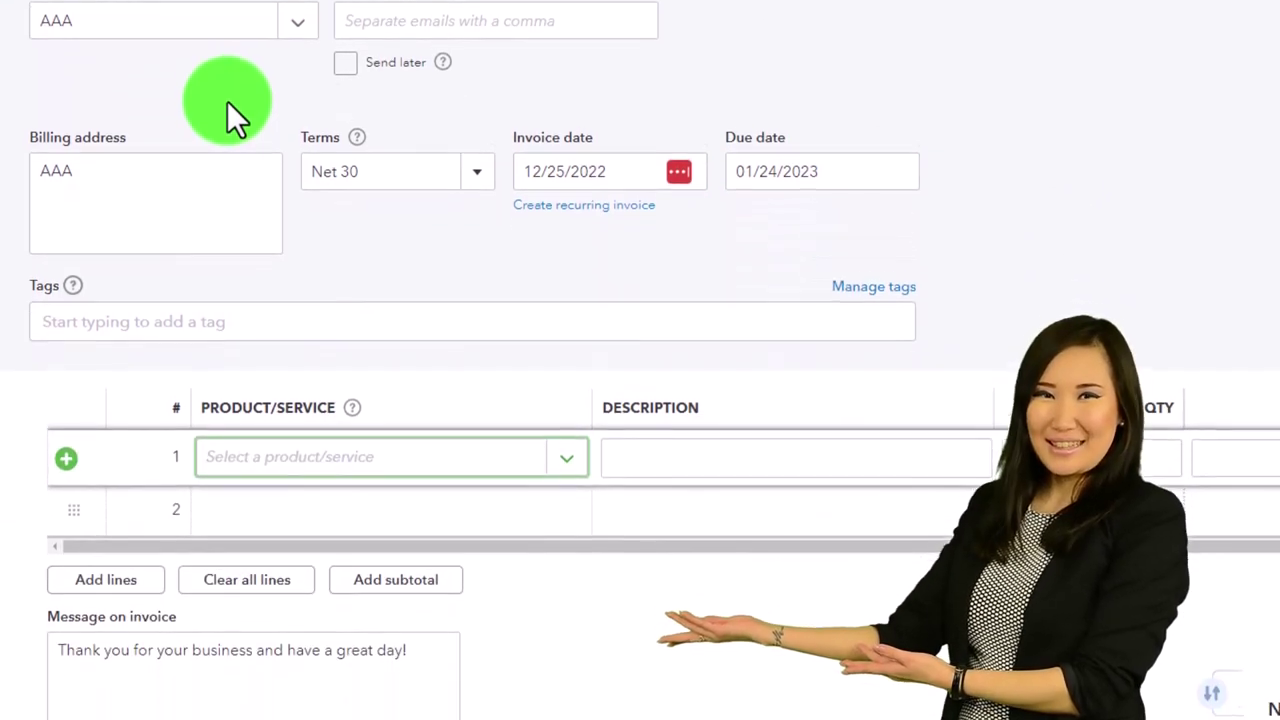
left_click(572, 458)
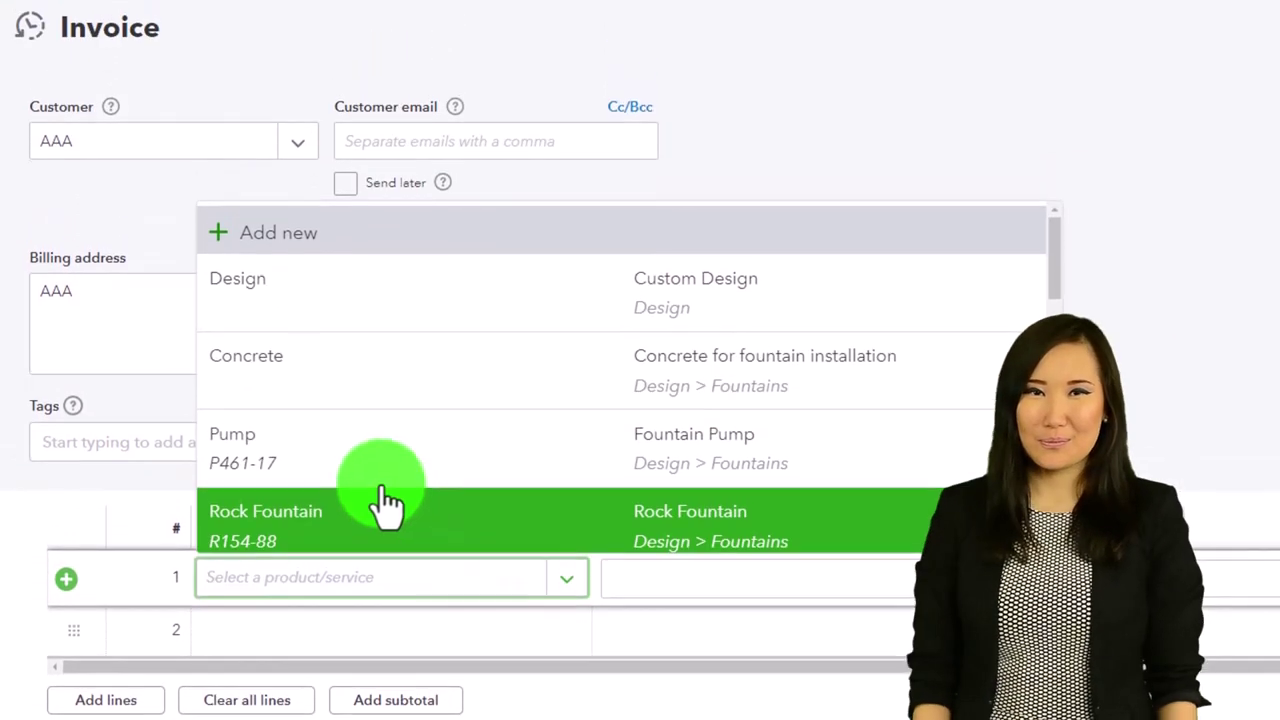
left_click(376, 370)
key("Tab")
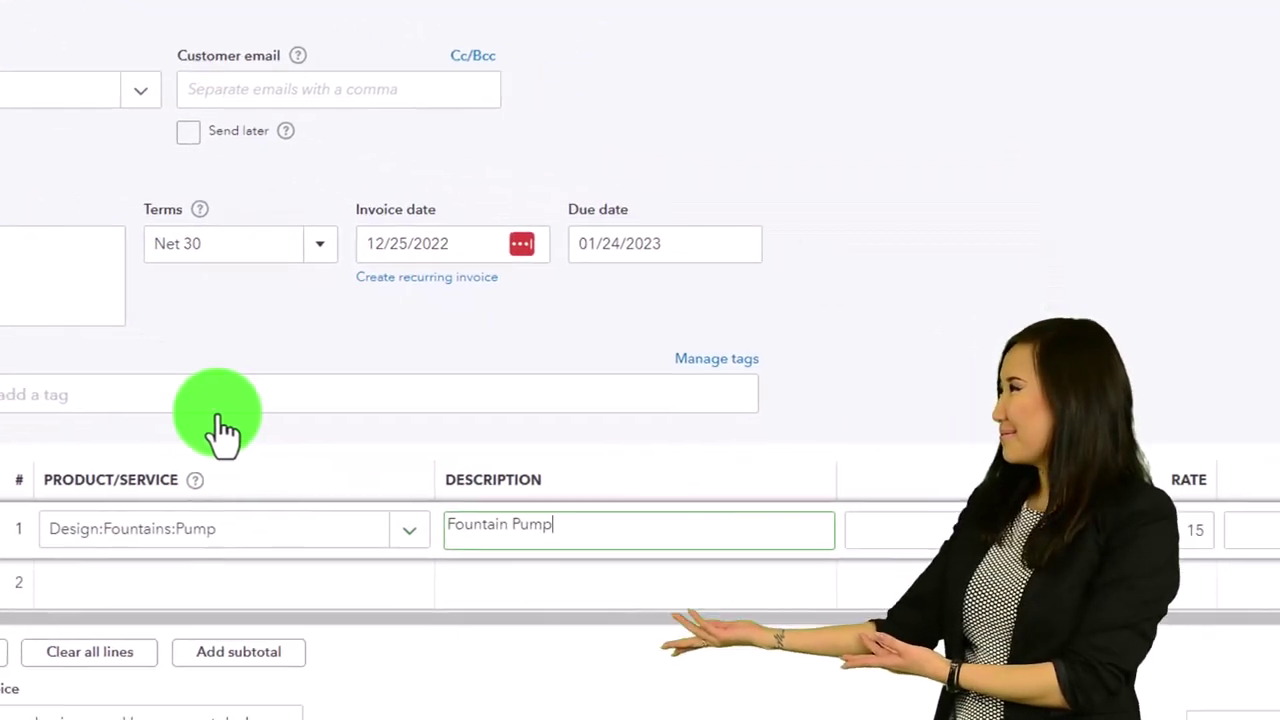
key("Tab")
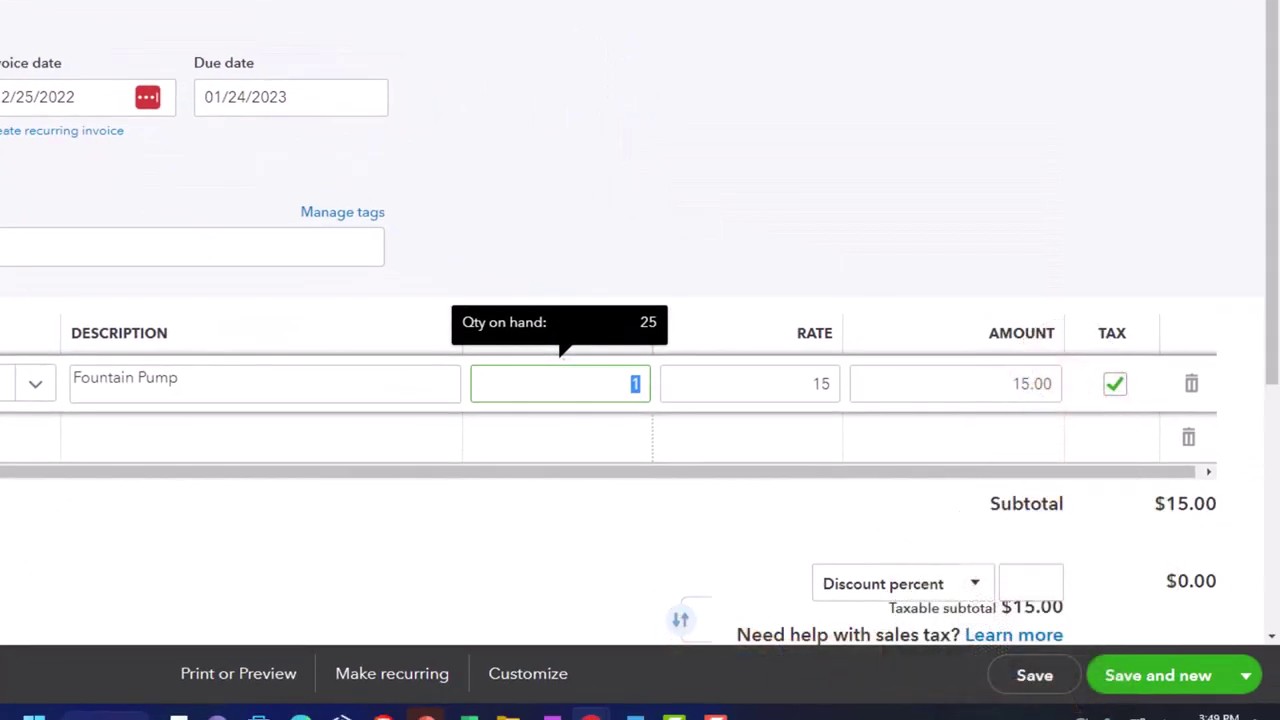
type("30")
key("Tab")
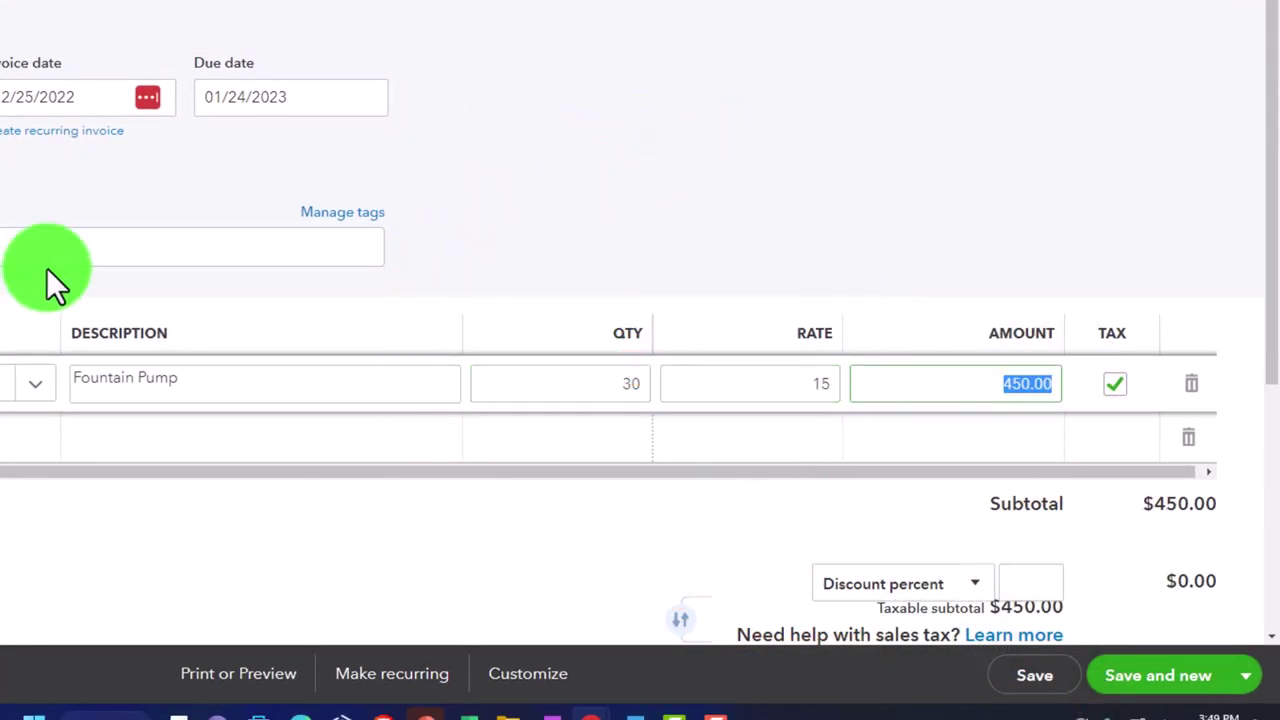
scroll(46, 267, "down", 2)
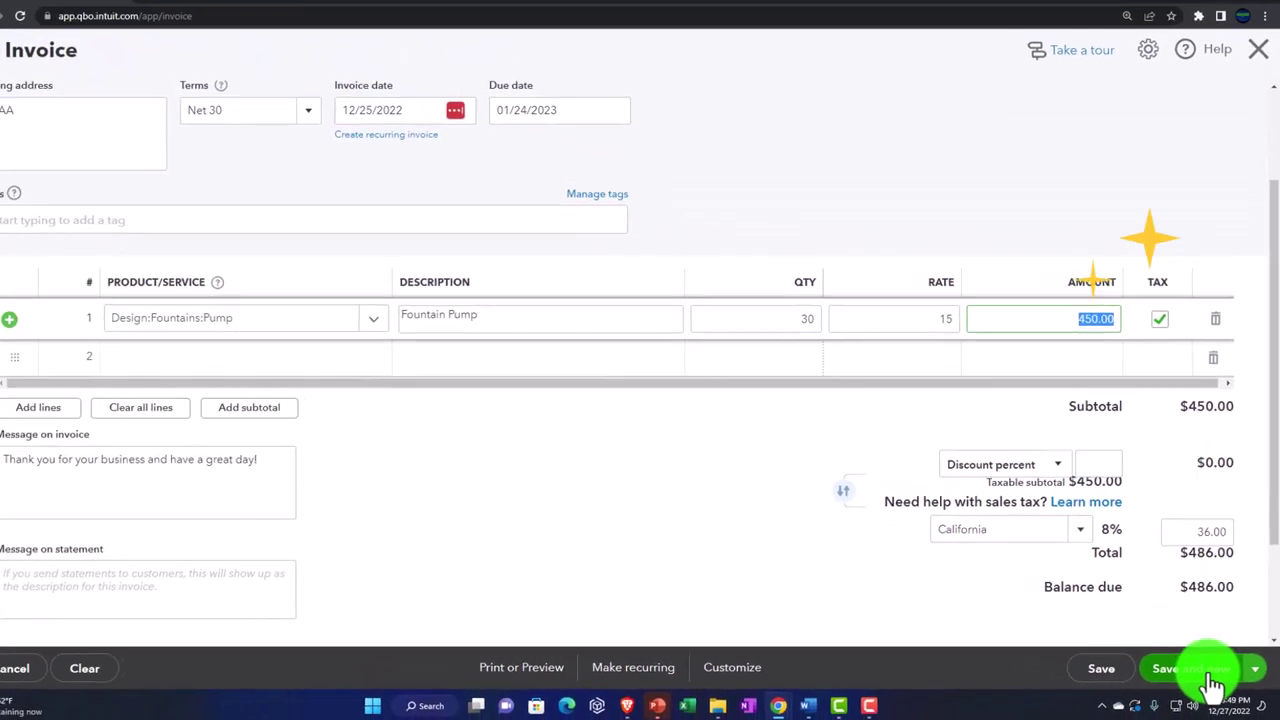
left_click(1262, 686)
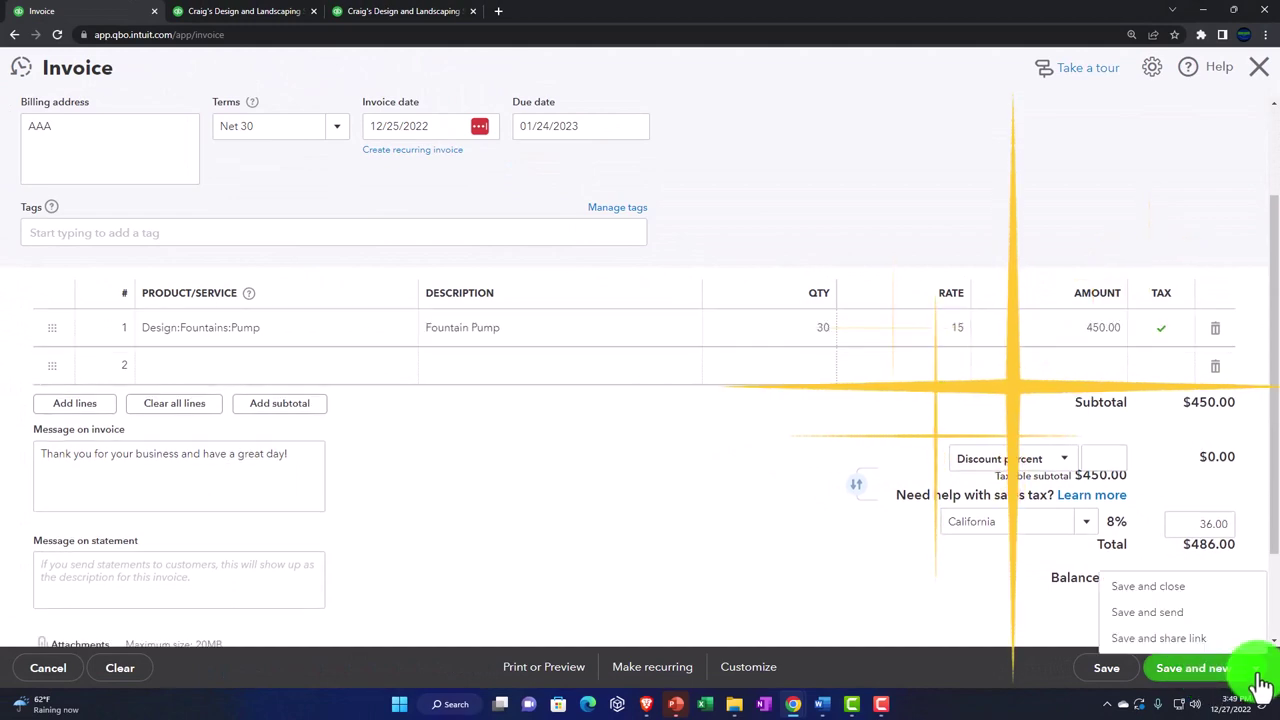
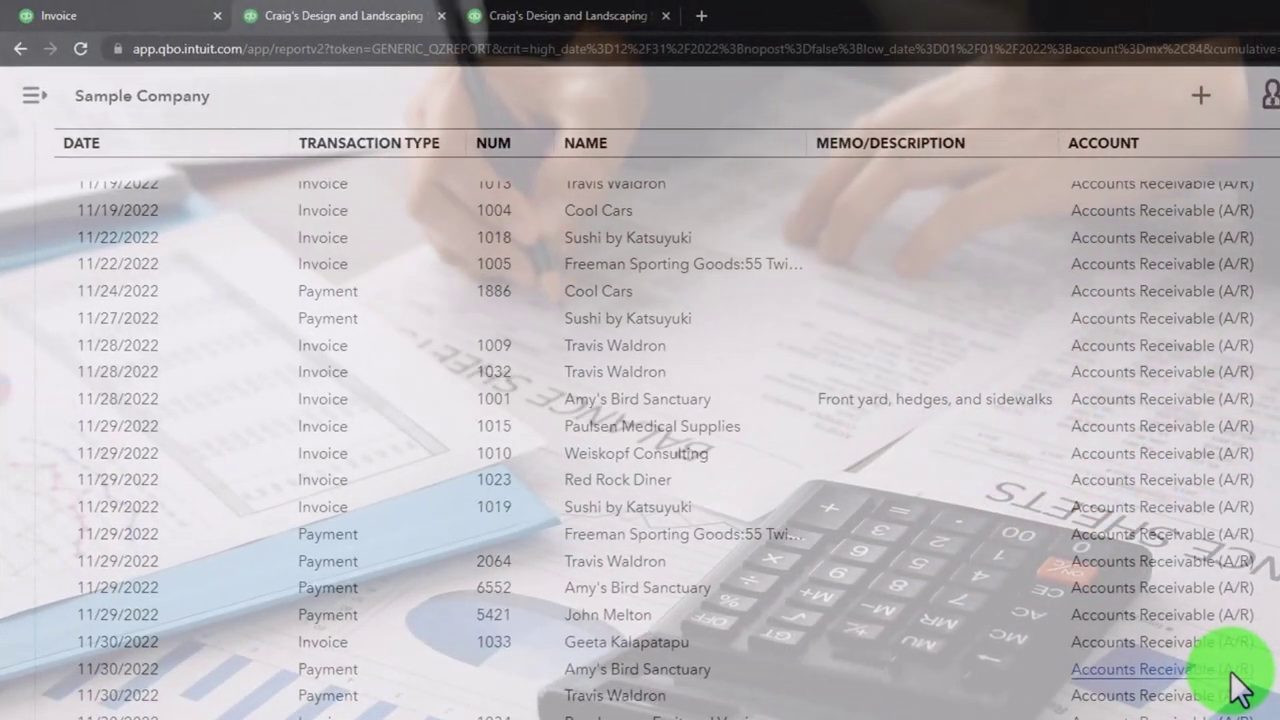
- Examine the 2022 Accounts Receivable transaction report for AAA's invoices, then return to the Balance Sheet
scroll(1240, 688, "up", 1)
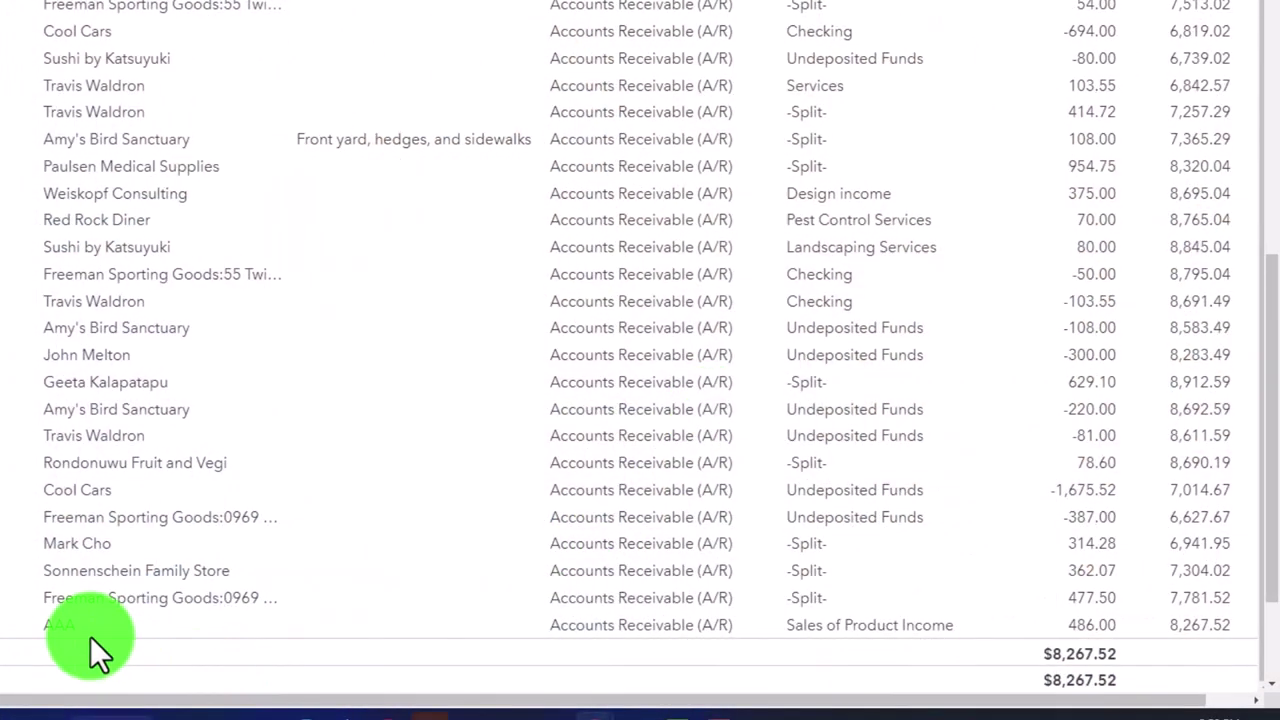
left_click(70, 630)
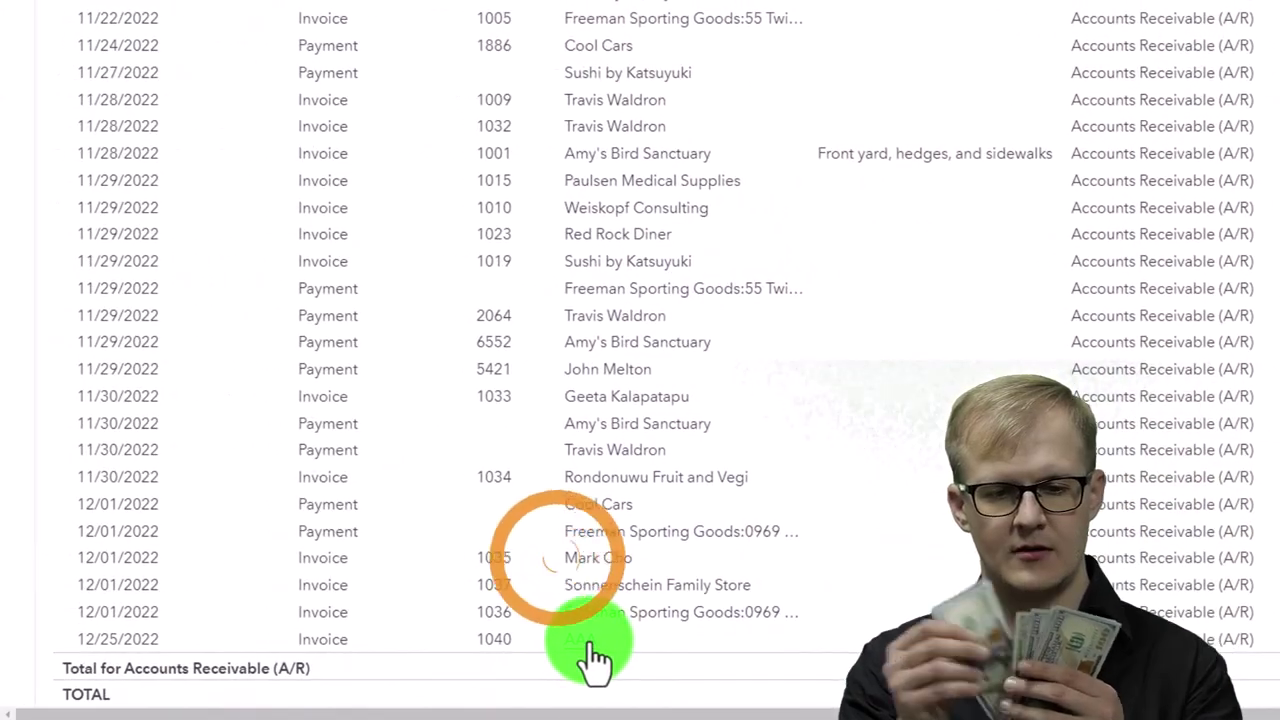
left_click(592, 645)
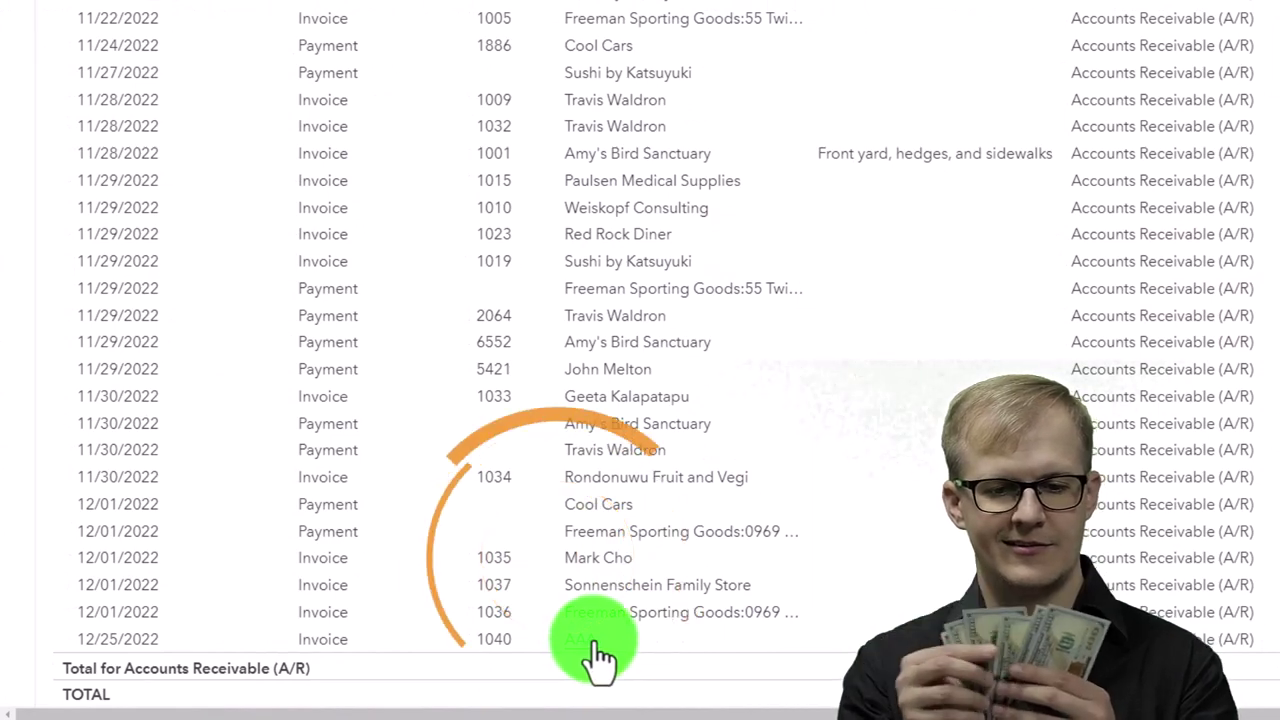
scroll(594, 655, "up", 5)
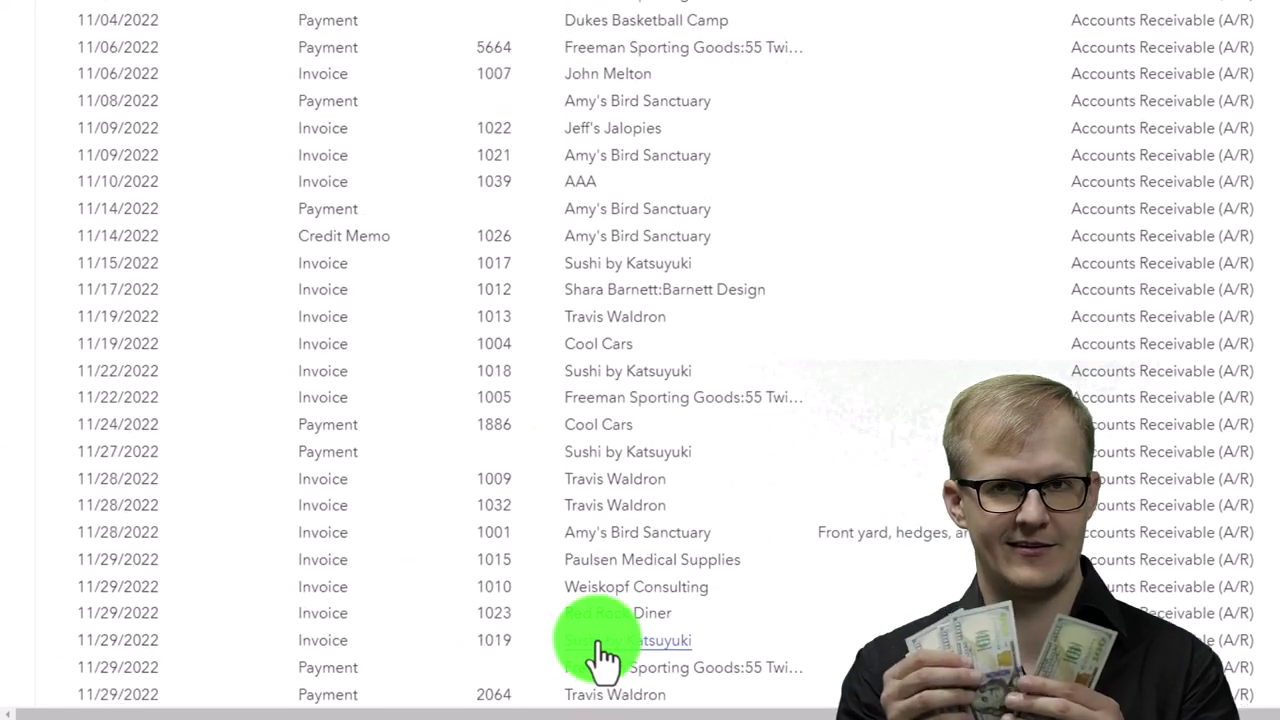
scroll(600, 655, "up", 4)
scroll(600, 660, "down", 3)
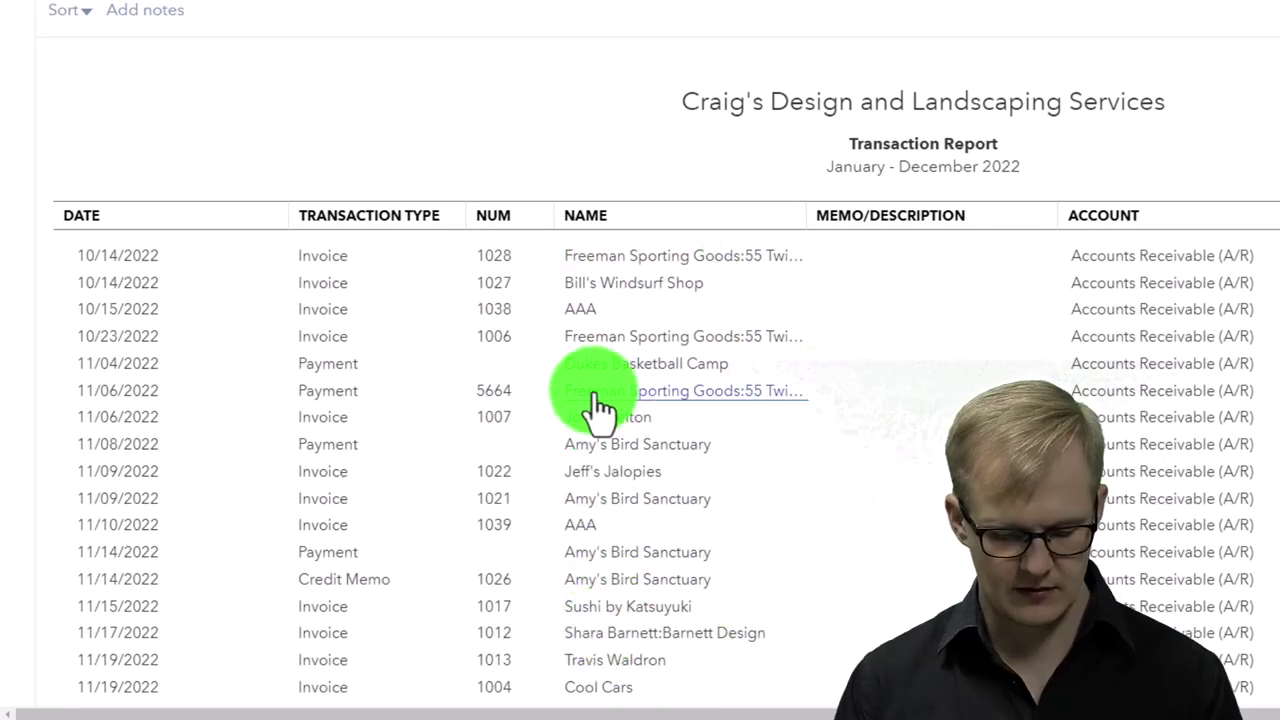
scroll(400, 330, "up", 3)
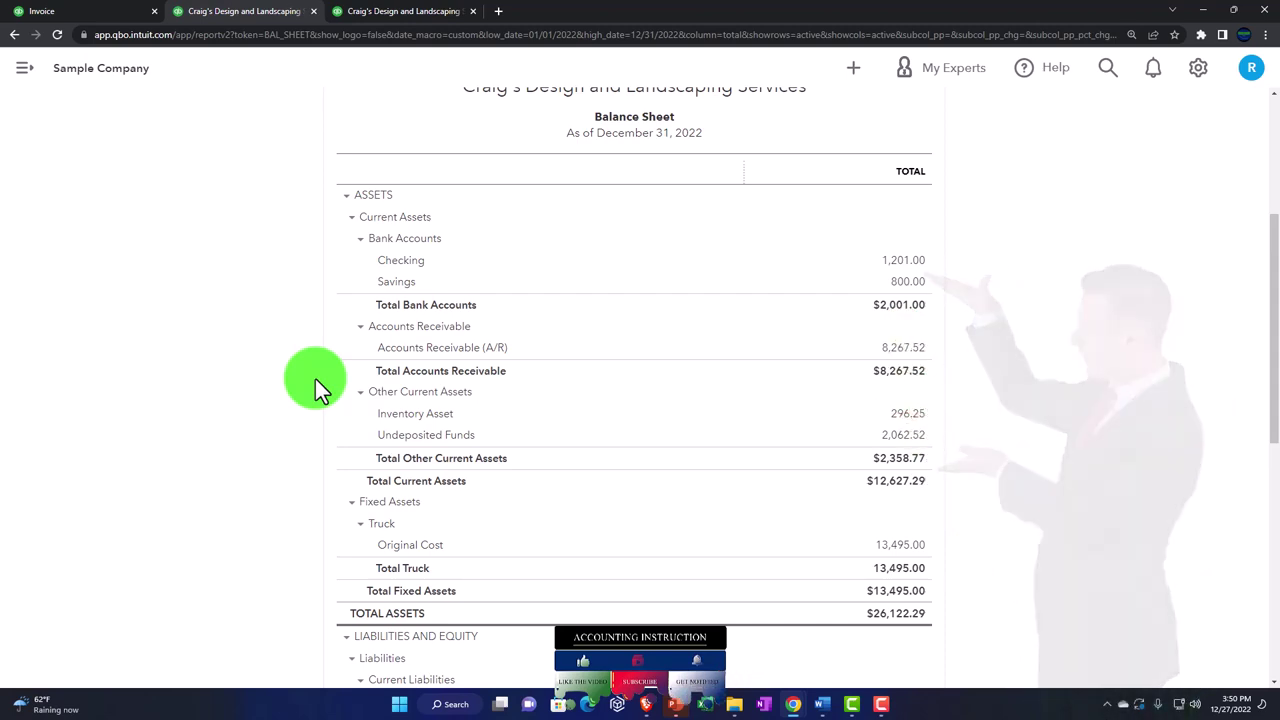
- Open the list of all sales transactions and collapse the side navigation
left_click(110, 12)
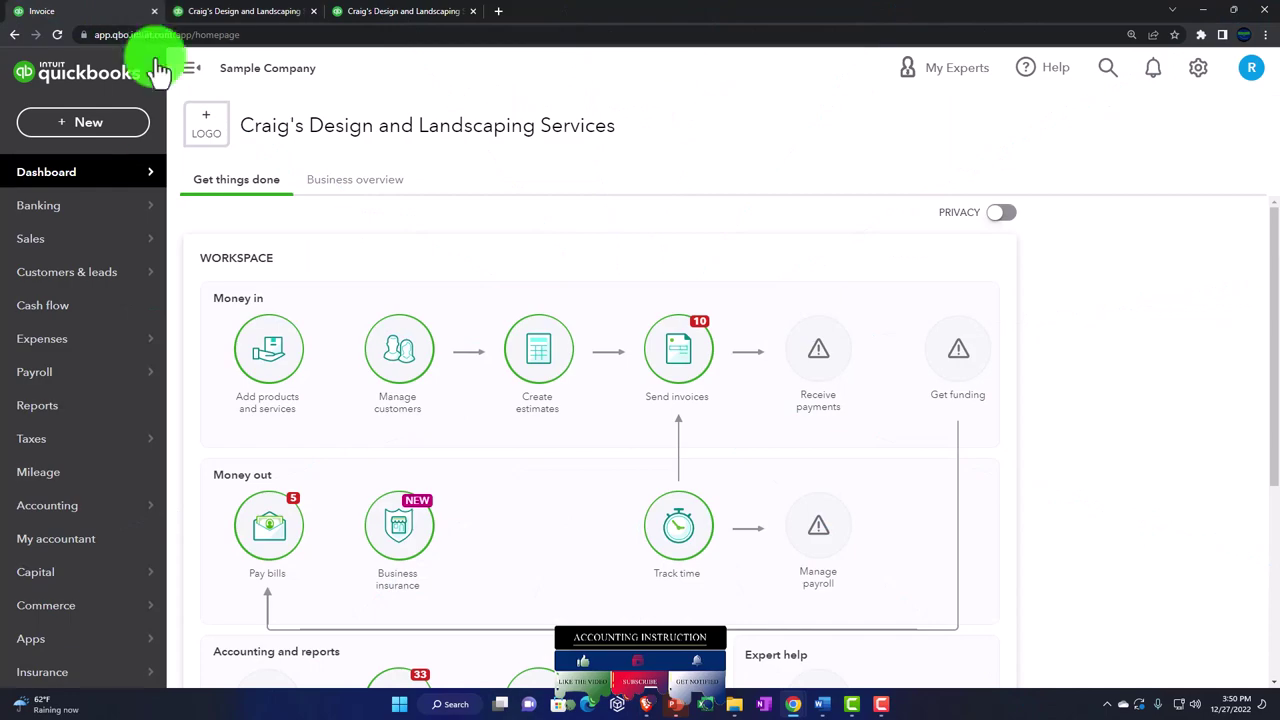
left_click(45, 243)
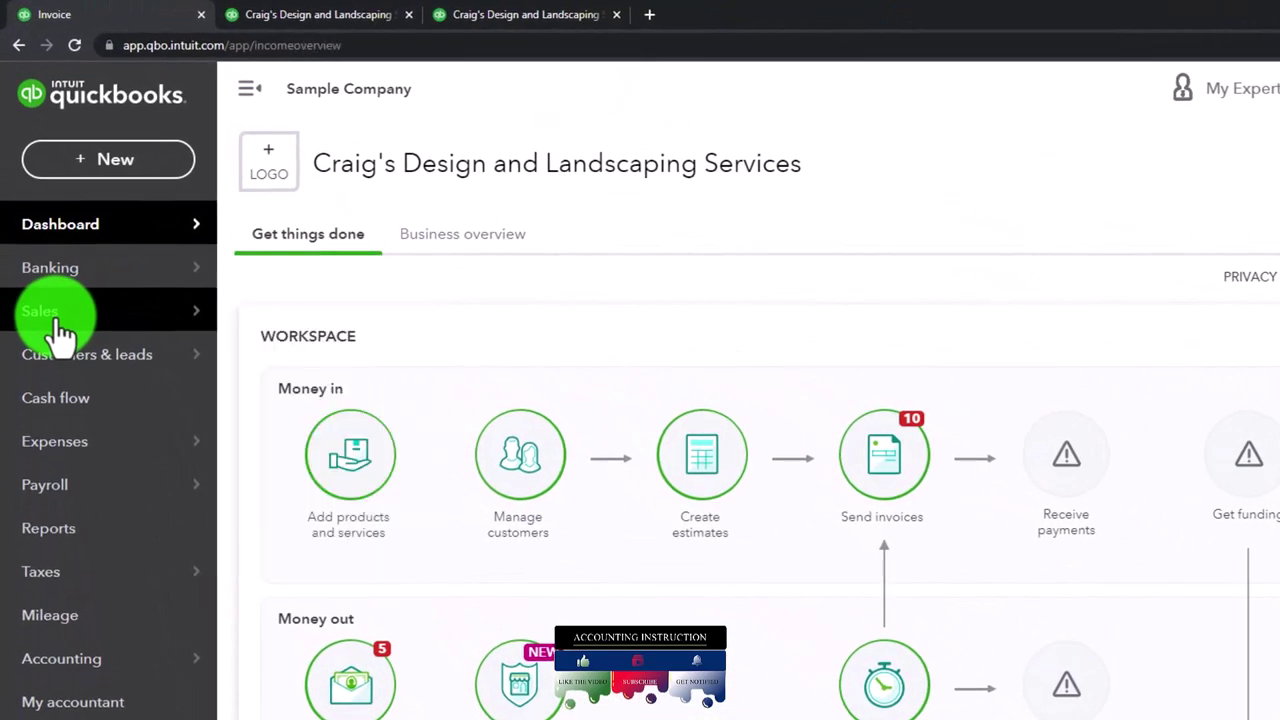
left_click(383, 210)
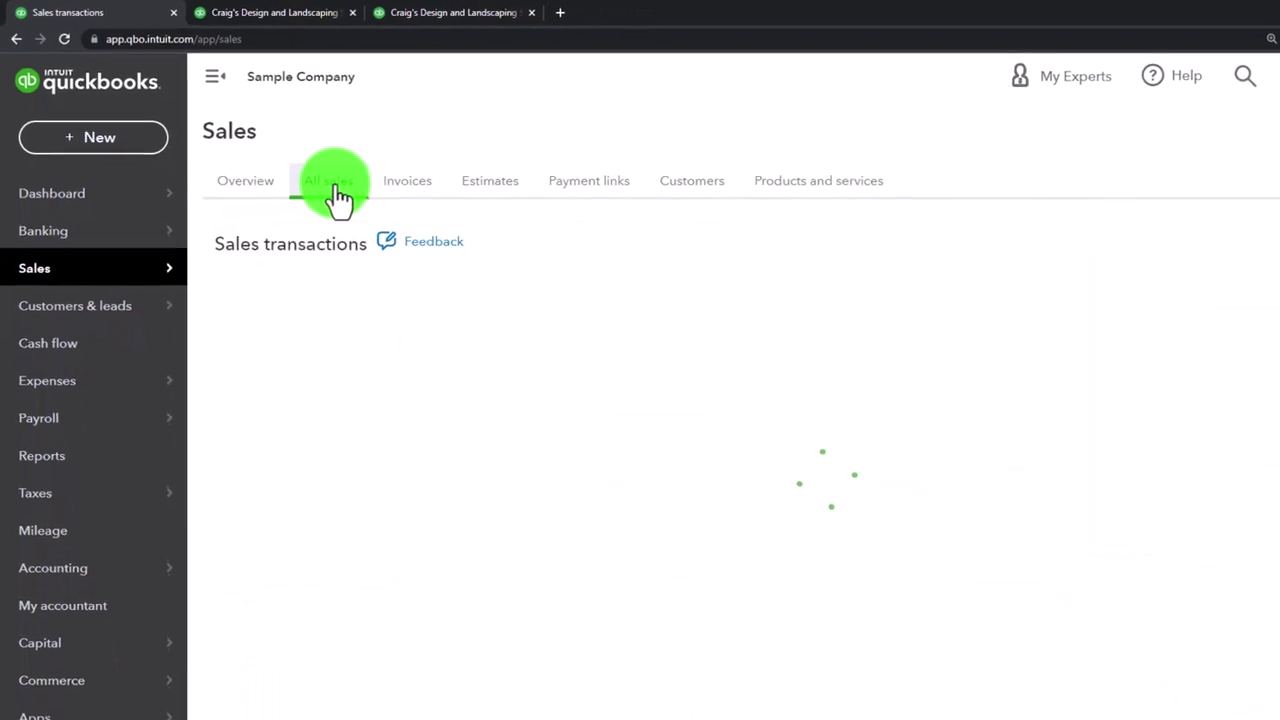
left_click(215, 76)
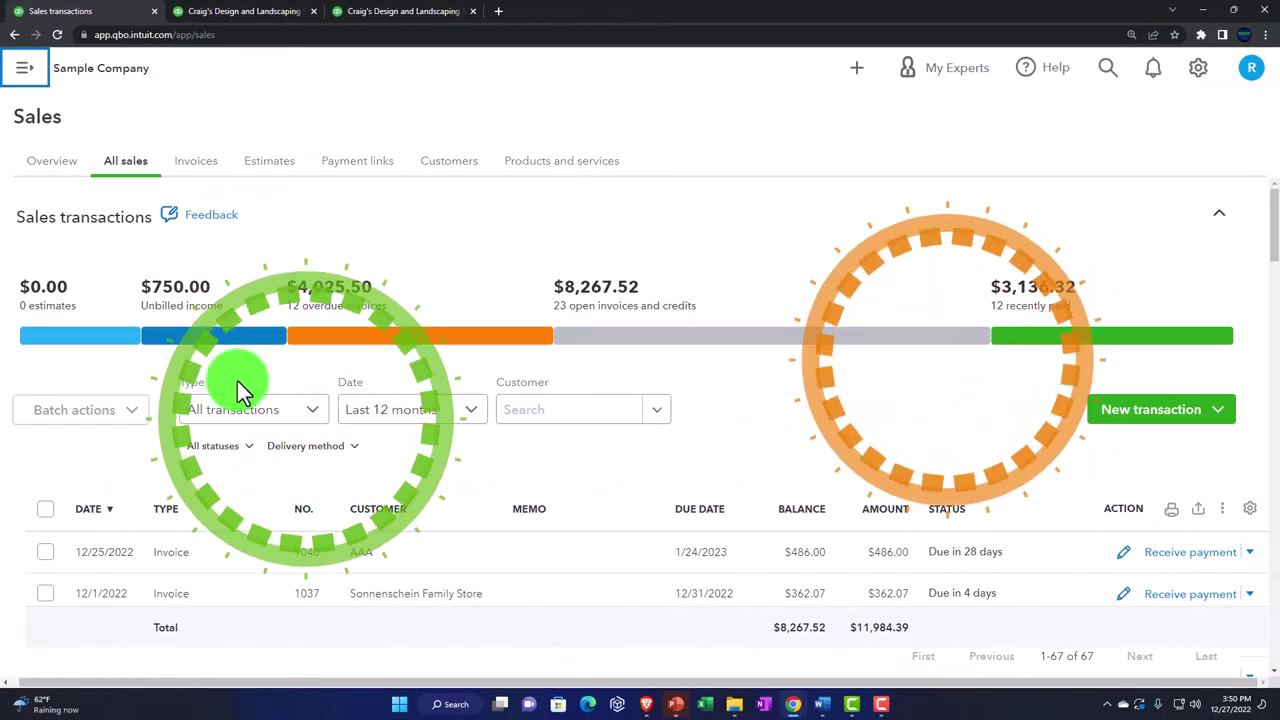
- Filter the sales transactions to open invoices and look through the list for AAA's invoices
left_click(606, 340)
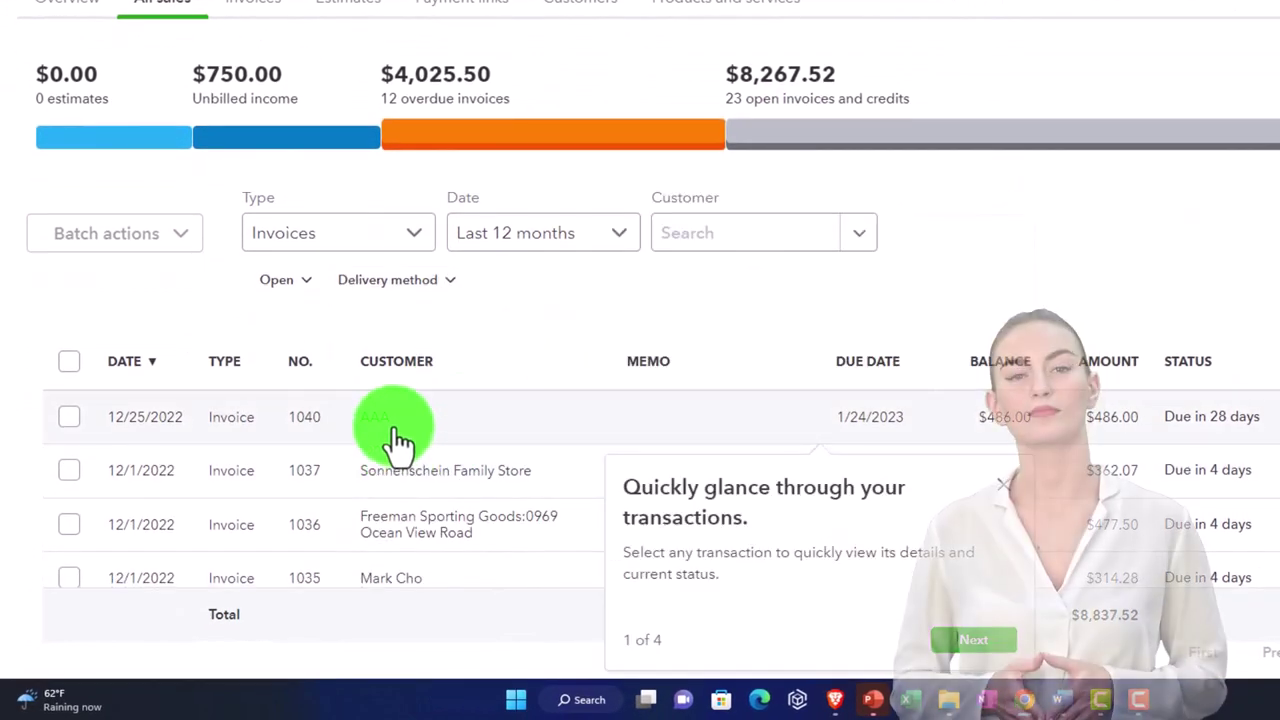
scroll(395, 443, "down", 5)
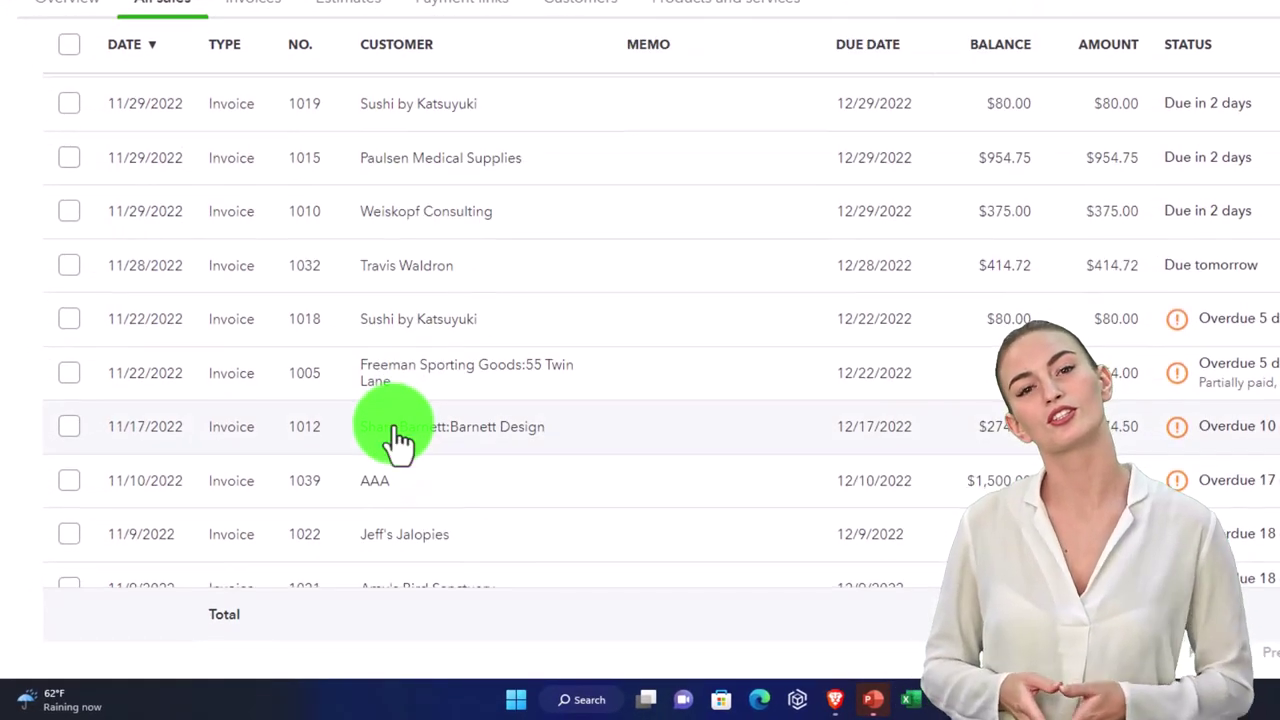
scroll(392, 443, "down", 3)
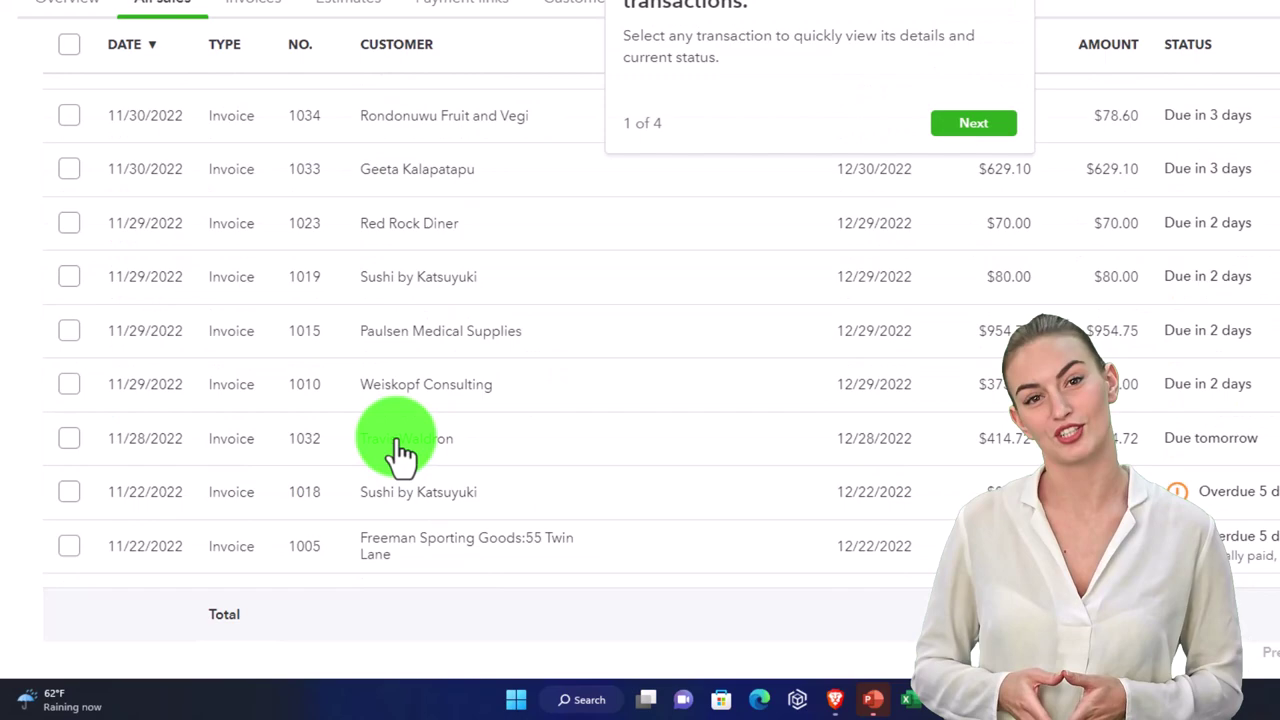
- Look over the Invoices list and its status filter, then open the Customers list
scroll(398, 448, "up", 5)
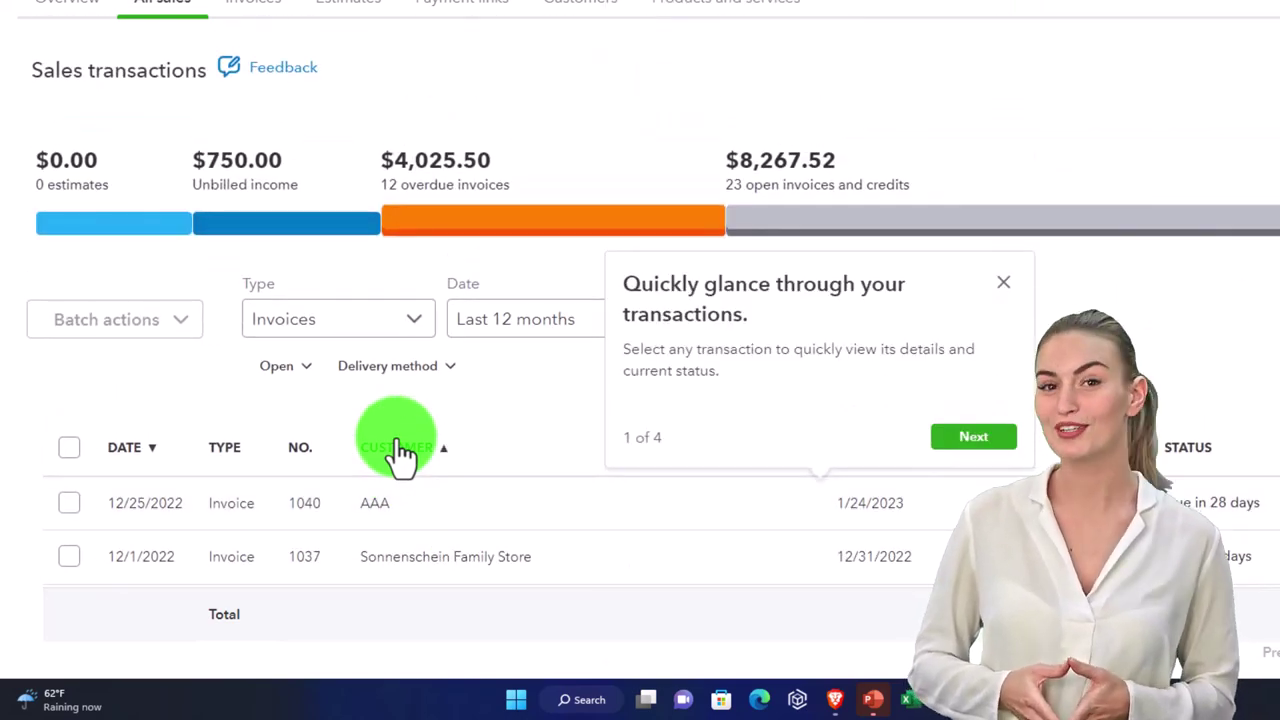
left_click(253, 4)
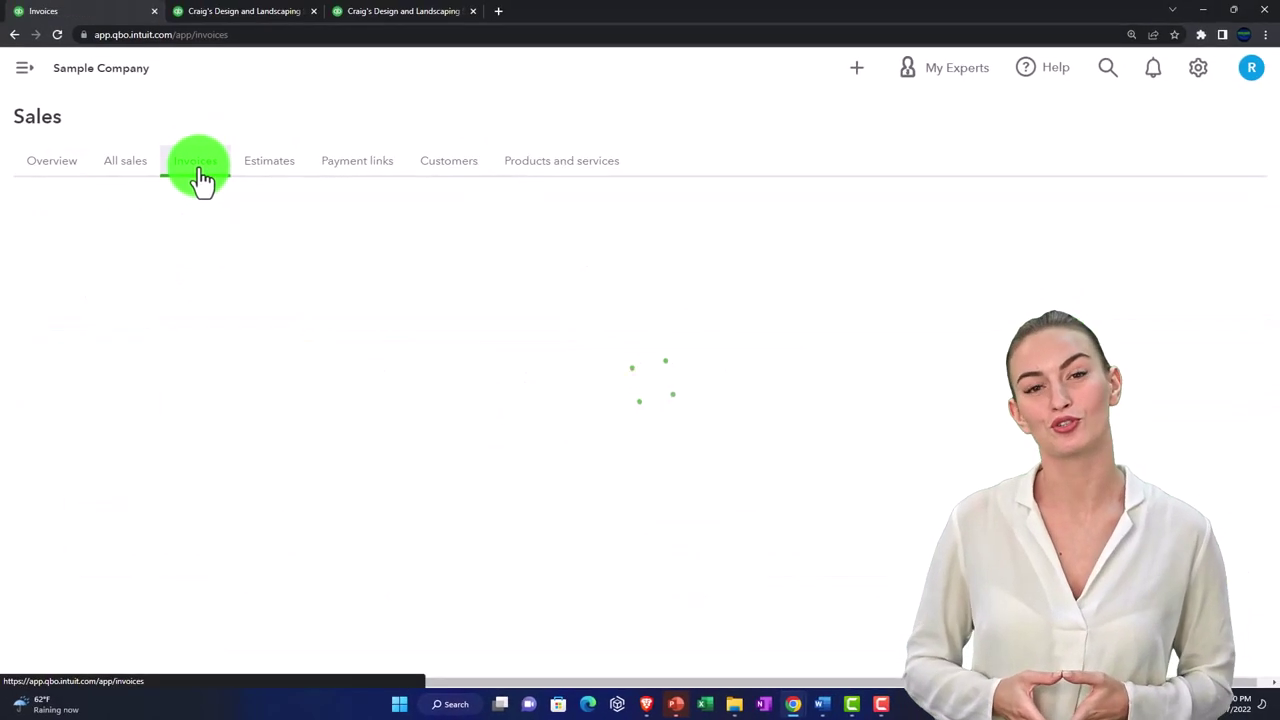
left_click(283, 430)
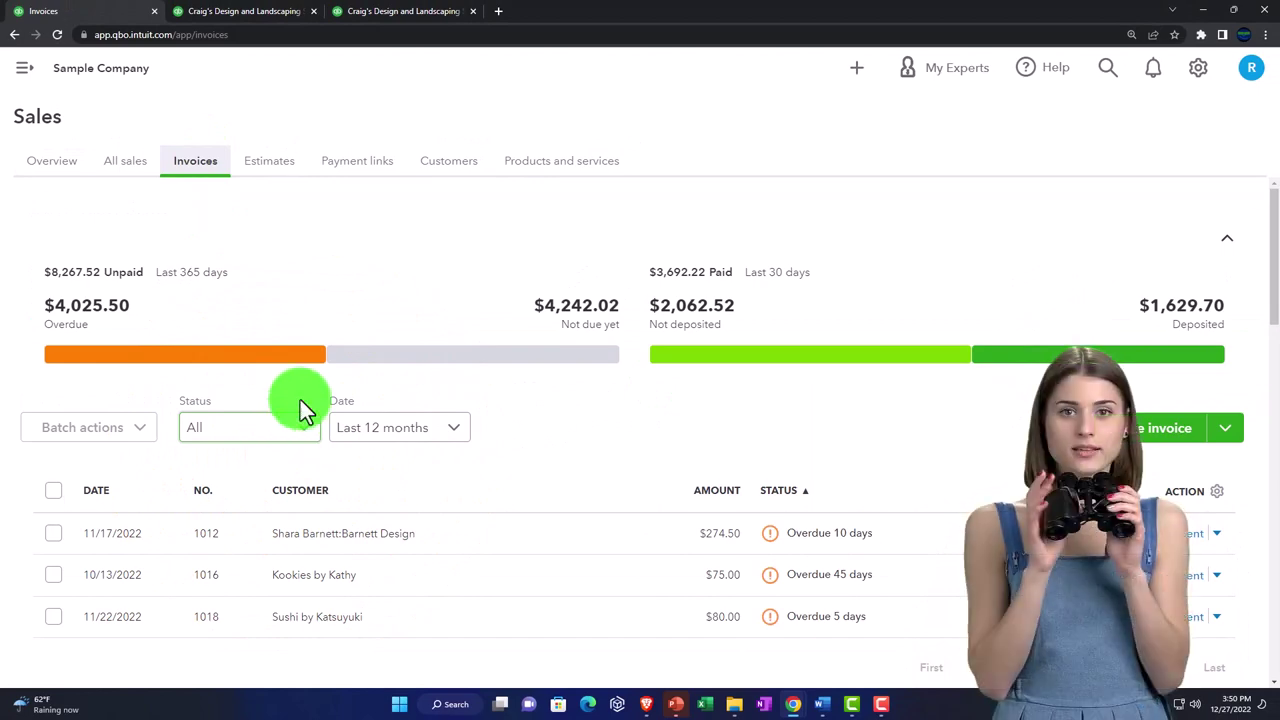
left_click(443, 175)
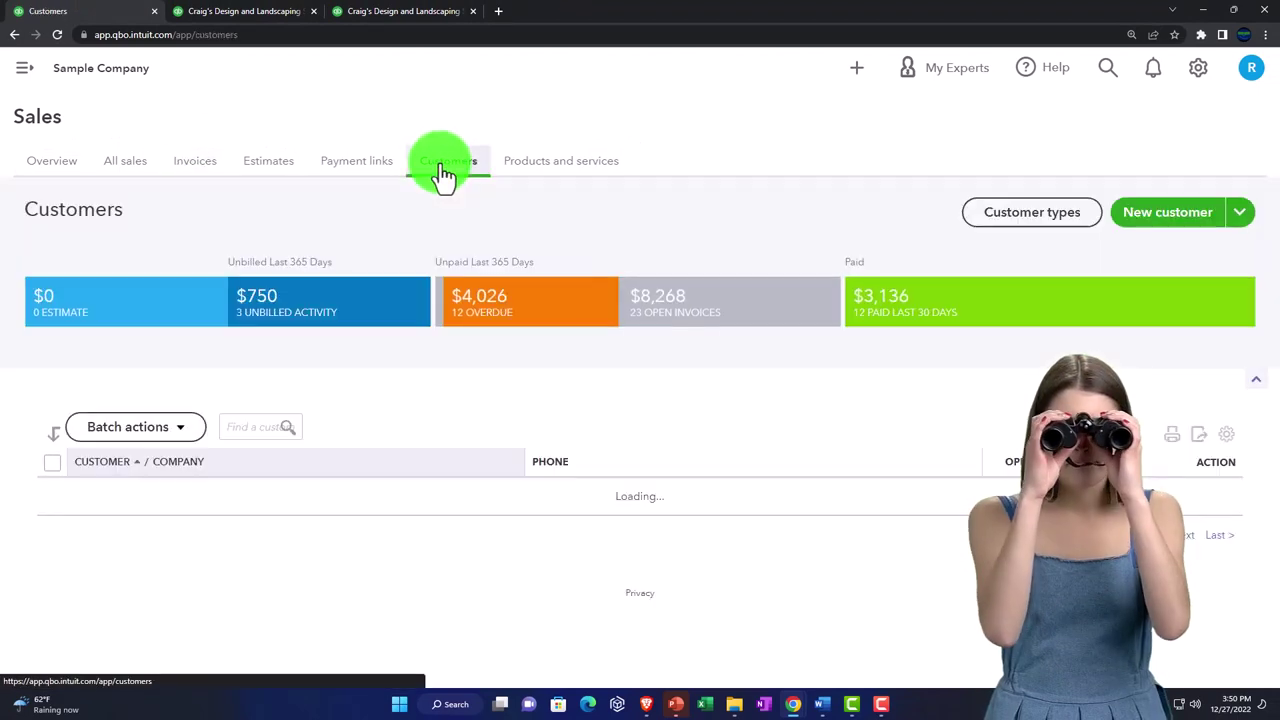
- Open customer AAA's transaction list and check which actions are available for invoice 1040
left_click(109, 489)
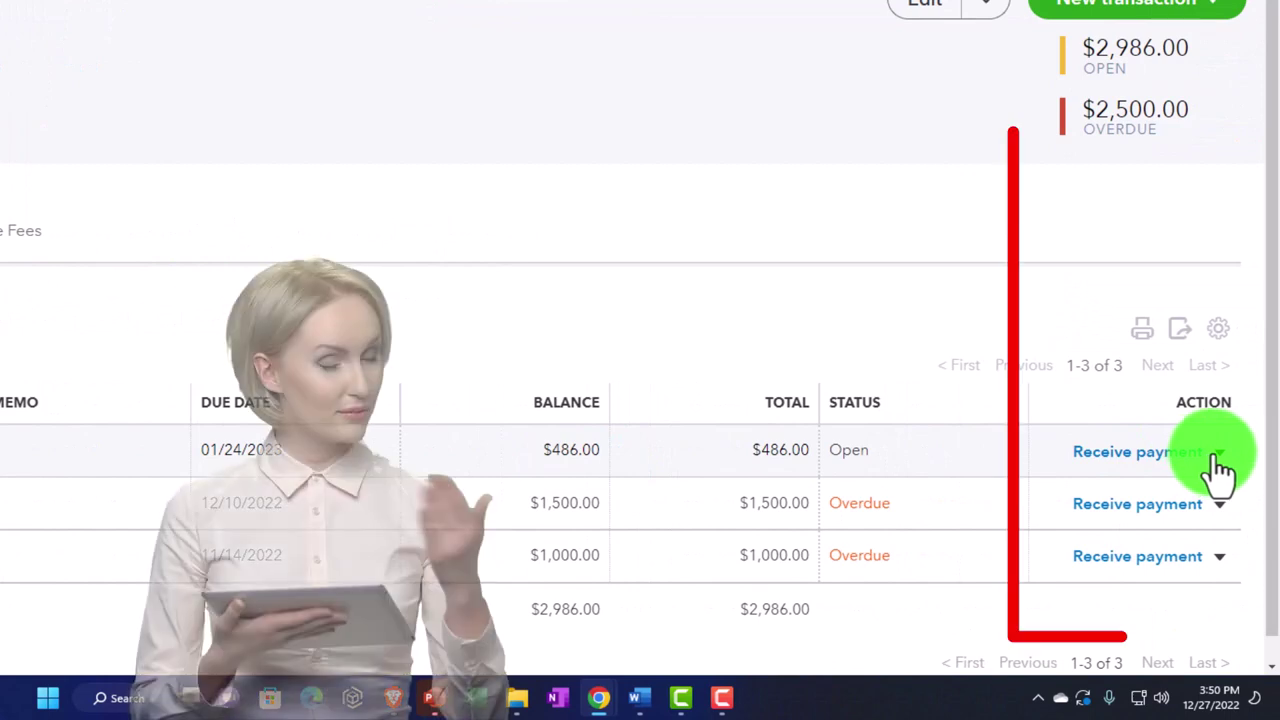
left_click(1219, 455)
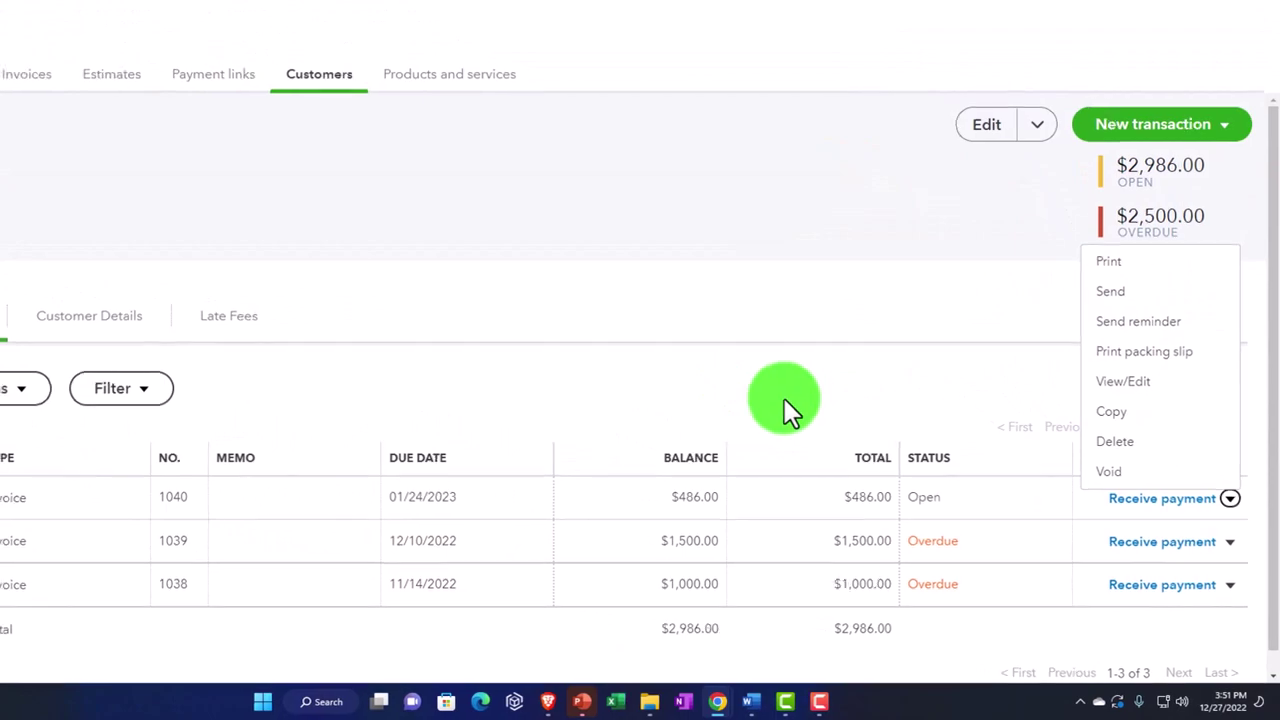
left_click(784, 398)
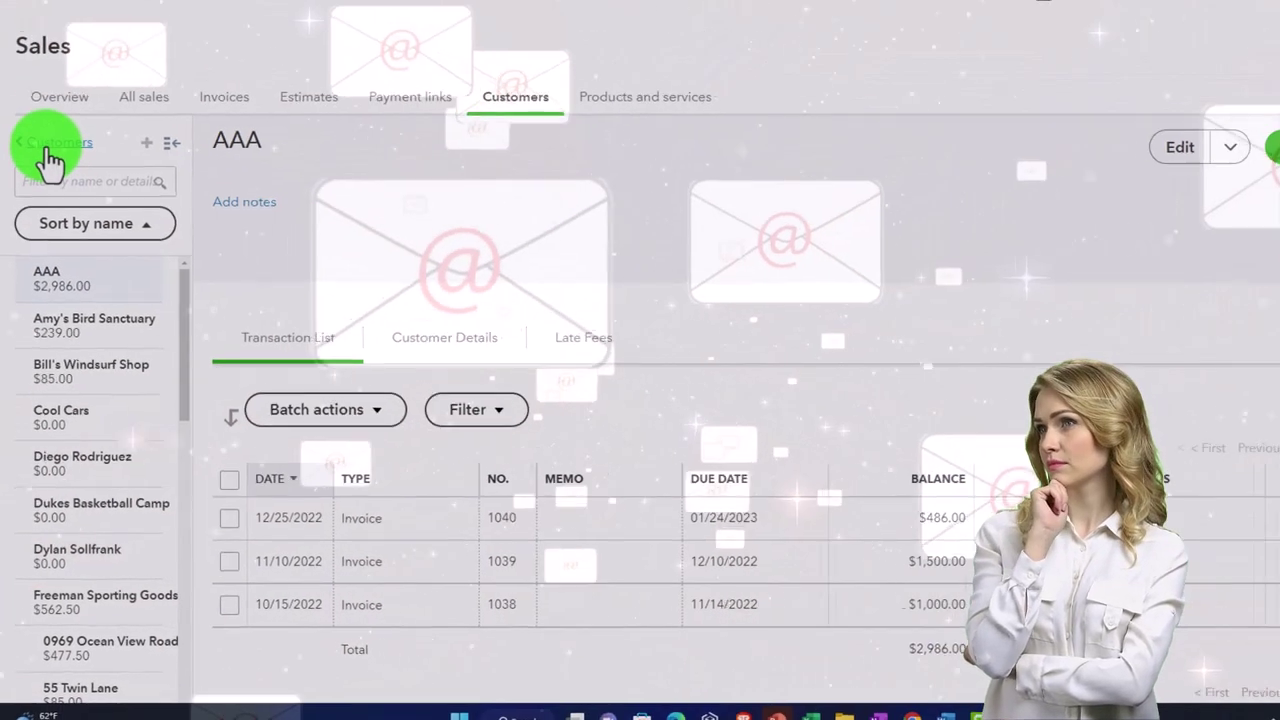
- Return to the customer list, show only customers with open invoices, and look through their pending invoices and balances
left_click(47, 148)
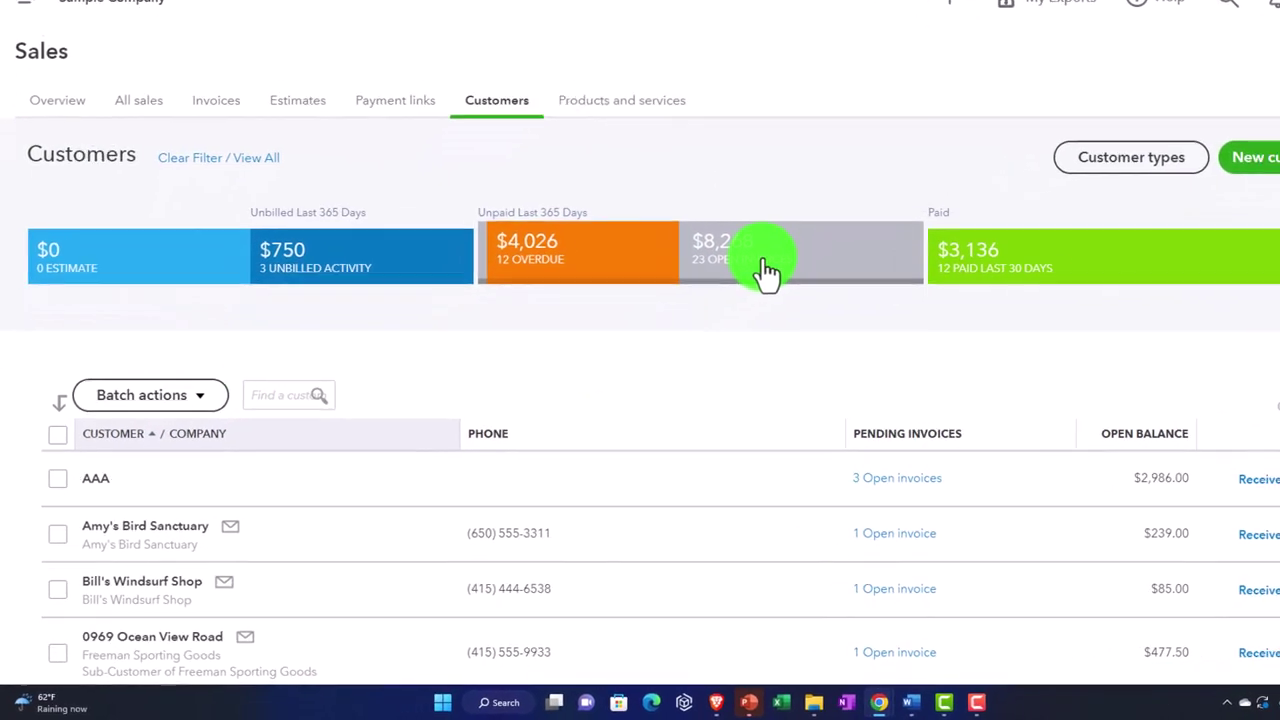
scroll(857, 220, "down", 2)
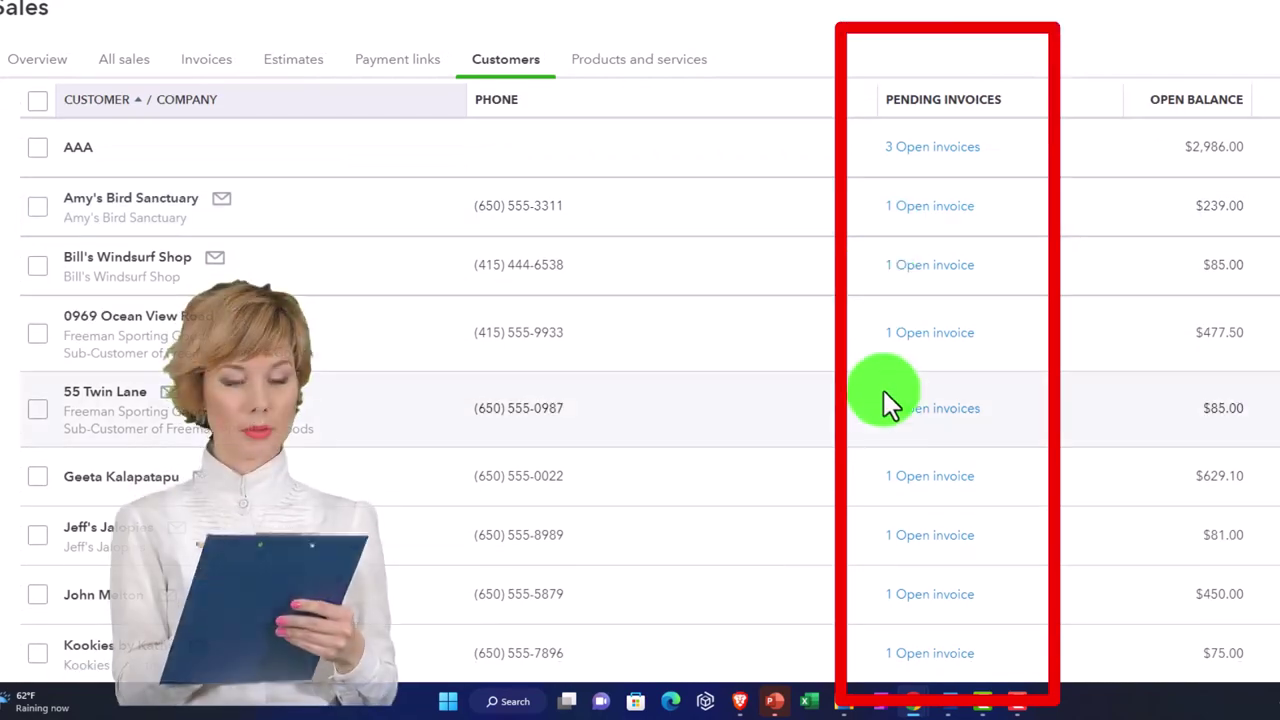
scroll(890, 404, "down", 2)
scroll(901, 354, "down", 10)
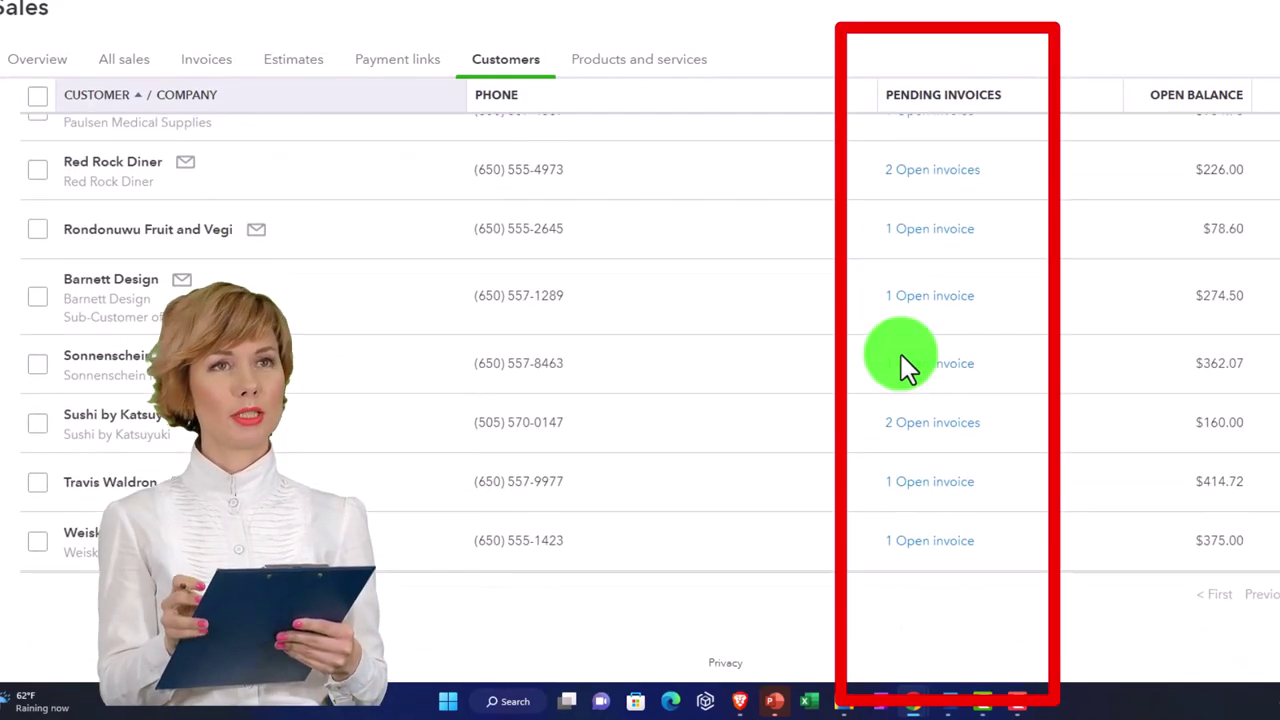
scroll(690, 474, "up", 15)
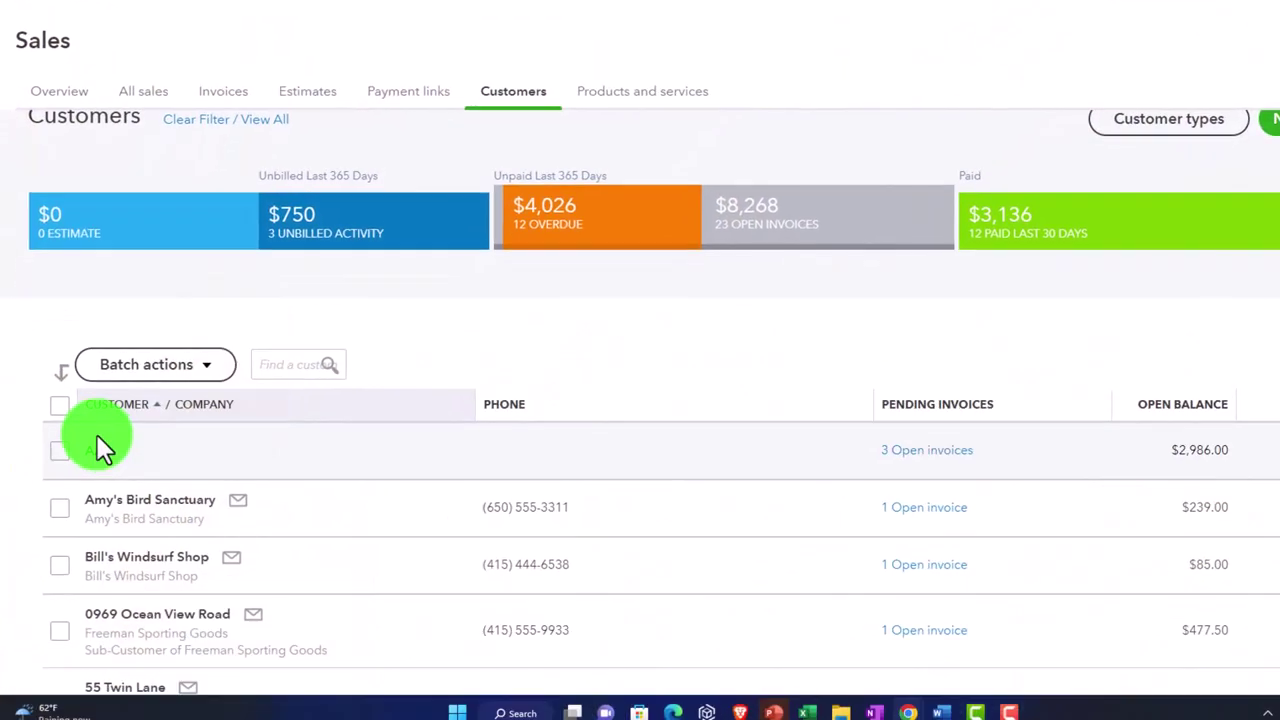
- Select all customers in the open-invoices list and start creating customer statements
left_click(69, 364)
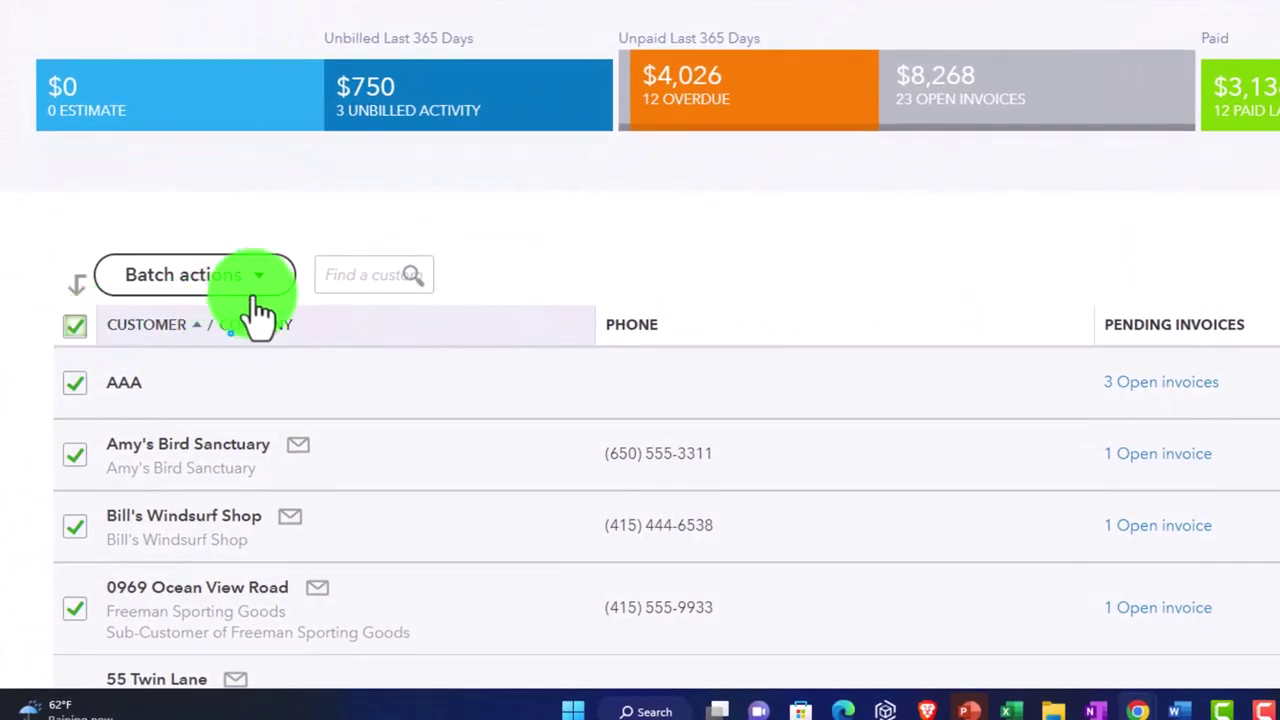
left_click(232, 320)
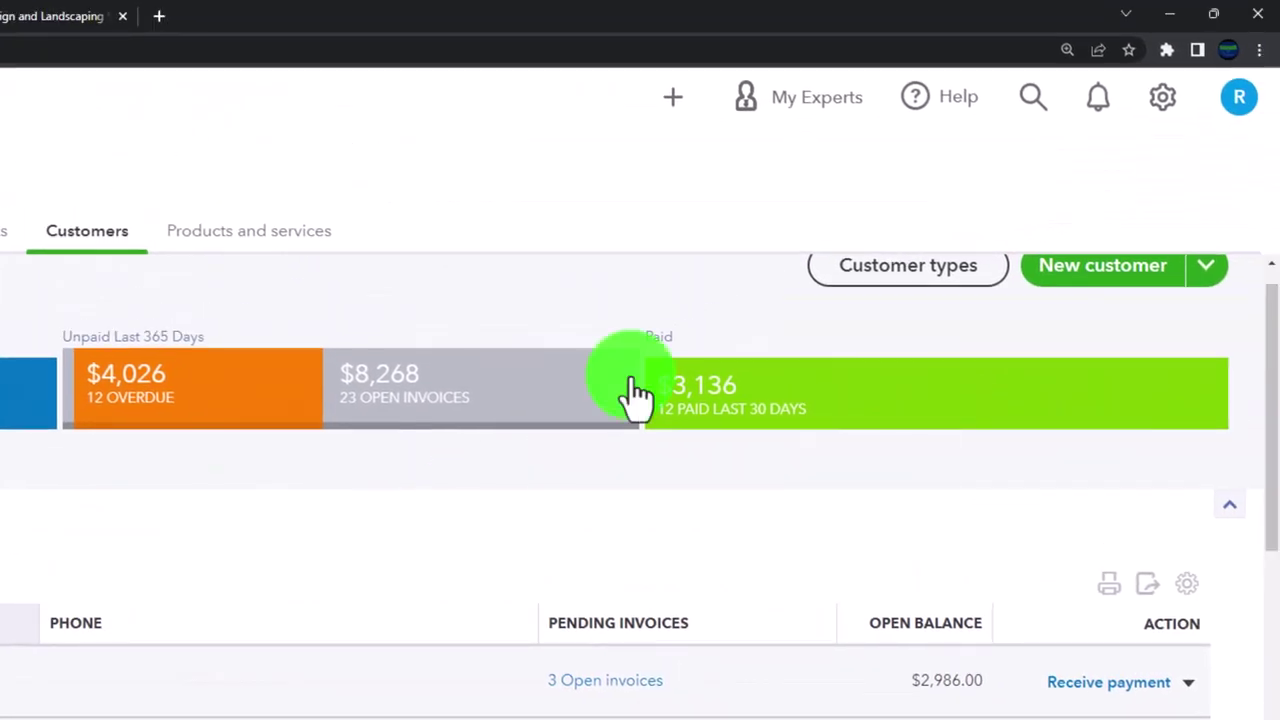
left_click(672, 97)
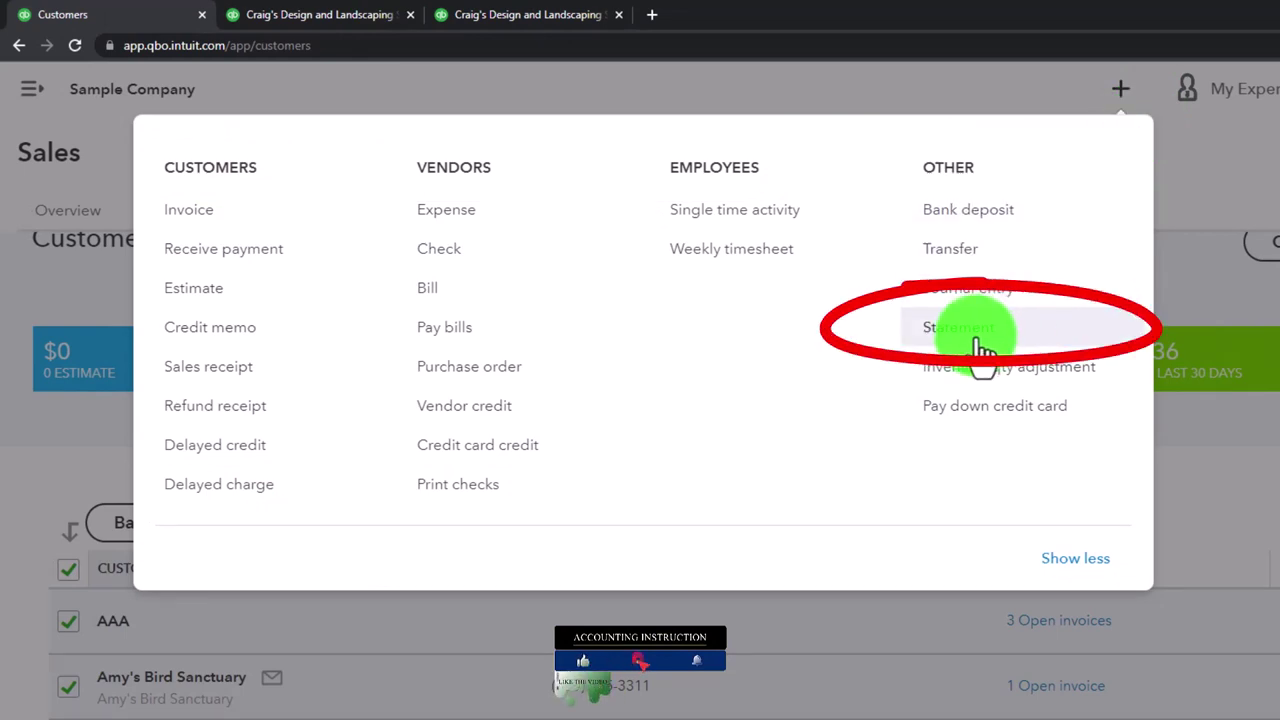
left_click(975, 345)
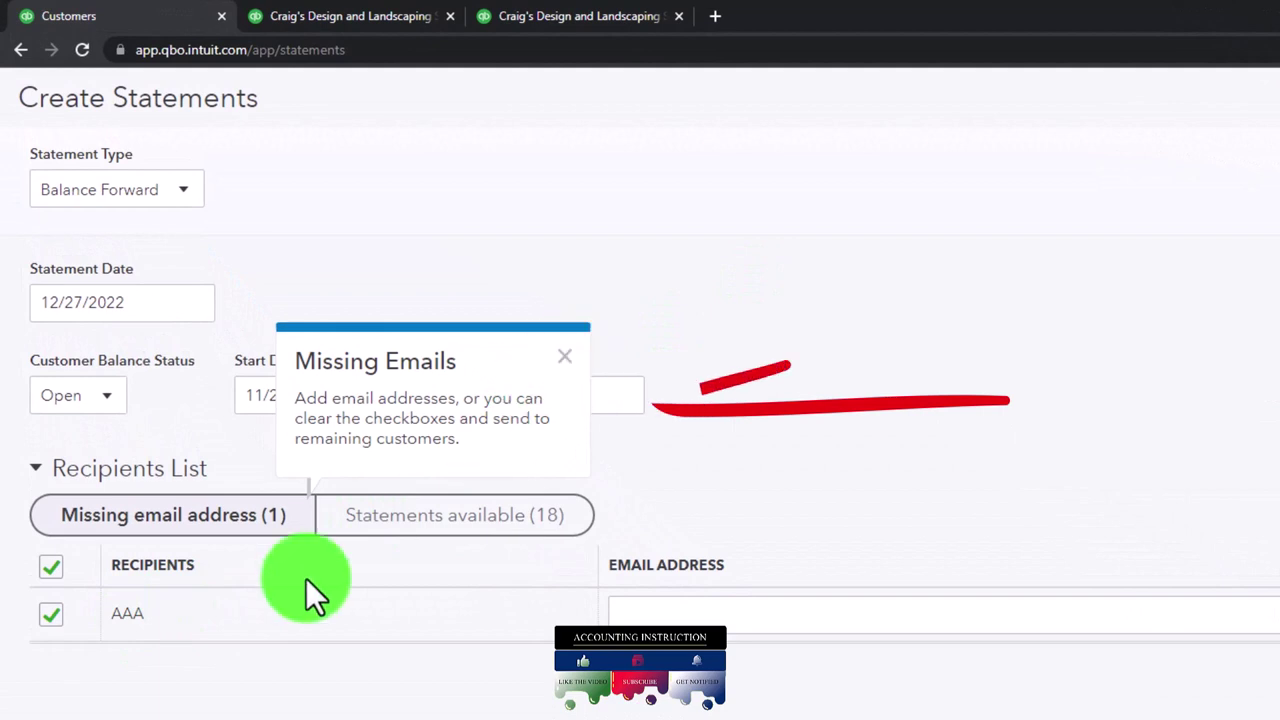
- Dismiss the help tips and compare the recipients missing an email address with the list of available statements
left_click(565, 375)
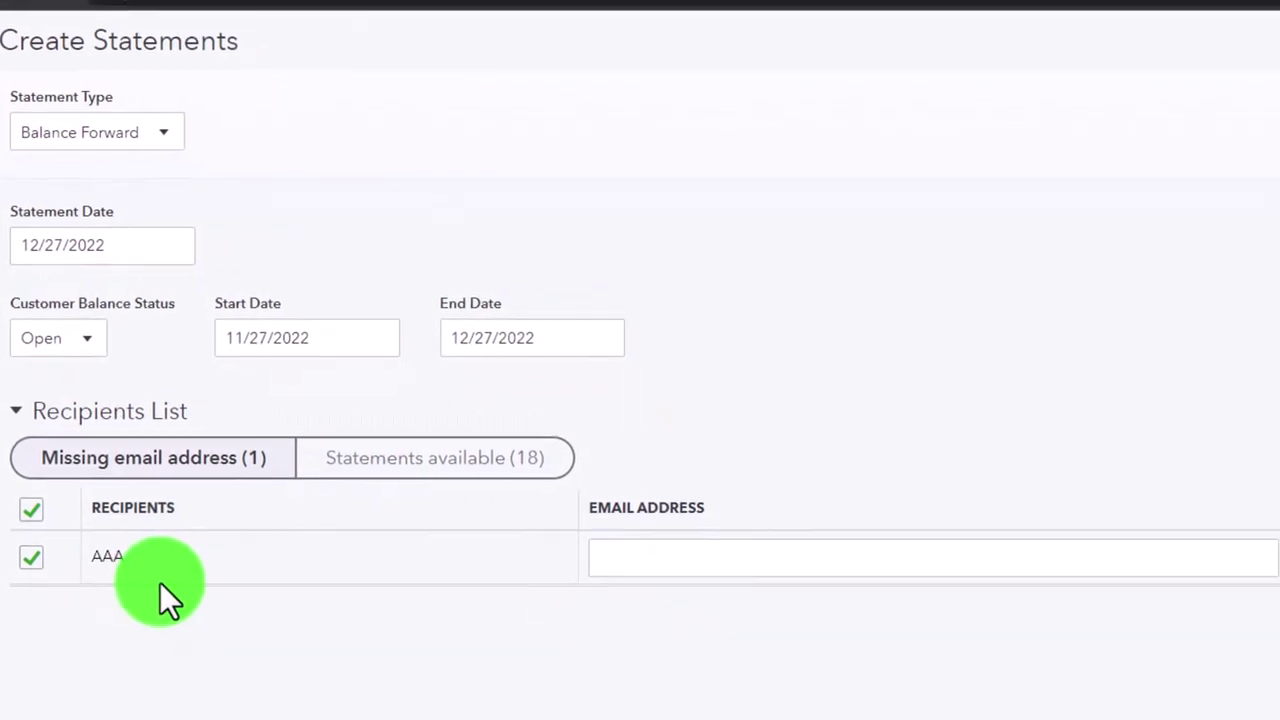
left_click(1230, 268)
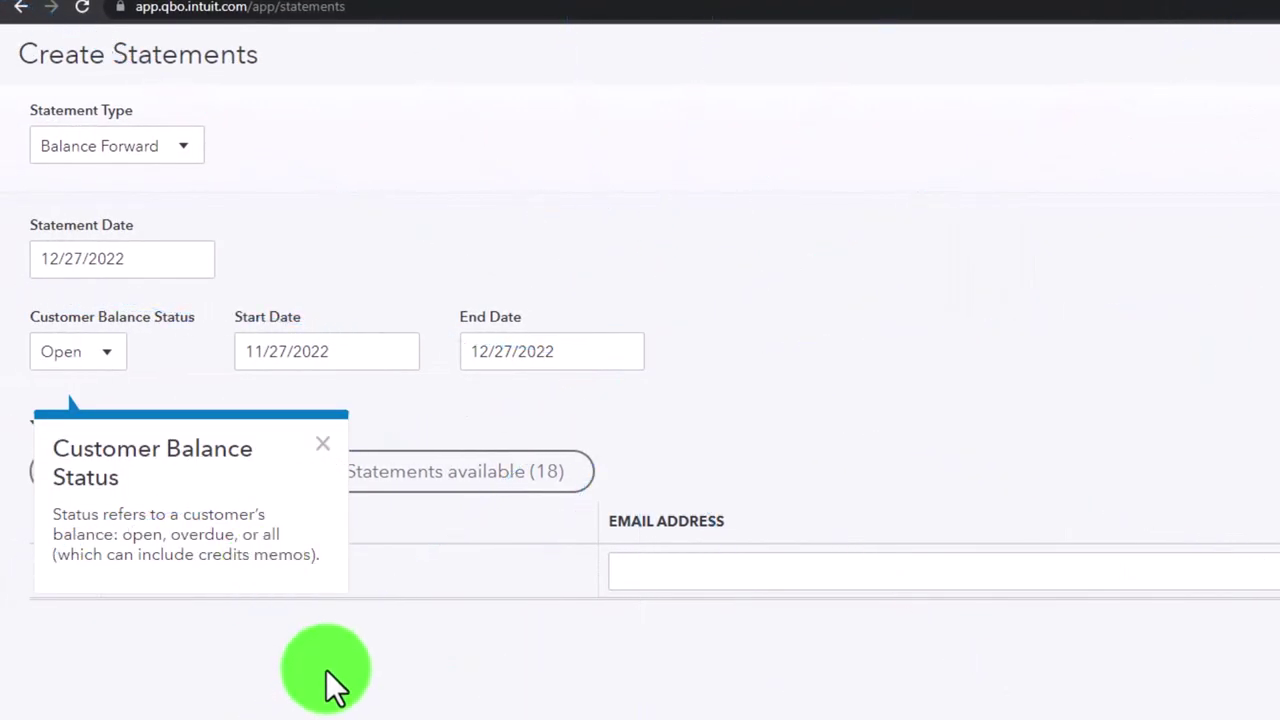
left_click(325, 668)
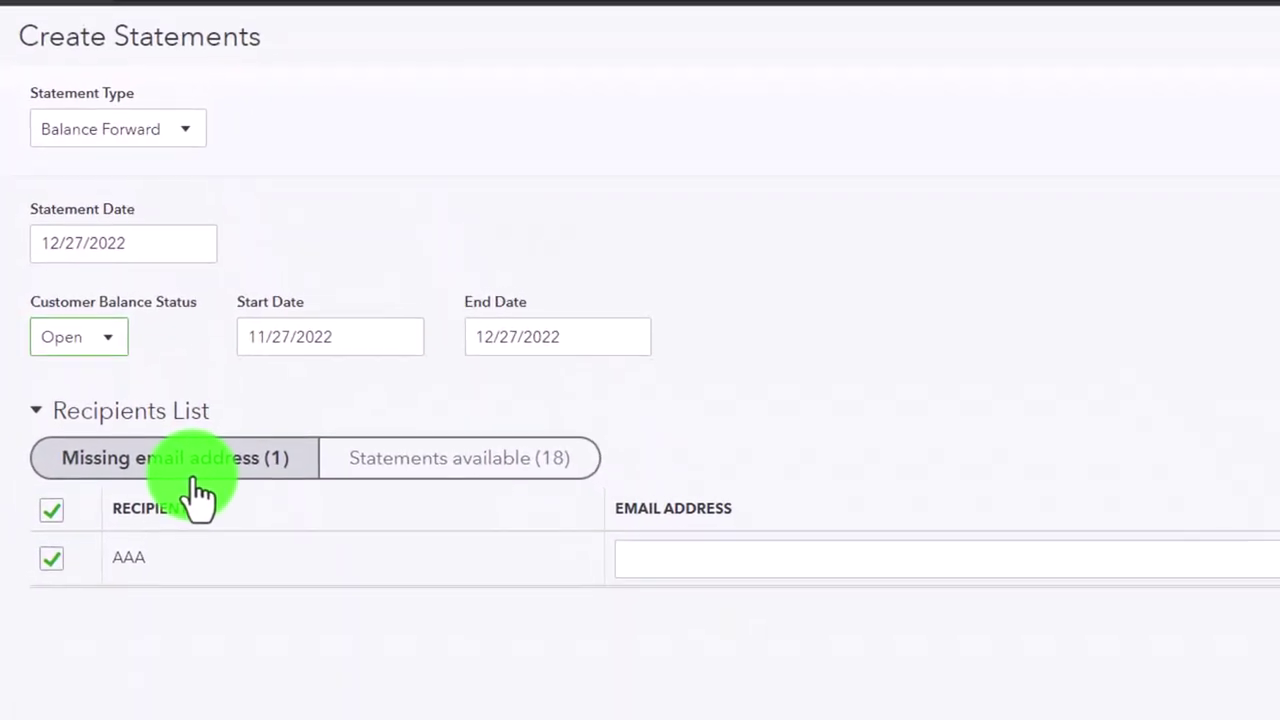
left_click(393, 525)
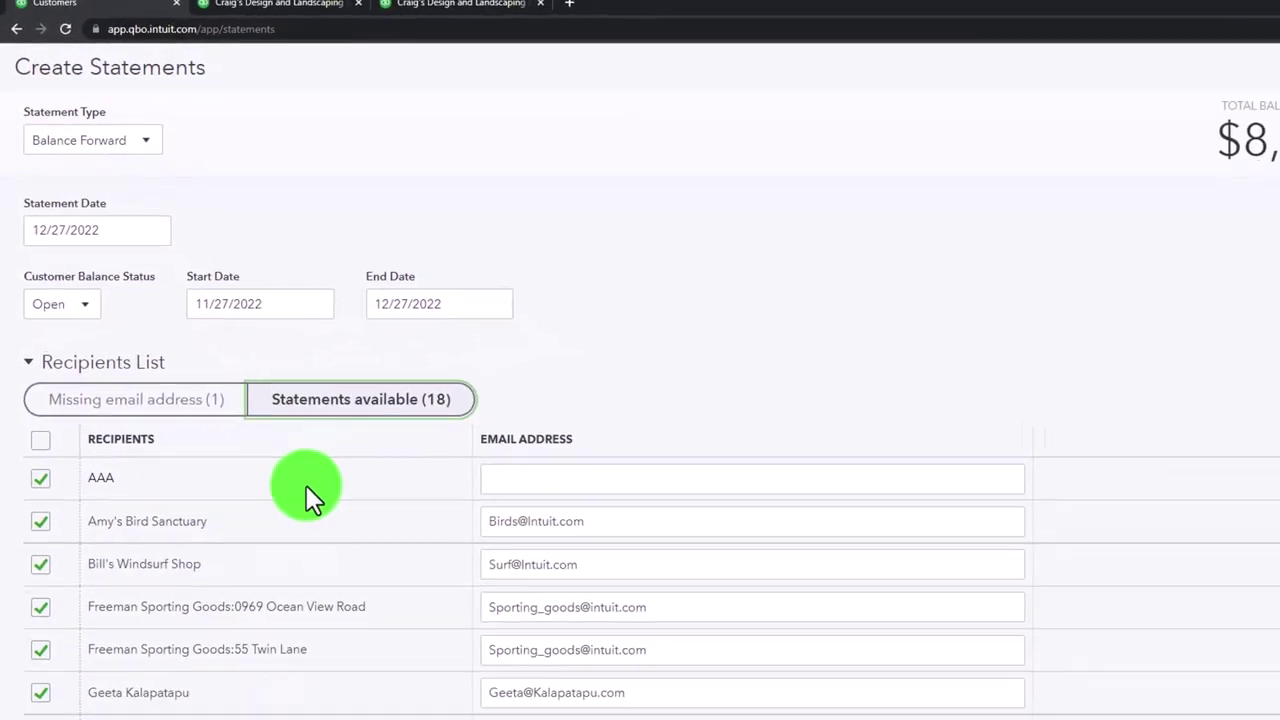
scroll(306, 485, "down", 3)
scroll(306, 485, "up", 3)
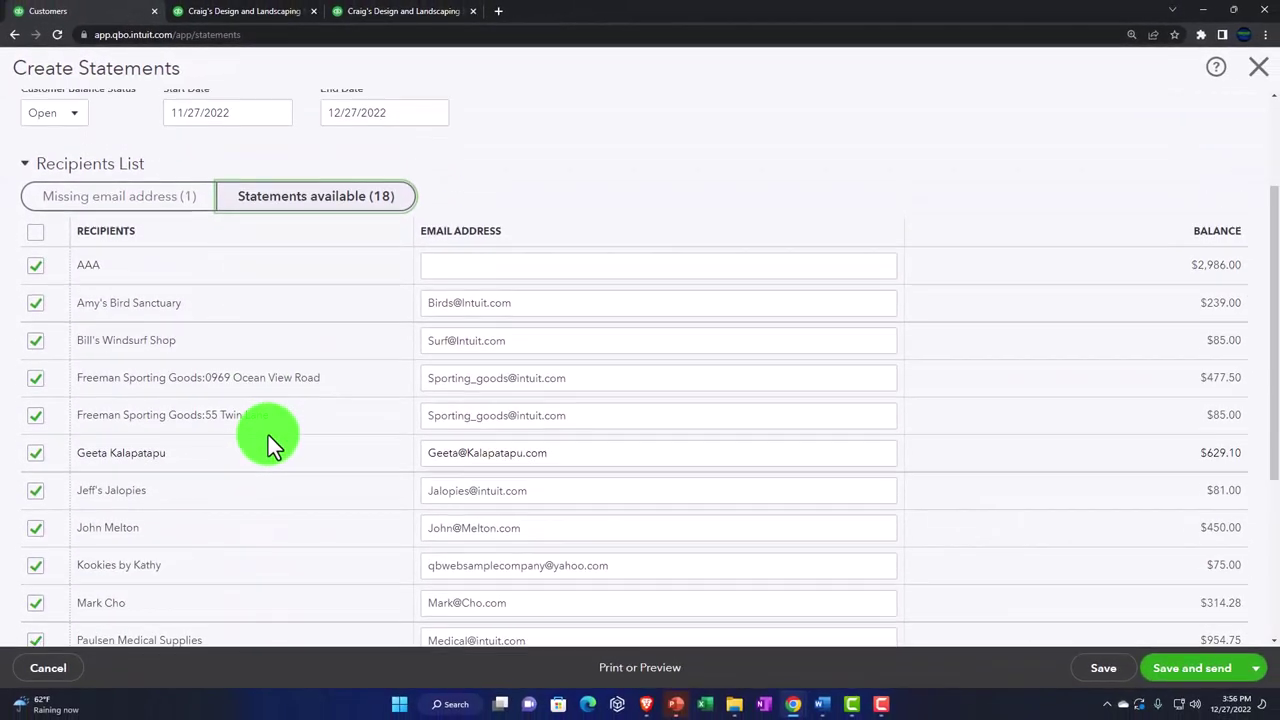
left_click(110, 360)
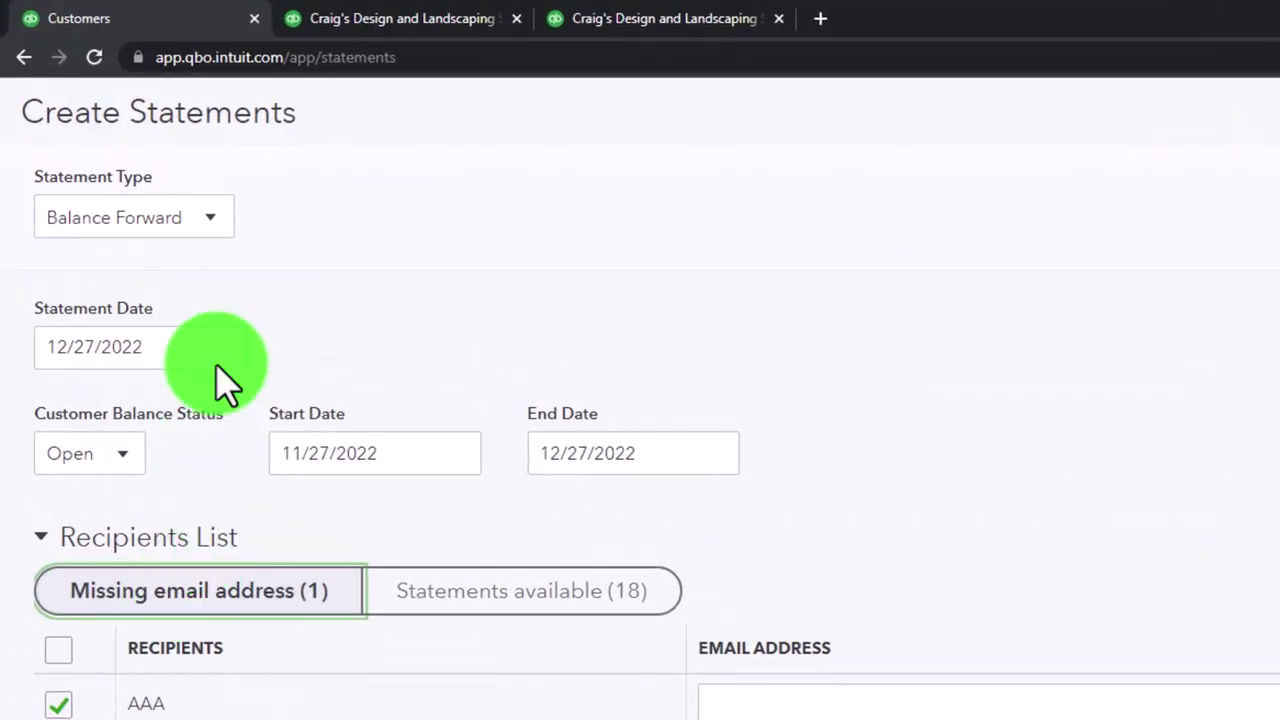
- Set the customer balance status to All, apply it, and list the available statements
left_click(206, 234)
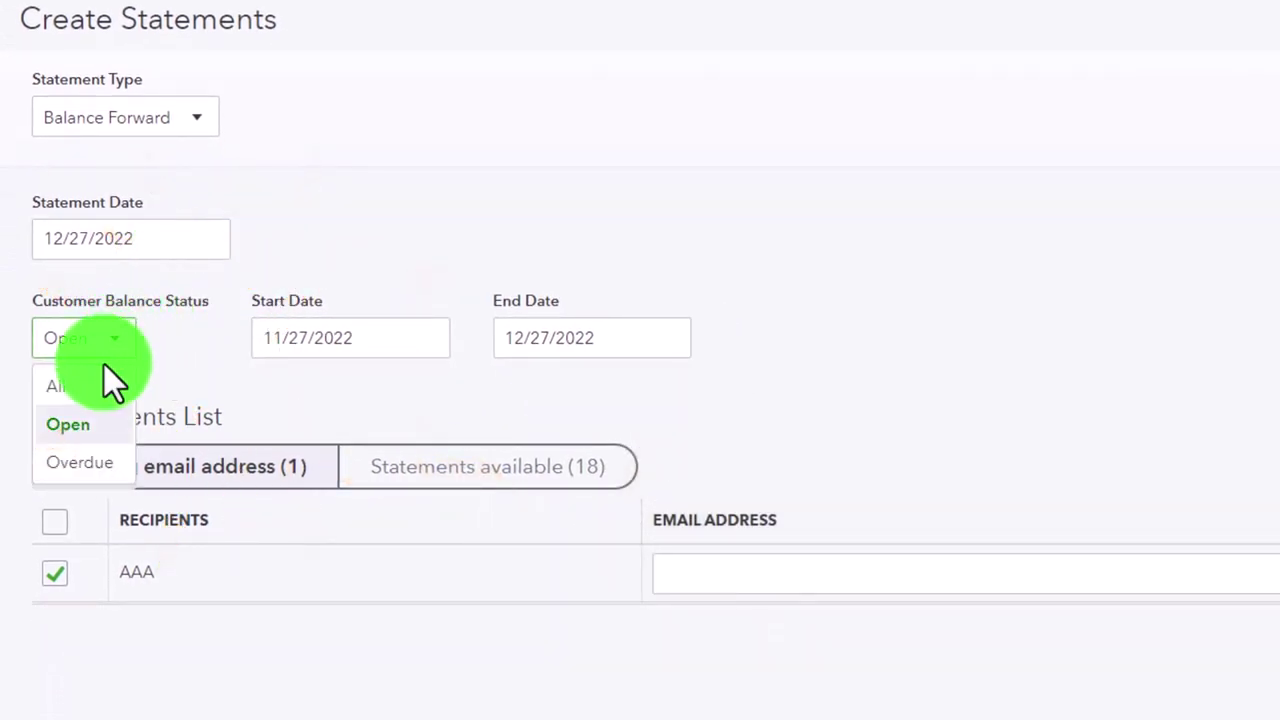
left_click(94, 387)
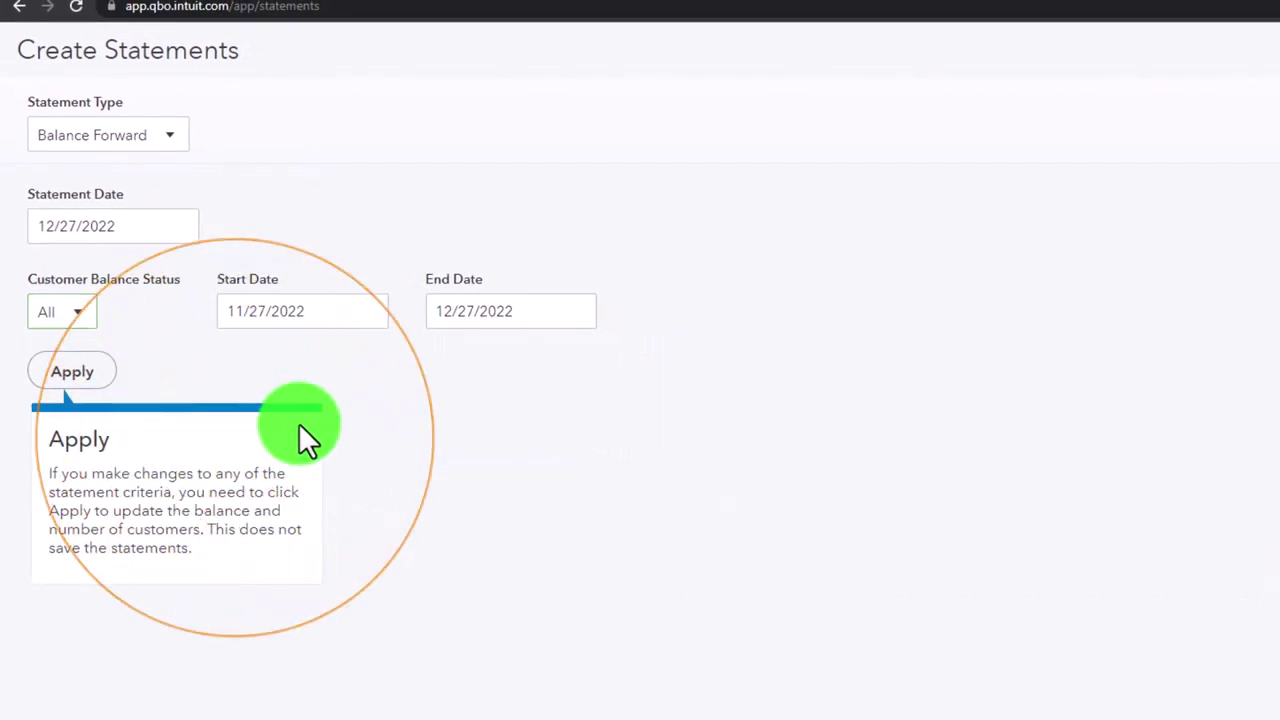
left_click(65, 314)
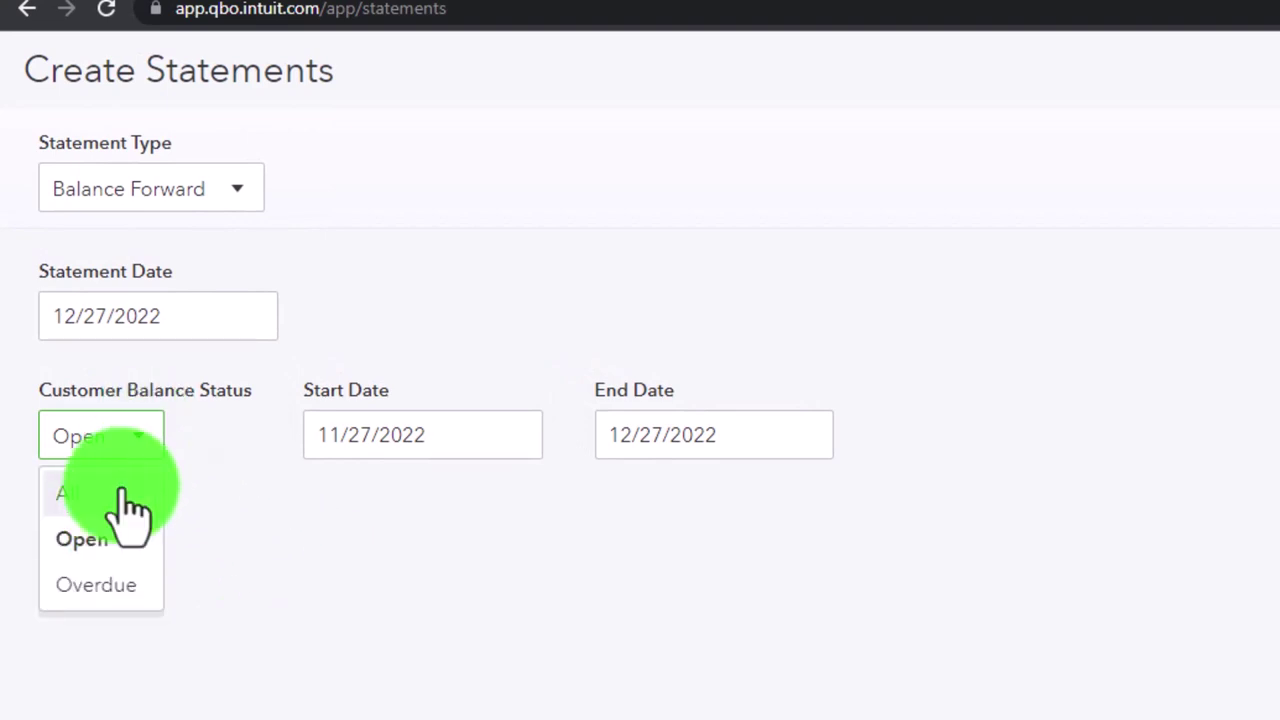
left_click(120, 522)
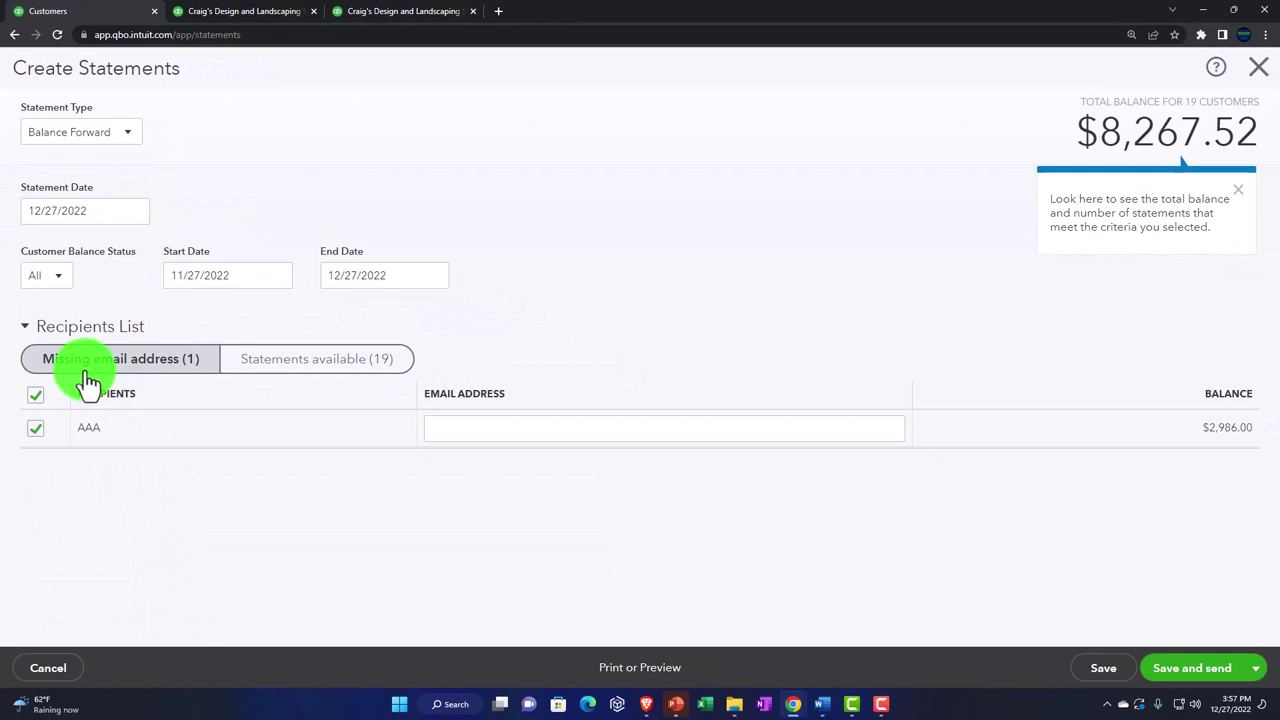
left_click(284, 362)
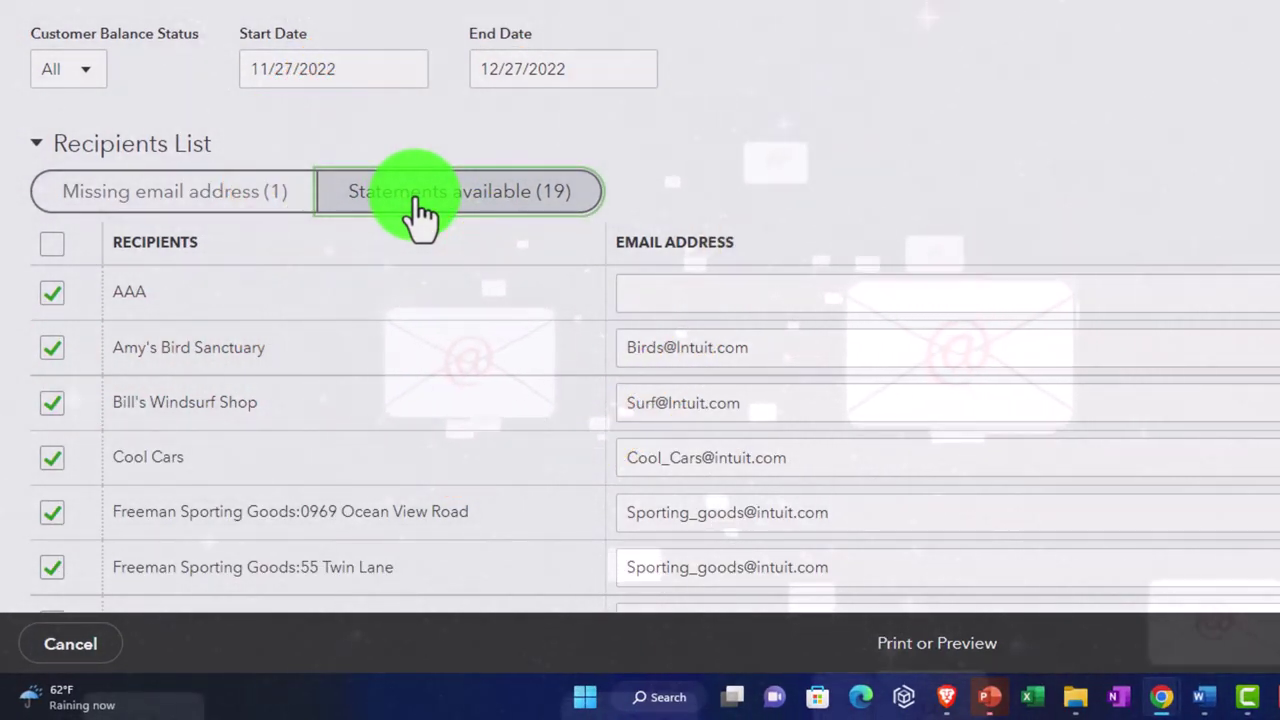
- Change the customer balance status from All to Open, apply it, and list the available statements
left_click(85, 74)
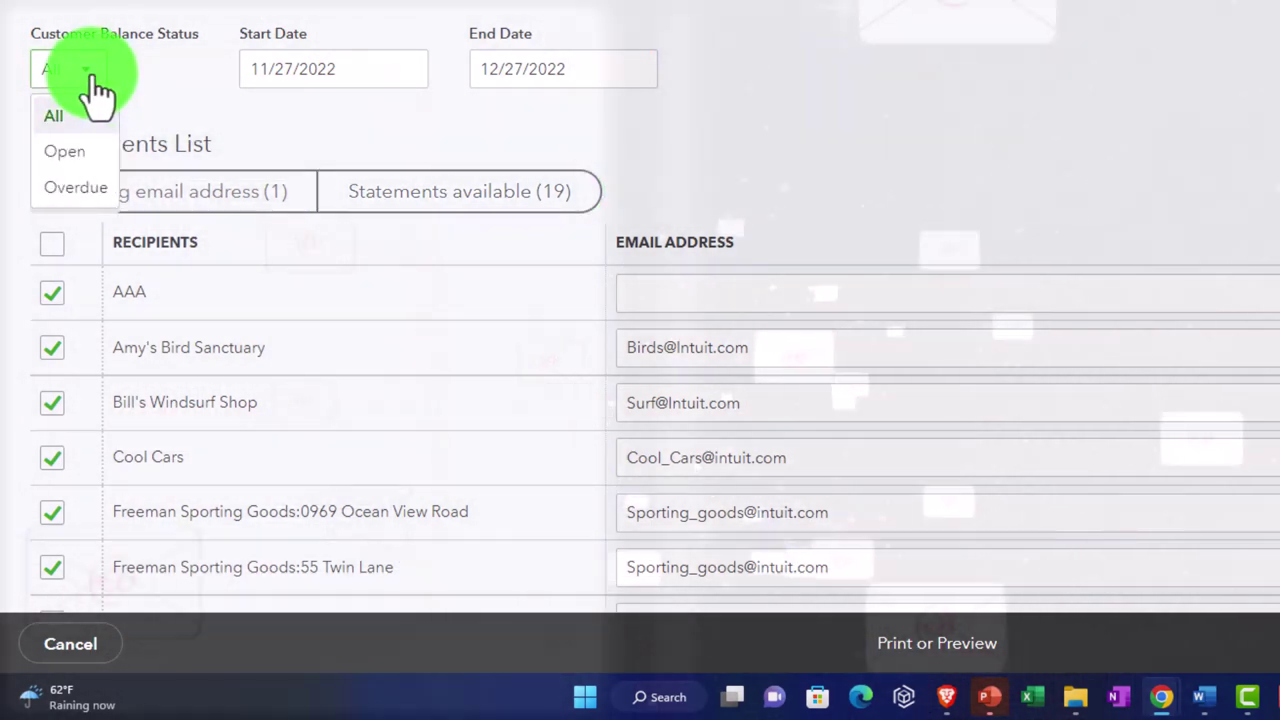
left_click(74, 152)
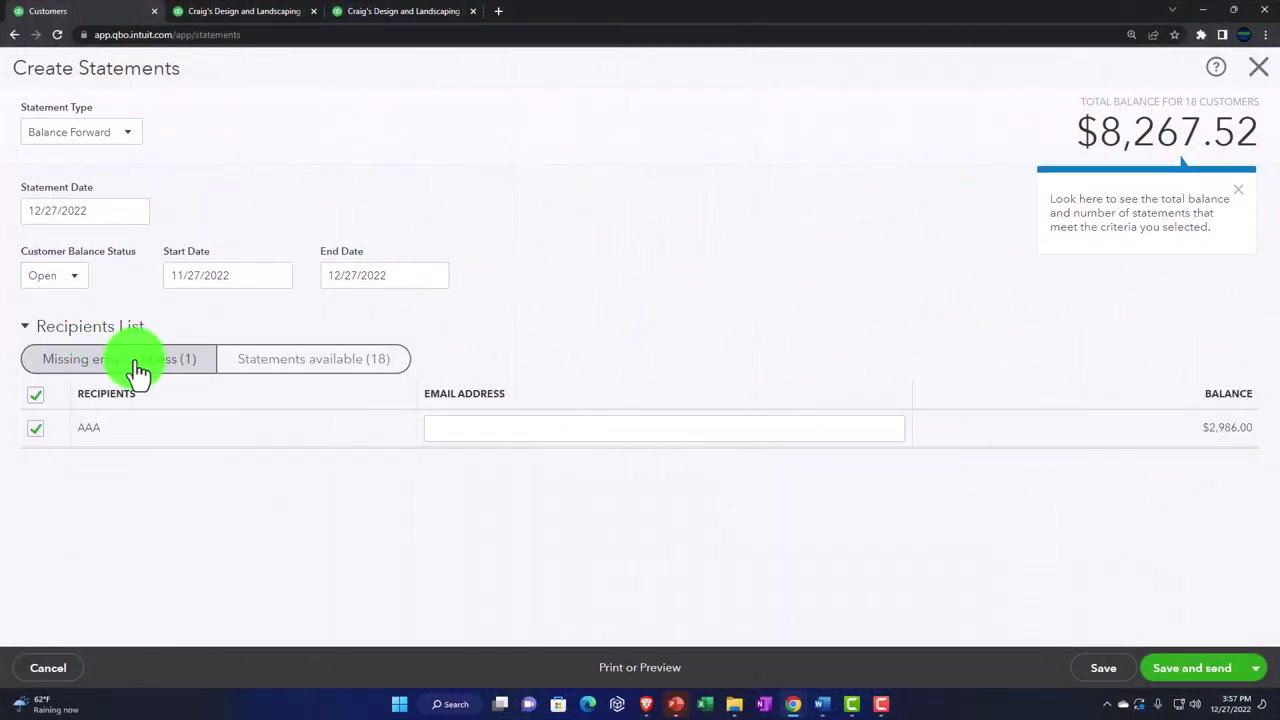
left_click(284, 360)
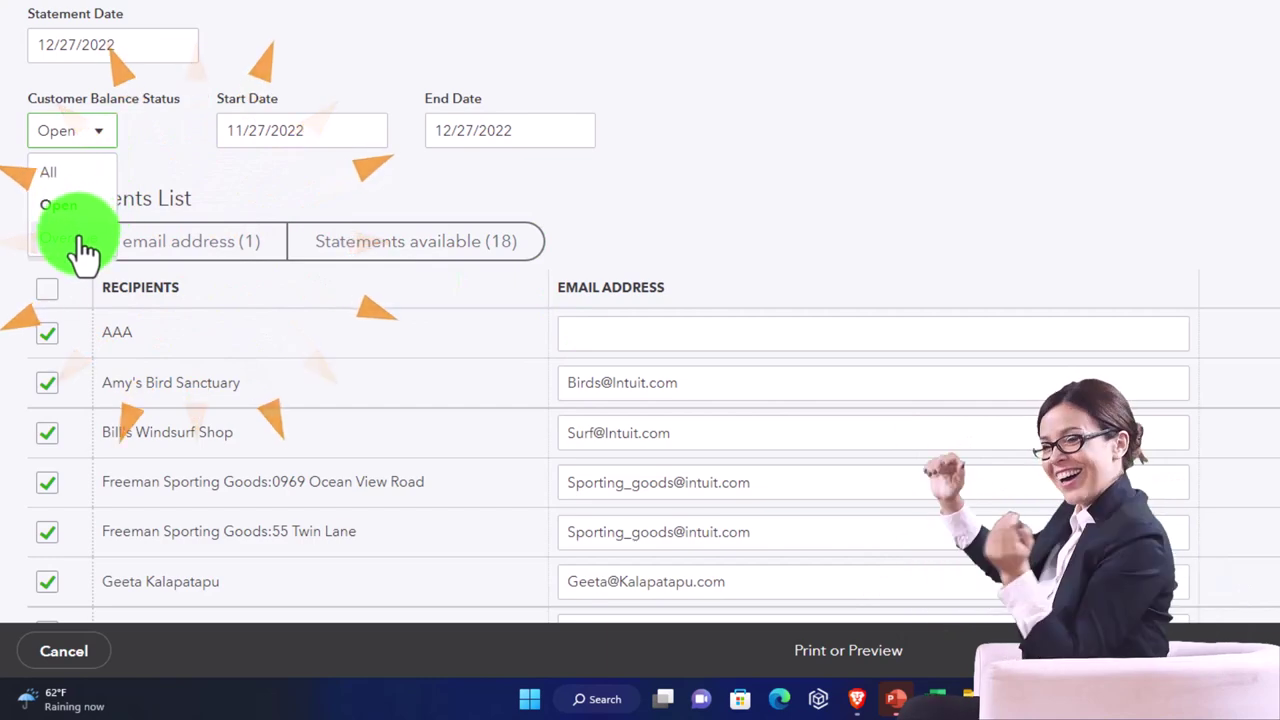
- Set the customer balance status to Overdue, apply it, and list the available statements
left_click(85, 250)
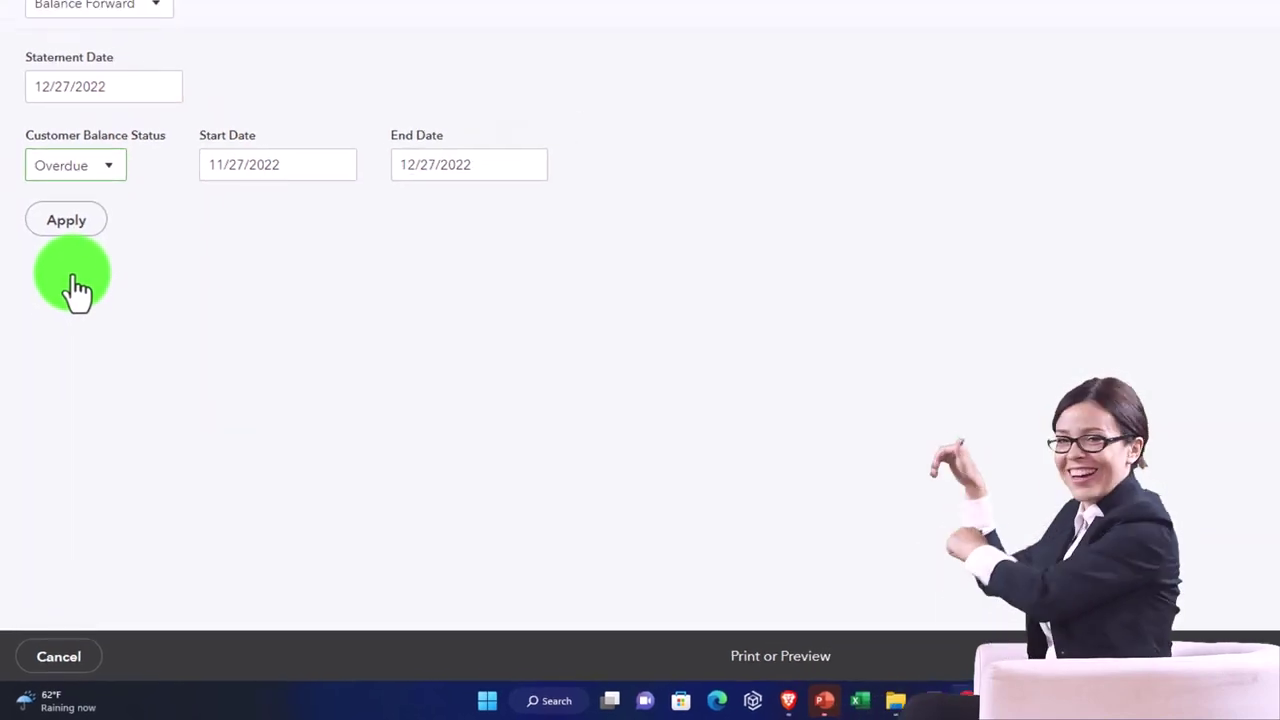
left_click(71, 180)
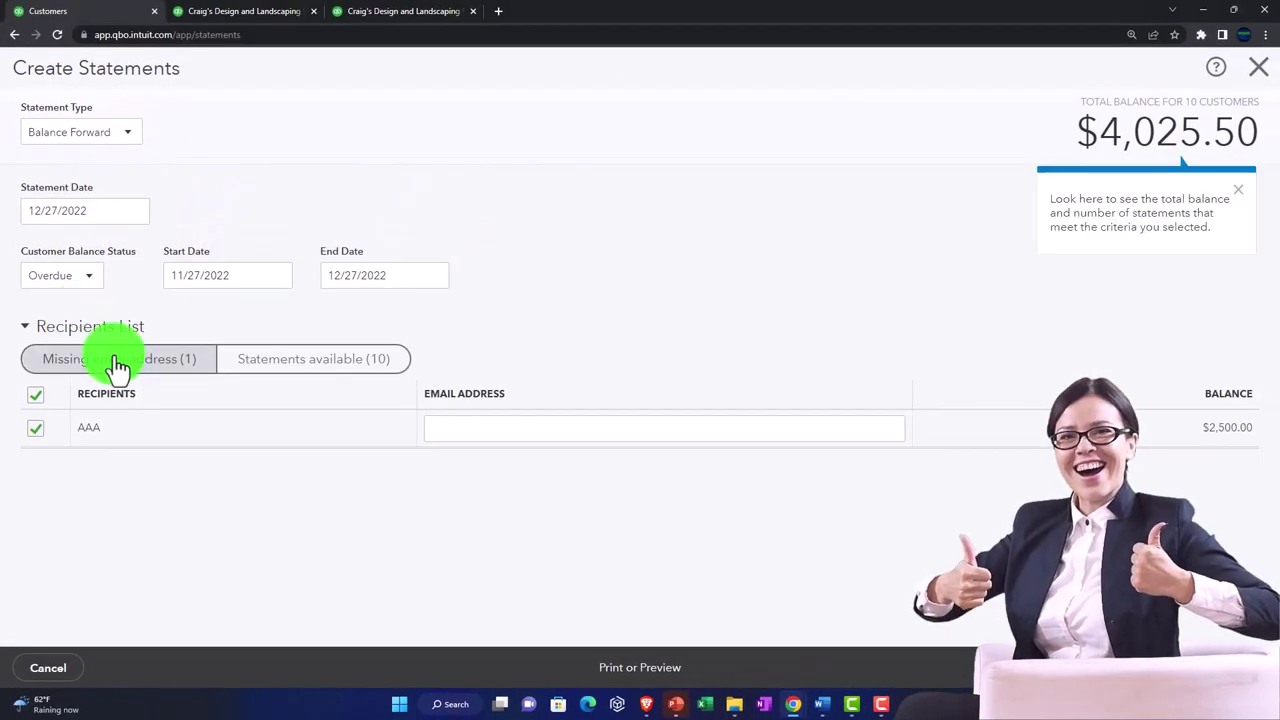
left_click(317, 360)
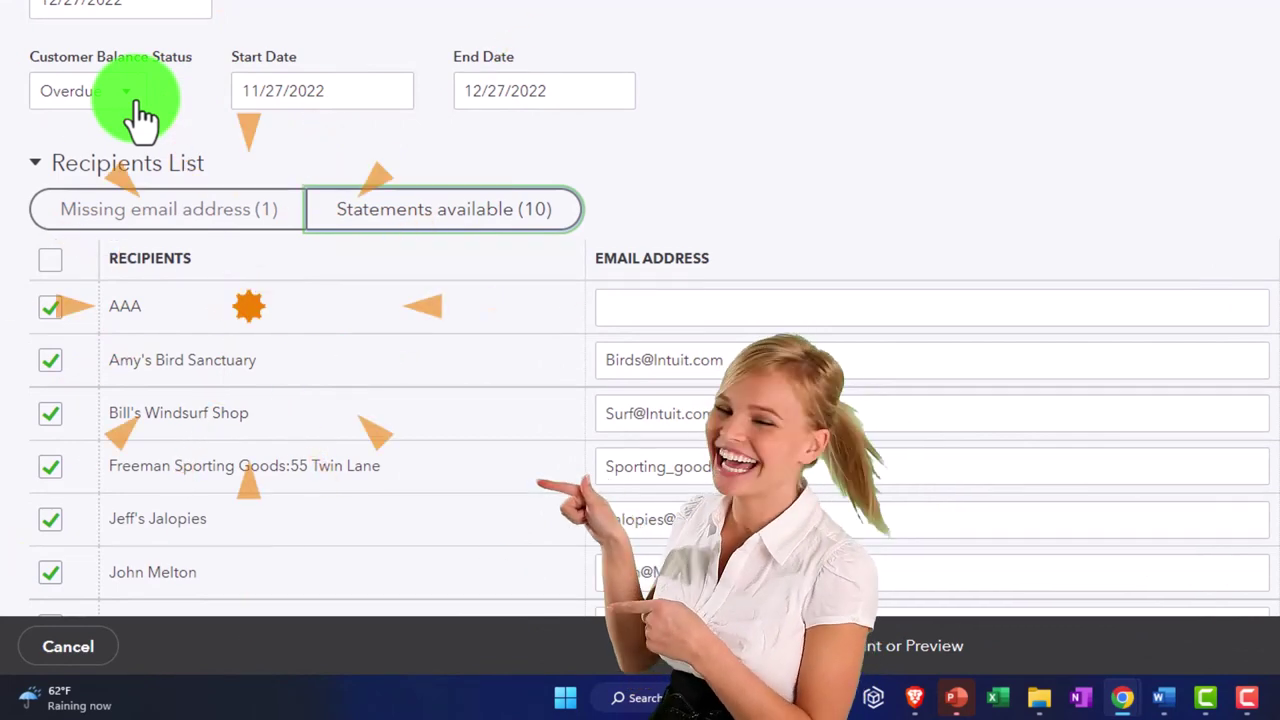
- Switch the customer balance status back to Open, apply it, and preview AAA's balance forward statement
left_click(136, 105)
left_click(92, 170)
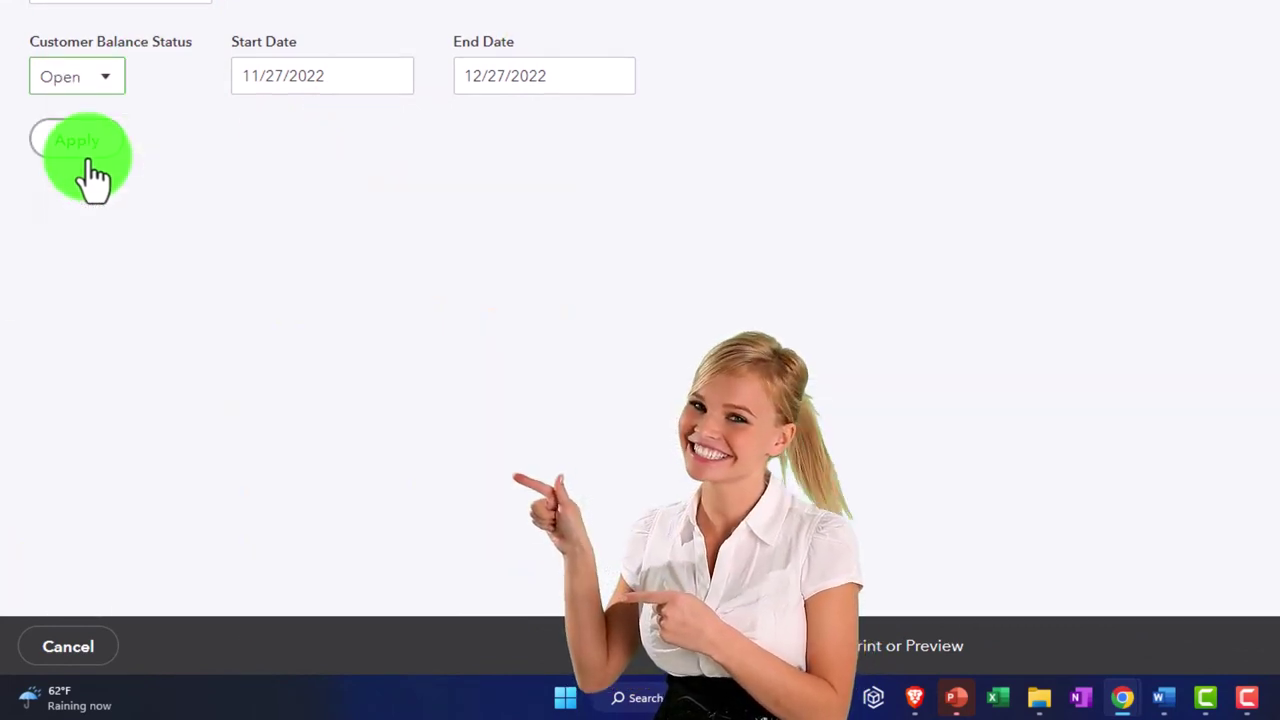
left_click(88, 157)
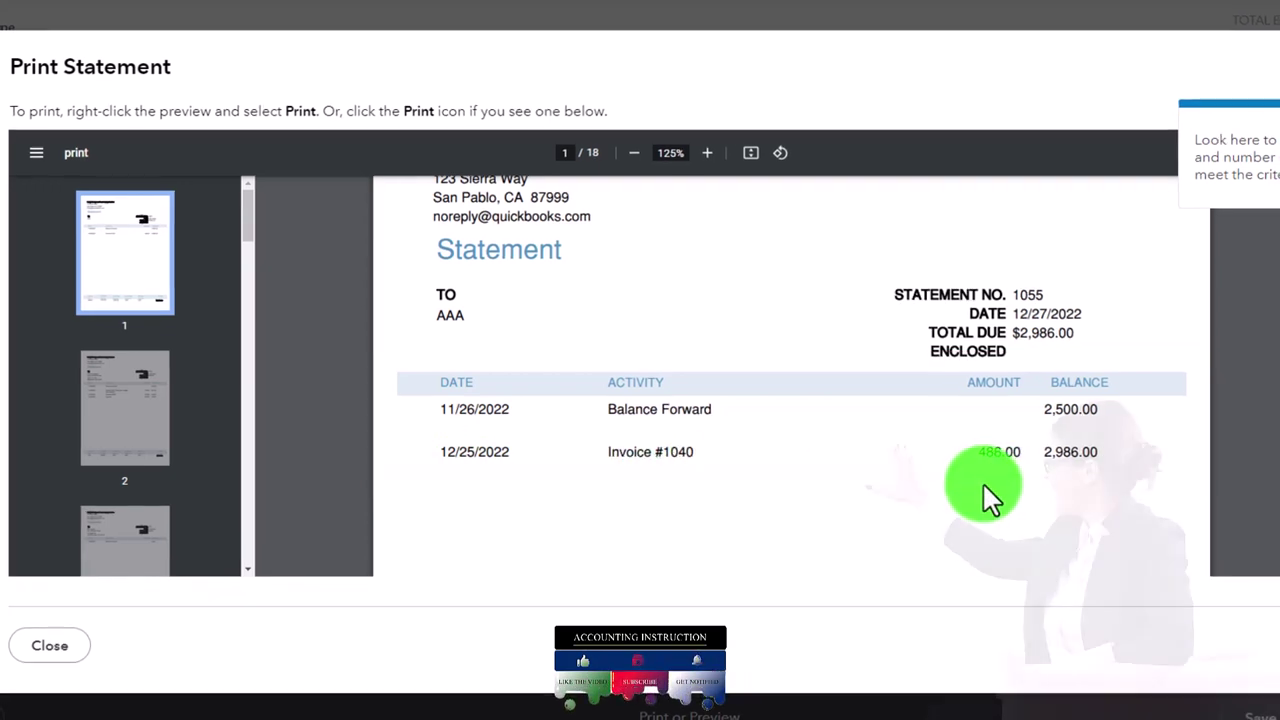
scroll(990, 495, "down", 2)
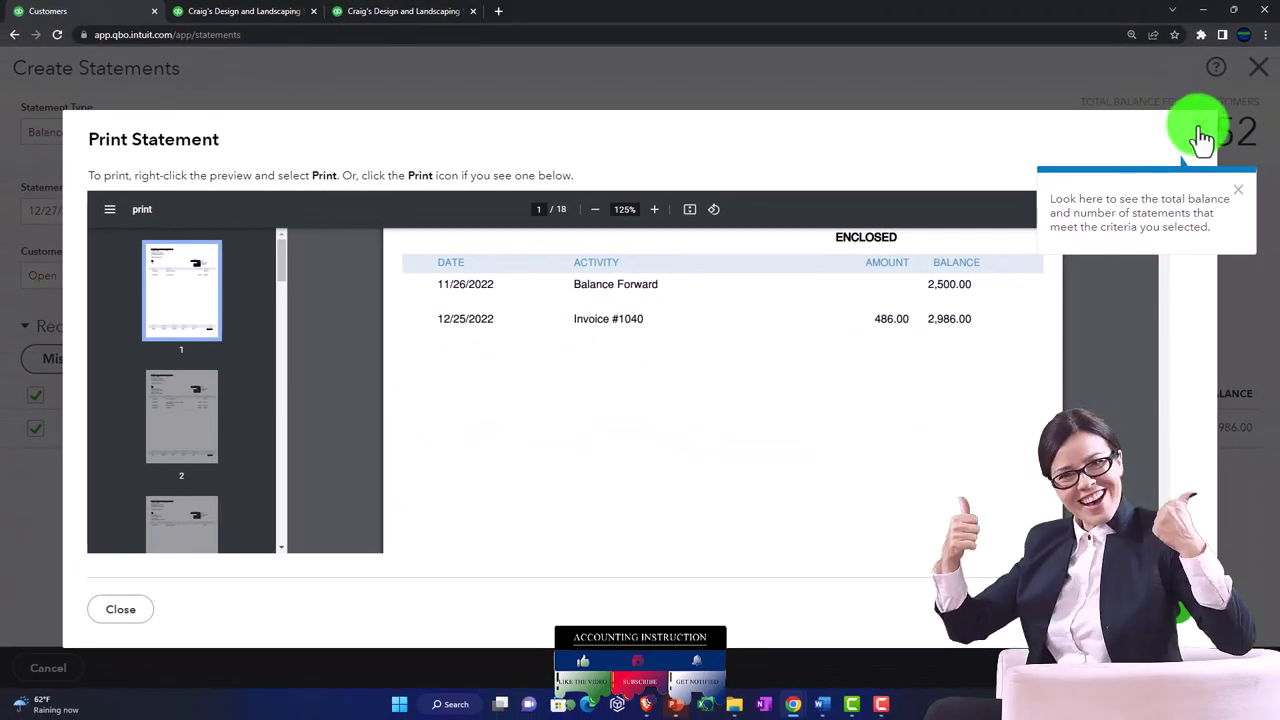
- Close the statement preview, set the balance forward start date to 01/01/2022, and apply it
key("Escape")
left_click(202, 276)
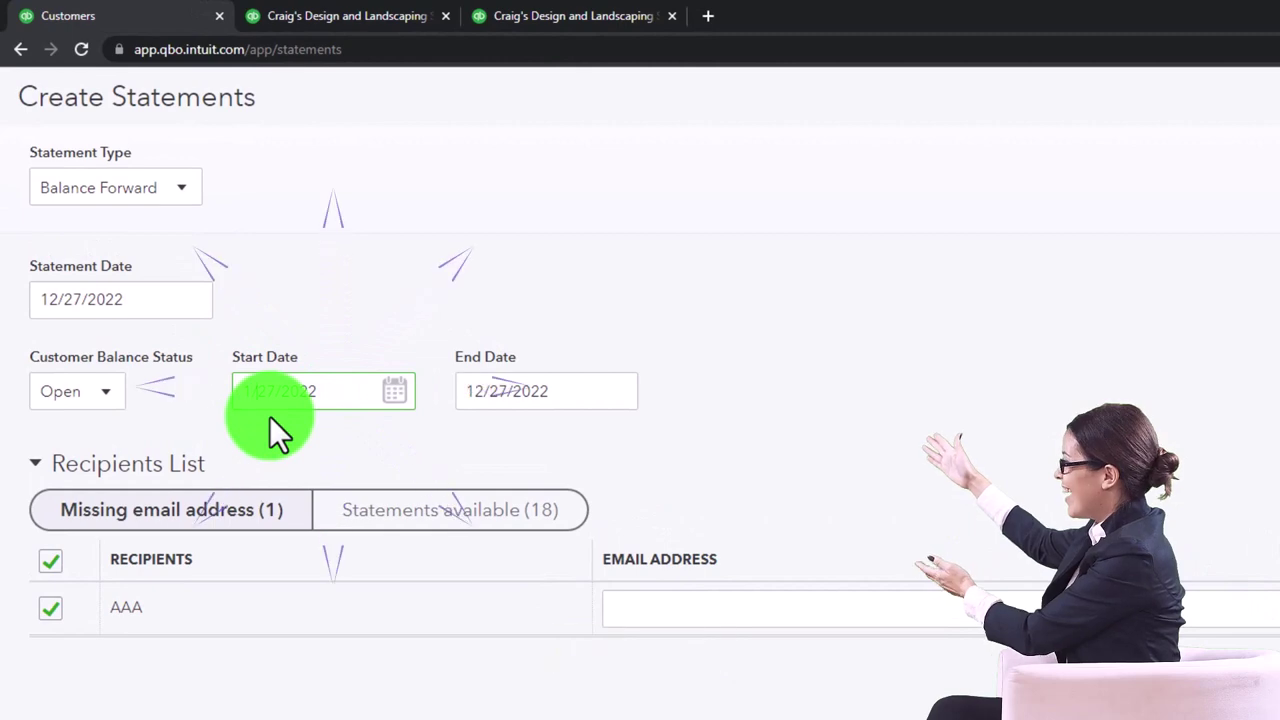
type("1/01/2022")
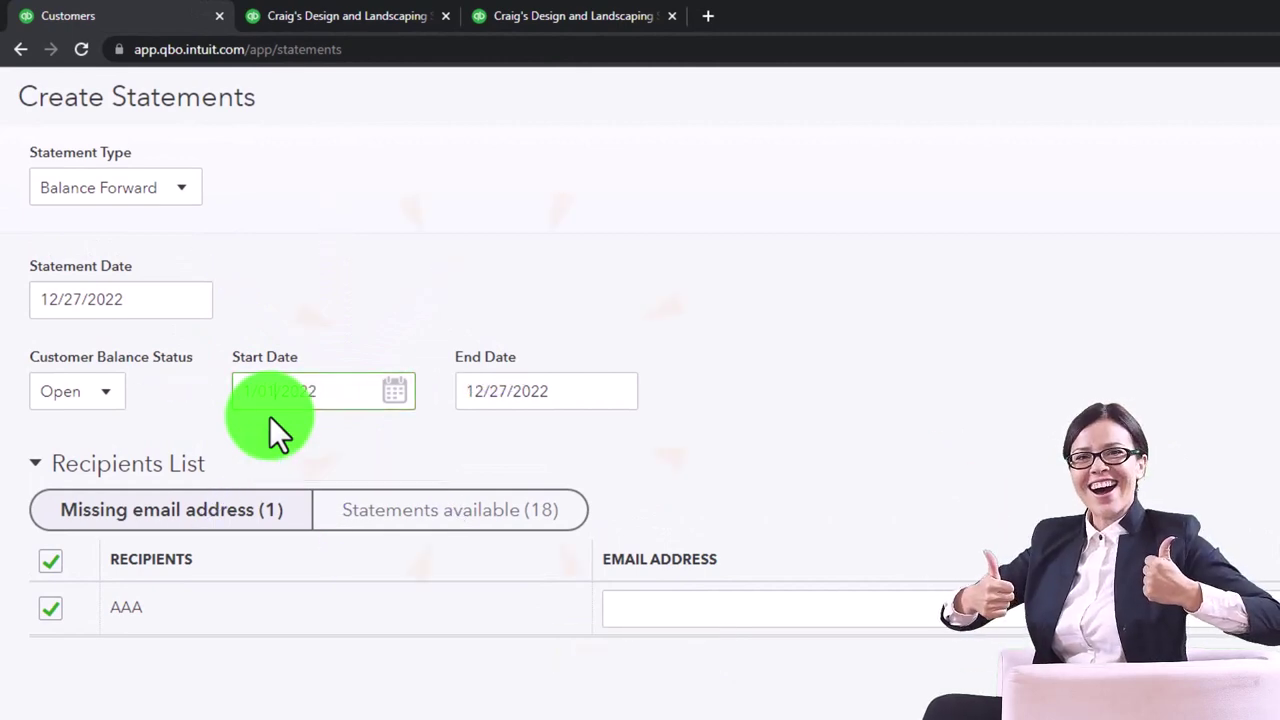
key("Tab")
left_click(89, 443)
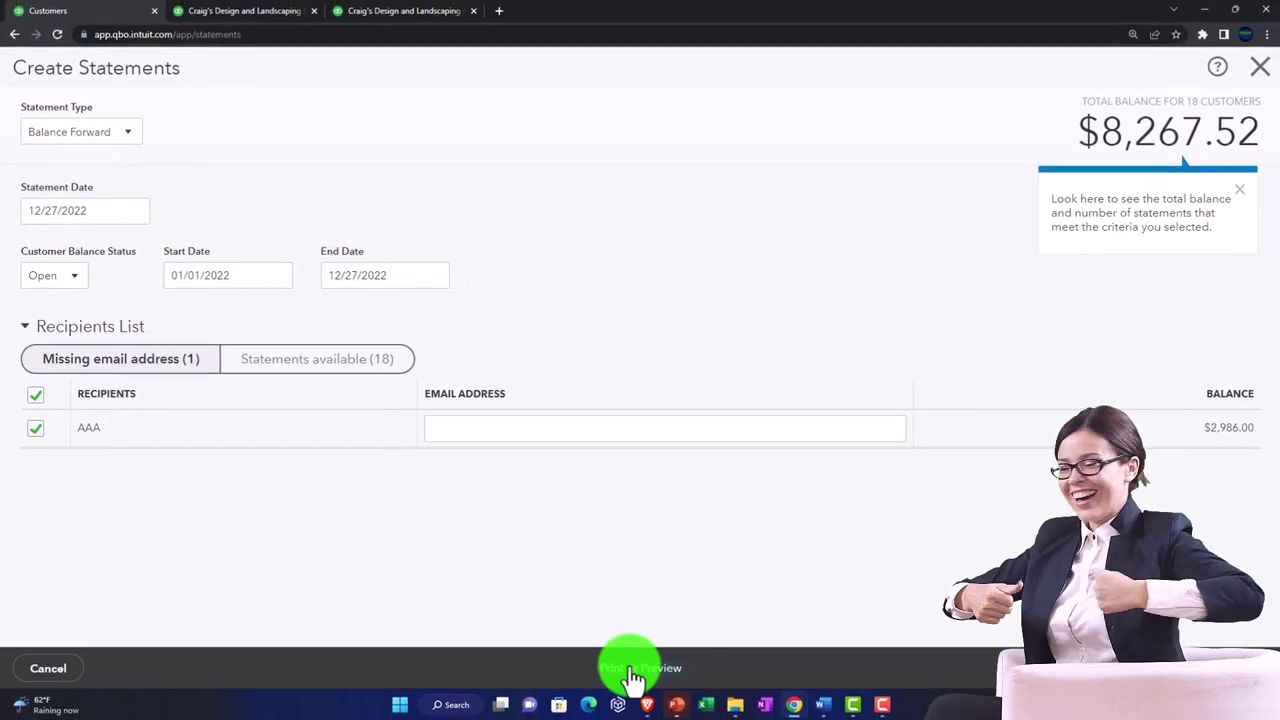
- Preview AAA's balance forward statement for the period starting 01/01/2022, review its invoice lines, and close the preview
left_click(632, 670)
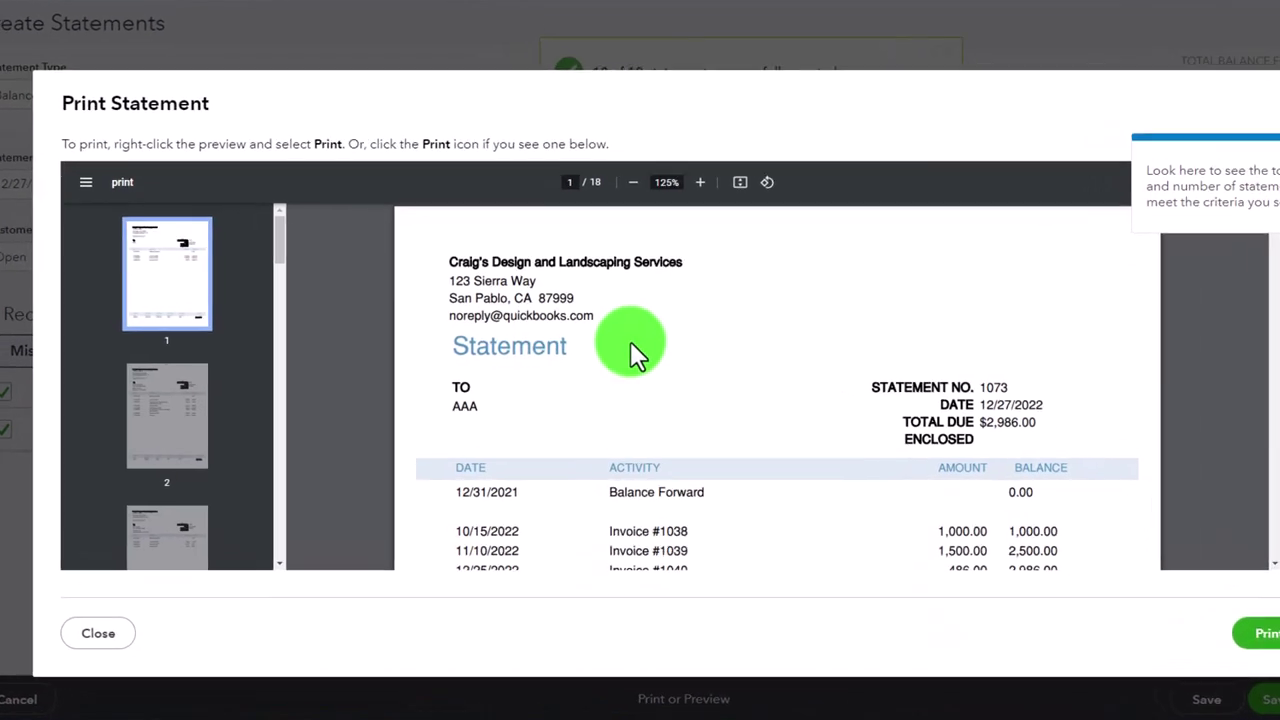
scroll(668, 333, "down", 1)
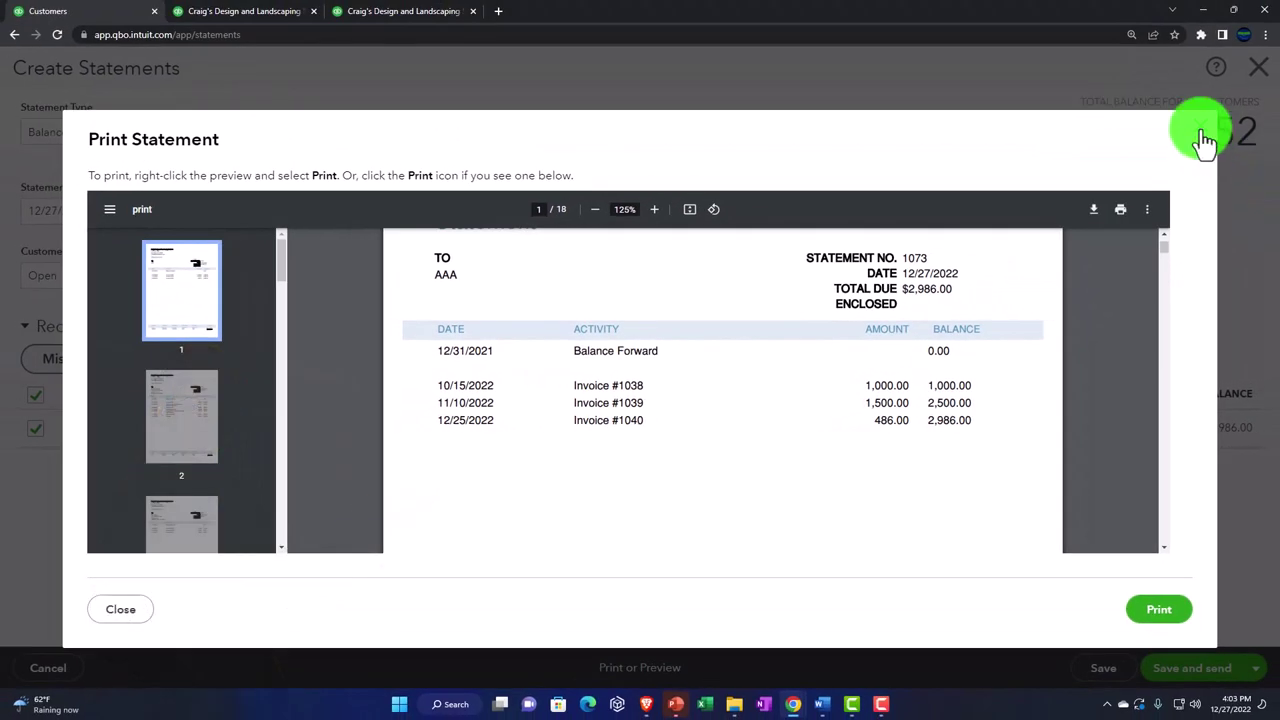
left_click(1202, 127)
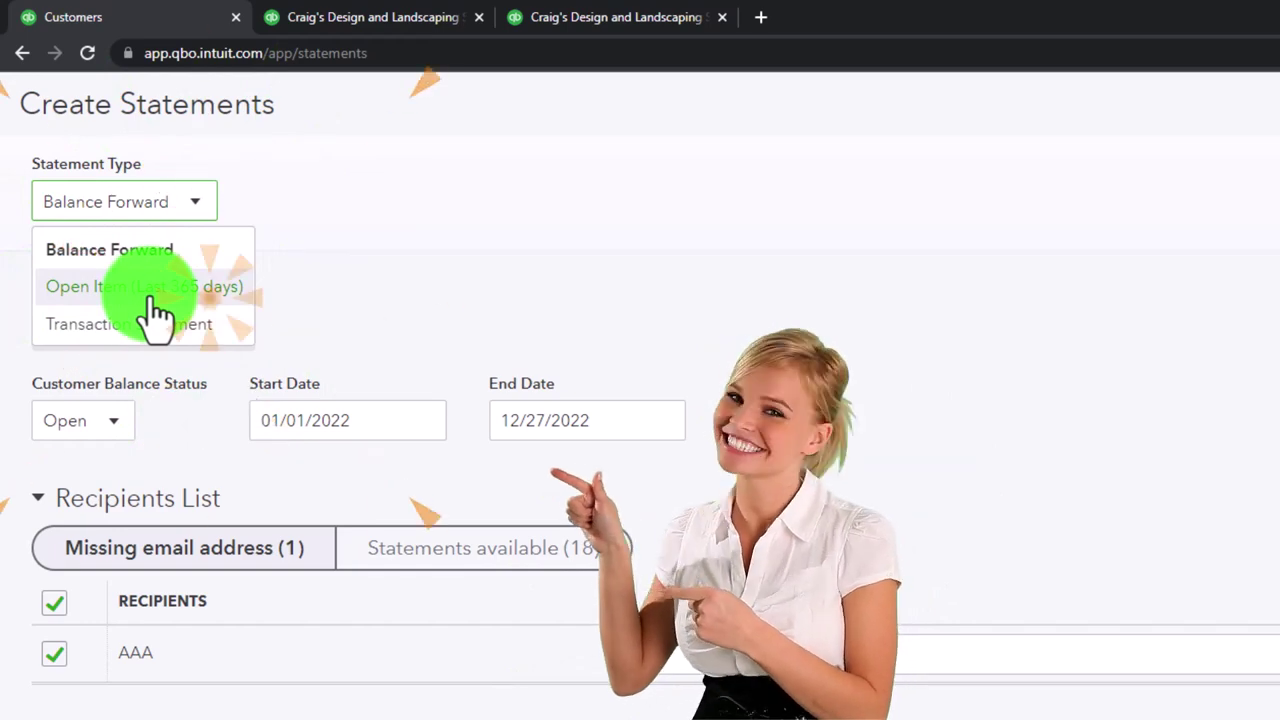
- Change the statement type to Open Item (Last 365 days), apply it, and preview AAA's open item statement
left_click(152, 298)
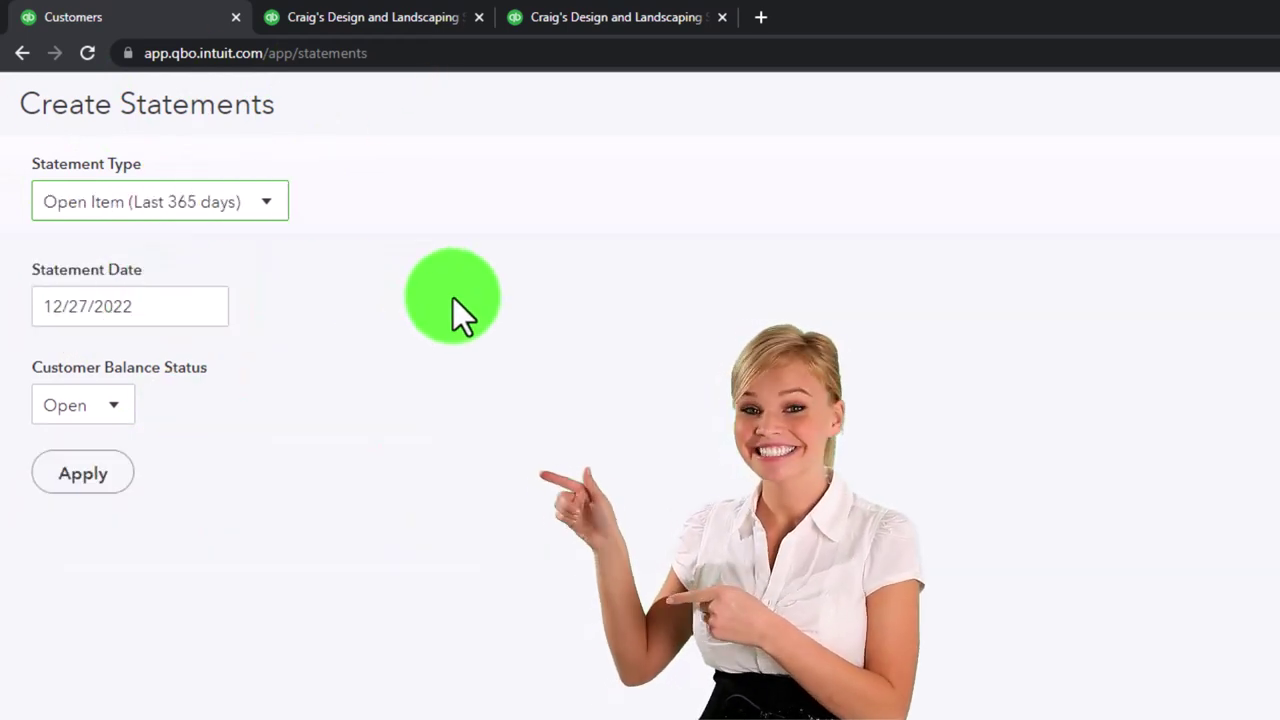
left_click(120, 478)
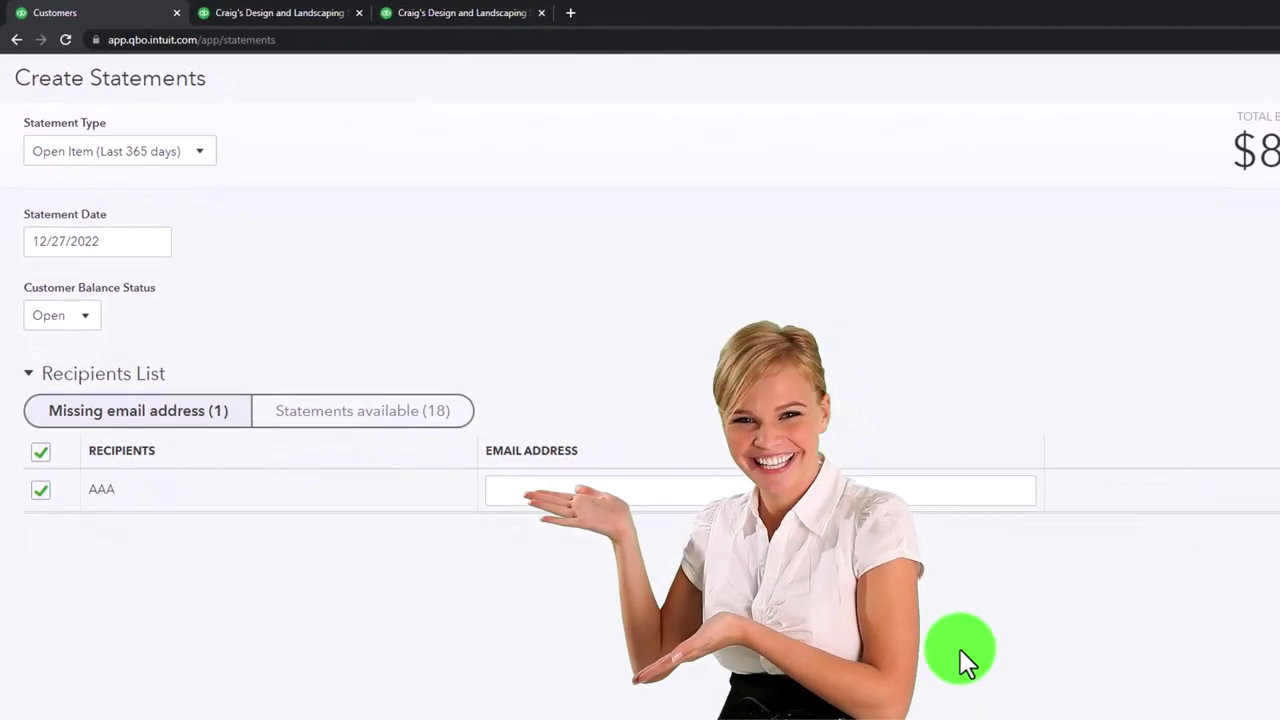
left_click(655, 668)
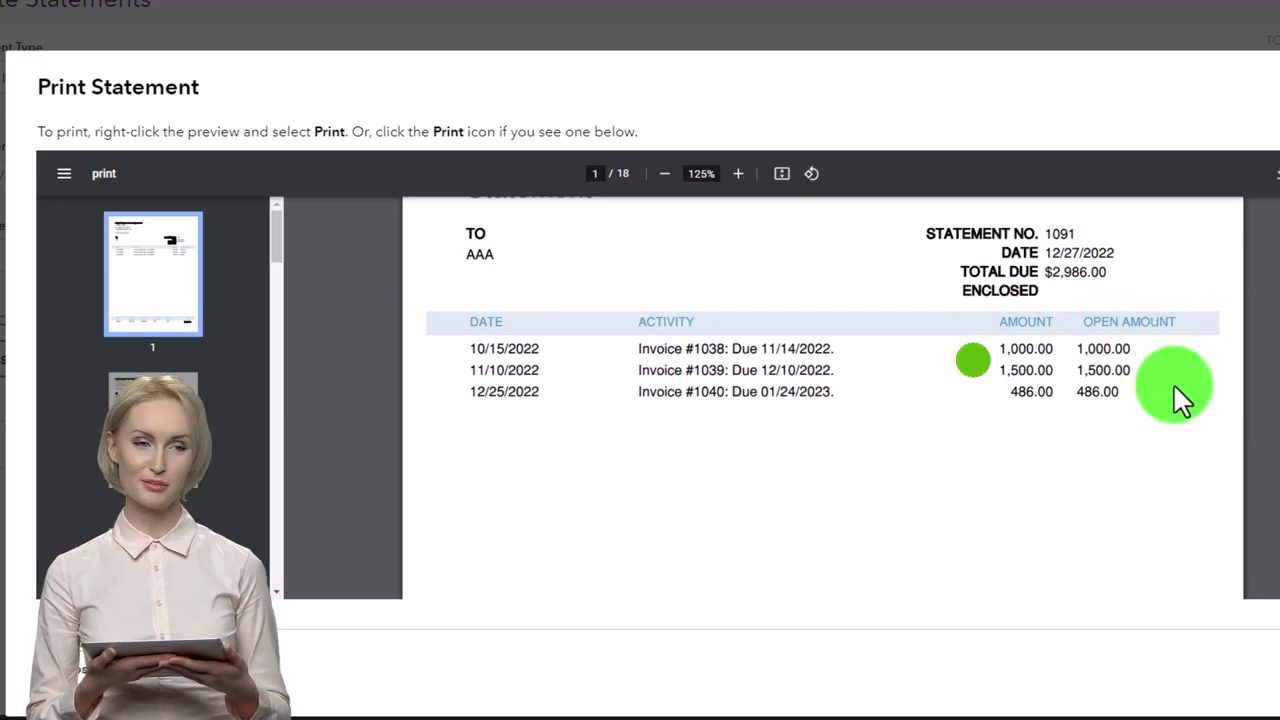
scroll(1187, 388, "up", 3)
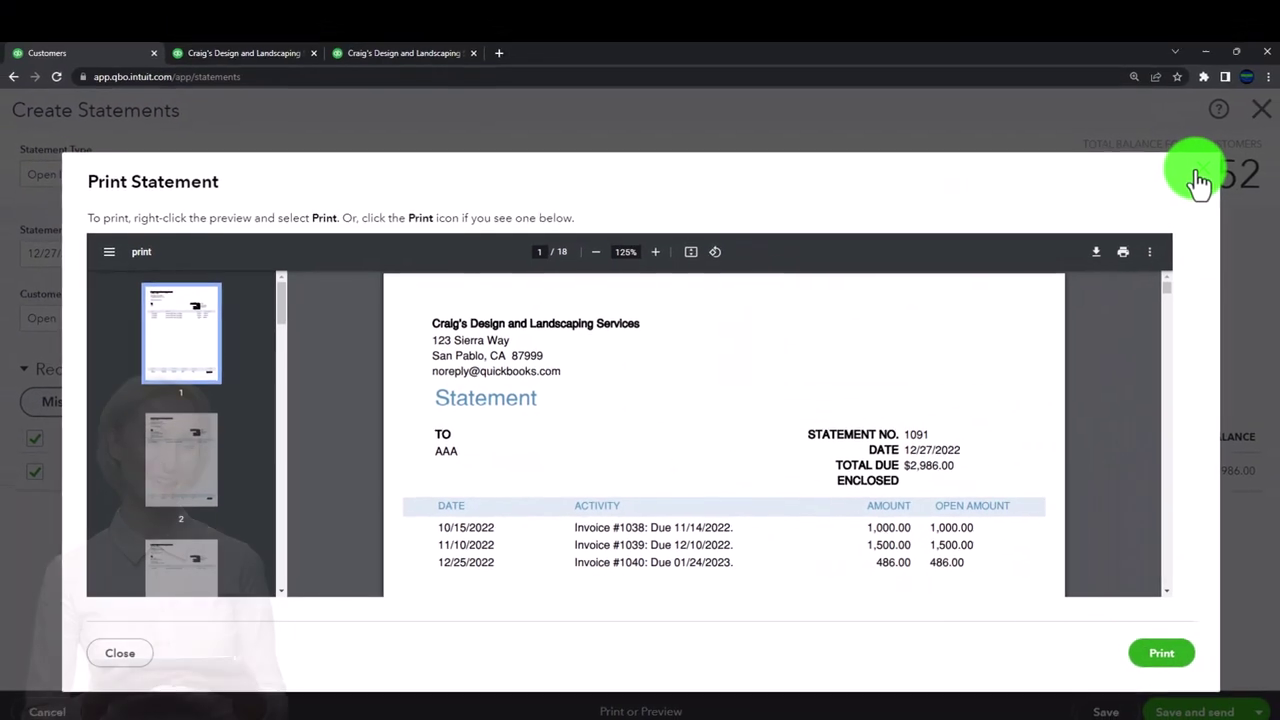
left_click(1194, 180)
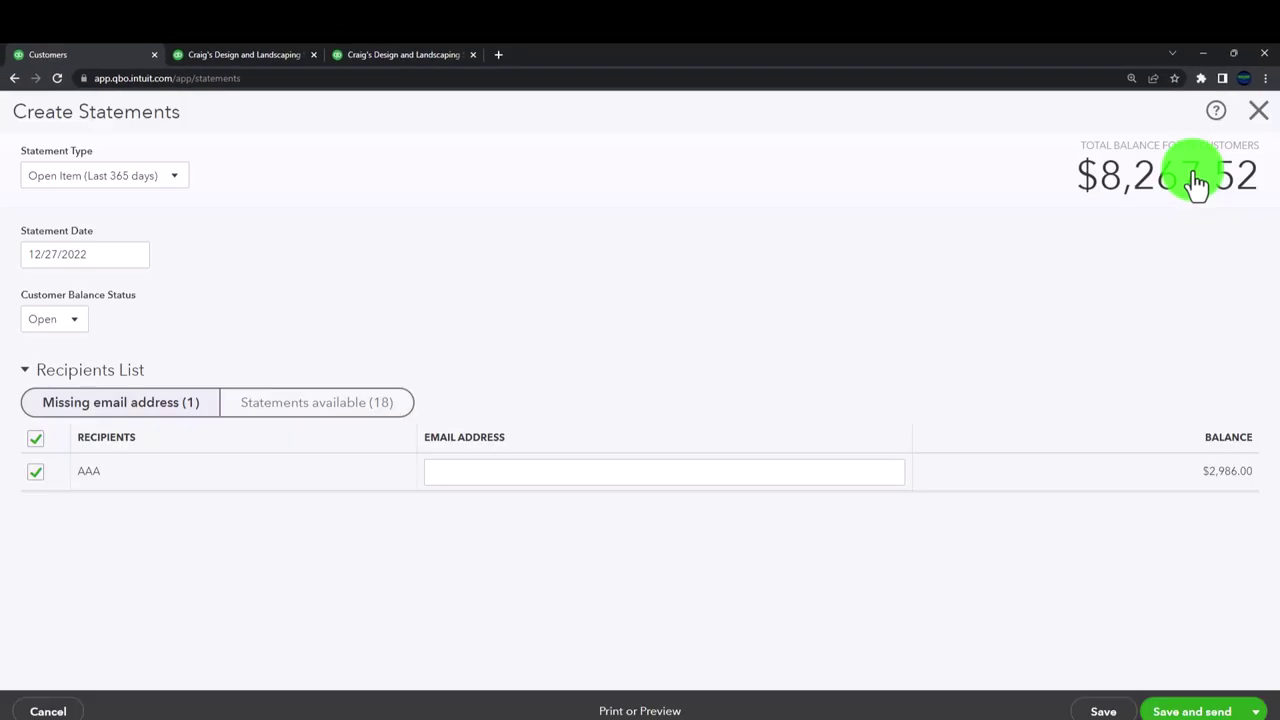
- List all available statements and generate a print preview of the open item statements
left_click(316, 403)
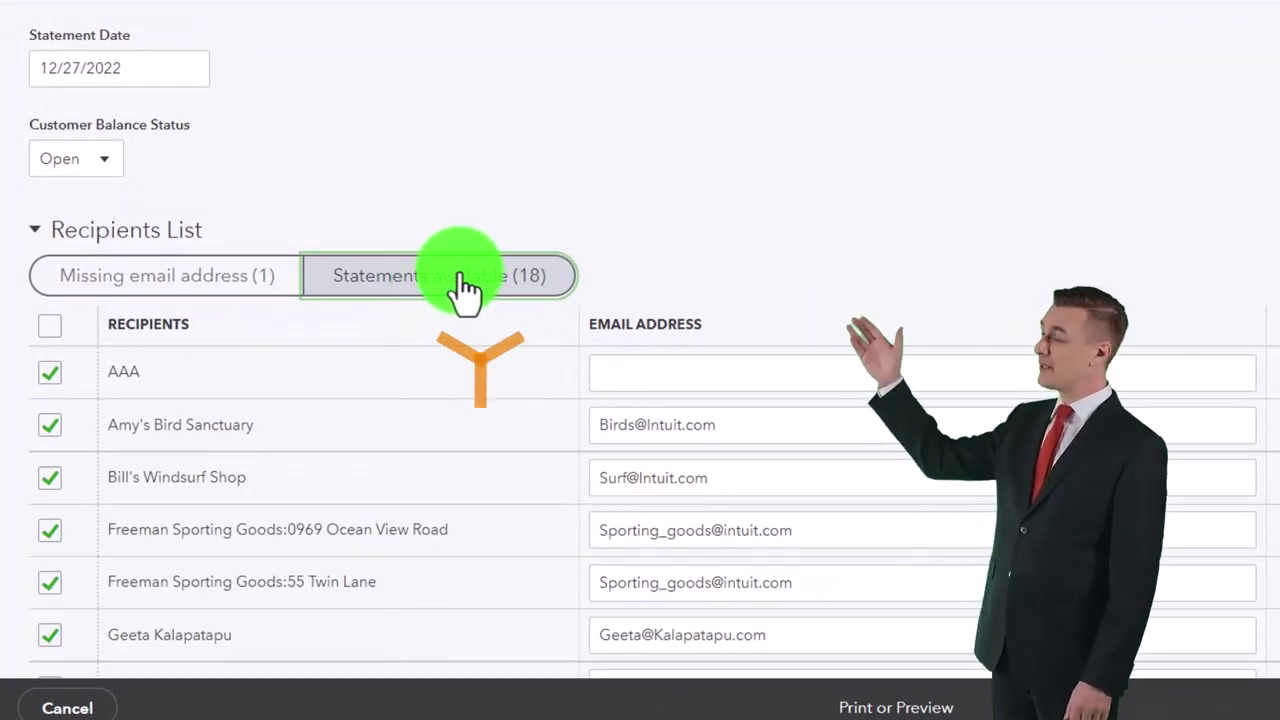
scroll(461, 285, "down", 2)
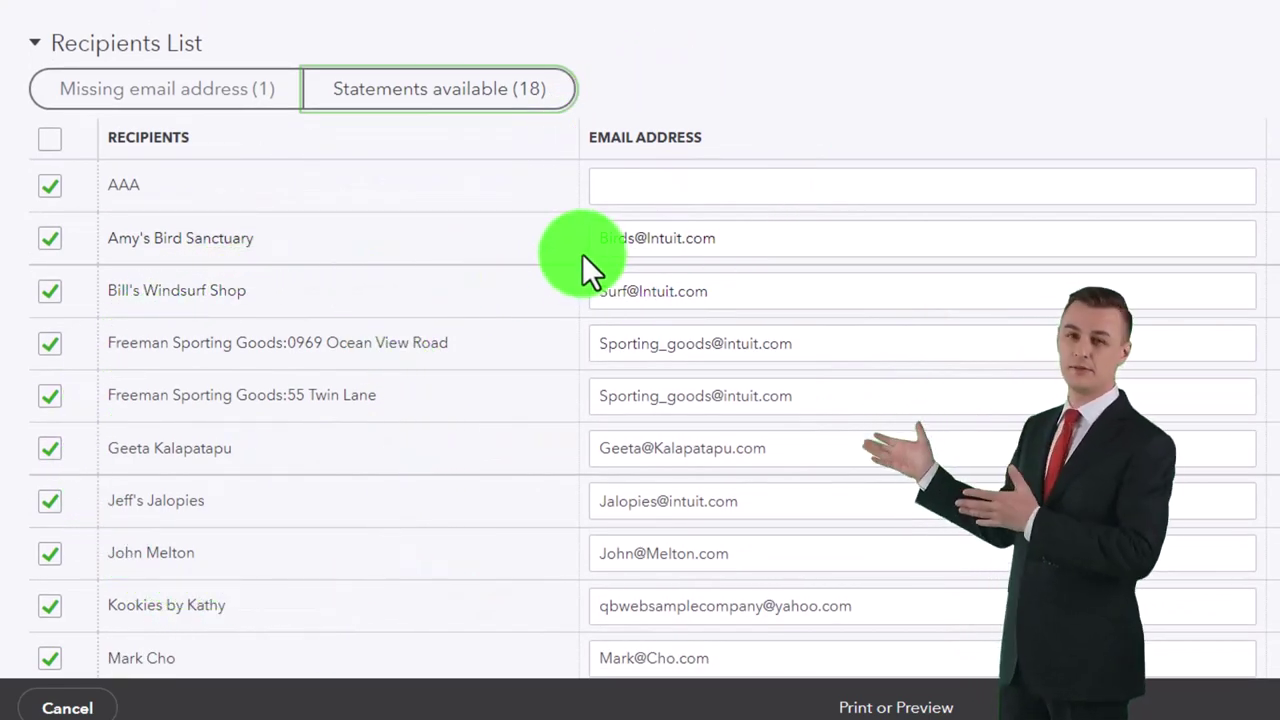
scroll(583, 256, "down", 1)
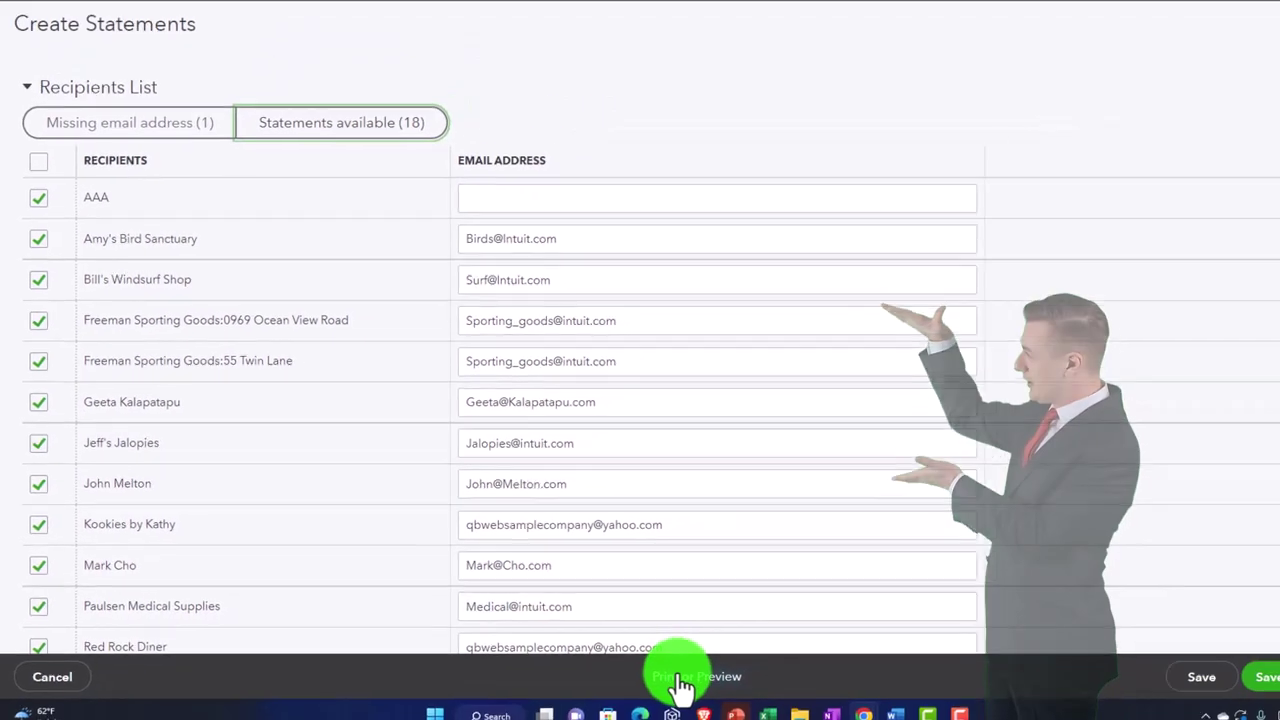
left_click(682, 680)
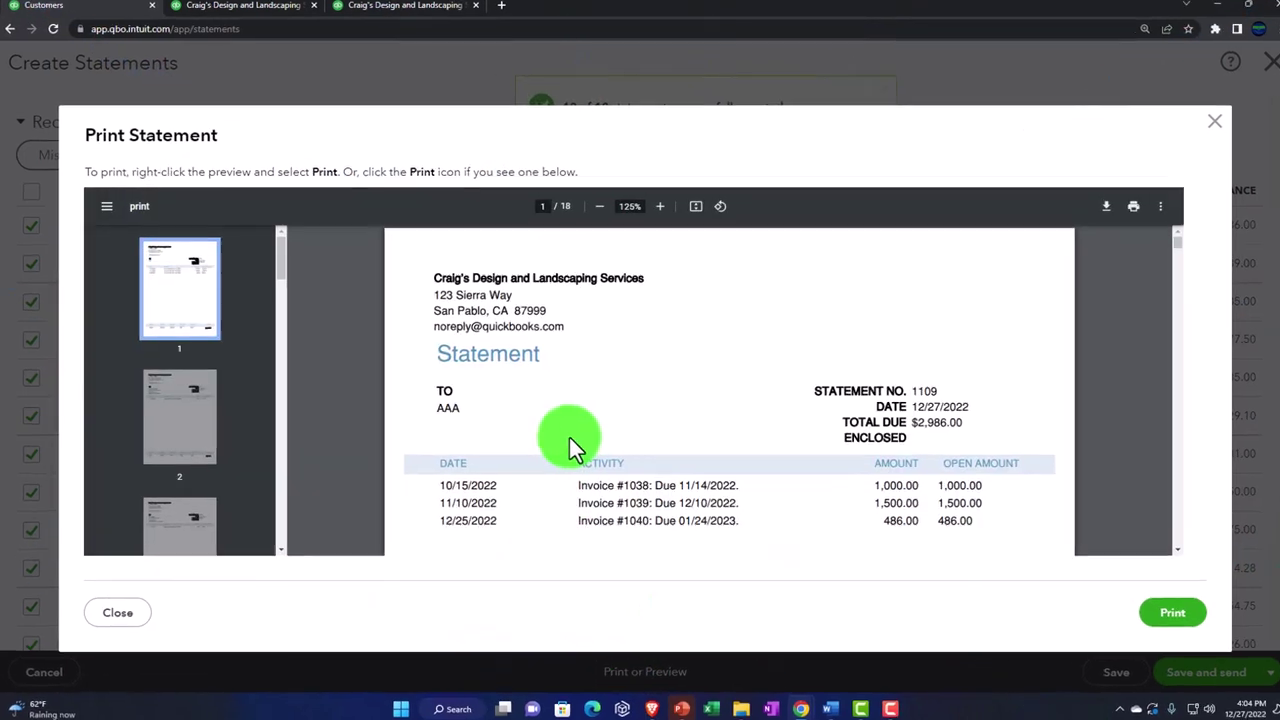
- Examine the open item statements on pages 2 to 4 of the preview and close it
left_click(186, 421)
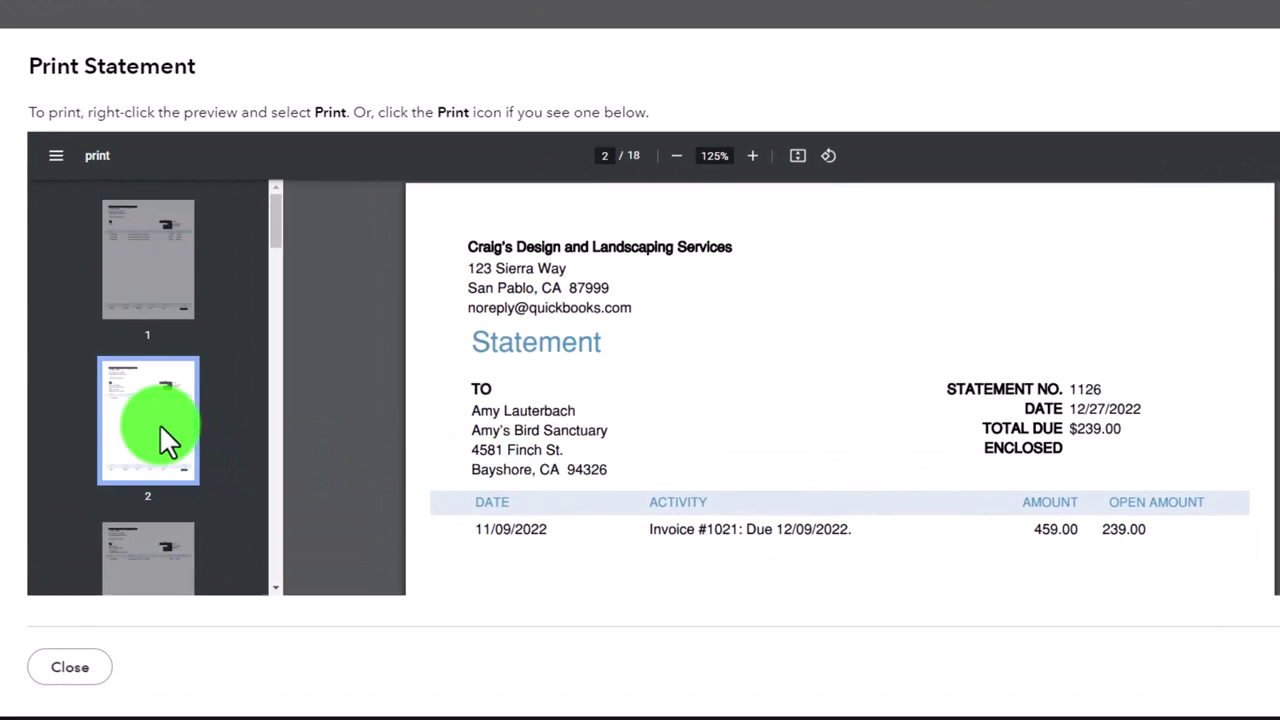
scroll(747, 414, "down", 3)
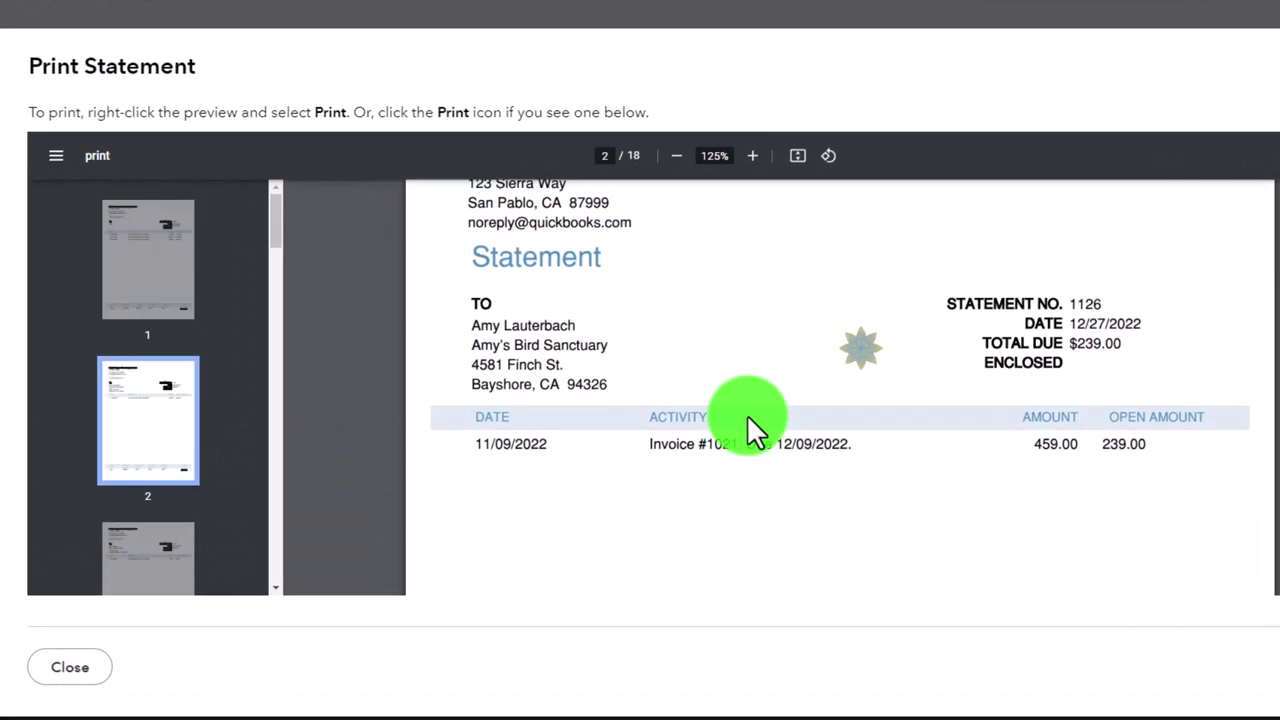
left_click(162, 556)
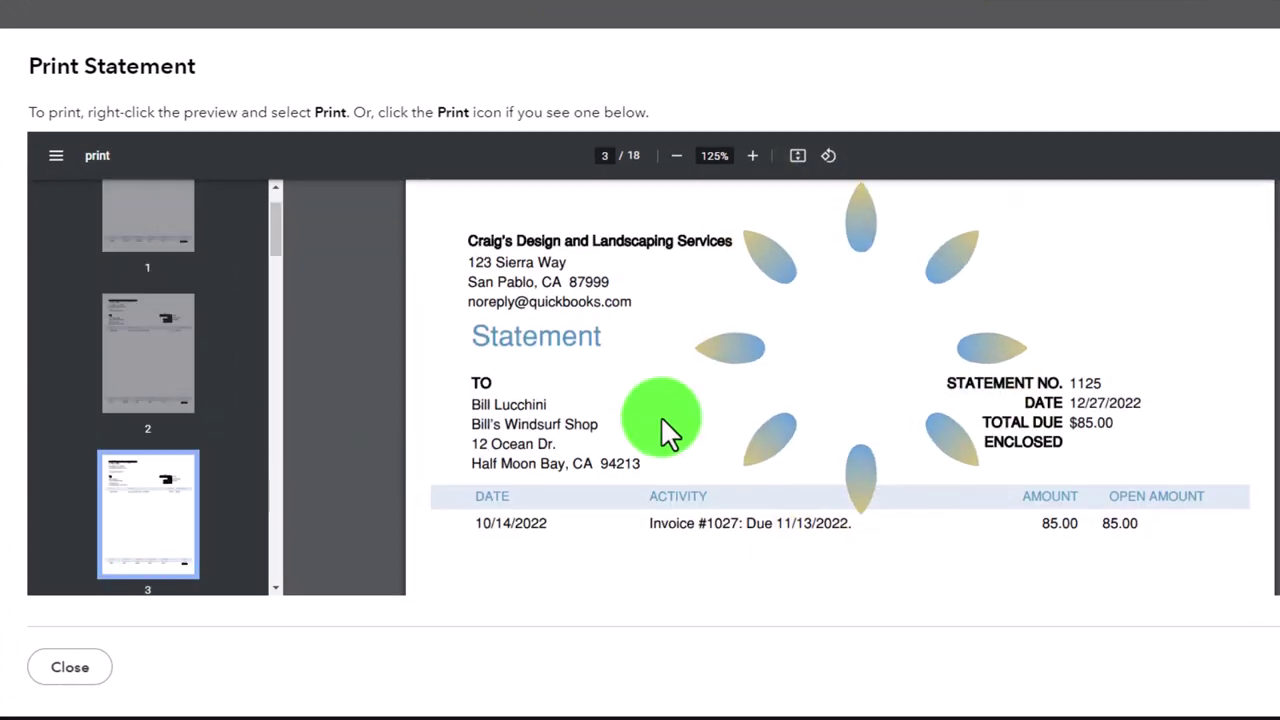
scroll(661, 416, "down", 1)
scroll(146, 435, "down", 4)
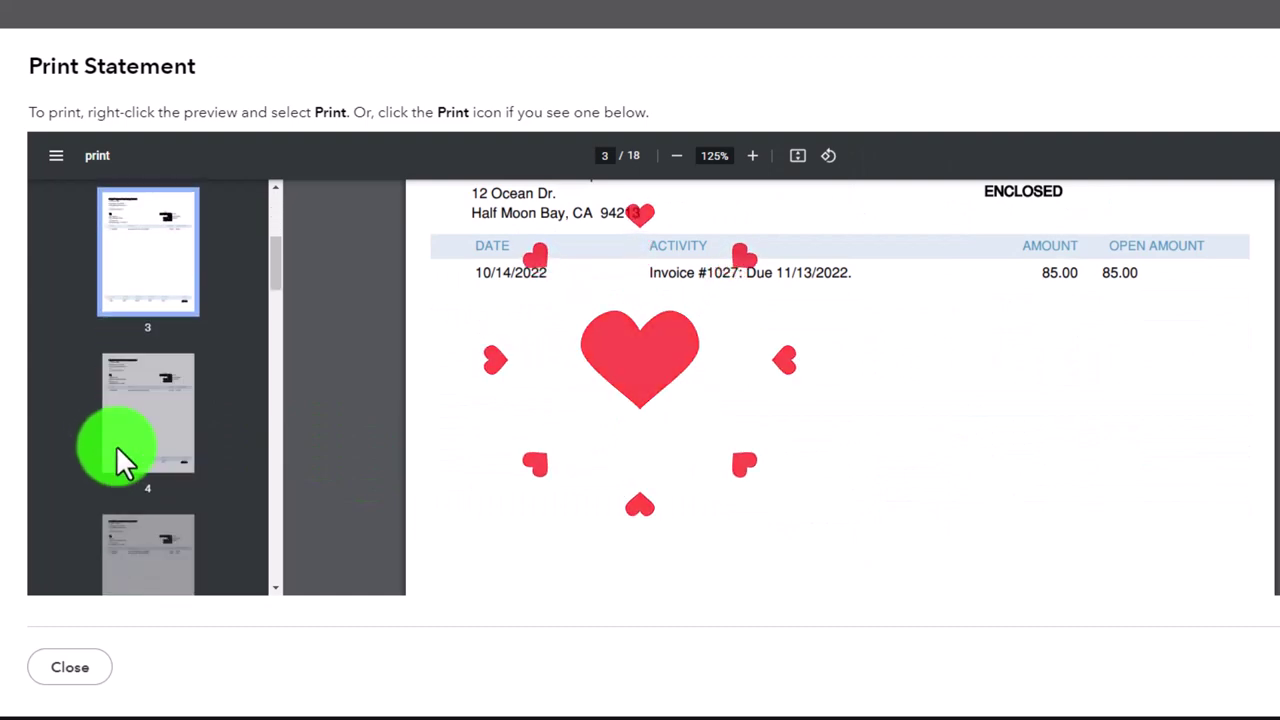
left_click(151, 322)
scroll(446, 331, "down", 3)
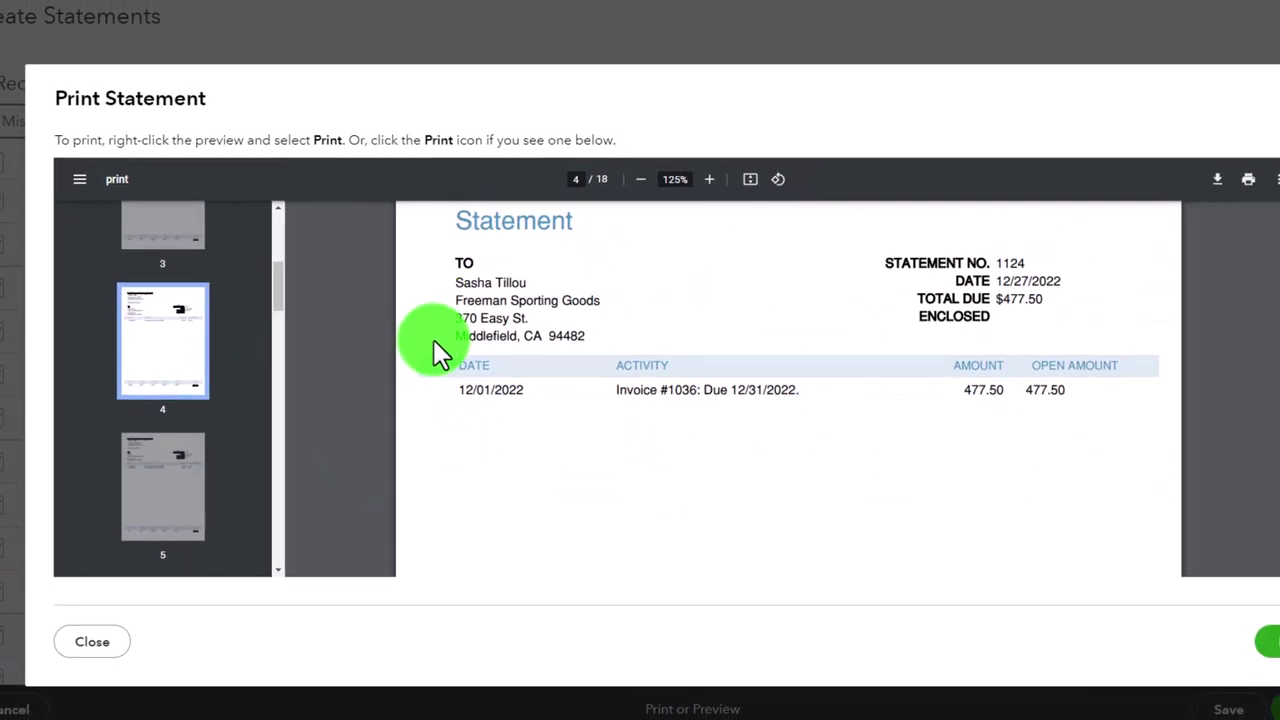
left_click(1211, 138)
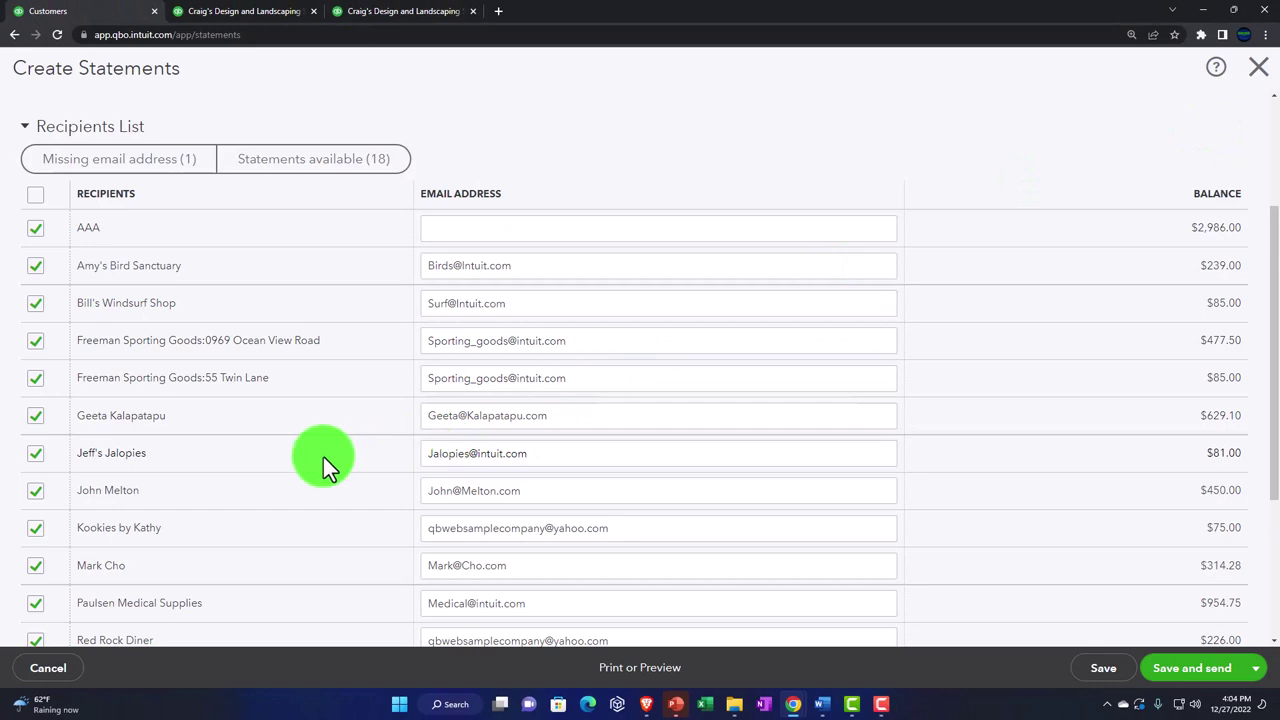
- Change the statement type to Transaction Statement, apply it, and list the available statements
scroll(323, 456, "up", 3)
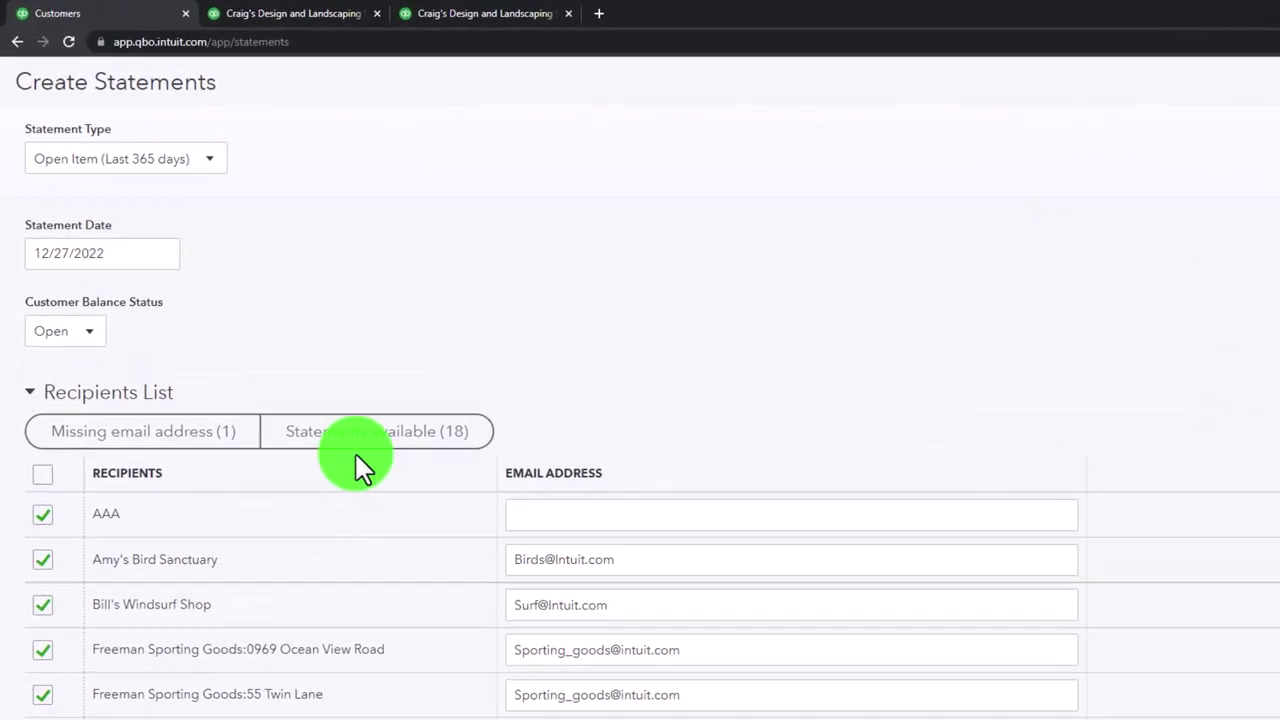
left_click(195, 134)
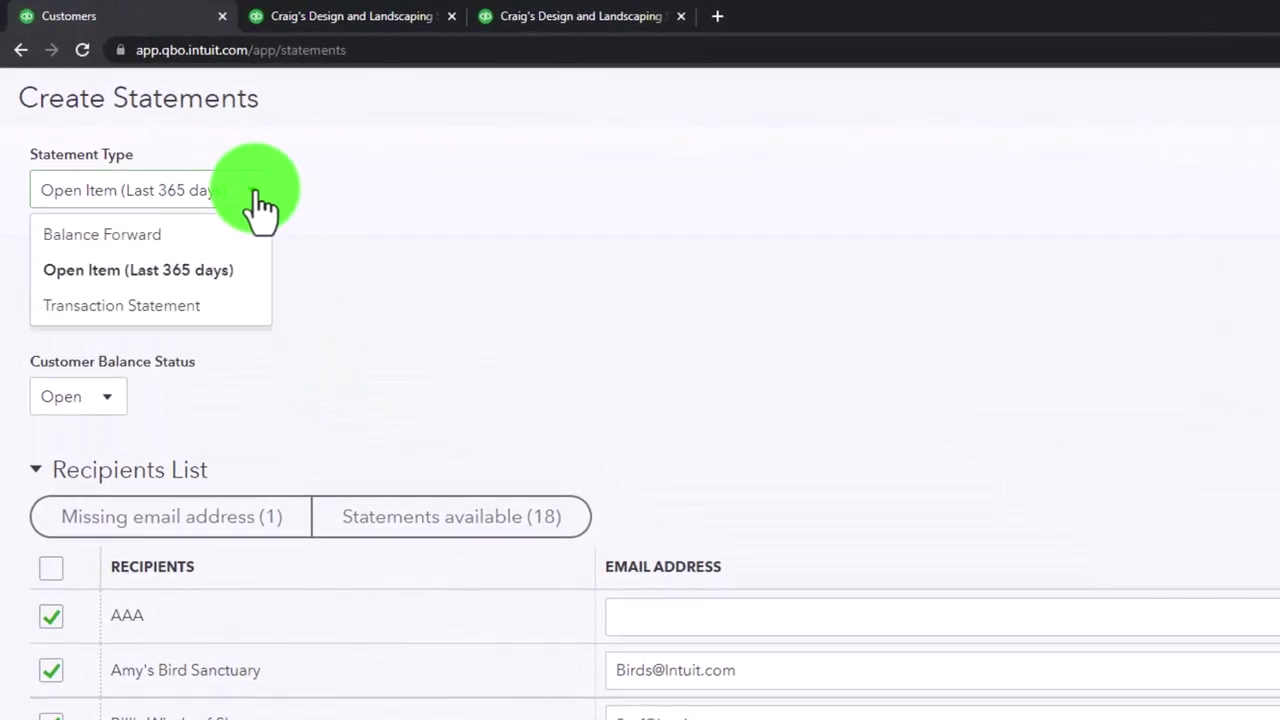
left_click(163, 305)
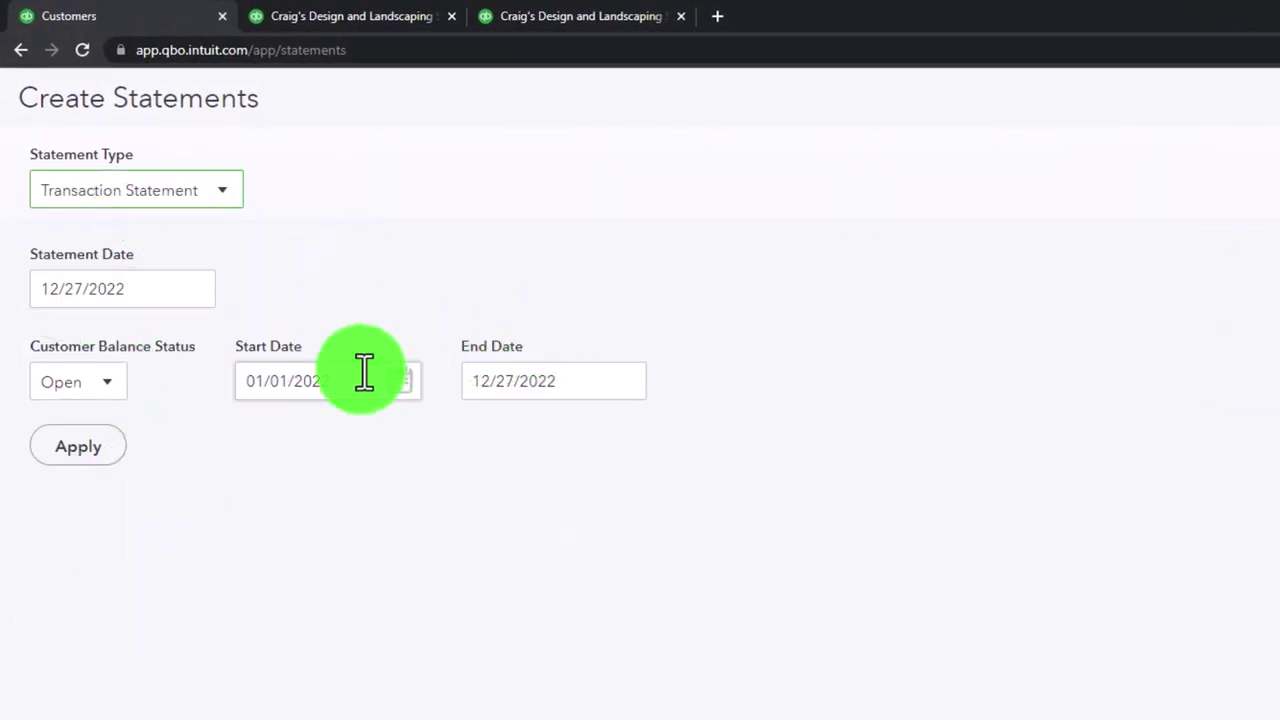
left_click(76, 456)
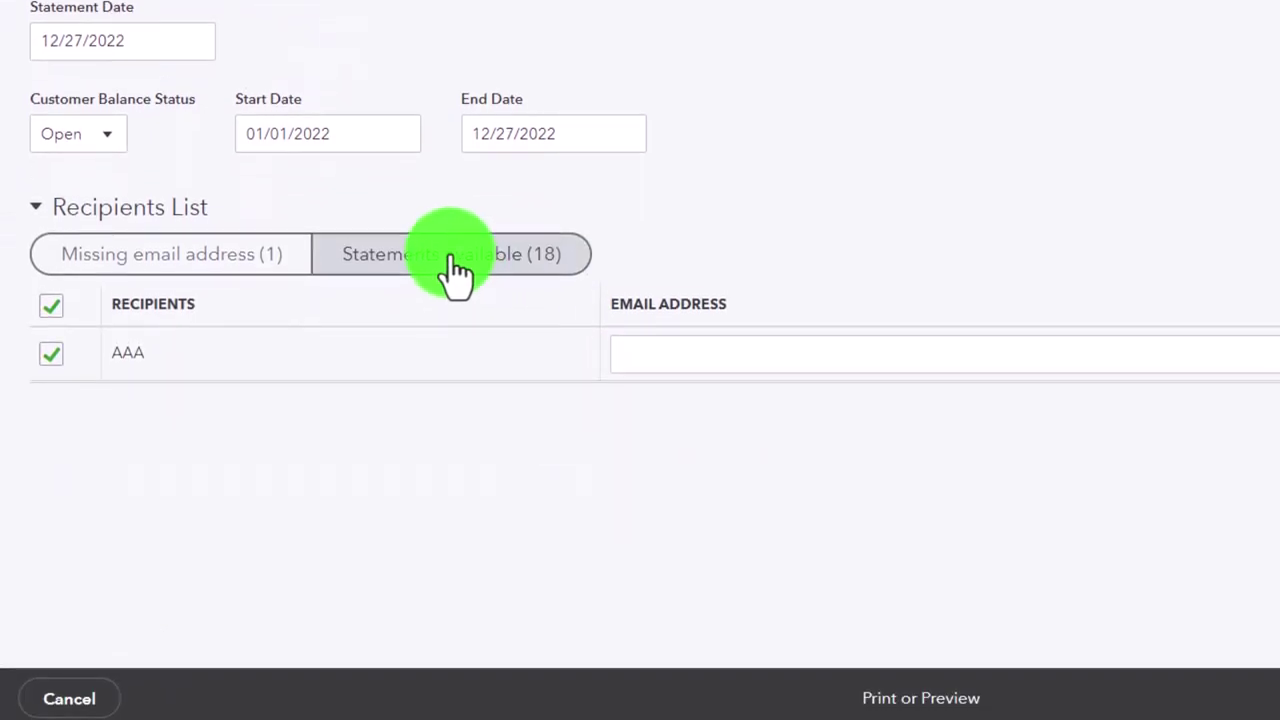
left_click(455, 266)
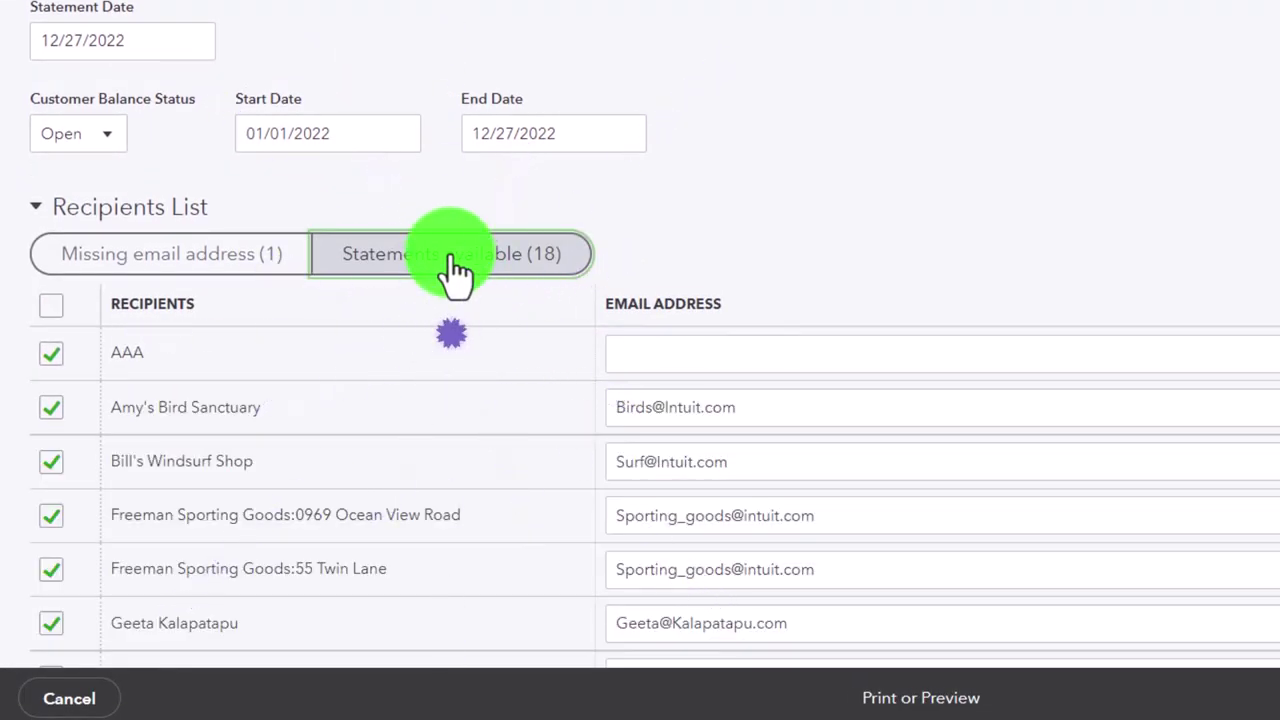
- Preview the transaction statements, examine the amounts and payments received on pages 1 to 5, and exit statement creation
left_click(914, 712)
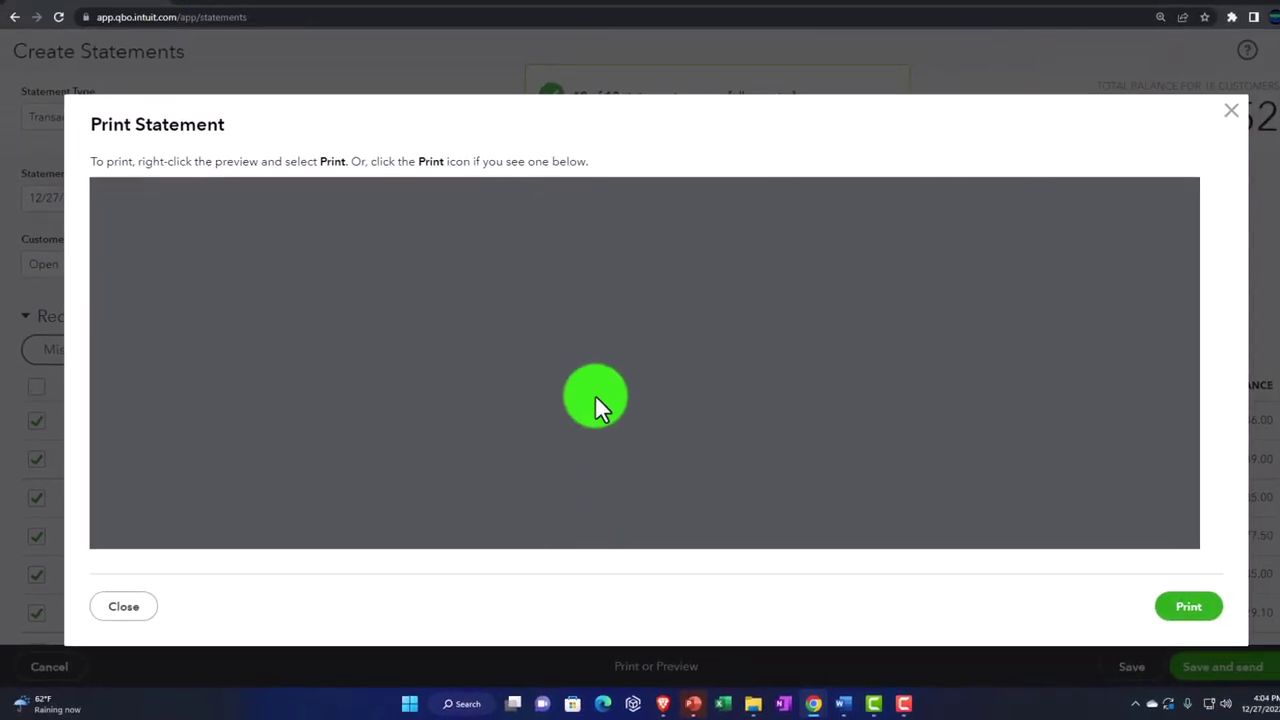
scroll(580, 405, "down", 3)
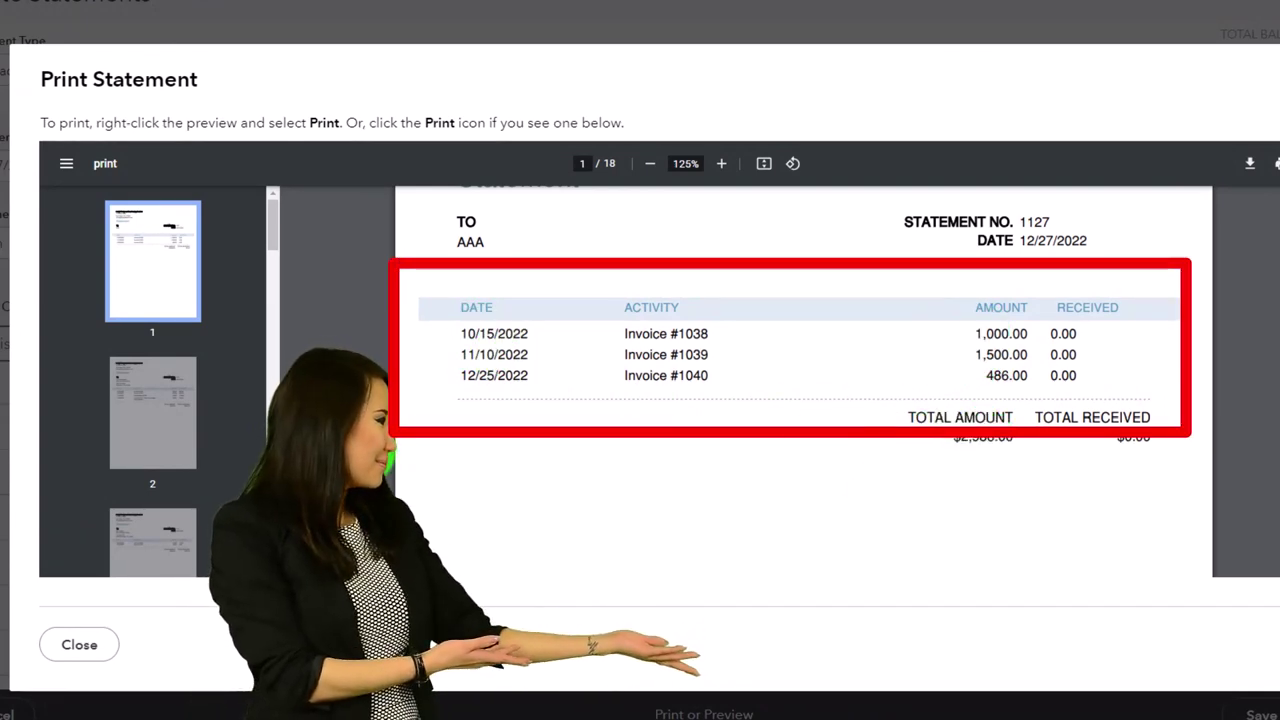
left_click(151, 444)
scroll(500, 429, "down", 3)
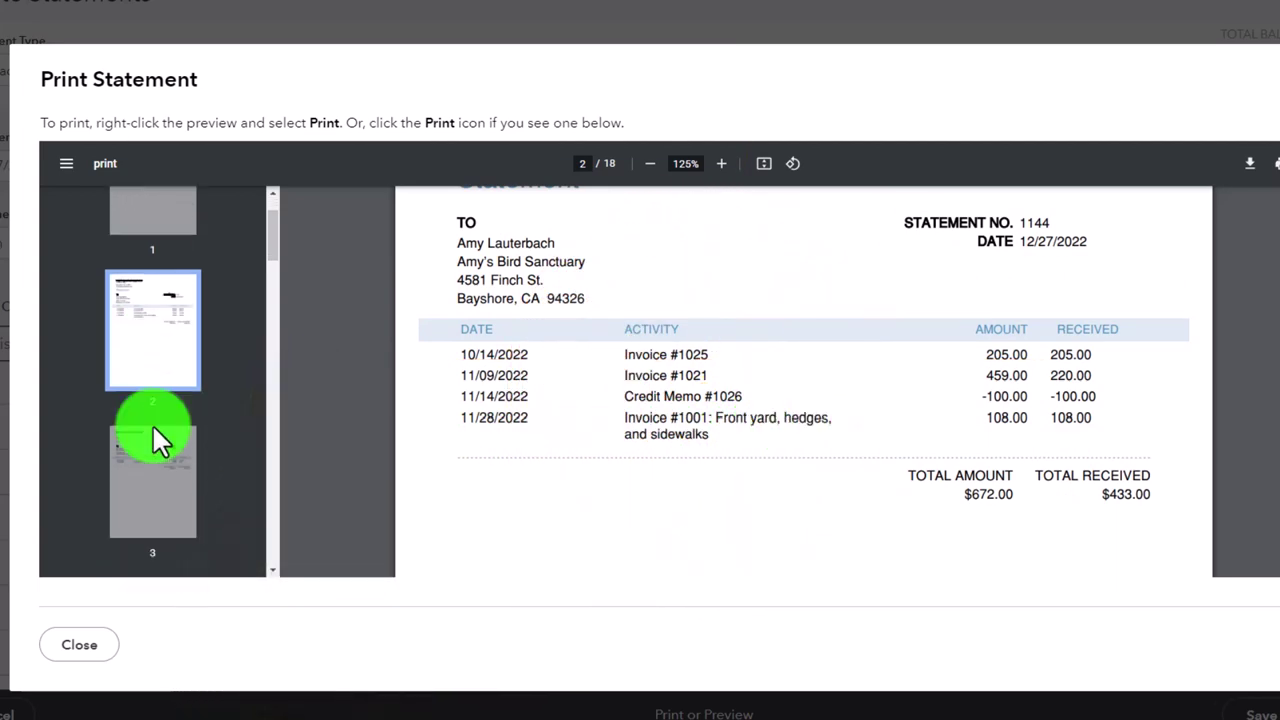
left_click(155, 438)
scroll(654, 448, "down", 3)
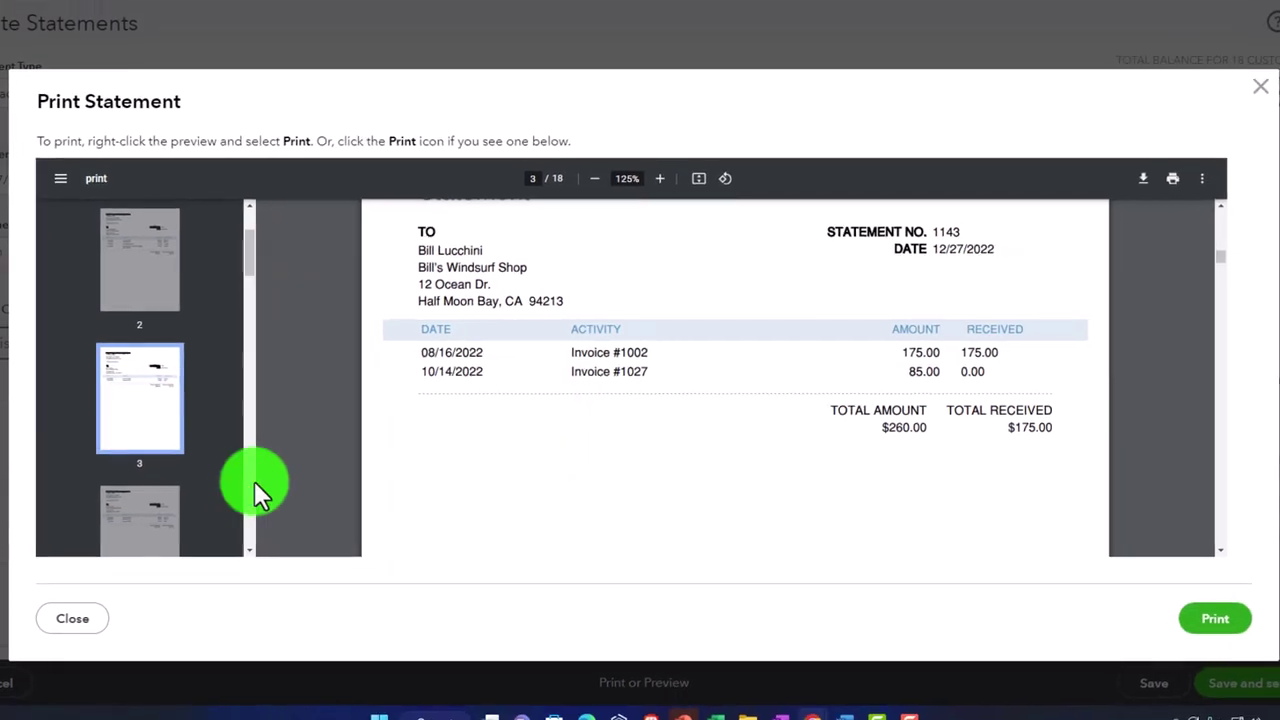
left_click(140, 515)
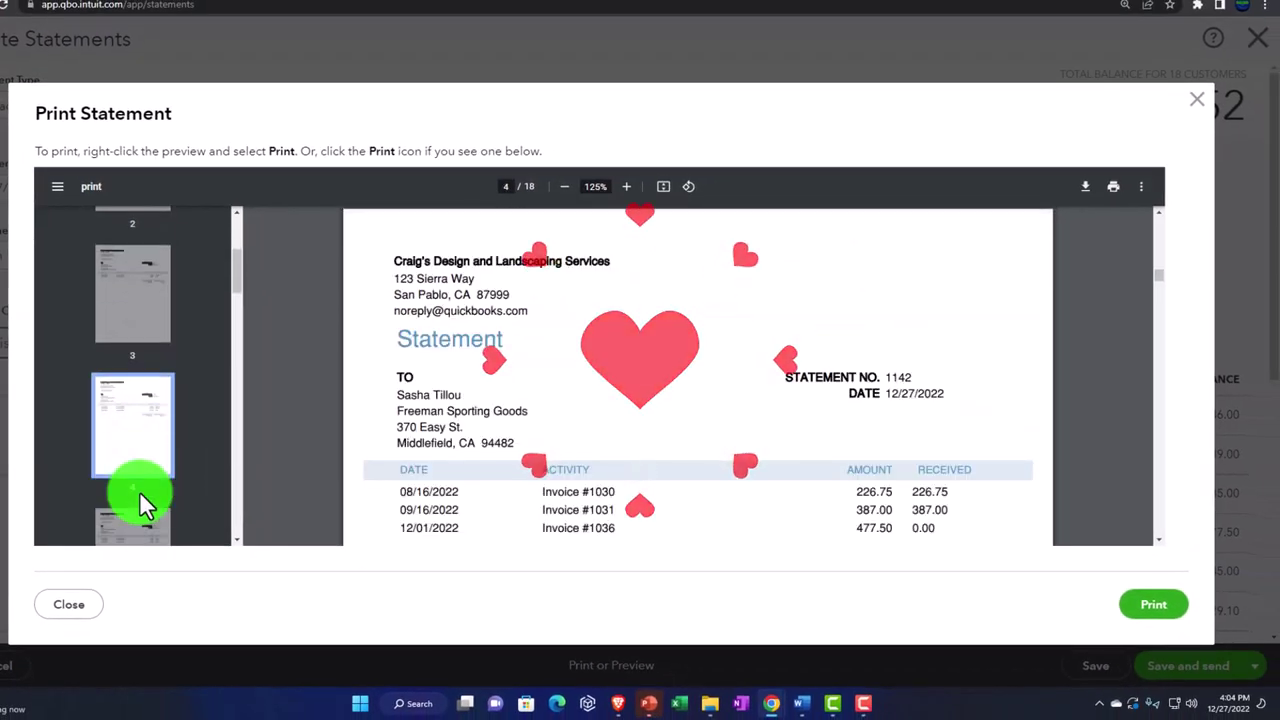
scroll(139, 491, "down", 1)
left_click(136, 425)
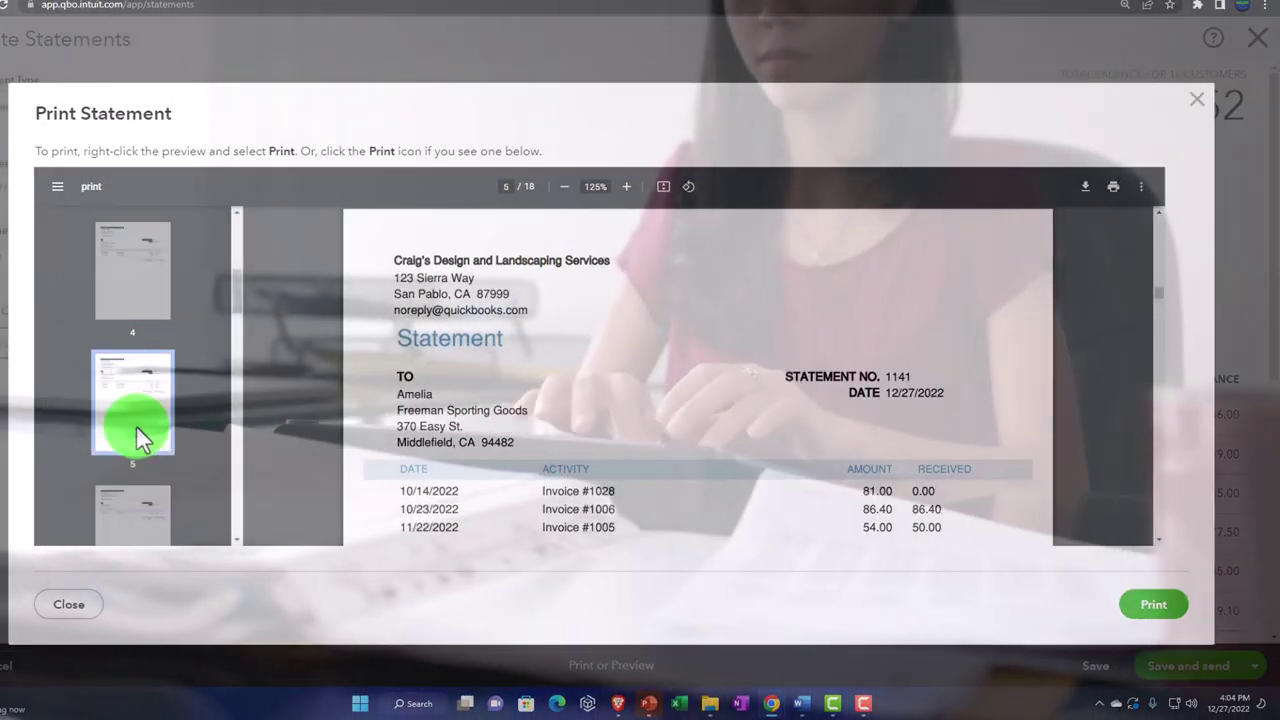
scroll(136, 425, "down", 2)
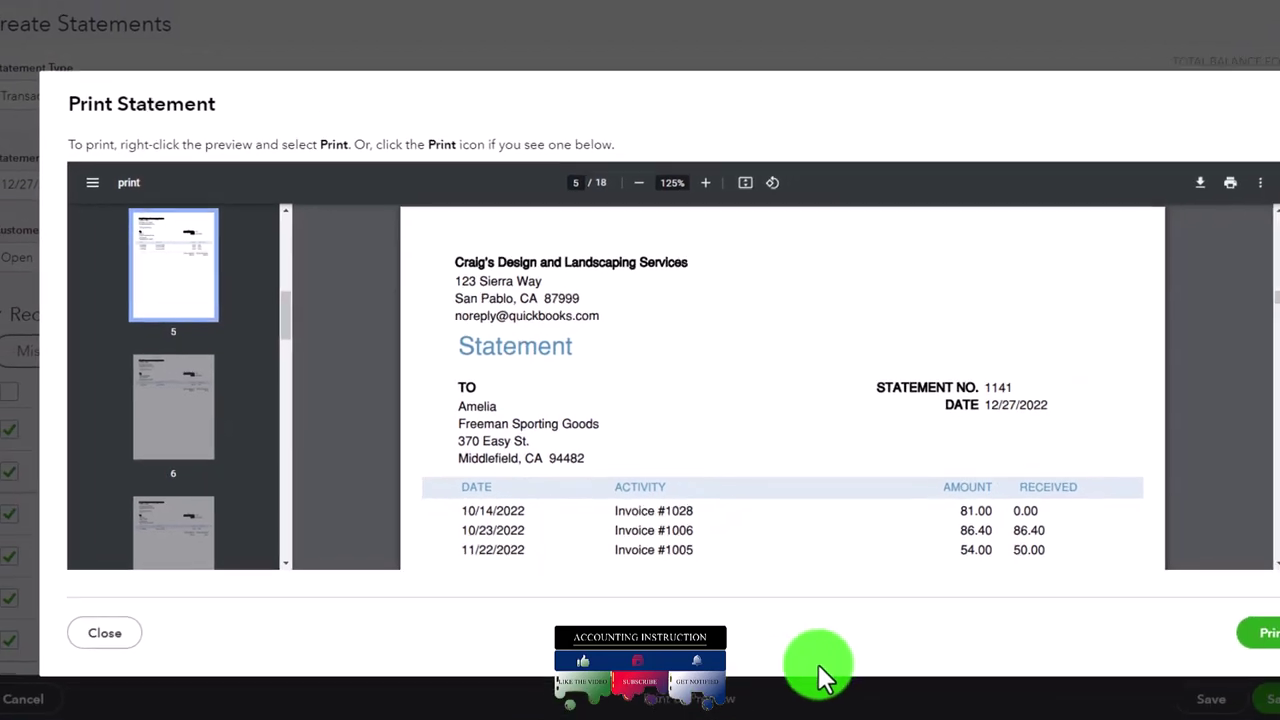
left_click(1209, 124)
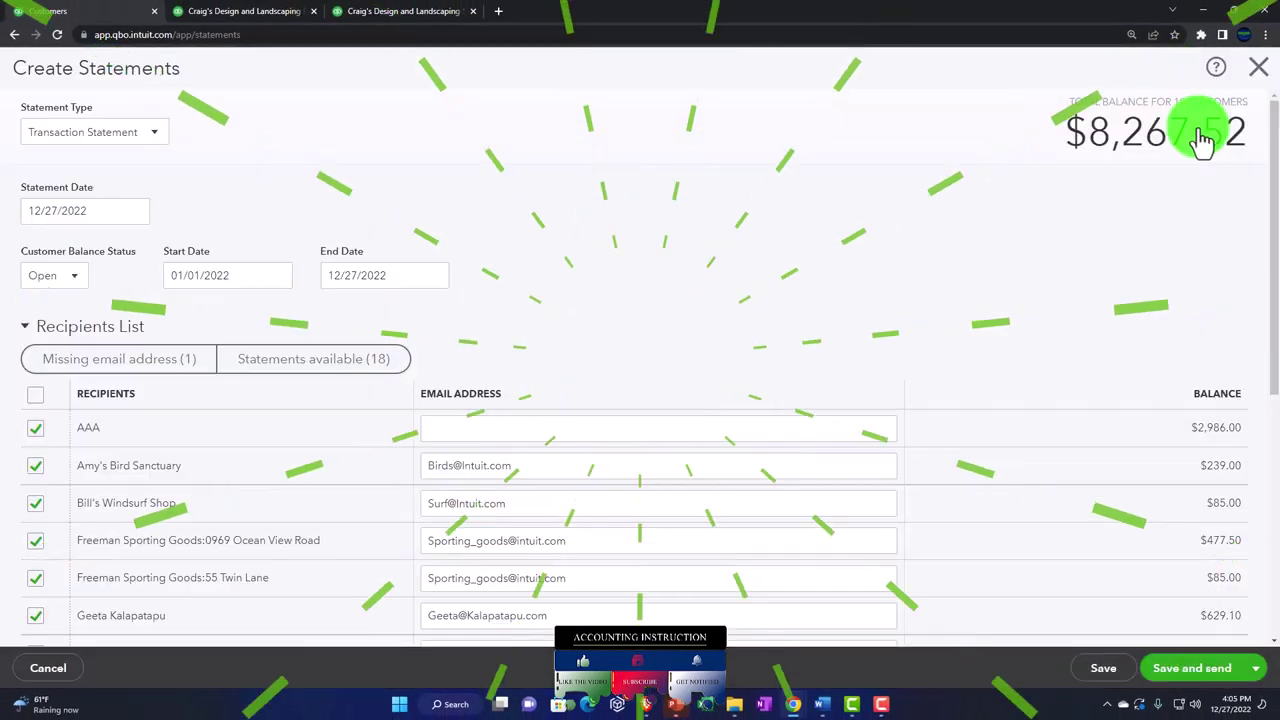
left_click(1258, 67)
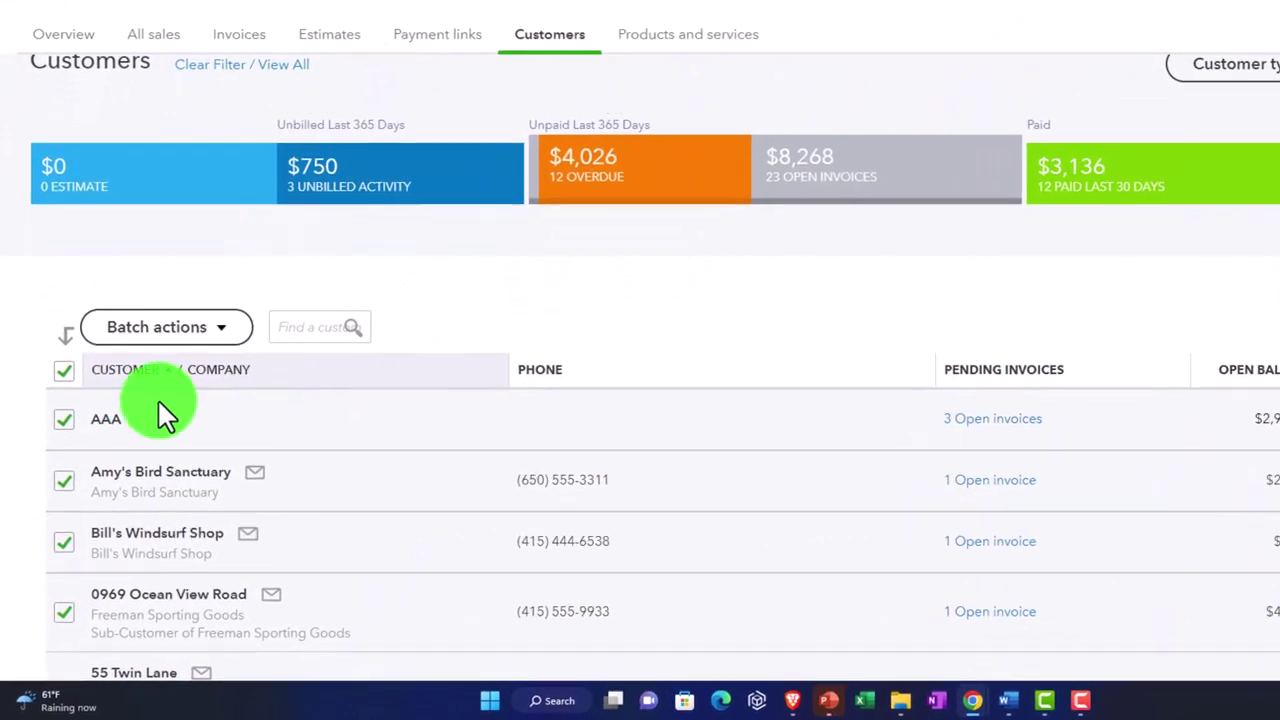
- Open customer AAA's 12/25/2022 invoice and add the Rock Fountain product on line 2
left_click(112, 420)
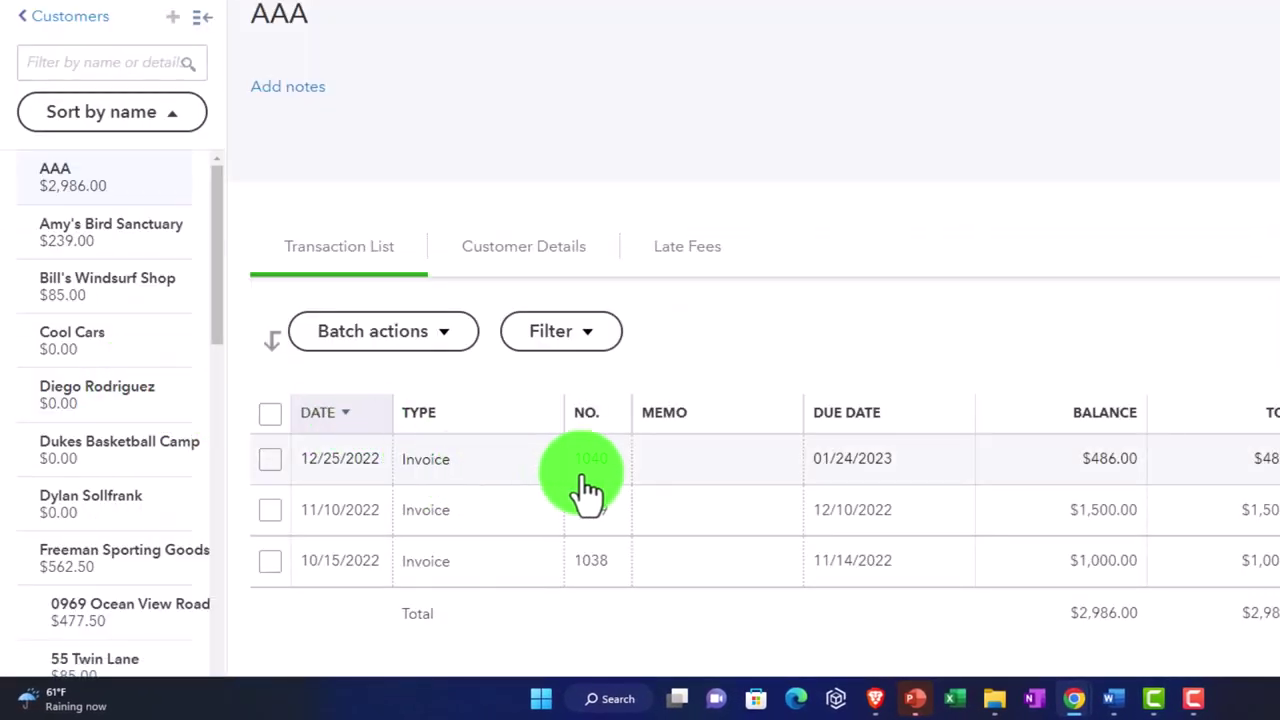
left_click(472, 480)
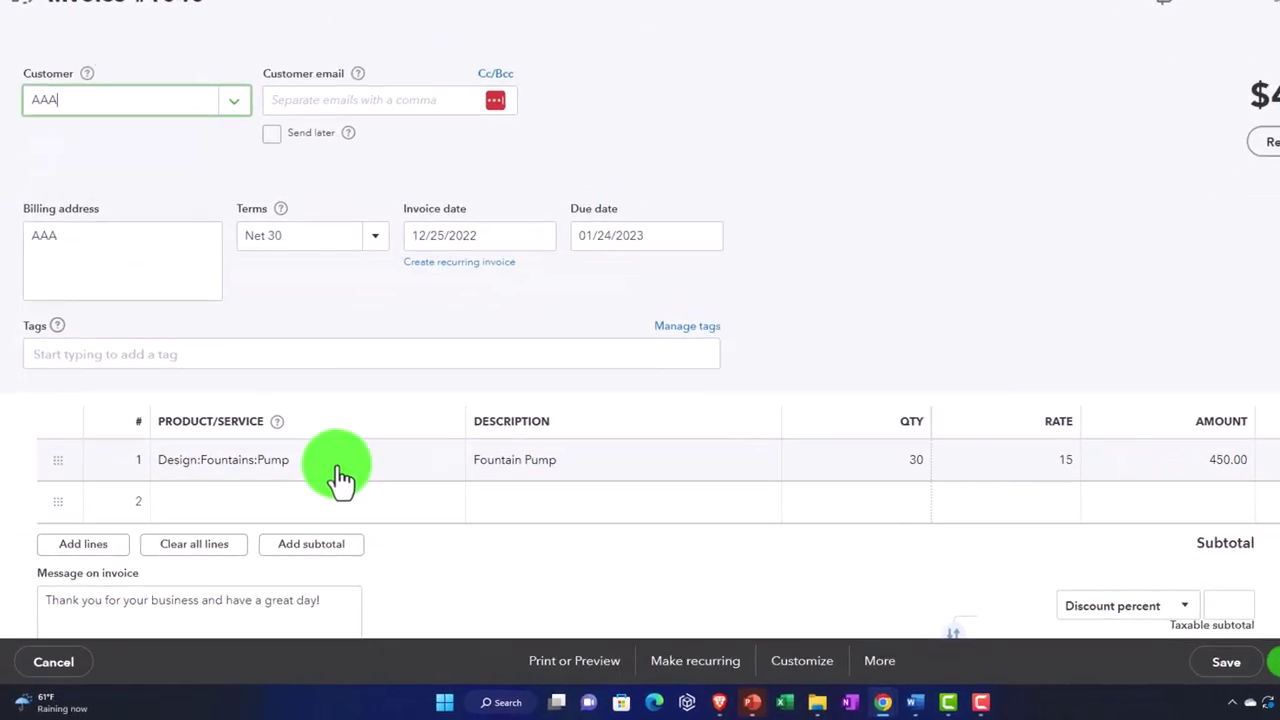
left_click(300, 488)
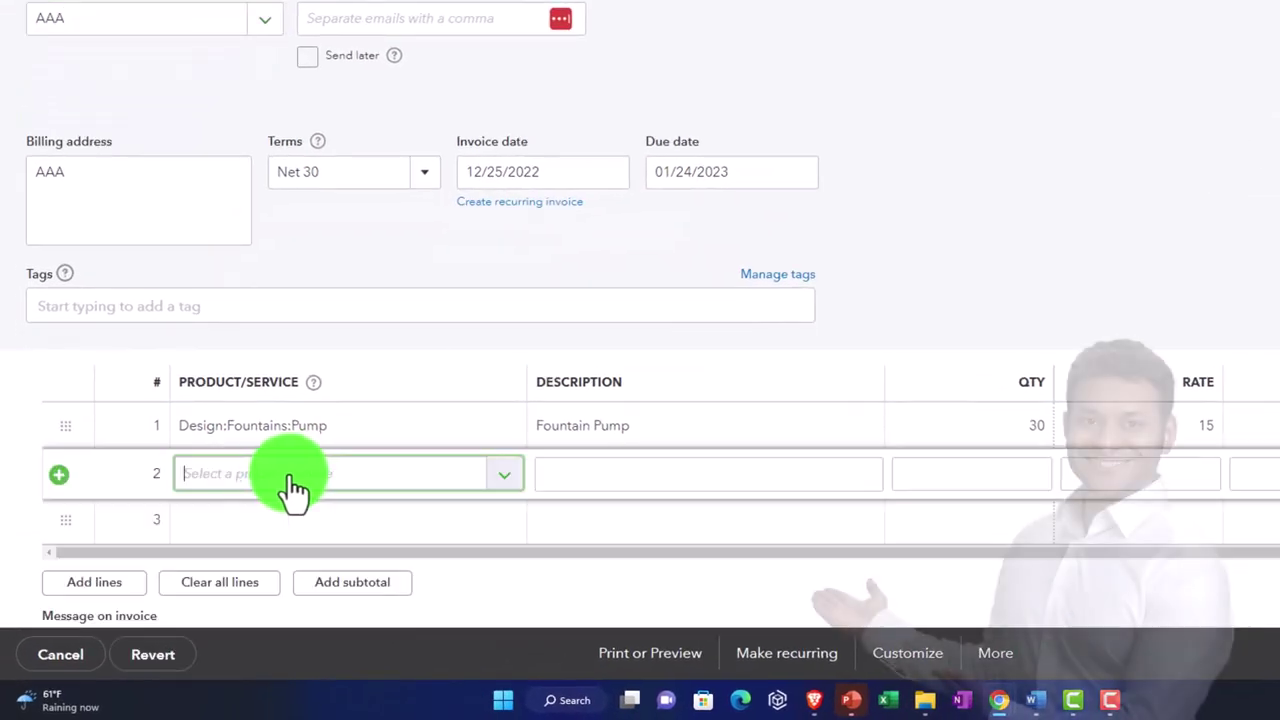
left_click(503, 487)
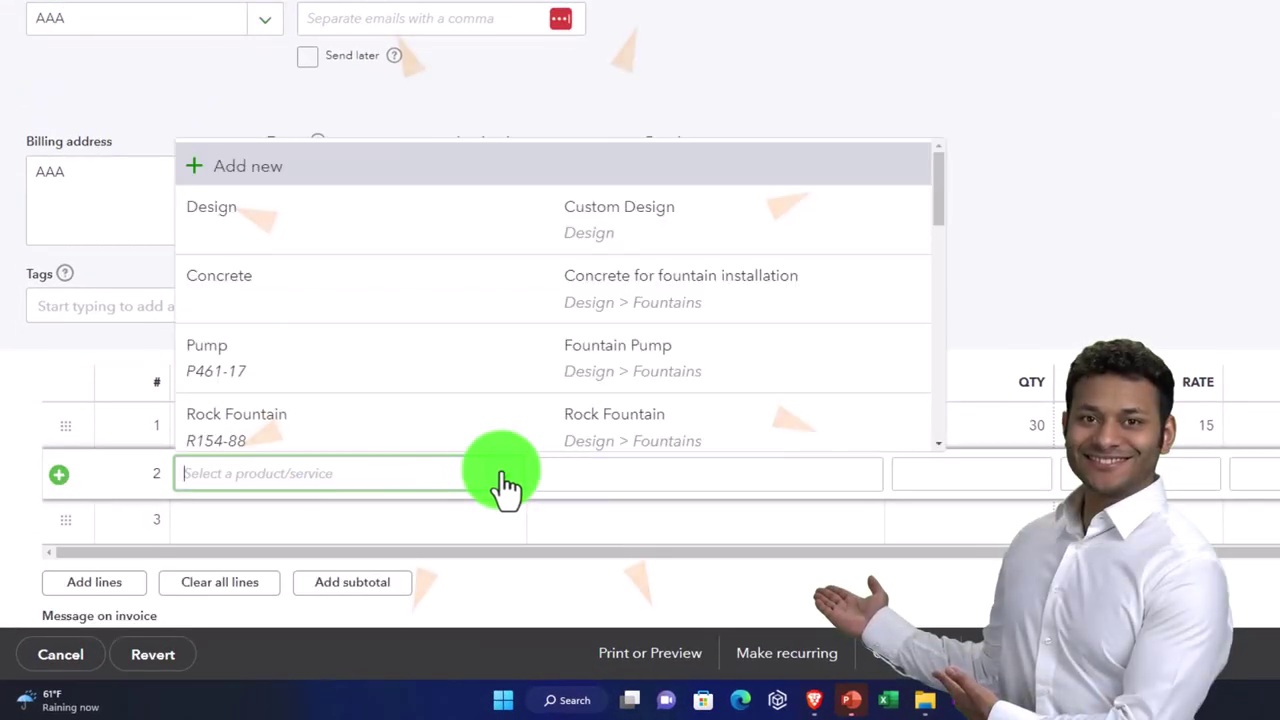
left_click(445, 437)
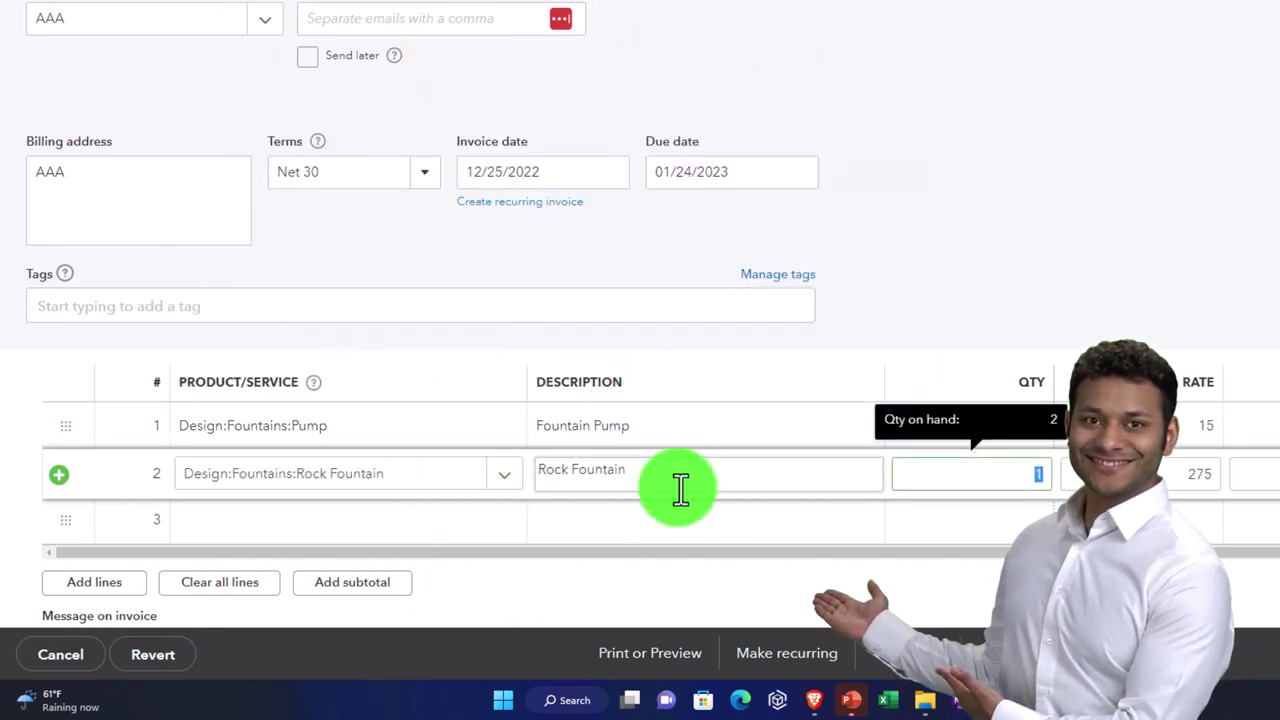
- Add Design:Services on line 3 of the invoice at a rate of 20, then save and close the invoice
left_click(268, 522)
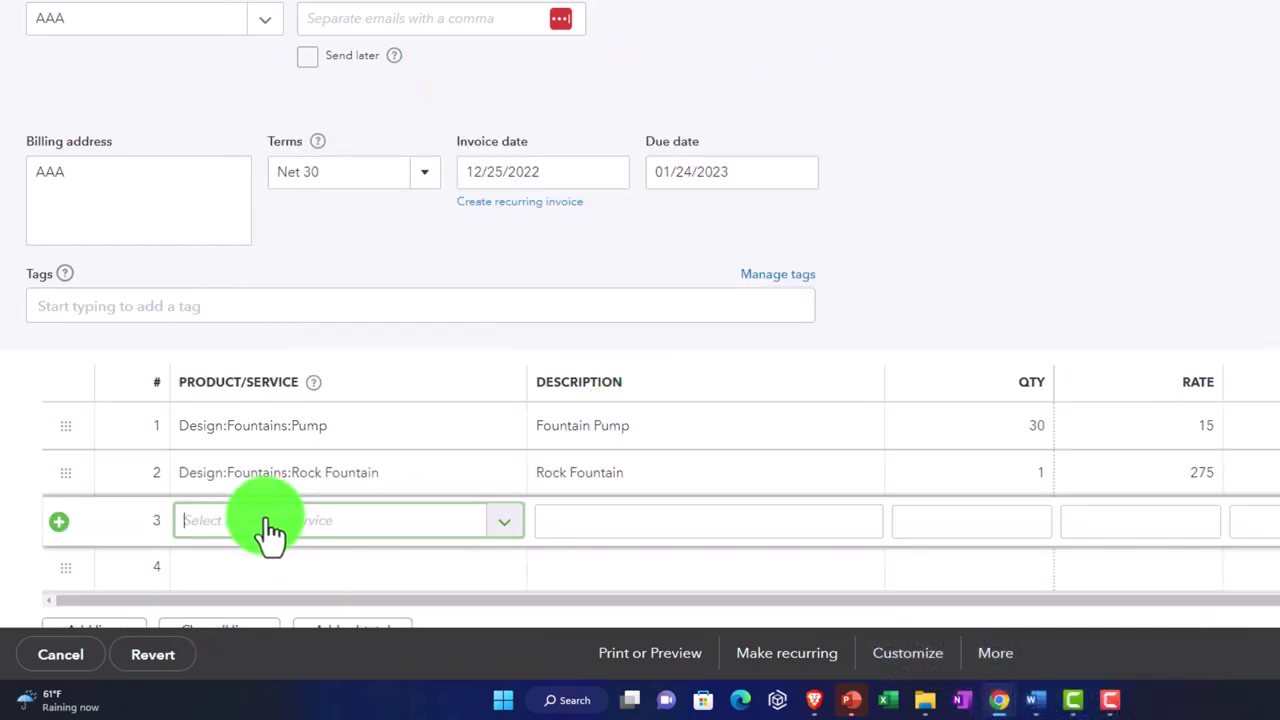
type("ser")
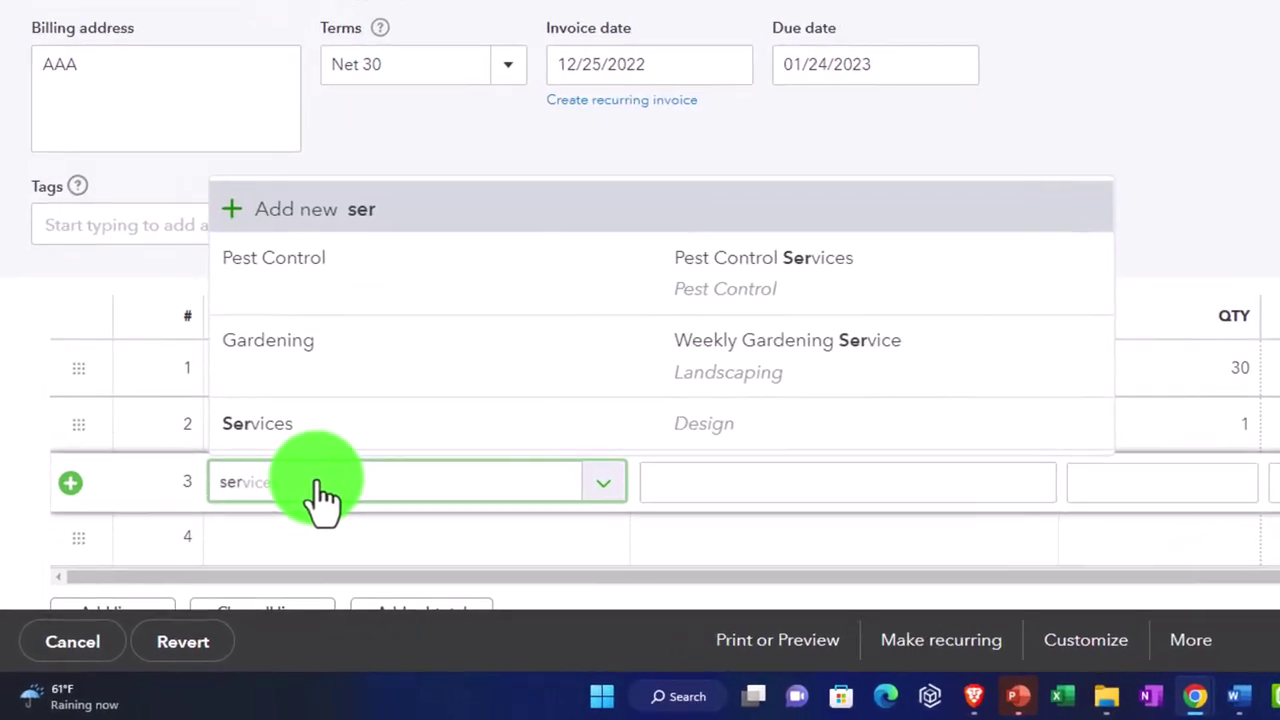
left_click(313, 425)
key("Tab")
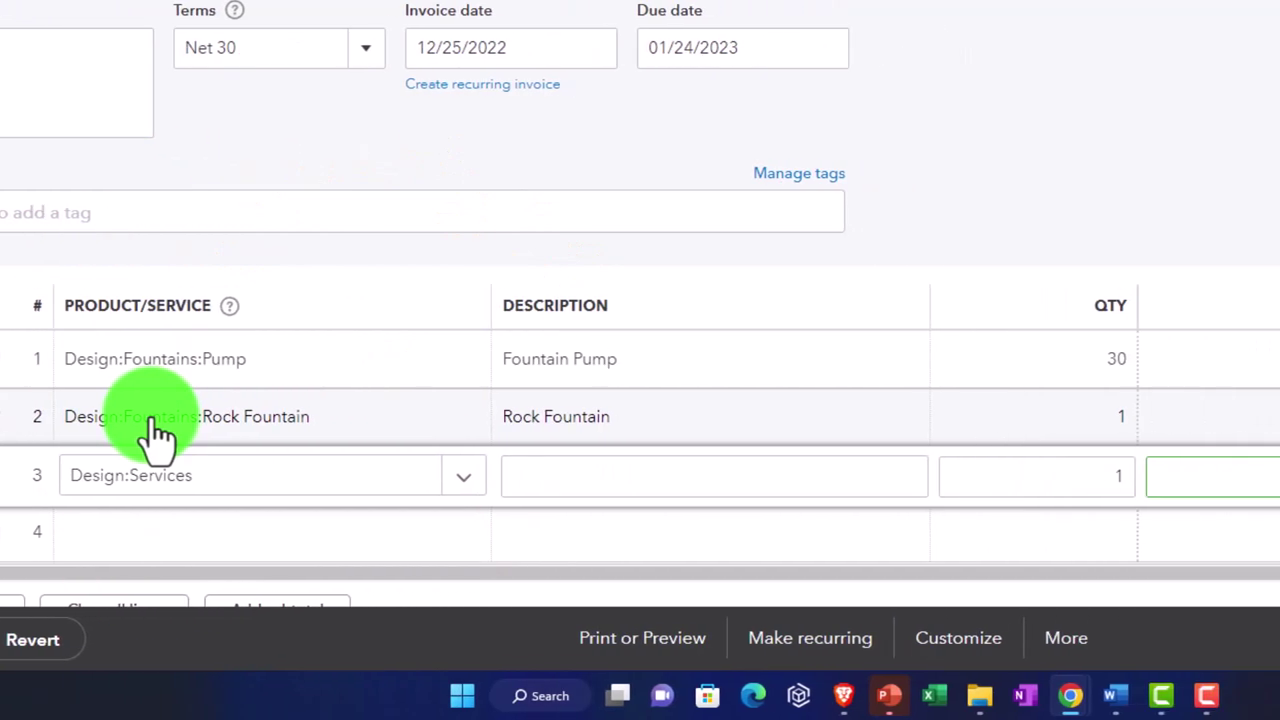
type("20")
key("Tab")
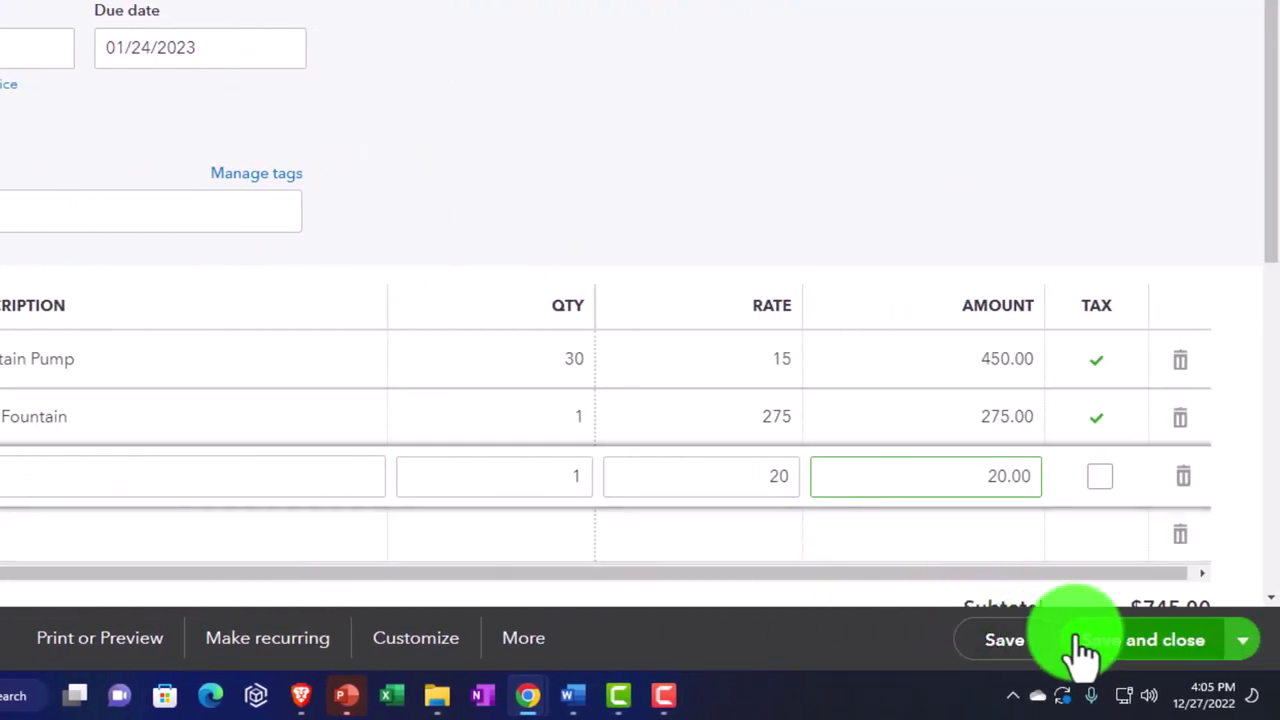
left_click(1103, 650)
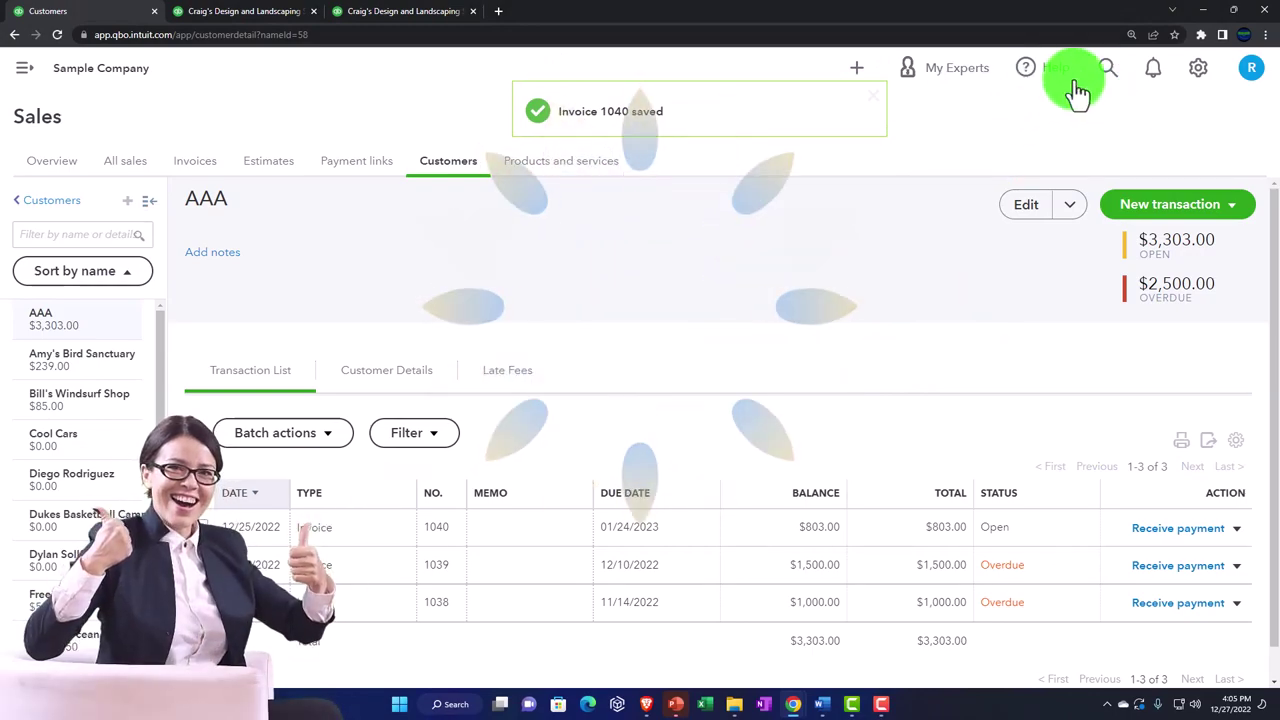
- Start a new statement, preview the transaction statements for the default date range, examine AAA's page and close the preview
left_click(965, 77)
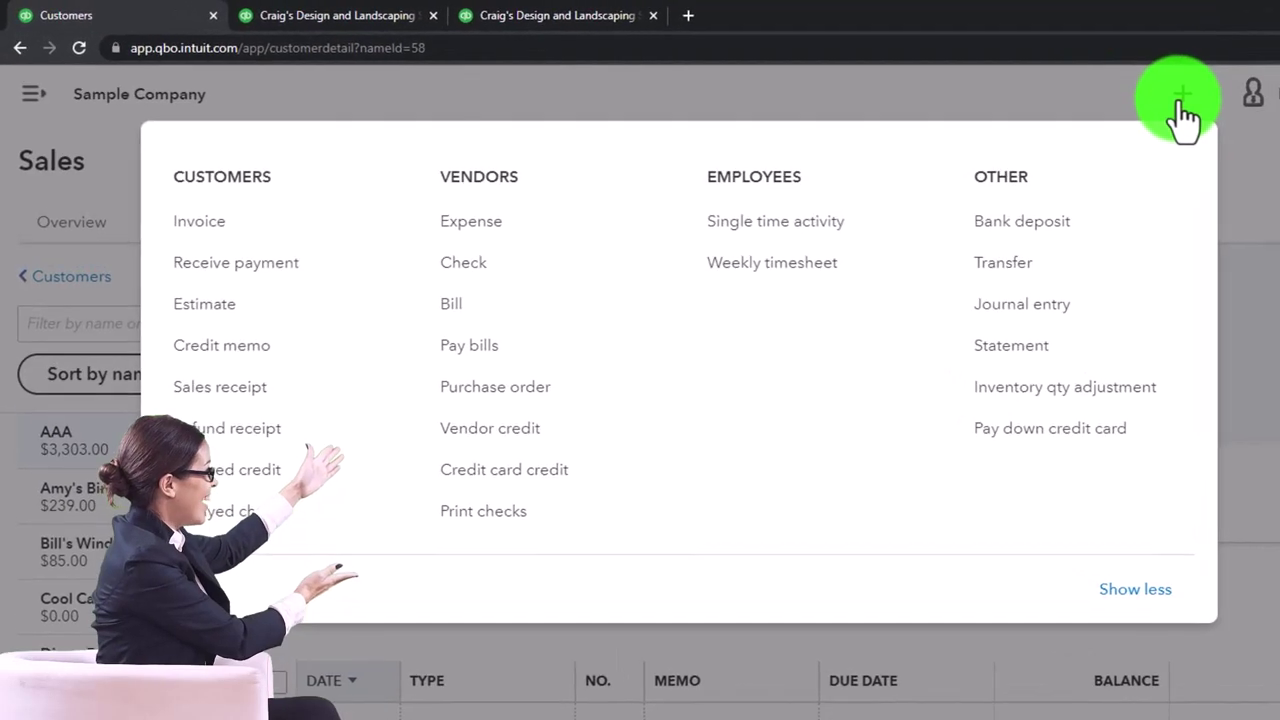
left_click(1025, 345)
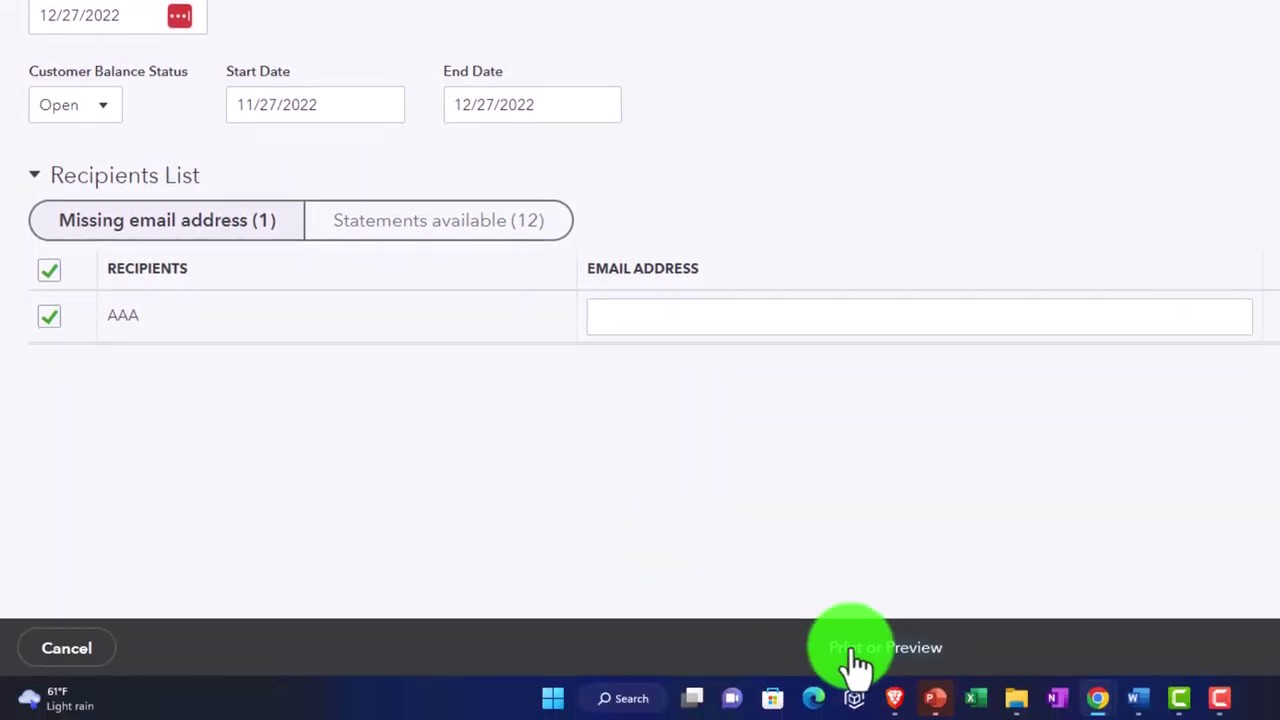
left_click(840, 652)
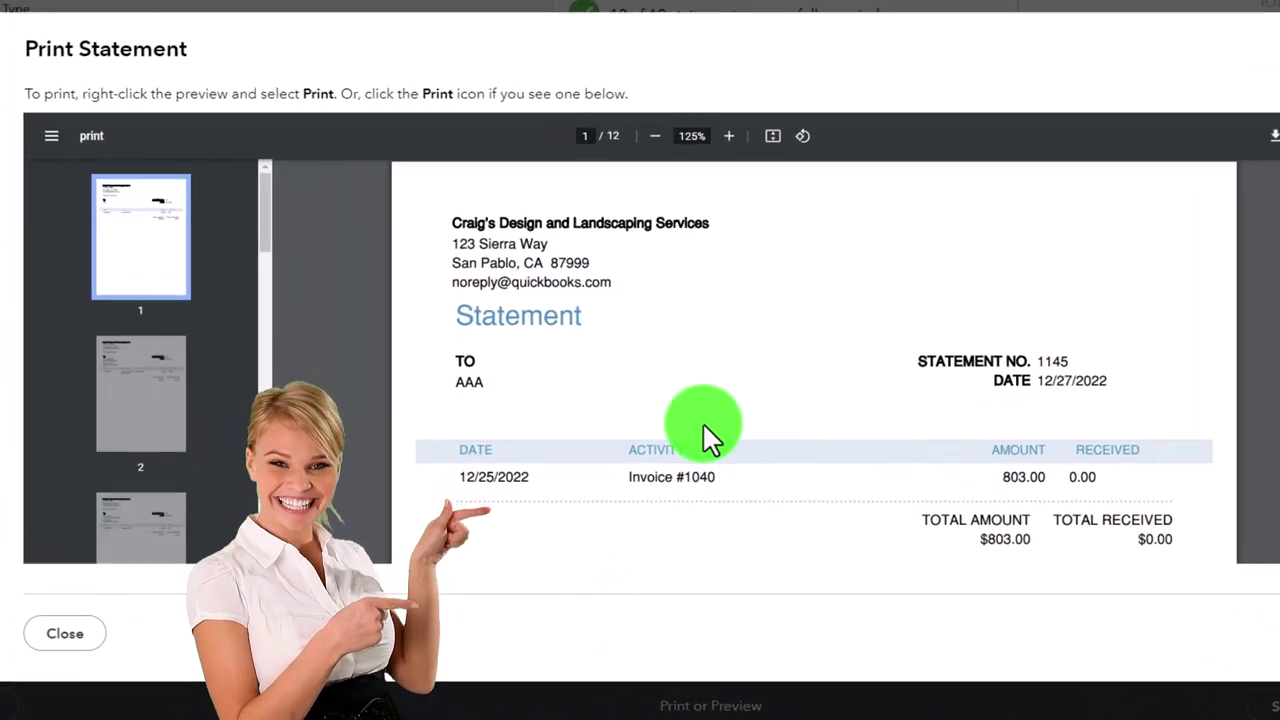
scroll(714, 422, "down", 2)
scroll(714, 422, "up", 2)
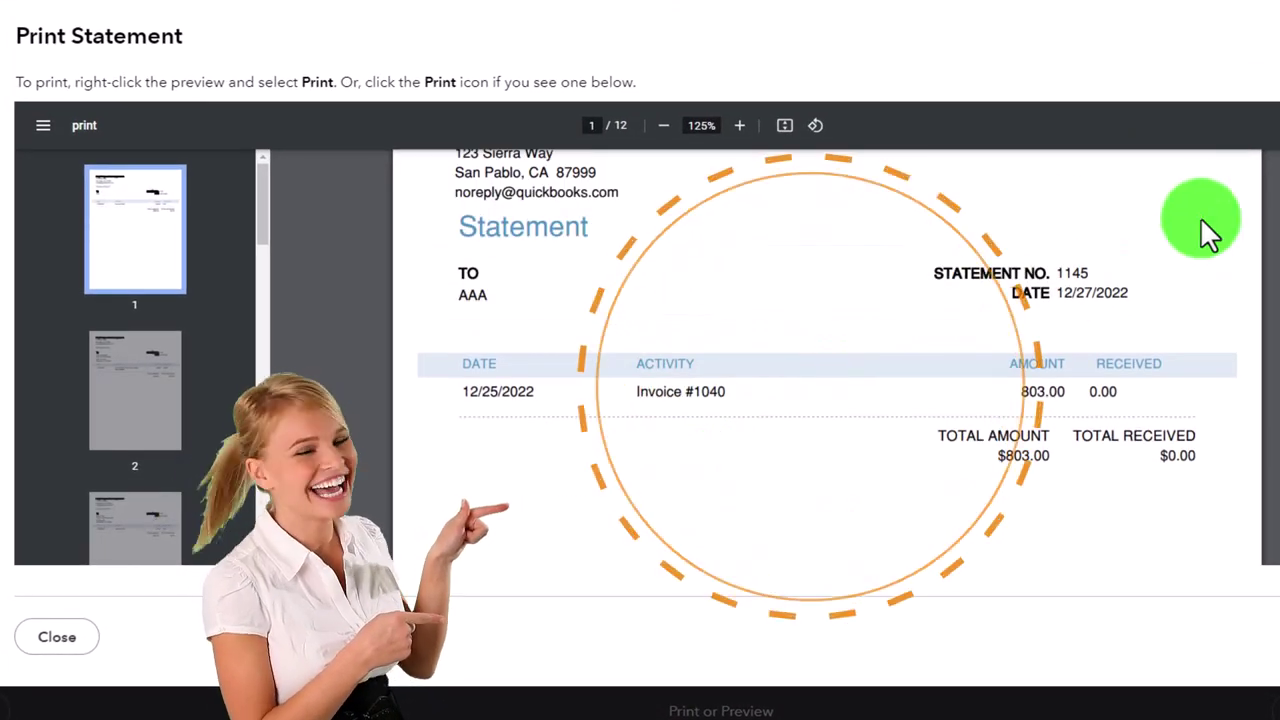
left_click(57, 637)
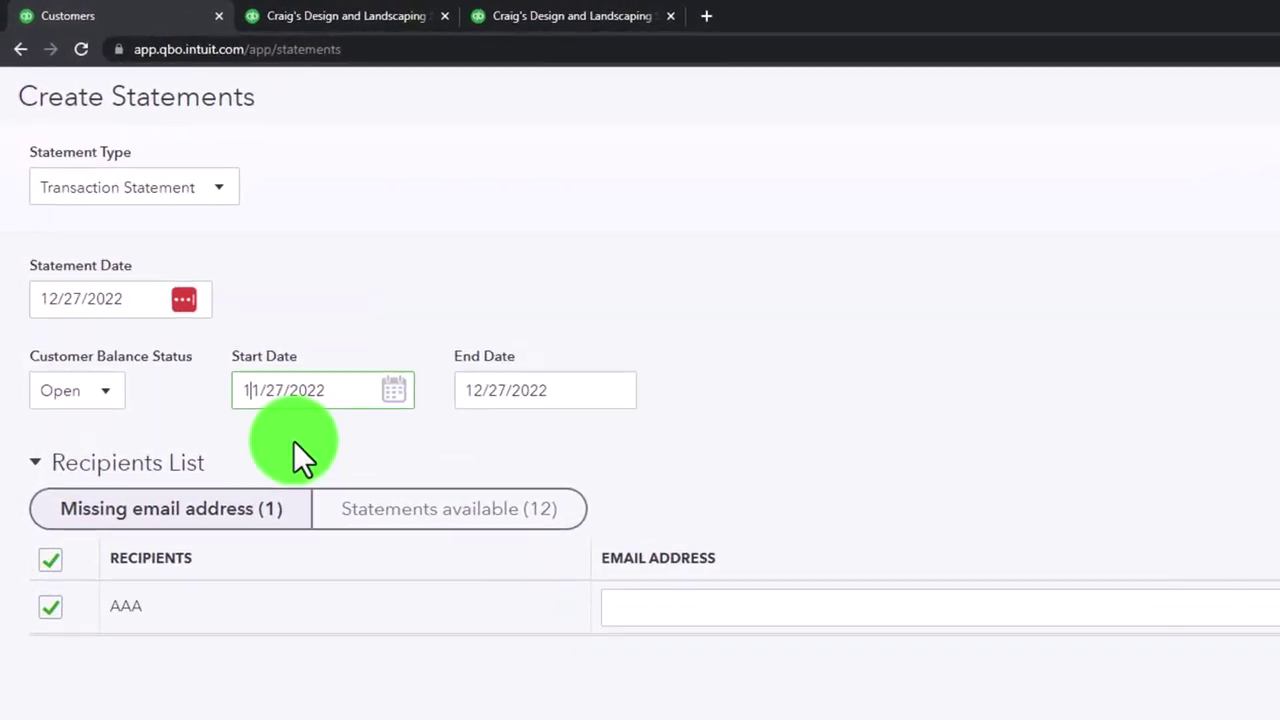
- Set the transaction statement's start date to 01/01/2022 and apply the new date range
key("BackSpace")
key("BackSpace")
key("BackSpace")
key("BackSpace")
key("BackSpace")
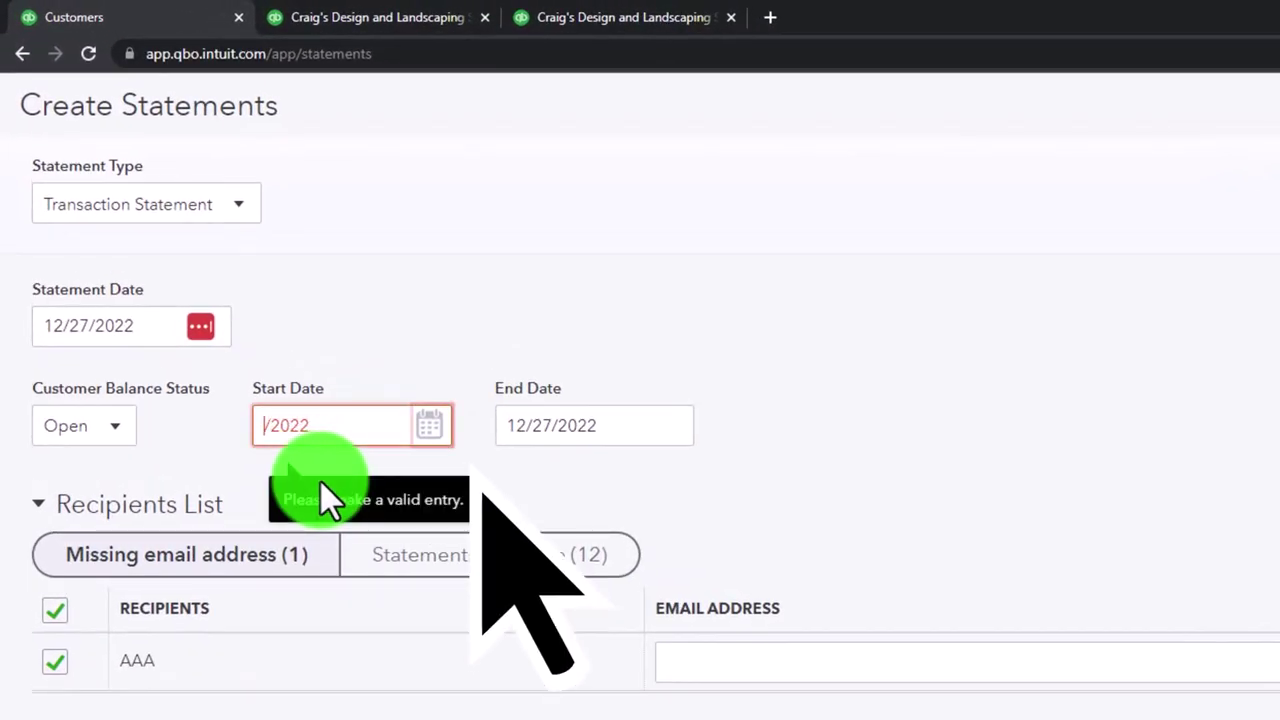
type("01")
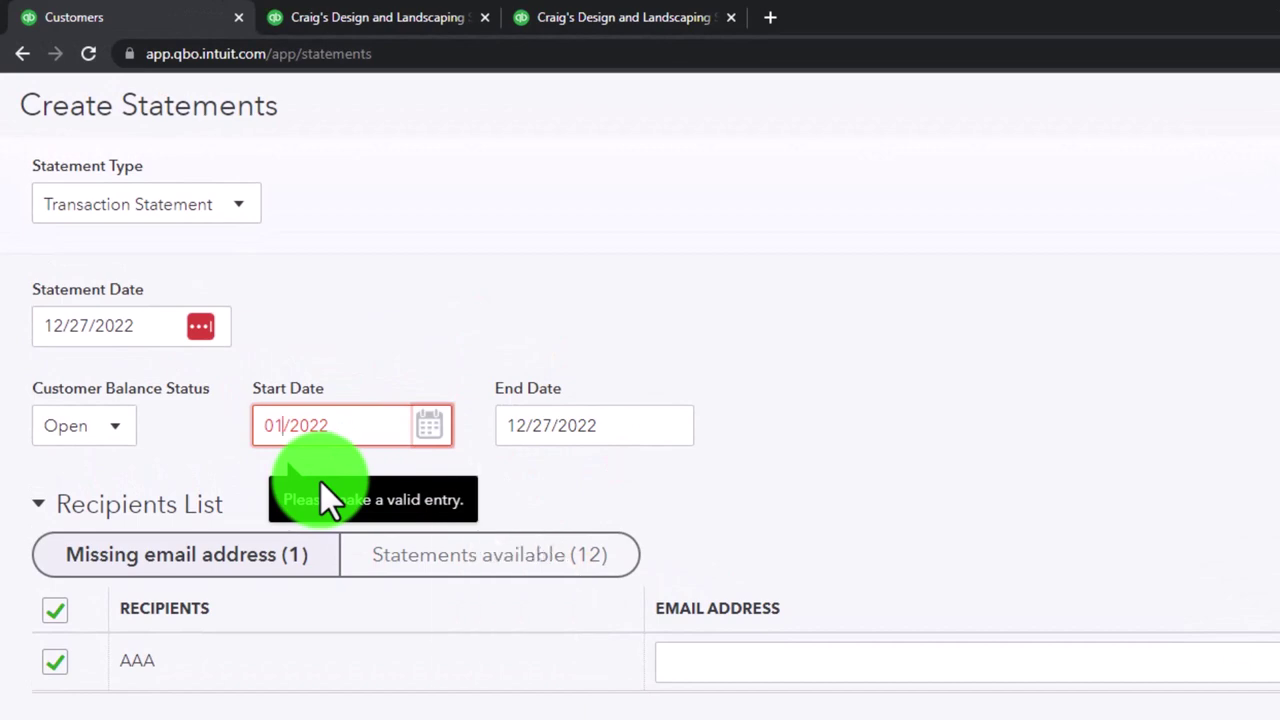
type("/0")
type("1")
key("Tab")
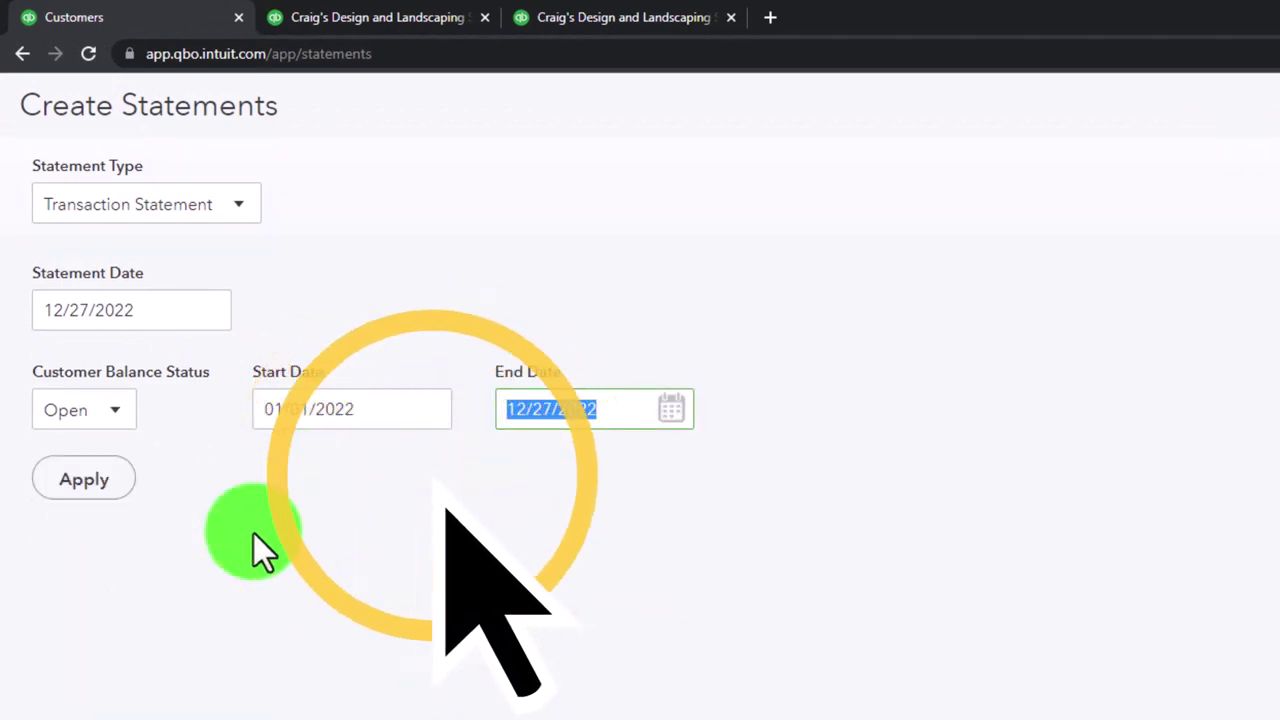
left_click(86, 485)
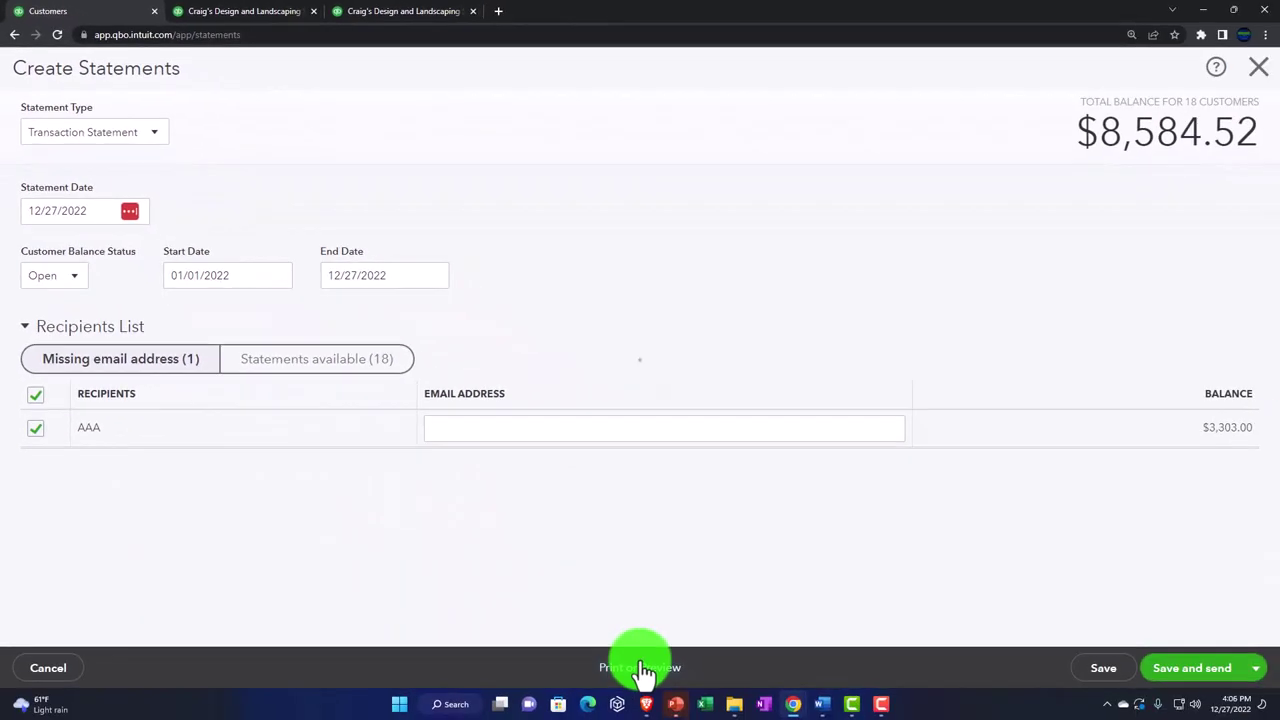
- Preview the transaction statements, examine AAA's invoices and amounts received on page 1, and close the preview
left_click(641, 668)
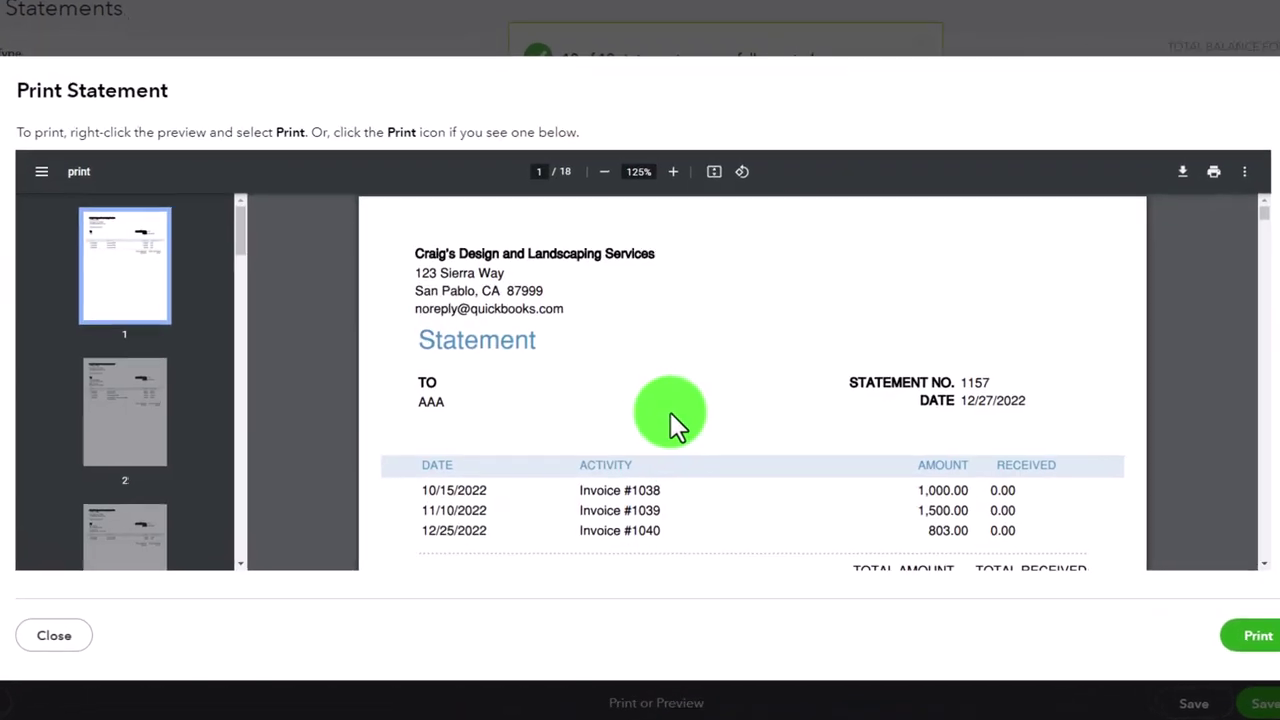
scroll(653, 417, "down", 2)
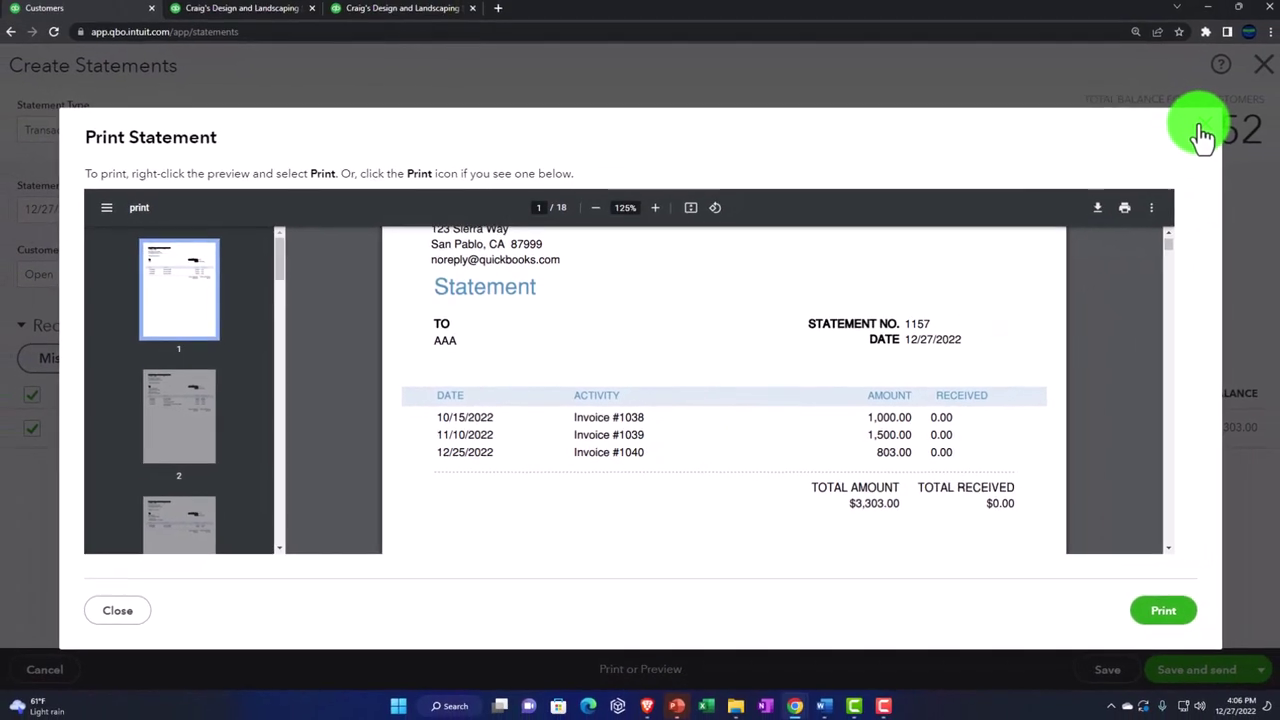
left_click(1197, 139)
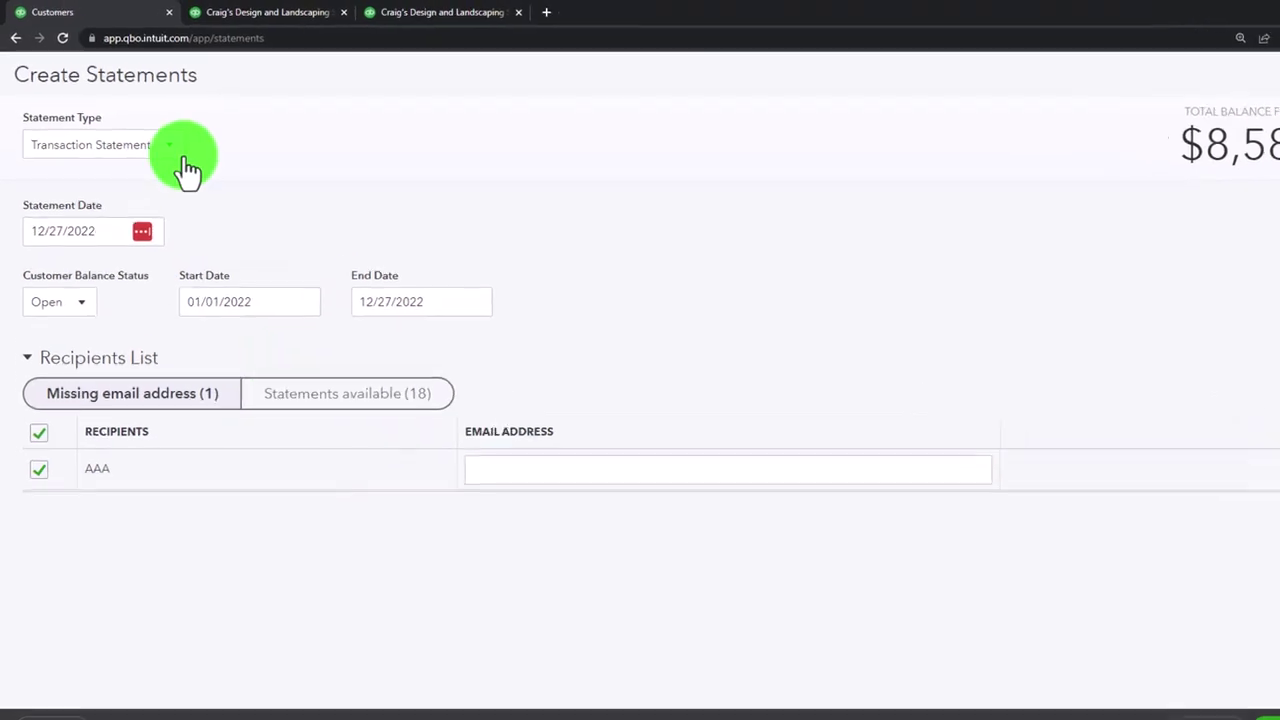
- Apply the Open Item (Last 365 days) statement type and examine AAA's due dates and open amounts in the print preview
left_click(150, 131)
left_click(150, 262)
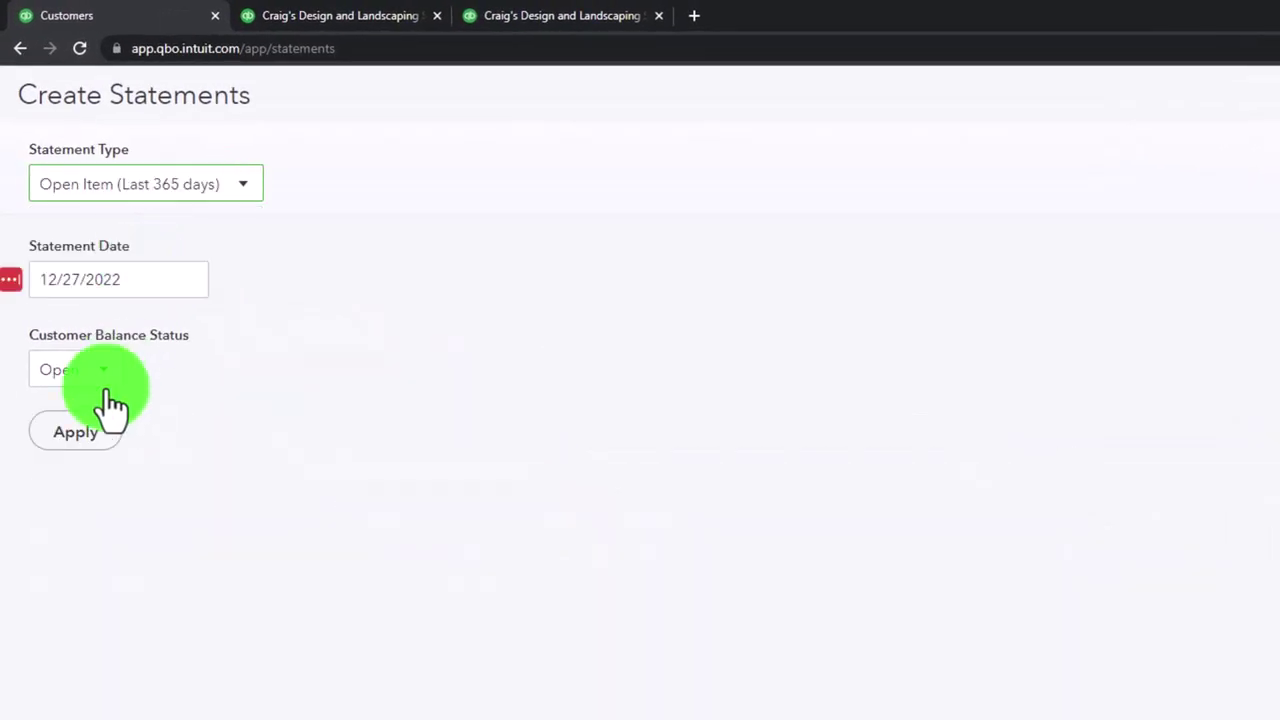
left_click(85, 437)
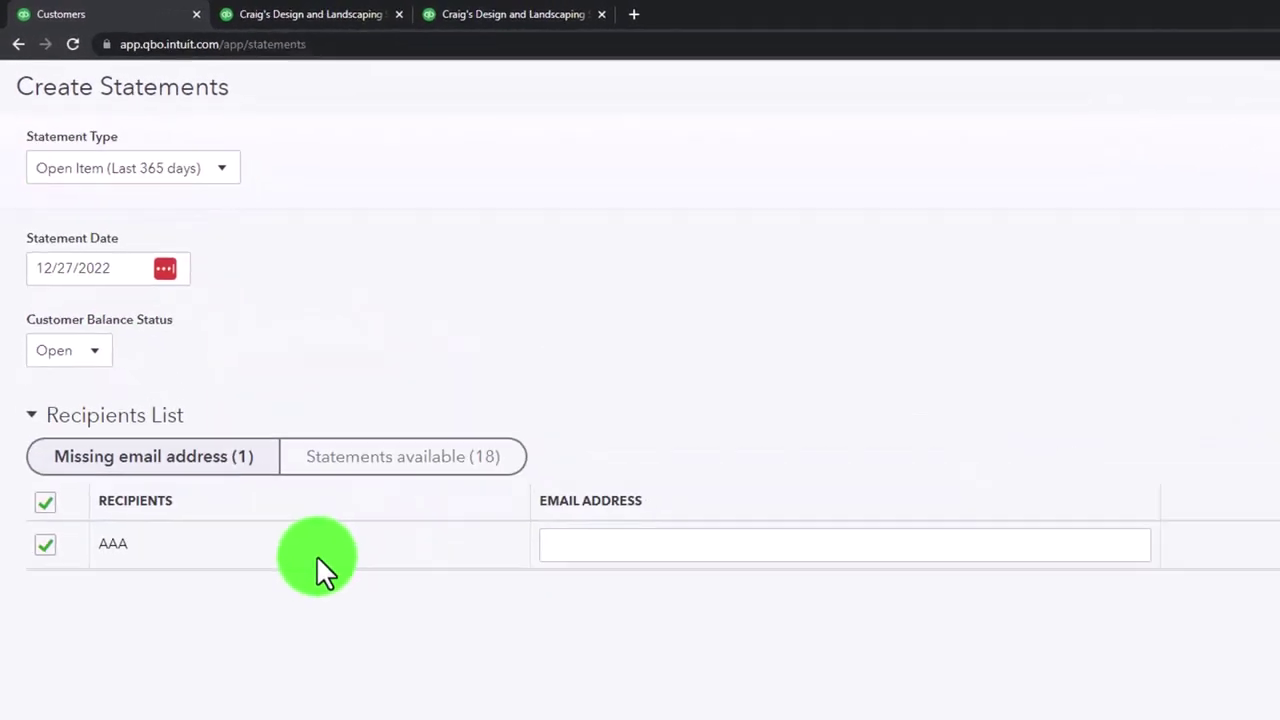
left_click(665, 716)
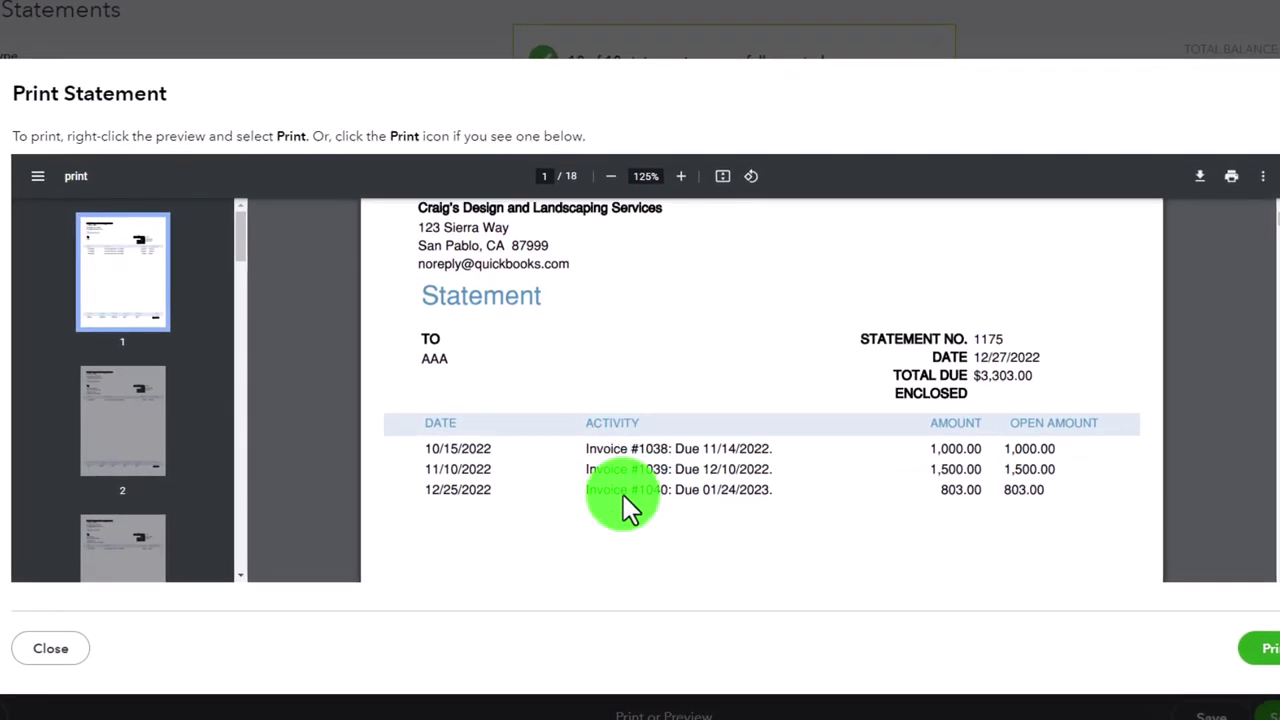
scroll(630, 485, "down", 1)
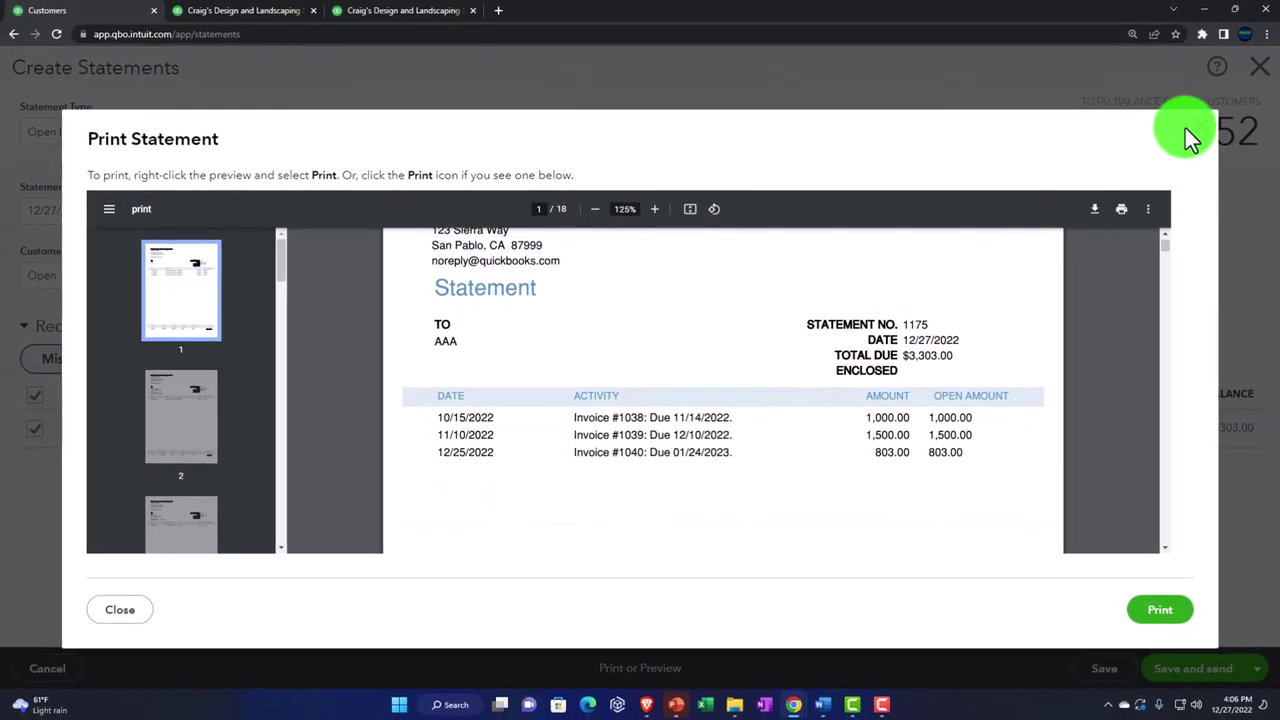
left_click(1182, 128)
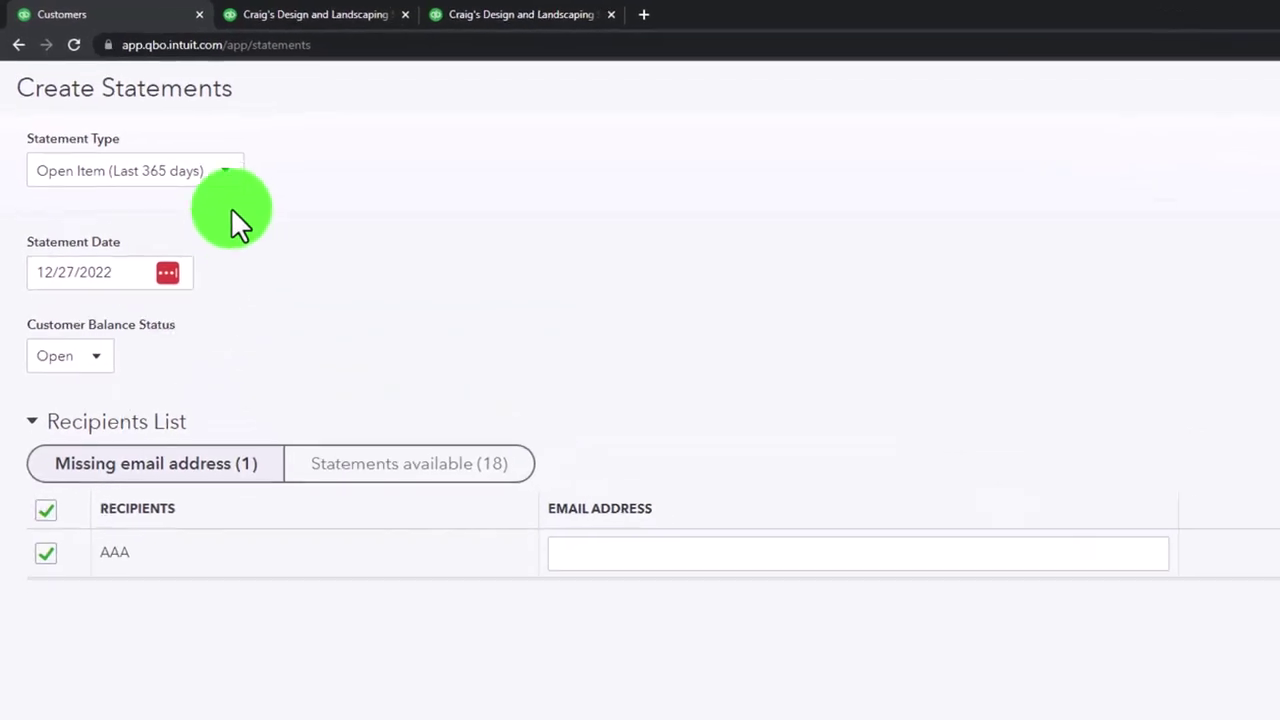
- Apply the Balance Forward statement type, examine AAA's running balance in the print preview, and exit statement creation
left_click(182, 140)
left_click(176, 220)
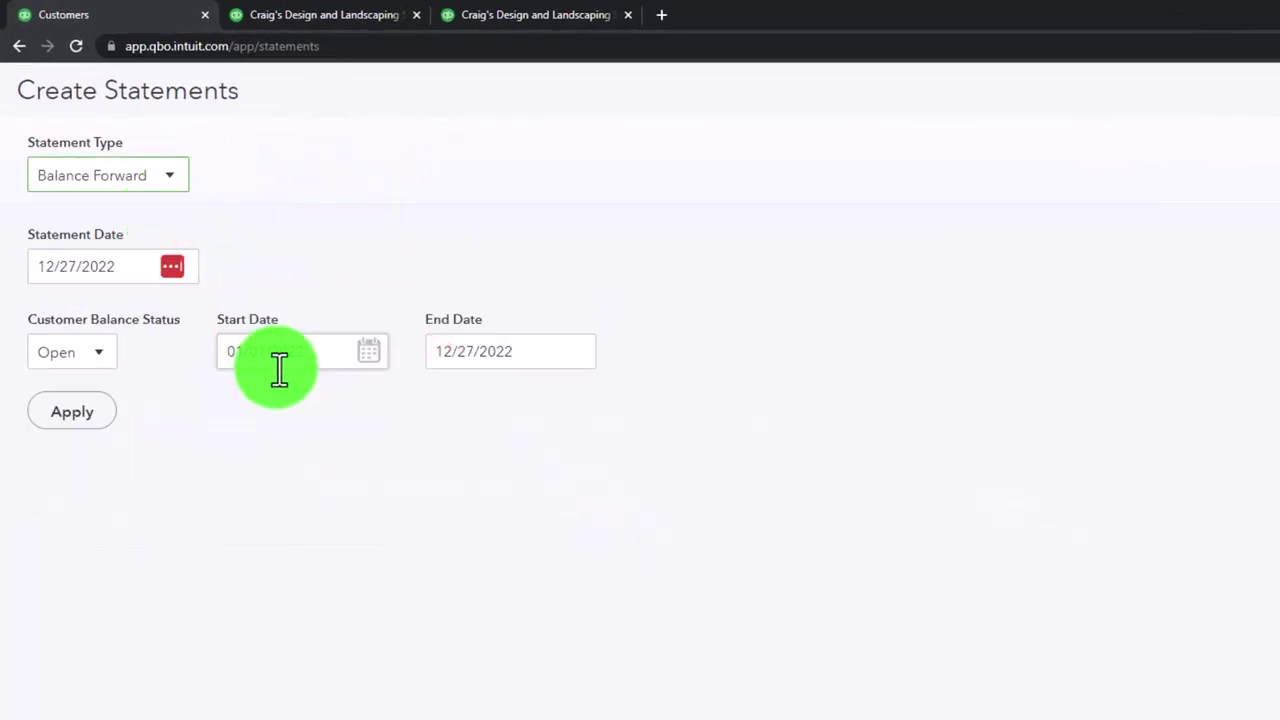
left_click(80, 418)
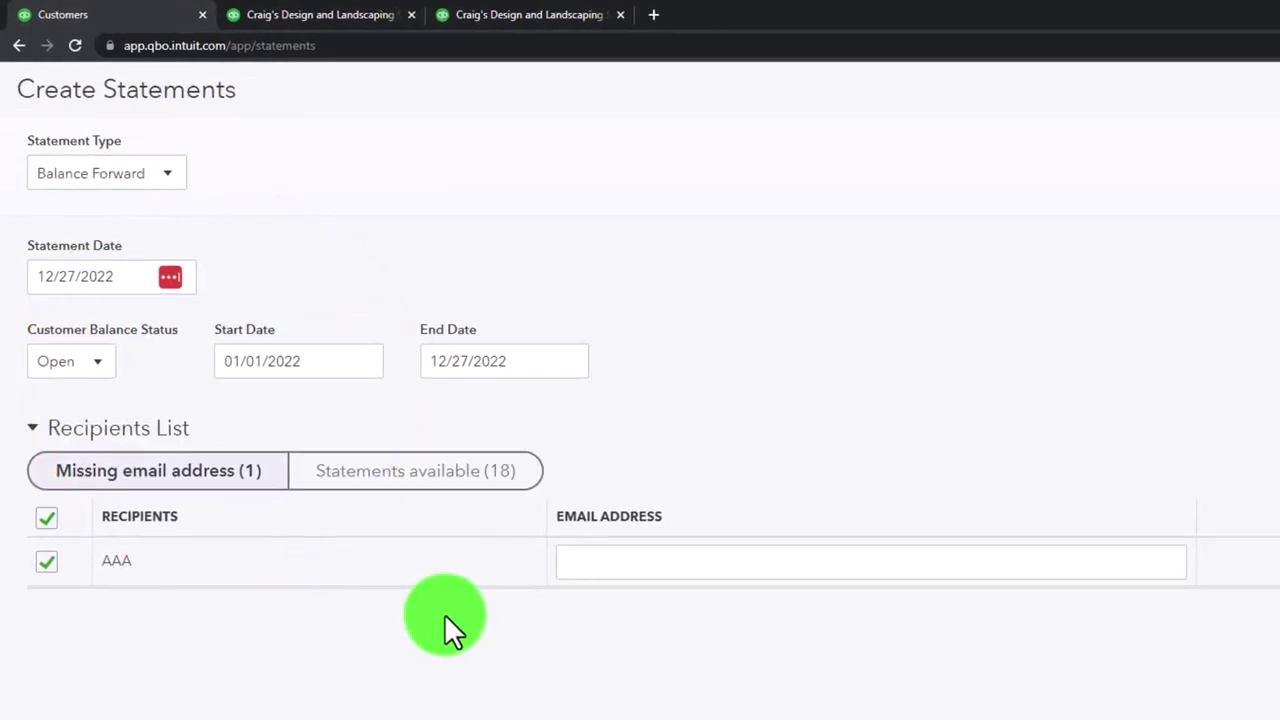
left_click(856, 719)
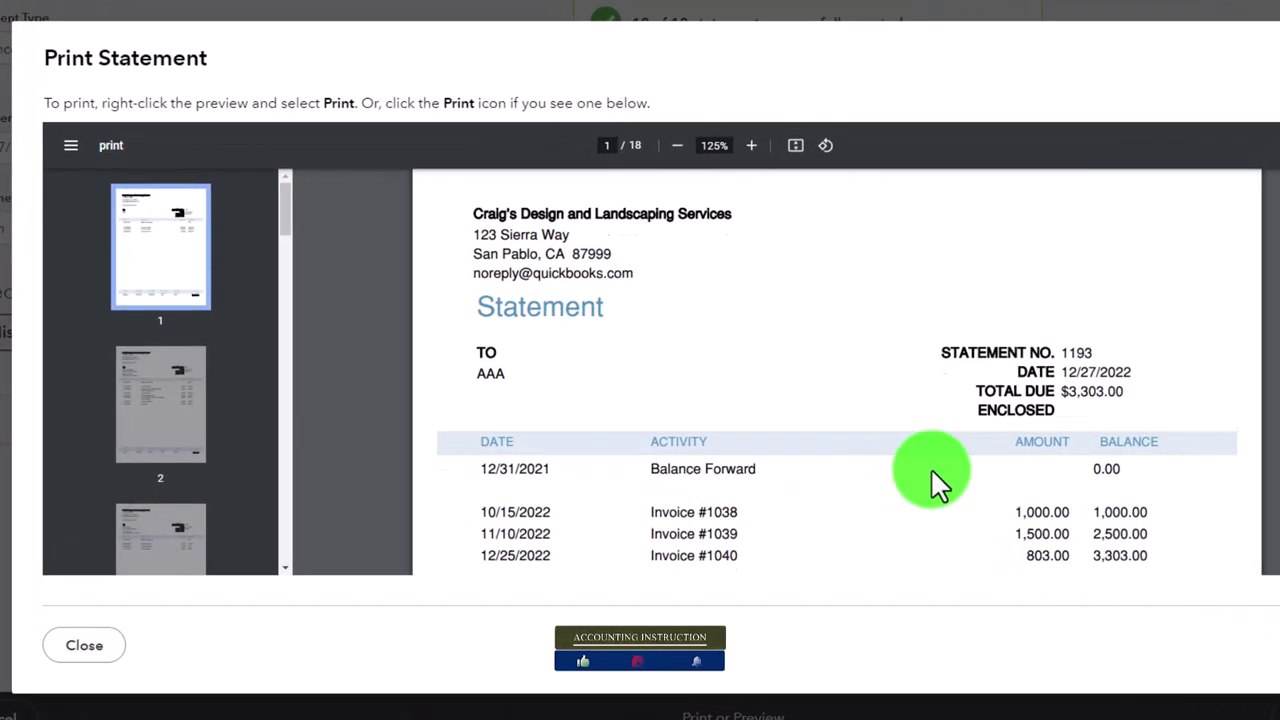
scroll(930, 467, "down", 3)
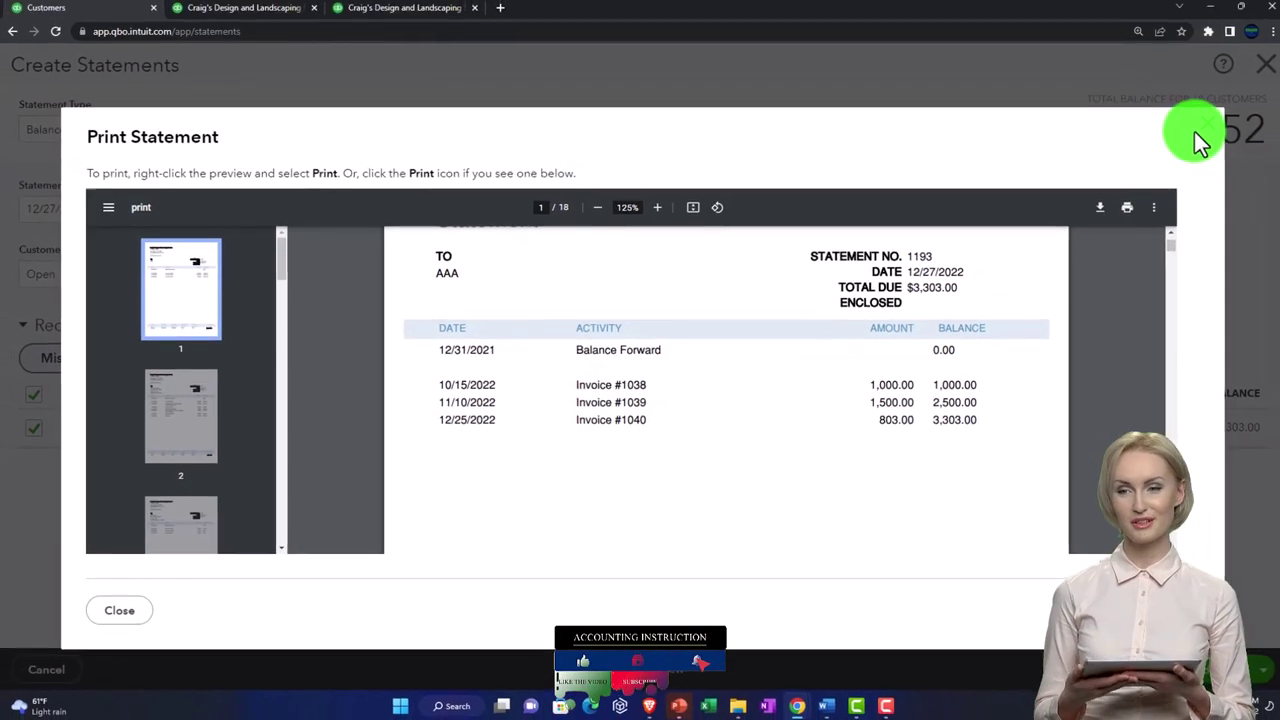
left_click(1196, 133)
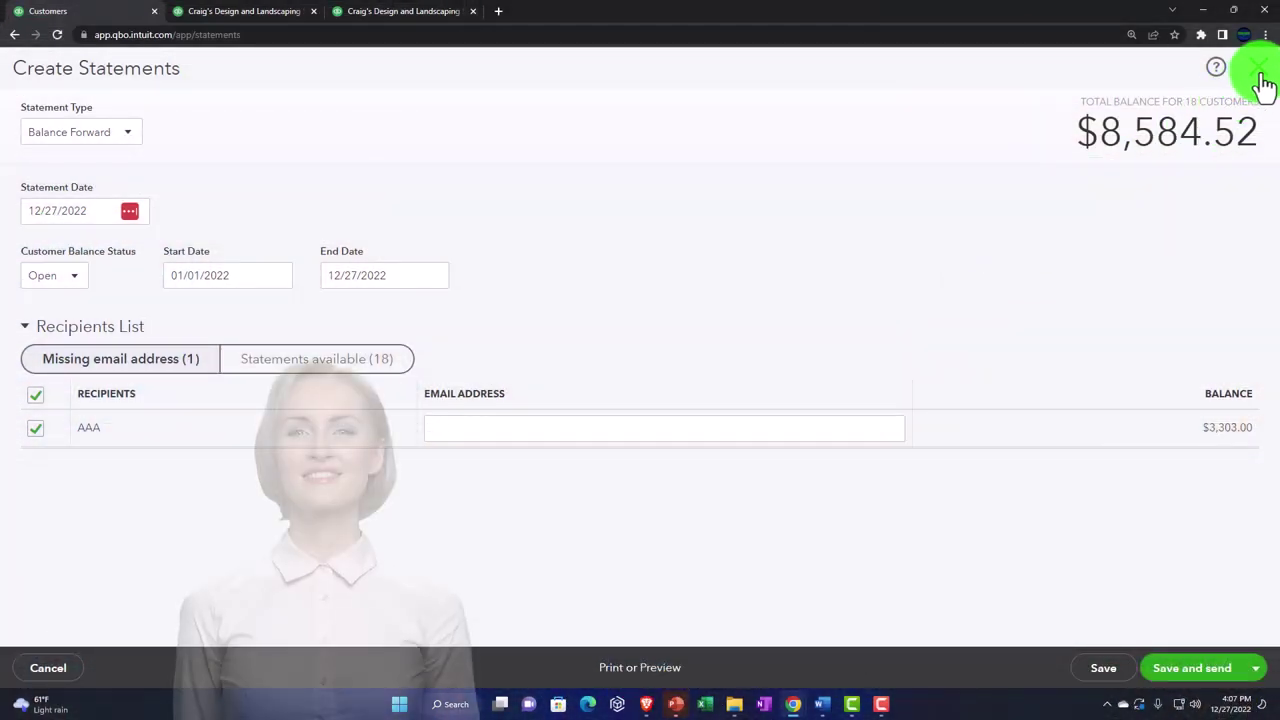
left_click(1262, 80)
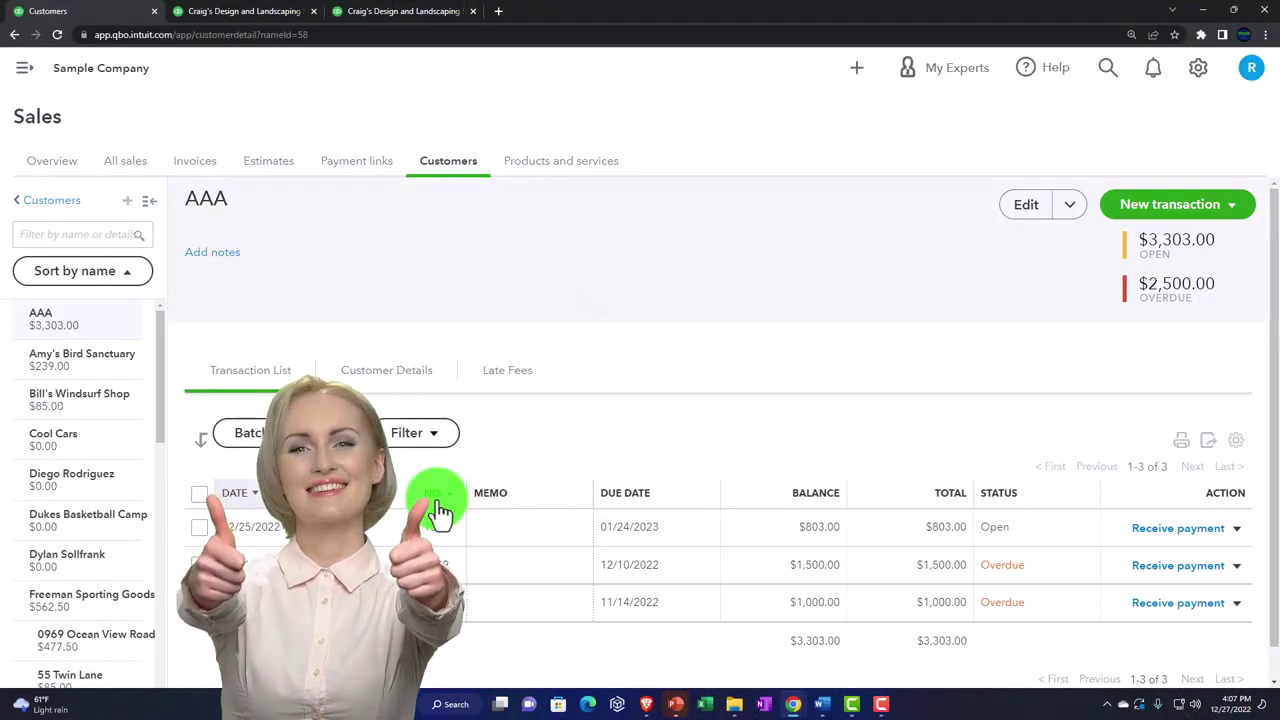
- Open the reminder email form for AAA's invoice 1040 from the customer's transaction list
left_click(1236, 530)
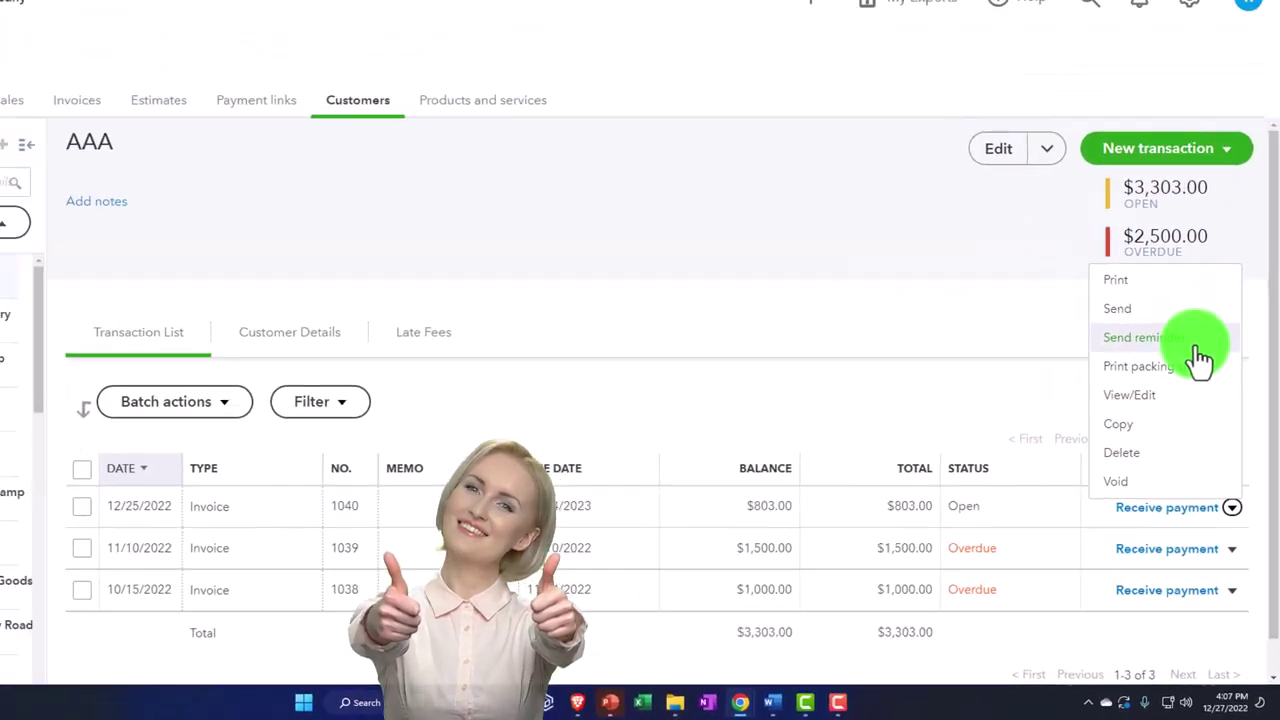
left_click(1168, 228)
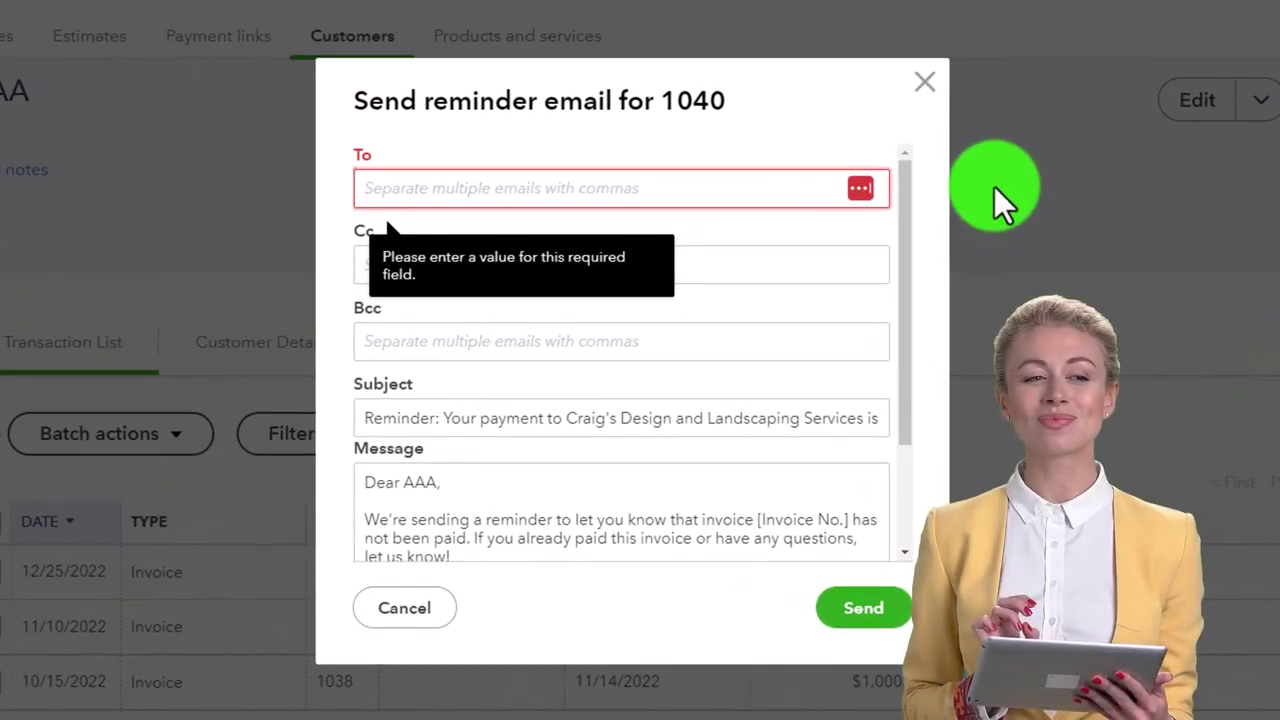
- Examine the reminder email form for AAA's invoice 1040 and close it without sending
scroll(994, 186, "down", 3)
scroll(674, 417, "up", 3)
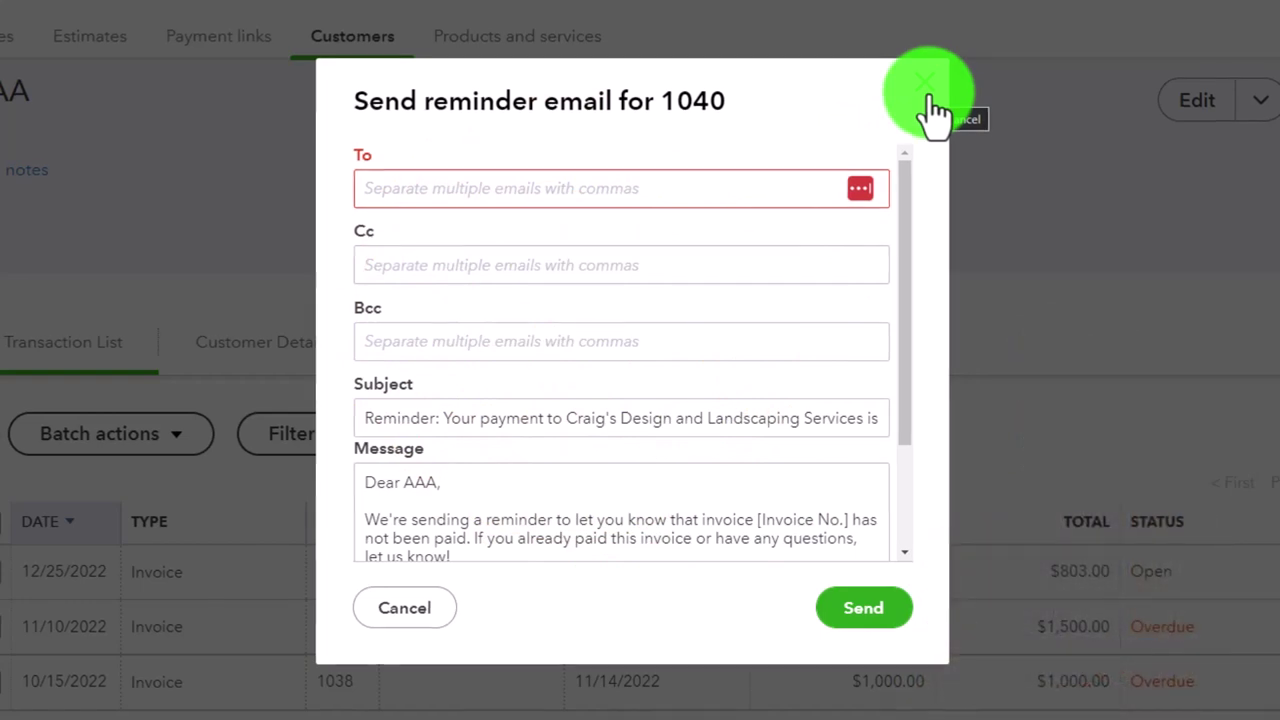
left_click(928, 98)
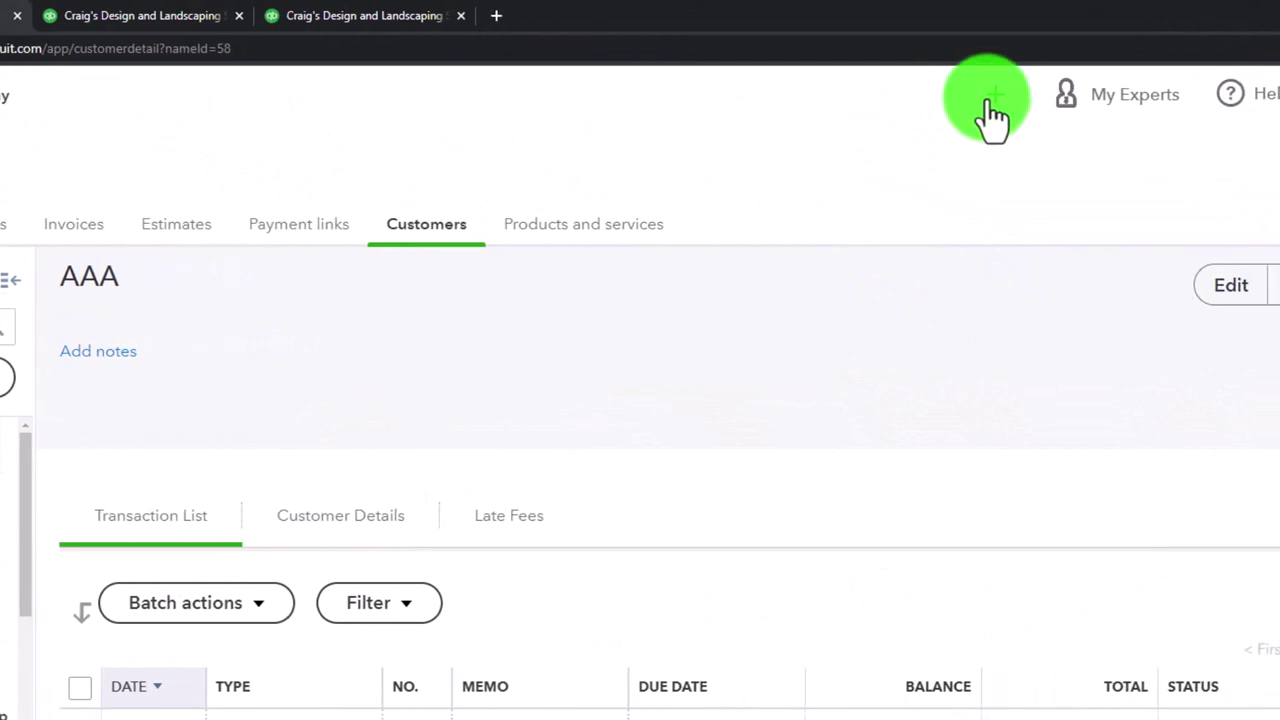
left_click(993, 108)
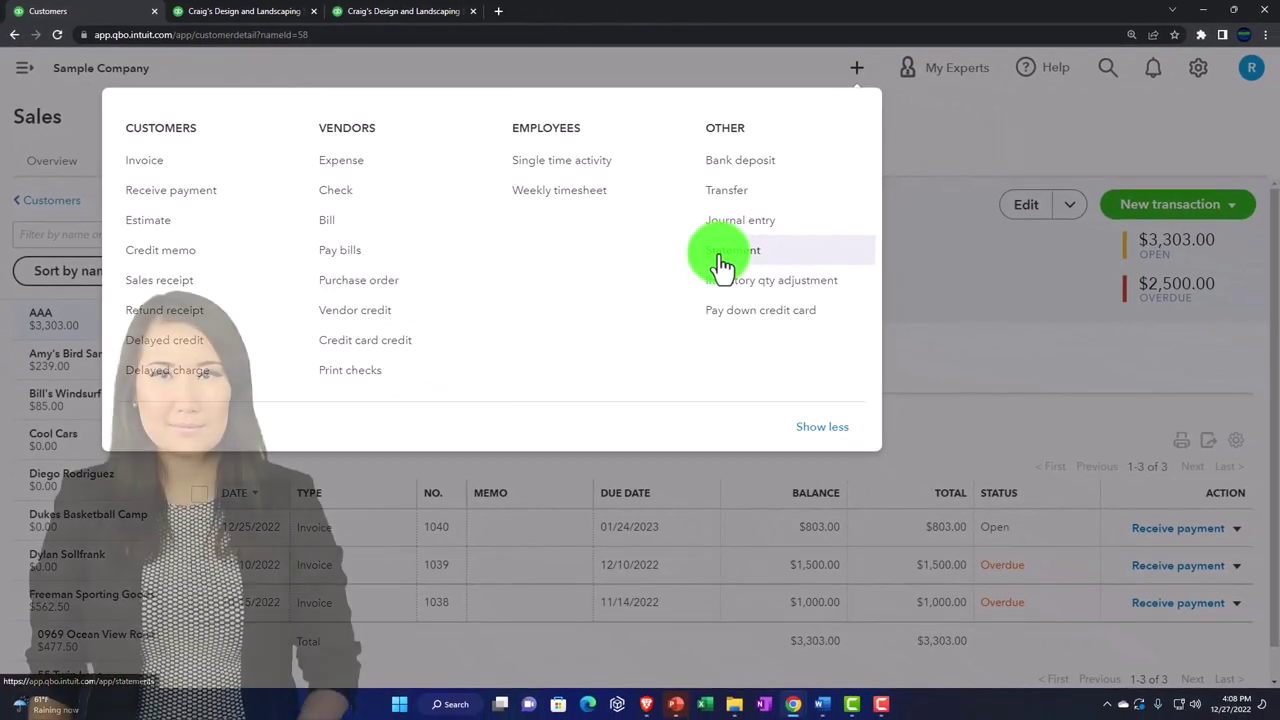
left_click(968, 352)
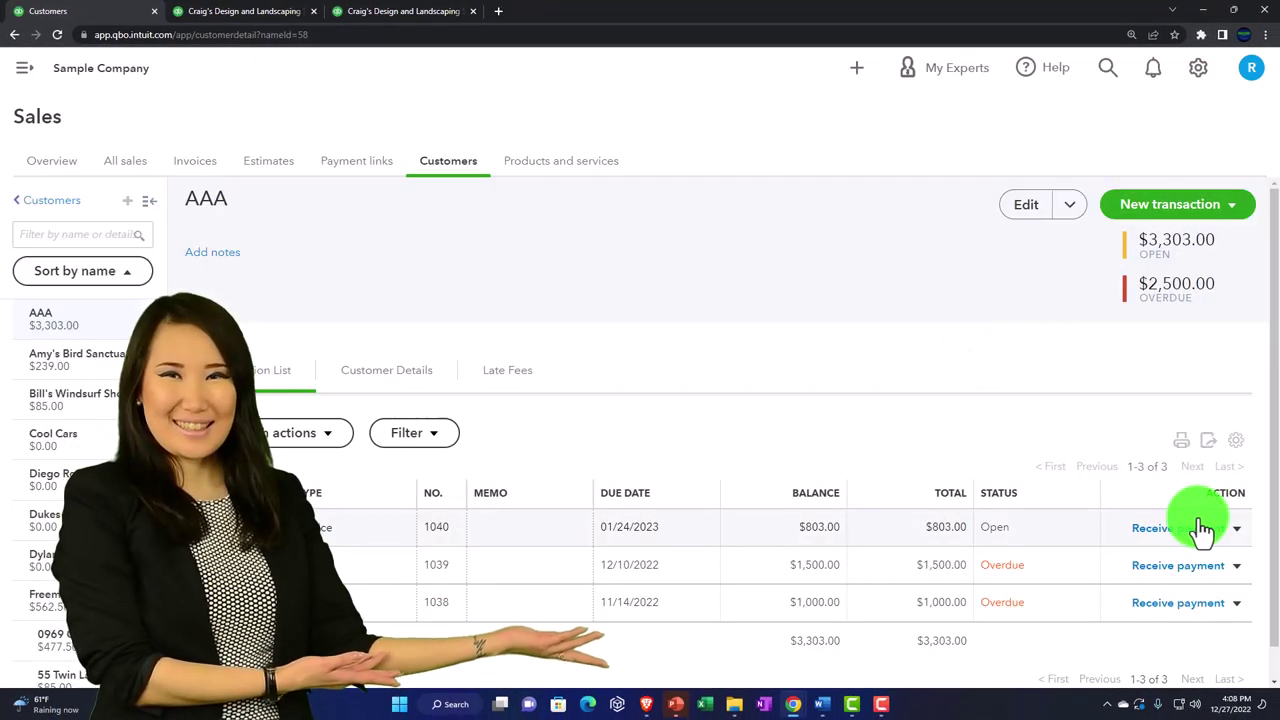
left_click(1190, 526)
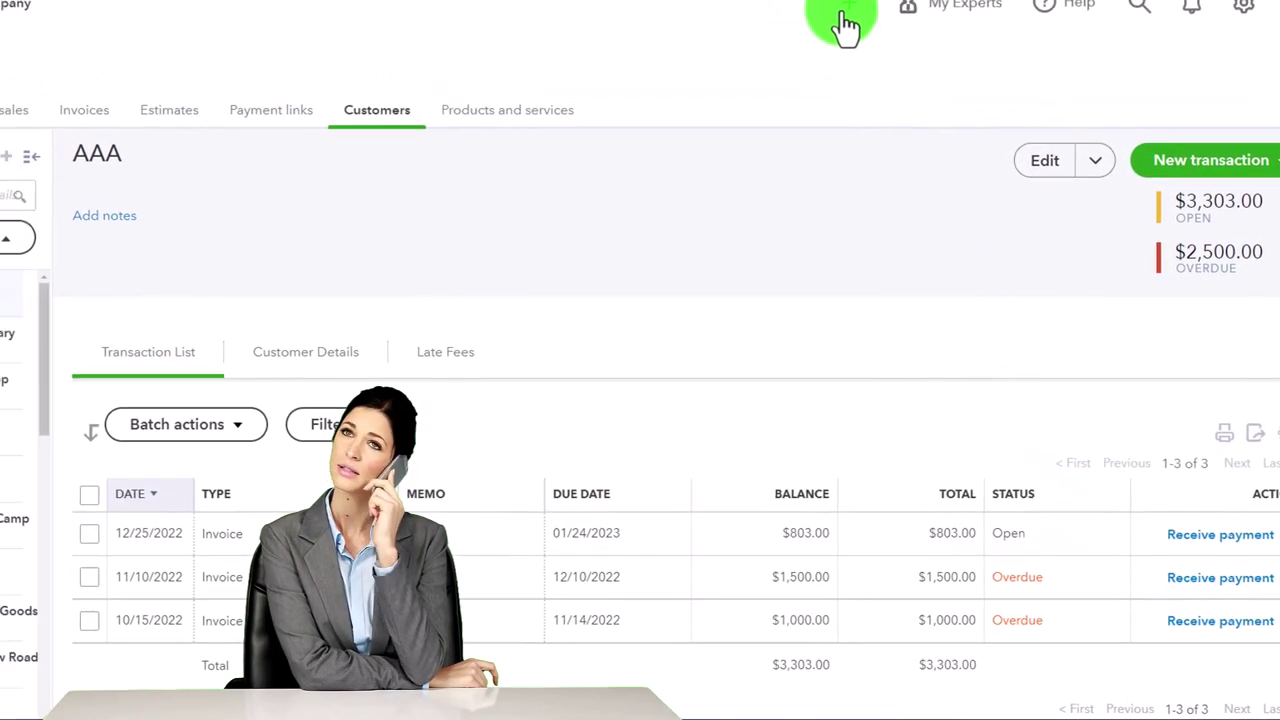
left_click(787, 0)
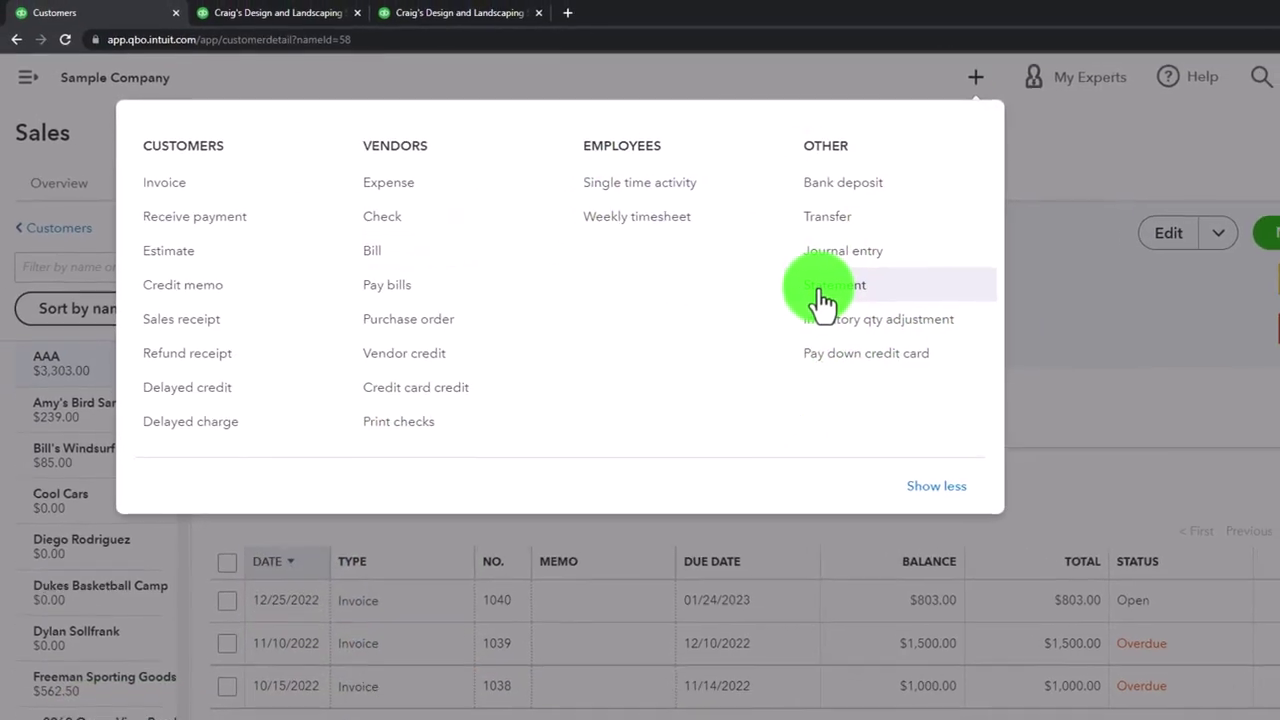
left_click(983, 256)
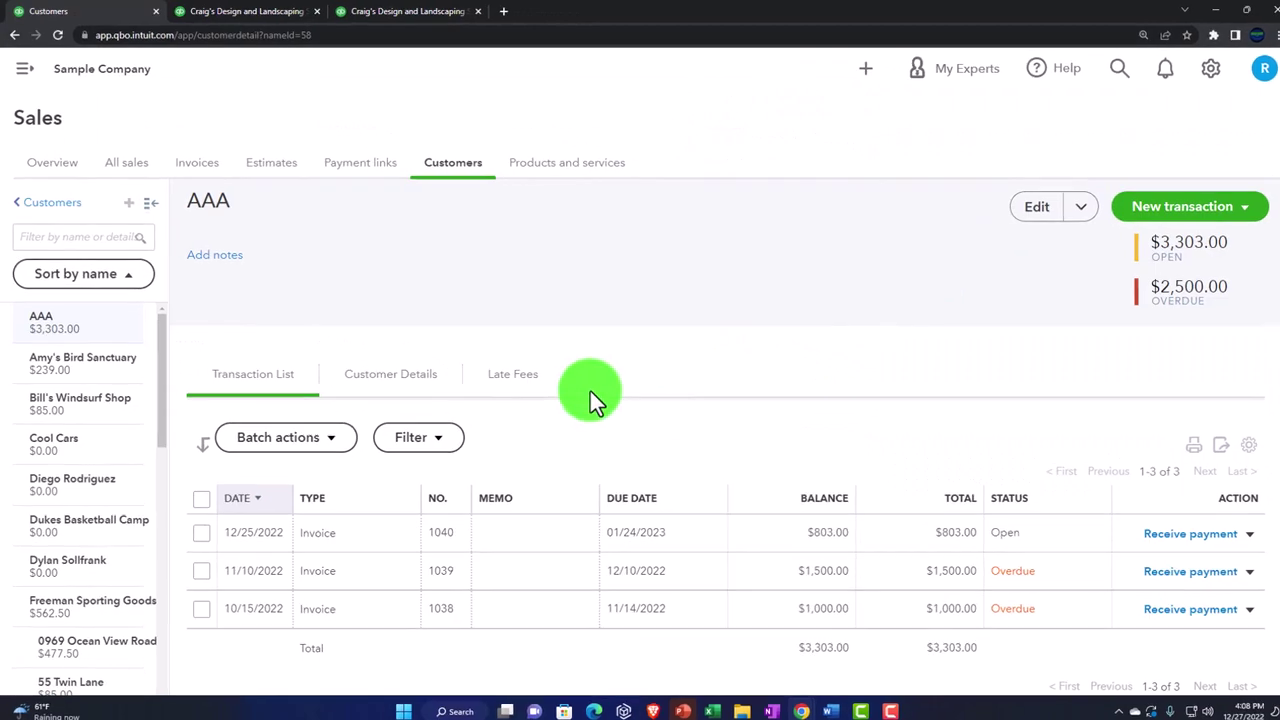
- Start a batch of statements for all customers from the customer list and examine the recipients with statements available
left_click(62, 272)
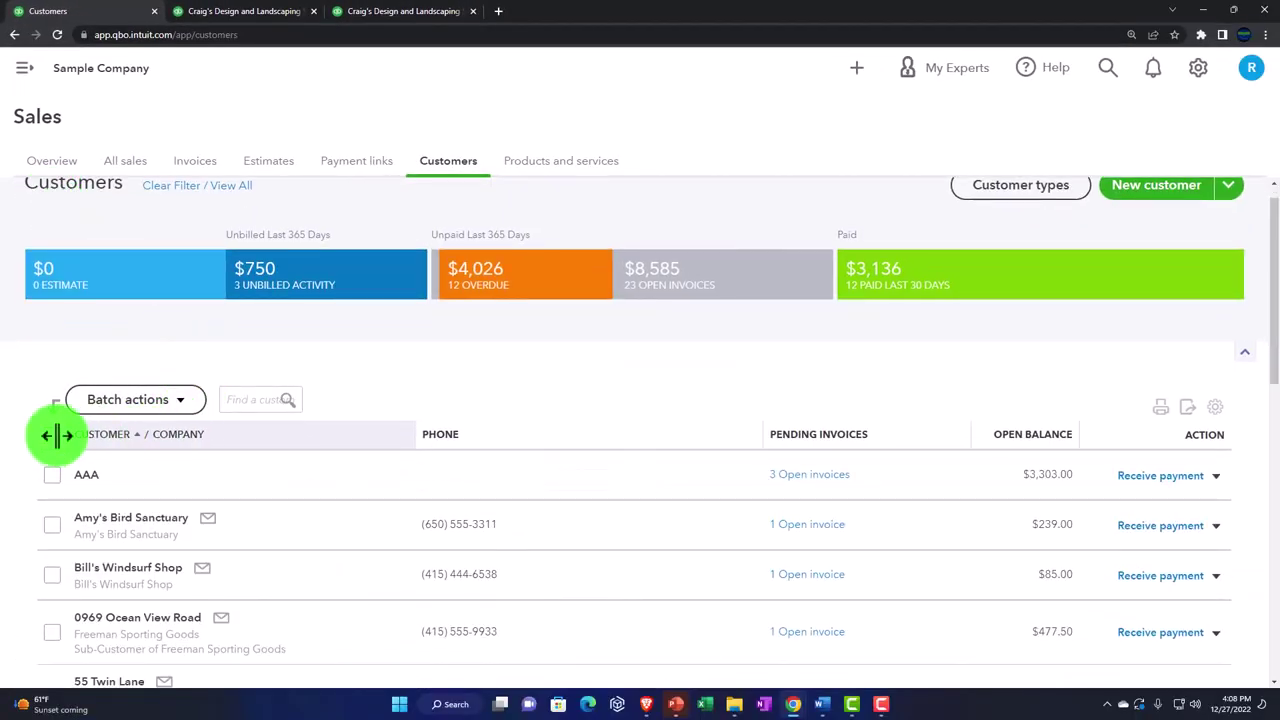
left_click(55, 435)
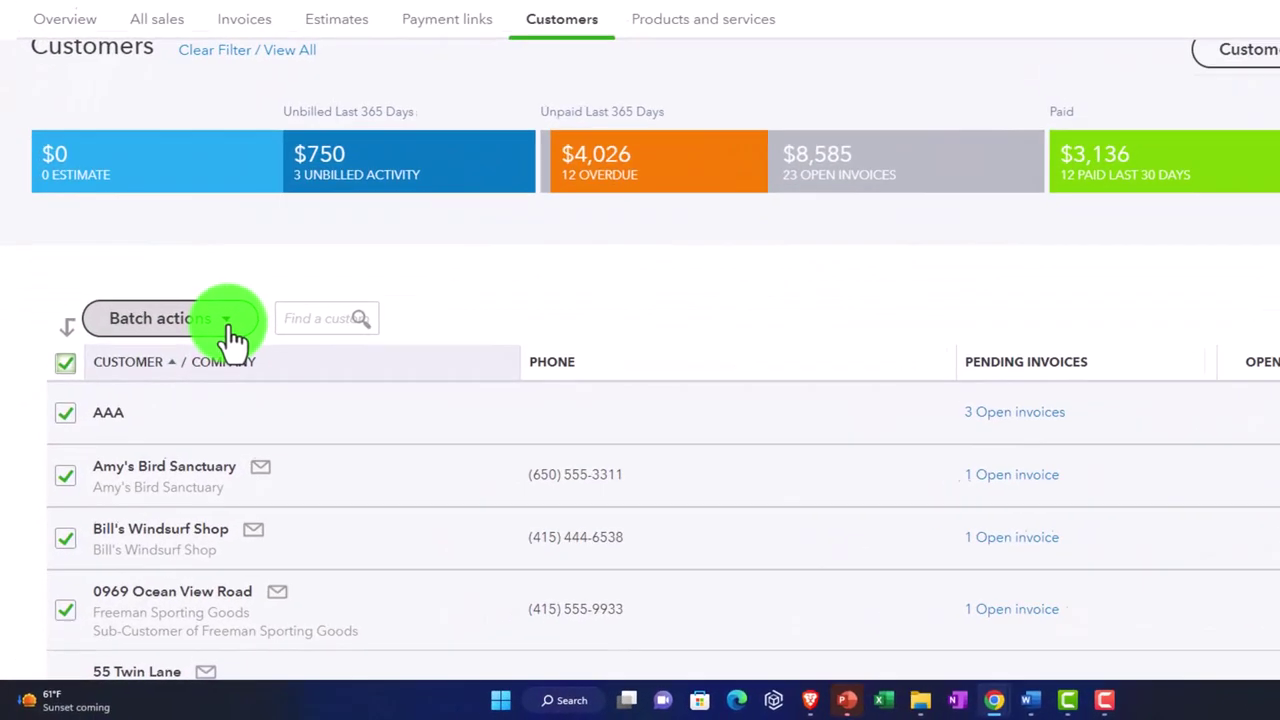
left_click(182, 402)
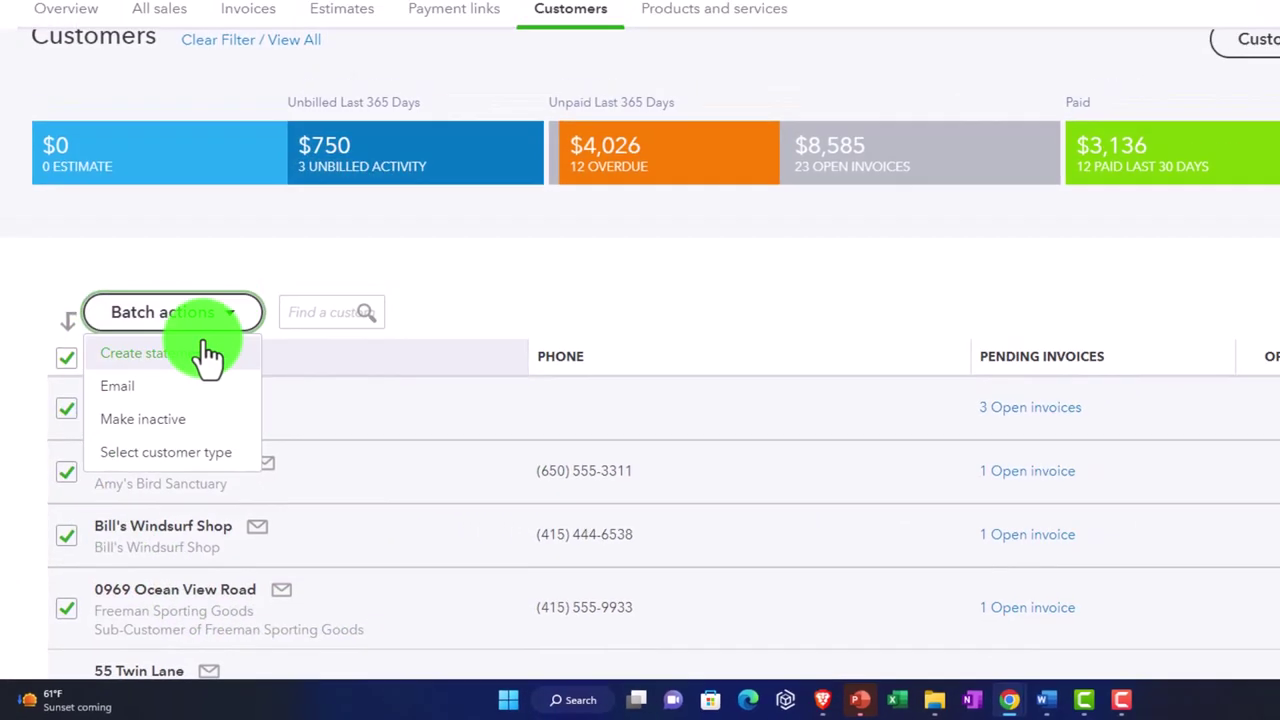
left_click(205, 353)
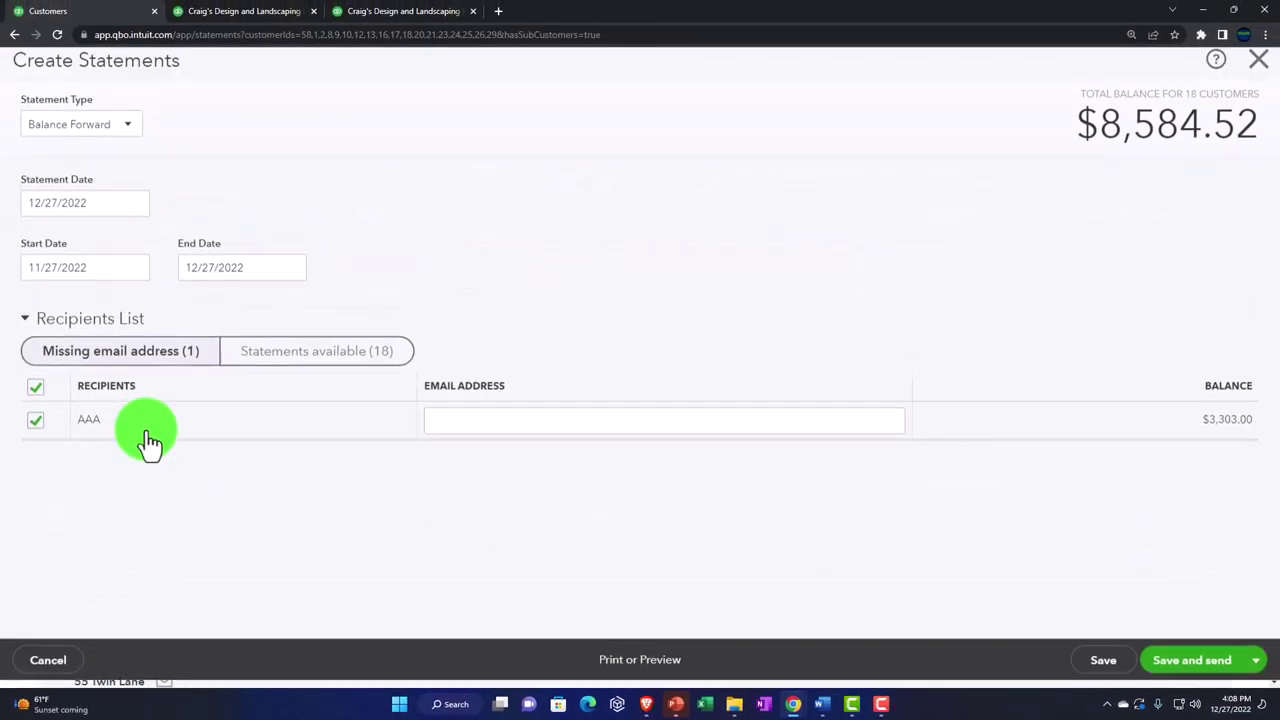
left_click(303, 372)
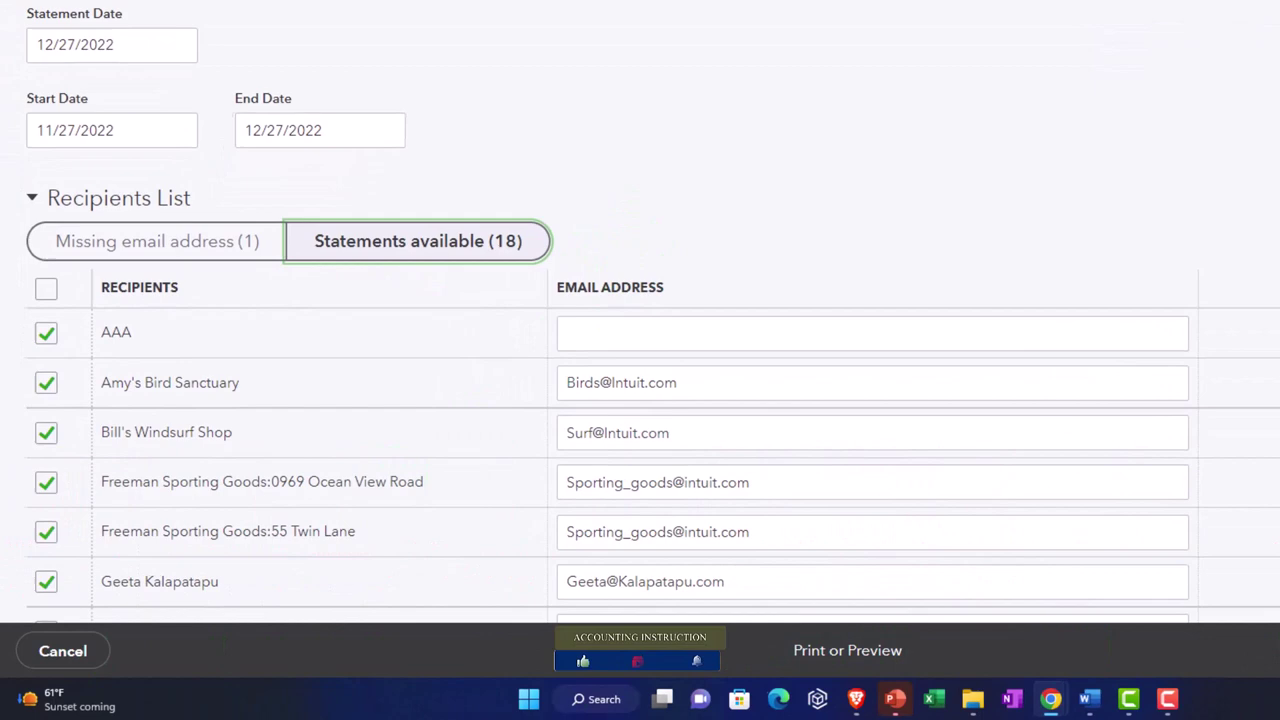
- Check the save options for the customer statements and leave statement creation without saving
left_click(1248, 648)
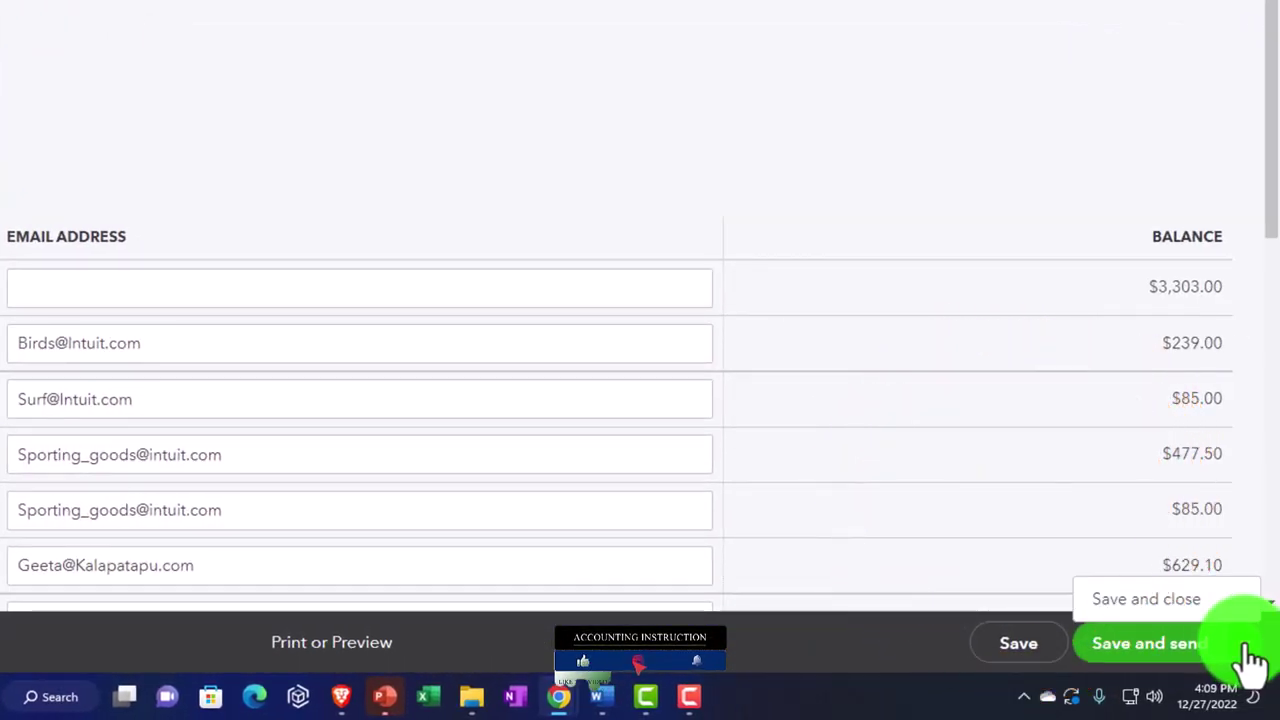
left_click(1094, 294)
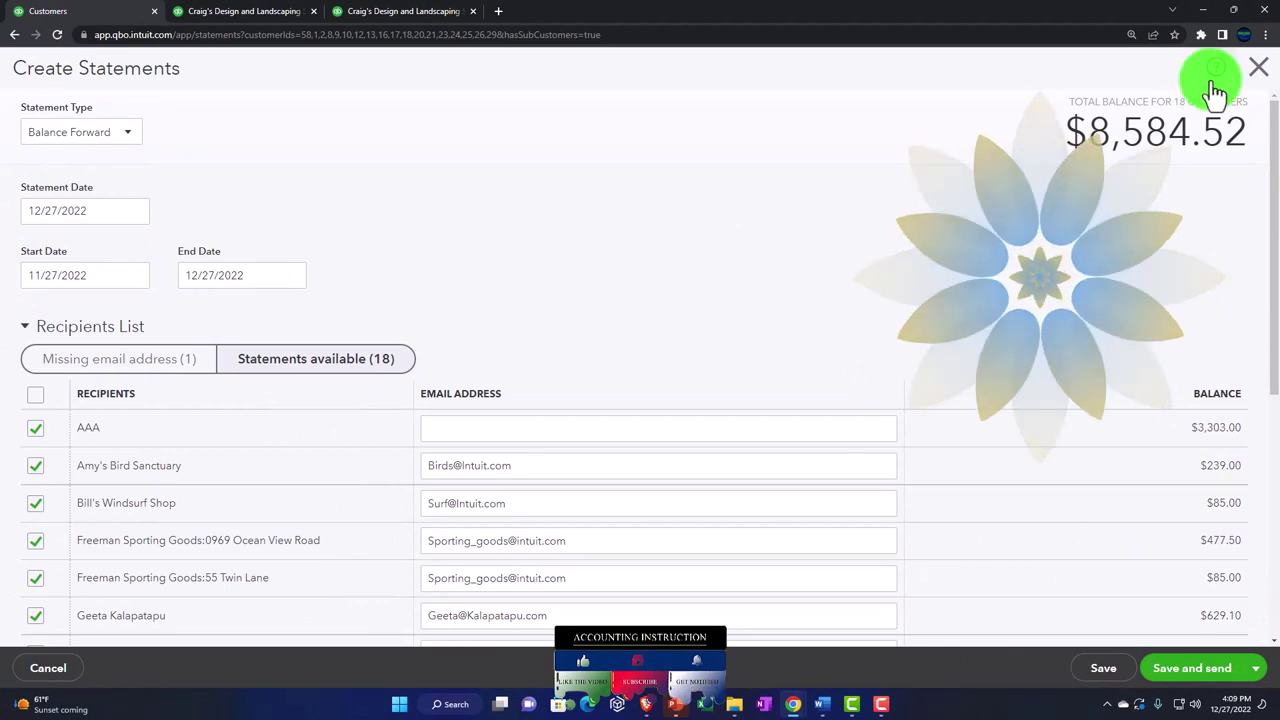
left_click(1259, 72)
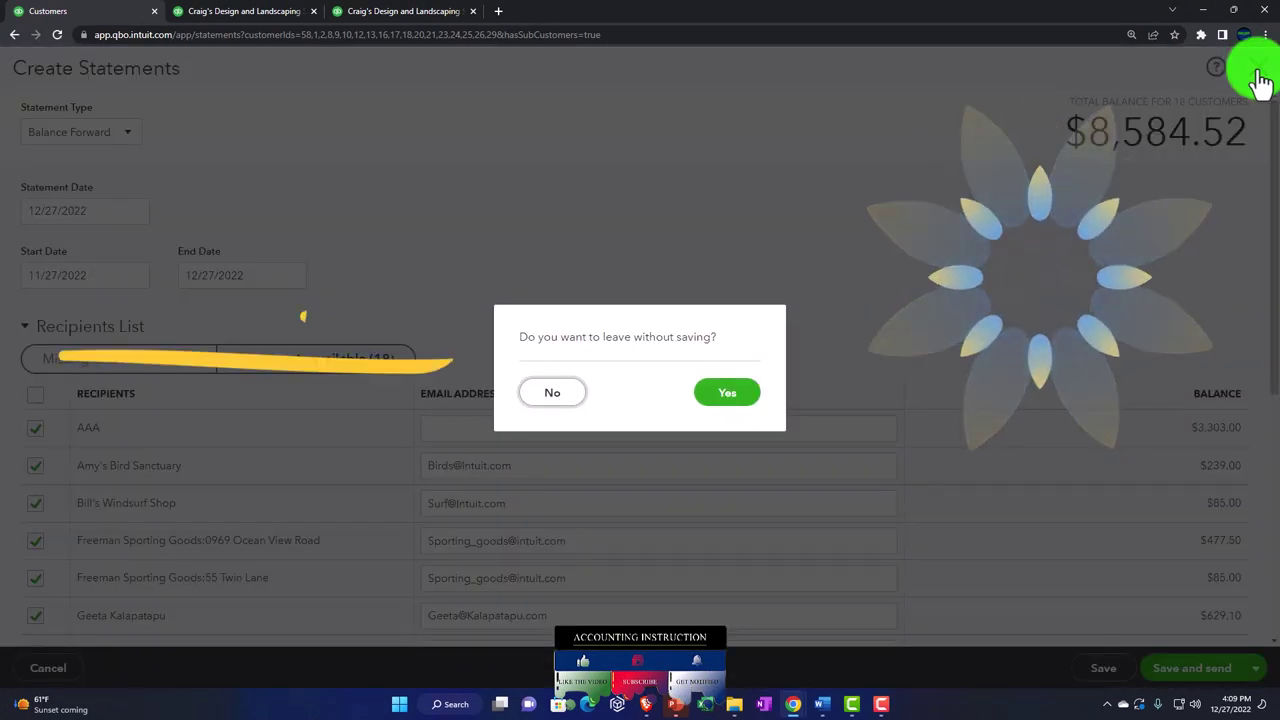
left_click(703, 402)
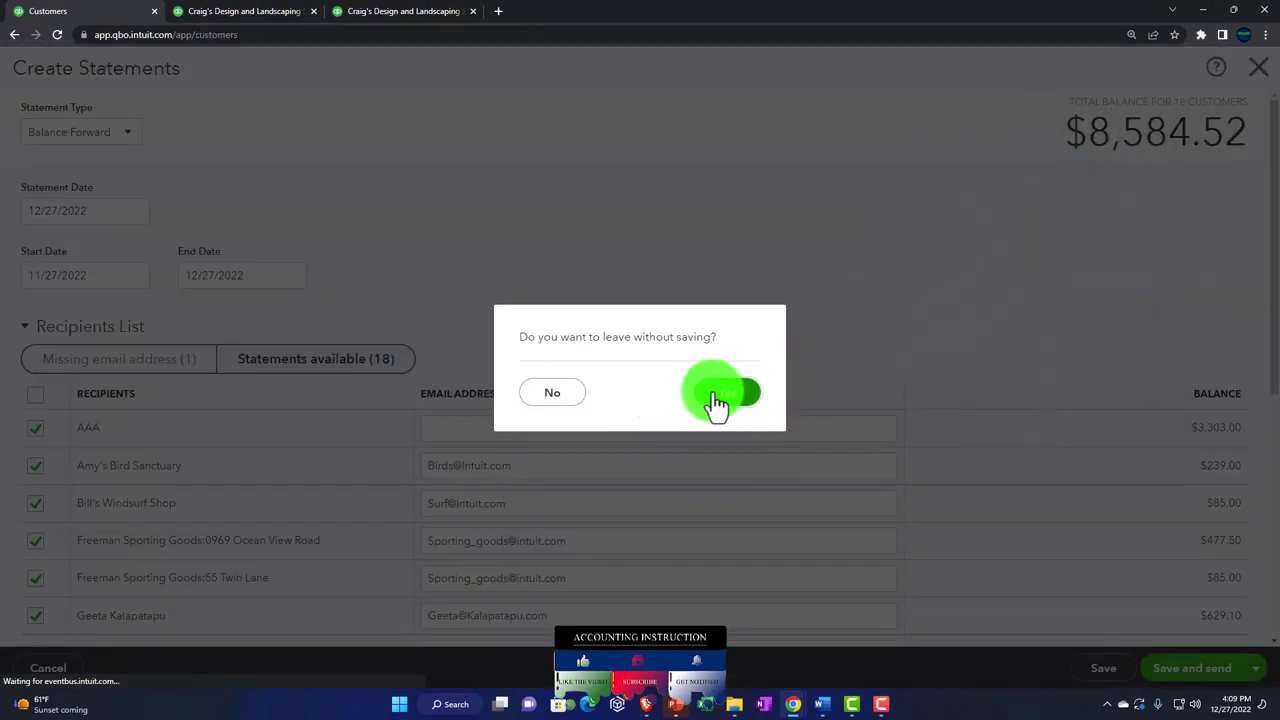
- Switch QuickBooks from Accountant view to Business view
left_click(24, 68)
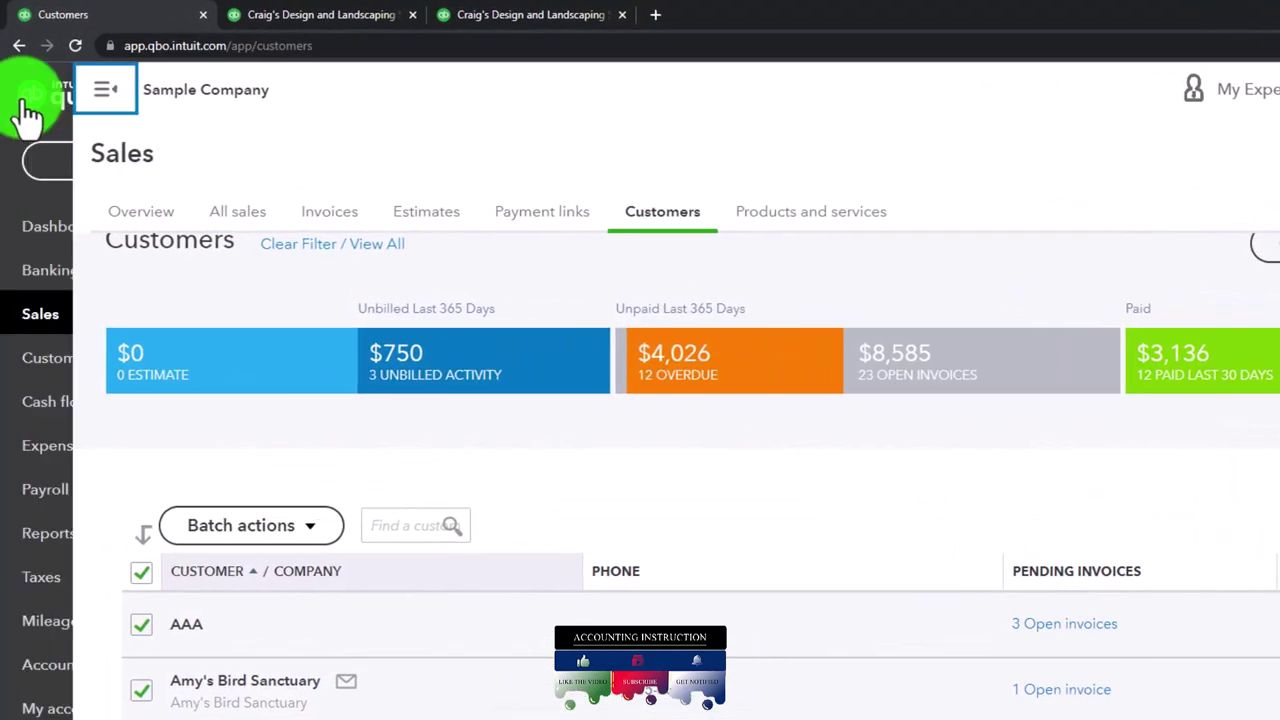
left_click(1206, 66)
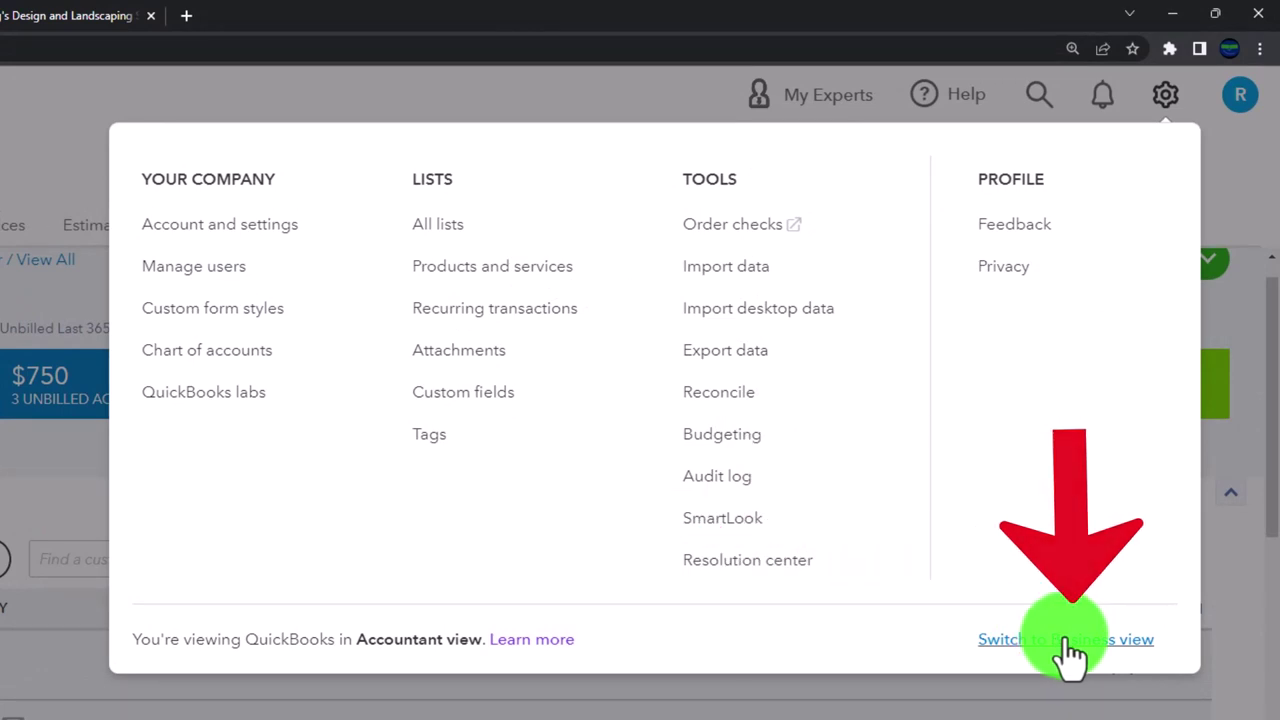
left_click(1065, 645)
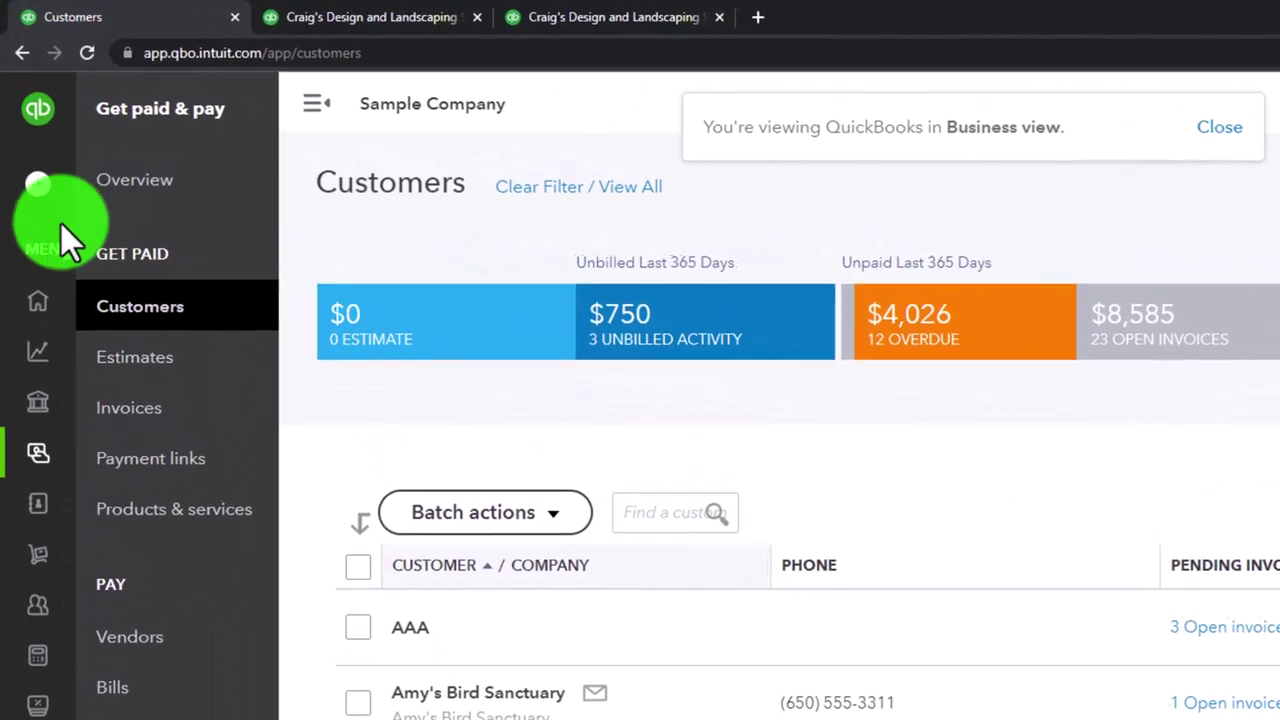
- Open the Get things done workspace and find the Statement option among the new transaction types
left_click(61, 224)
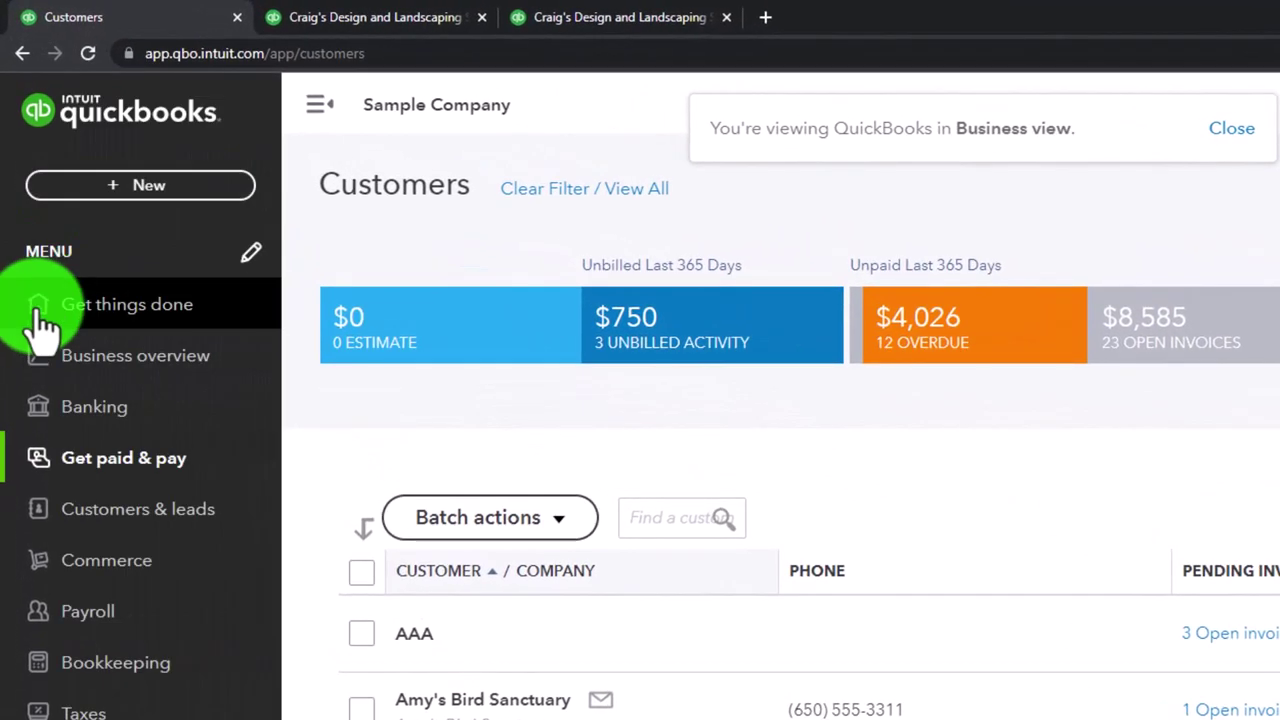
left_click(40, 305)
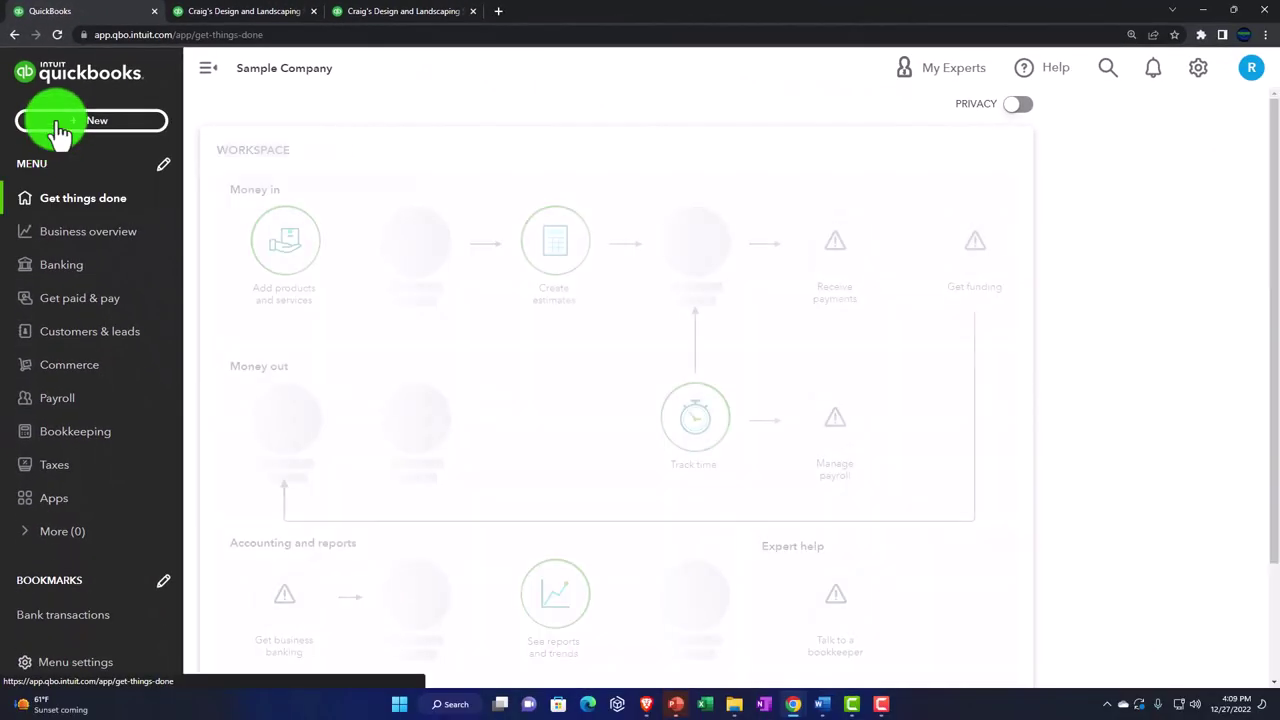
left_click(58, 122)
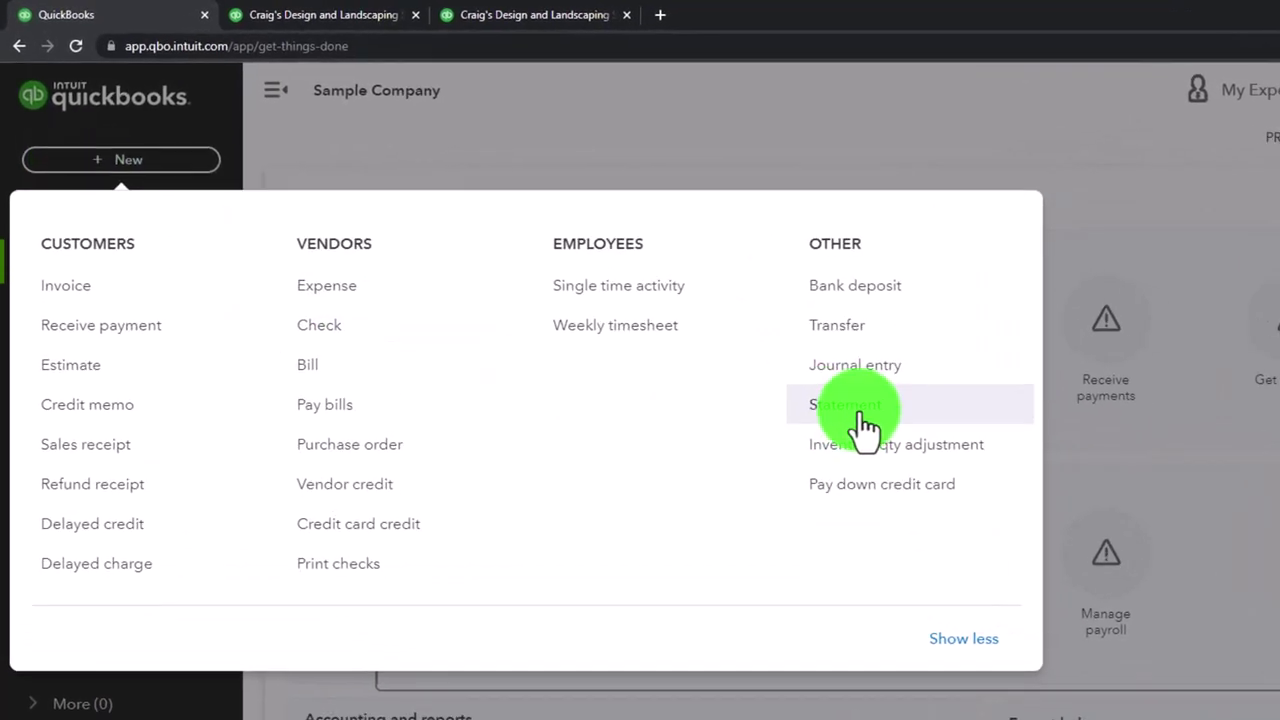
left_click(810, 132)
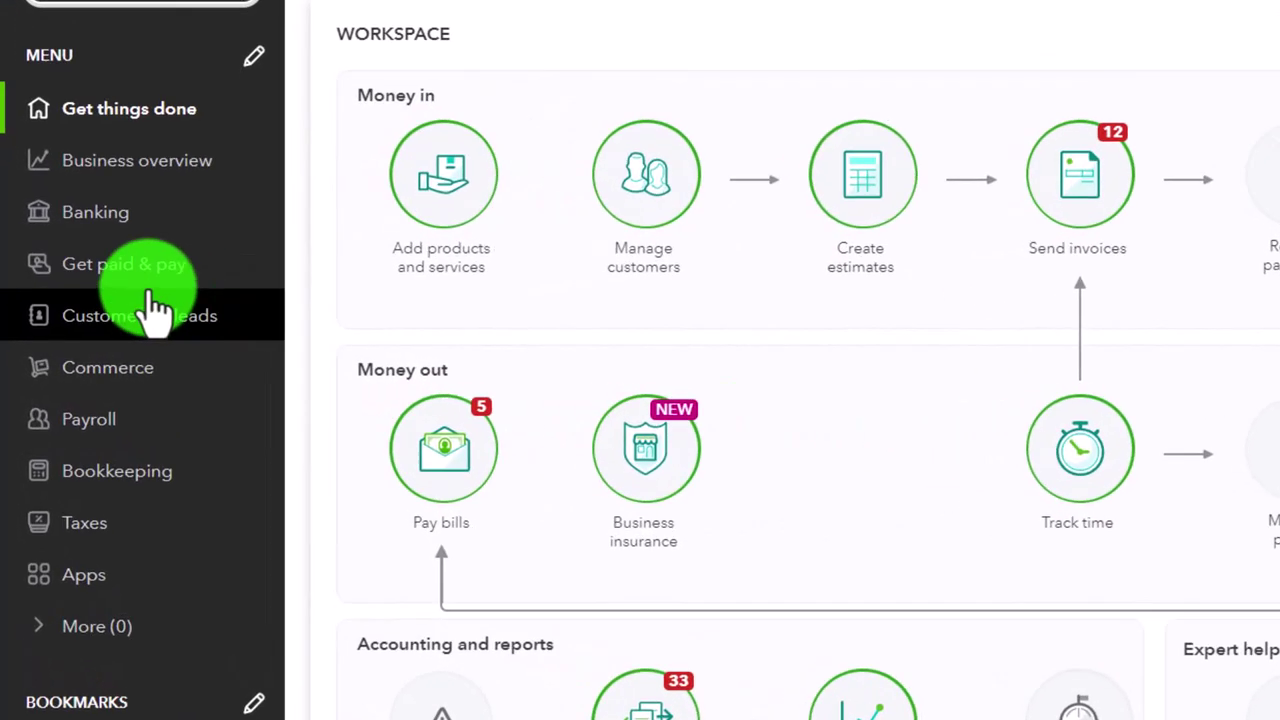
- View the Invoices list under Get paid & pay and the All sales transactions under Bookkeeping
left_click(130, 288)
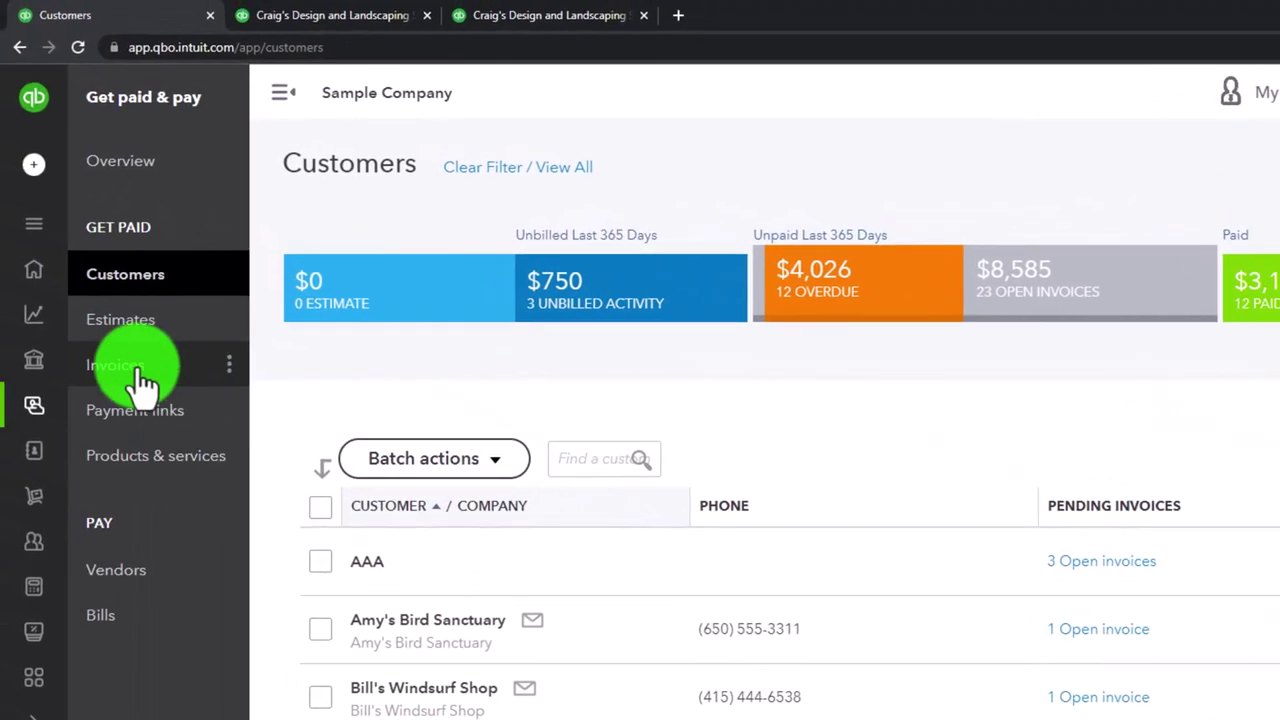
left_click(140, 378)
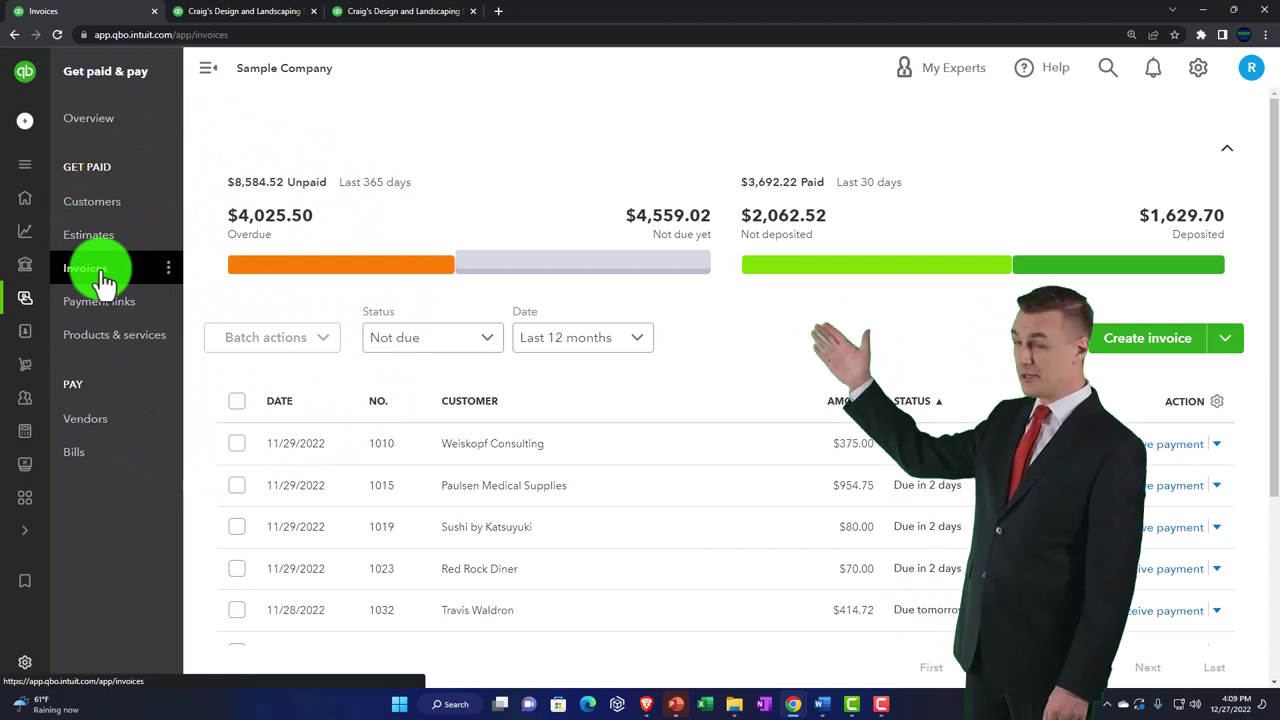
mouse_move(29, 338)
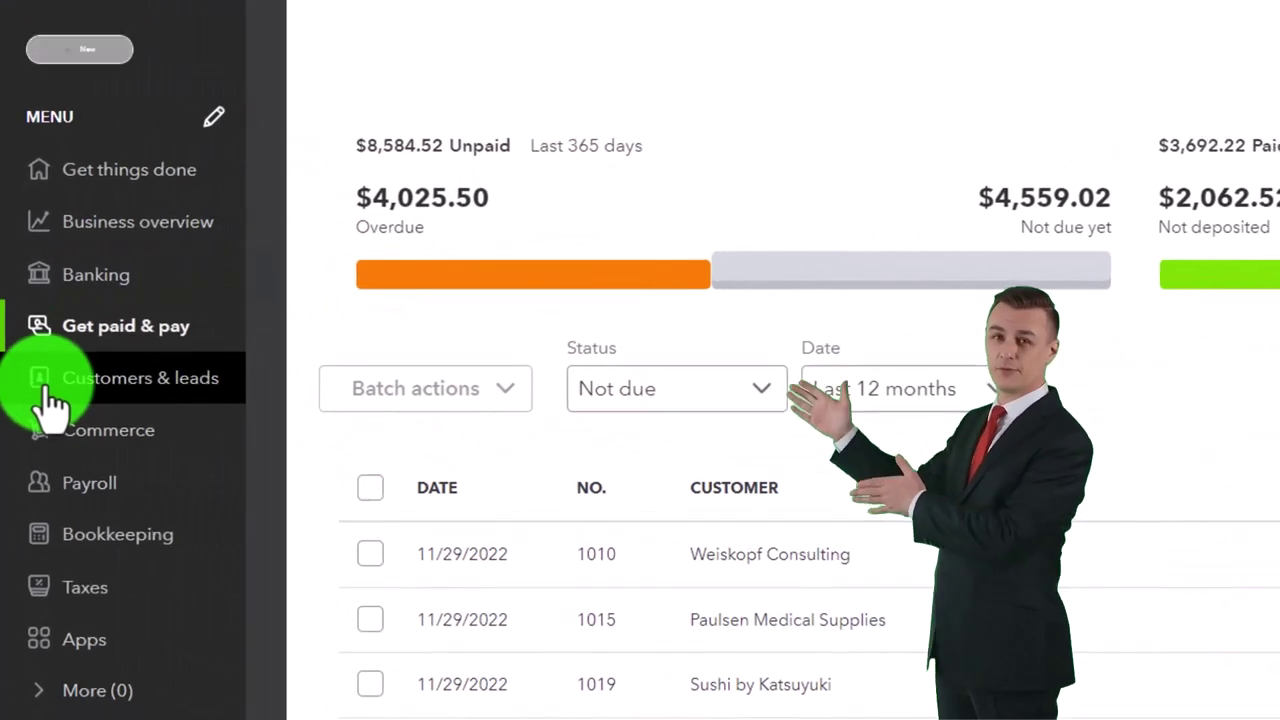
left_click(64, 545)
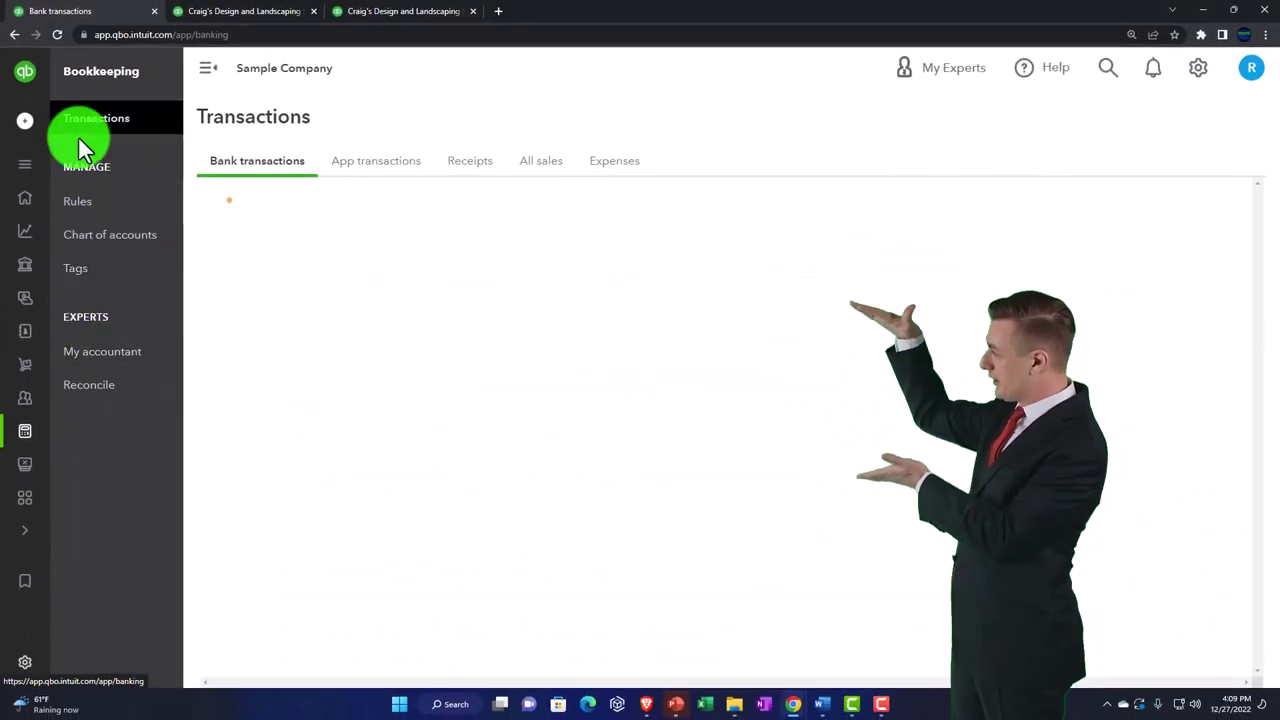
left_click(80, 132)
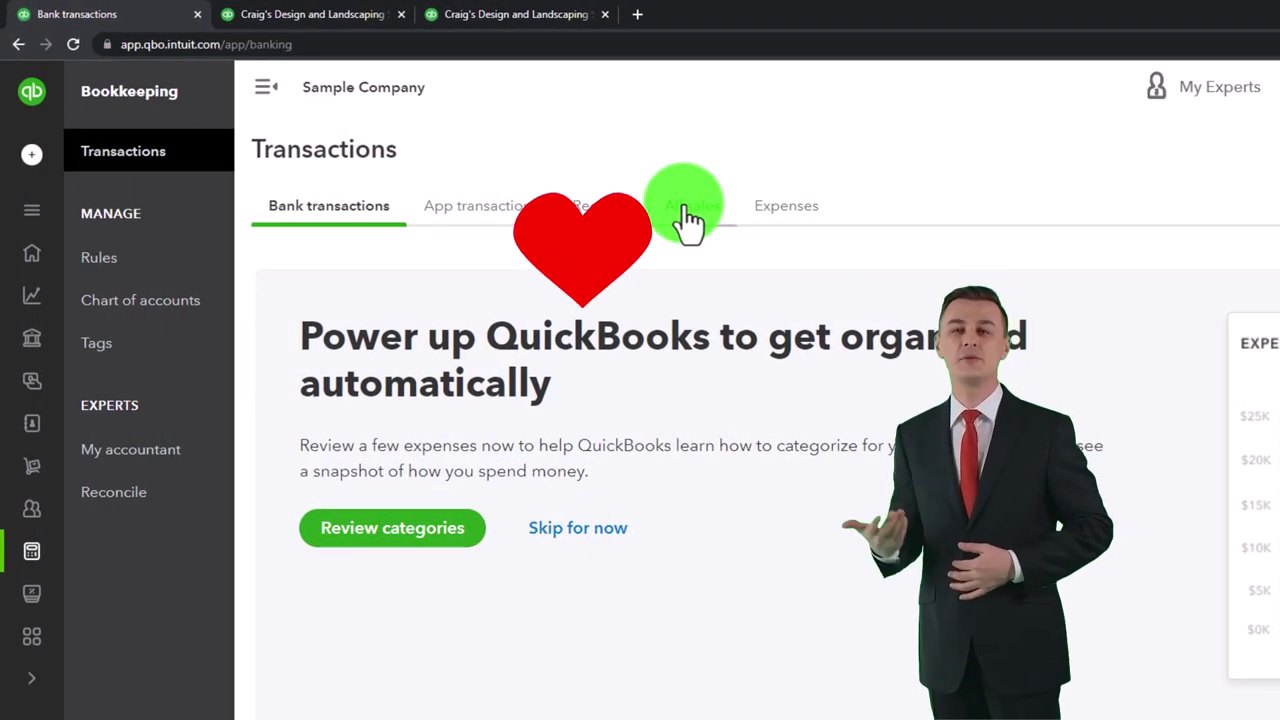
left_click(686, 208)
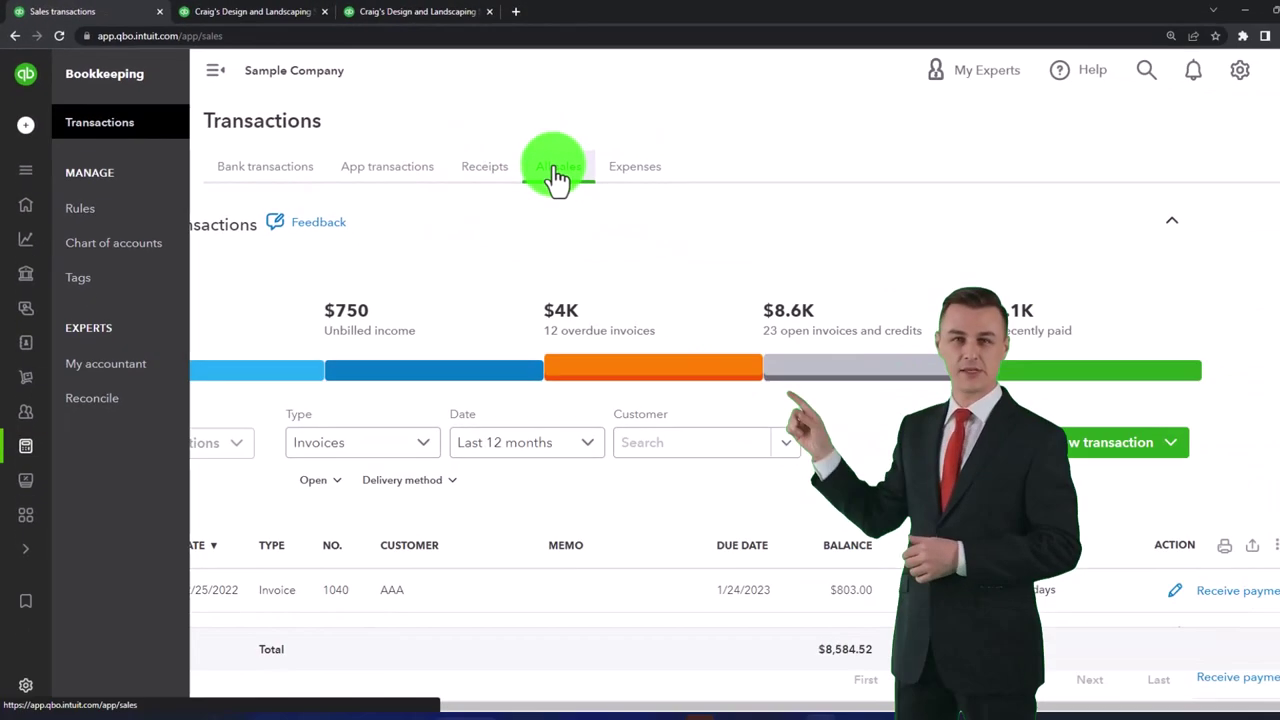
- Open the Reports page under Business overview
left_click(216, 75)
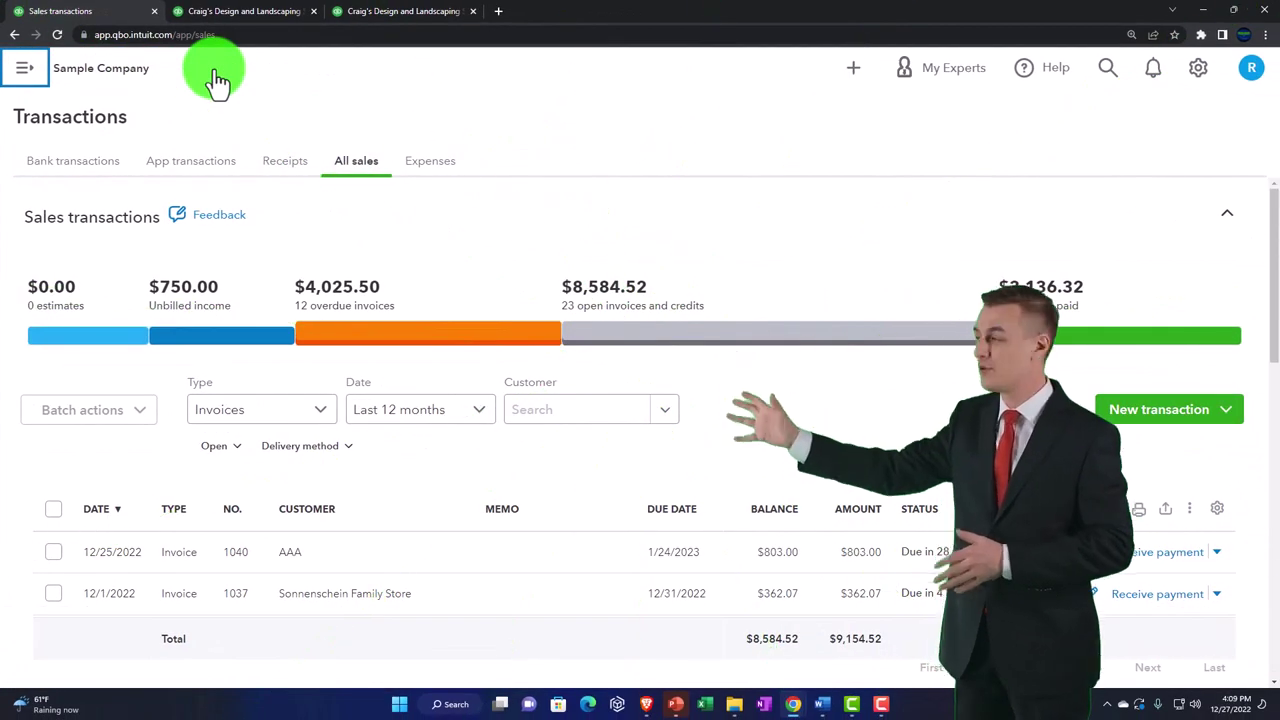
left_click(24, 72)
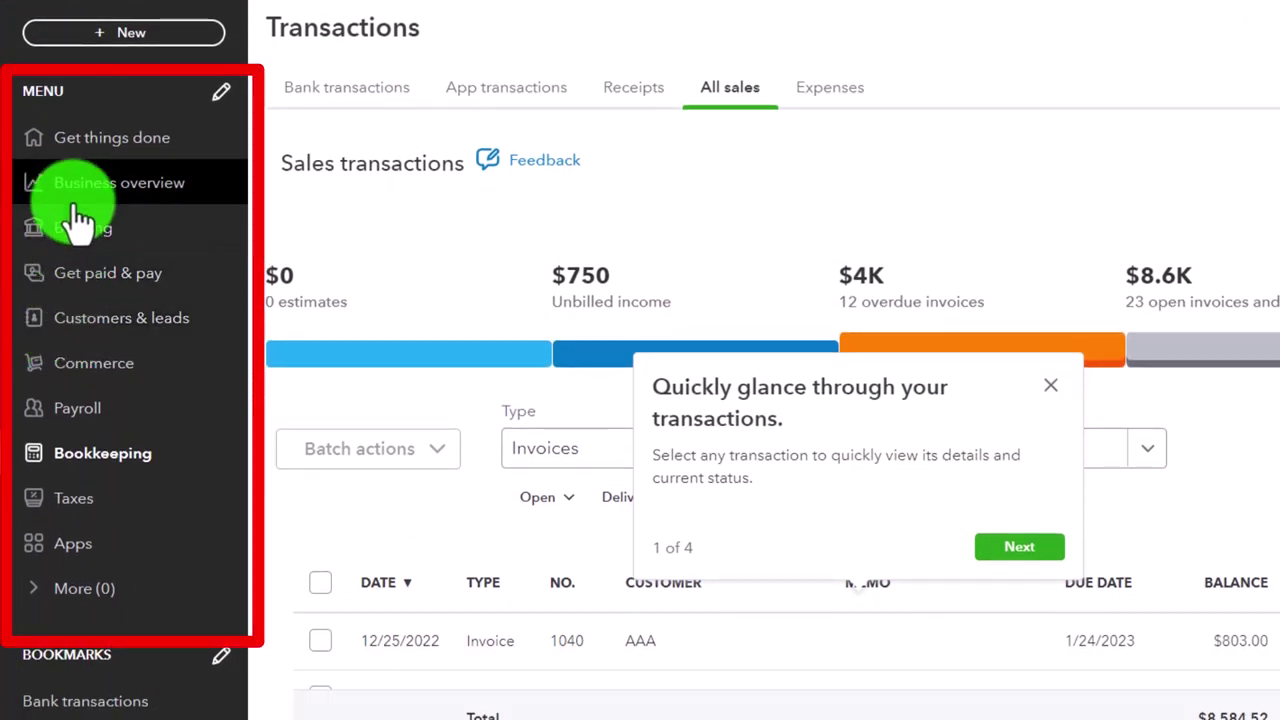
left_click(76, 195)
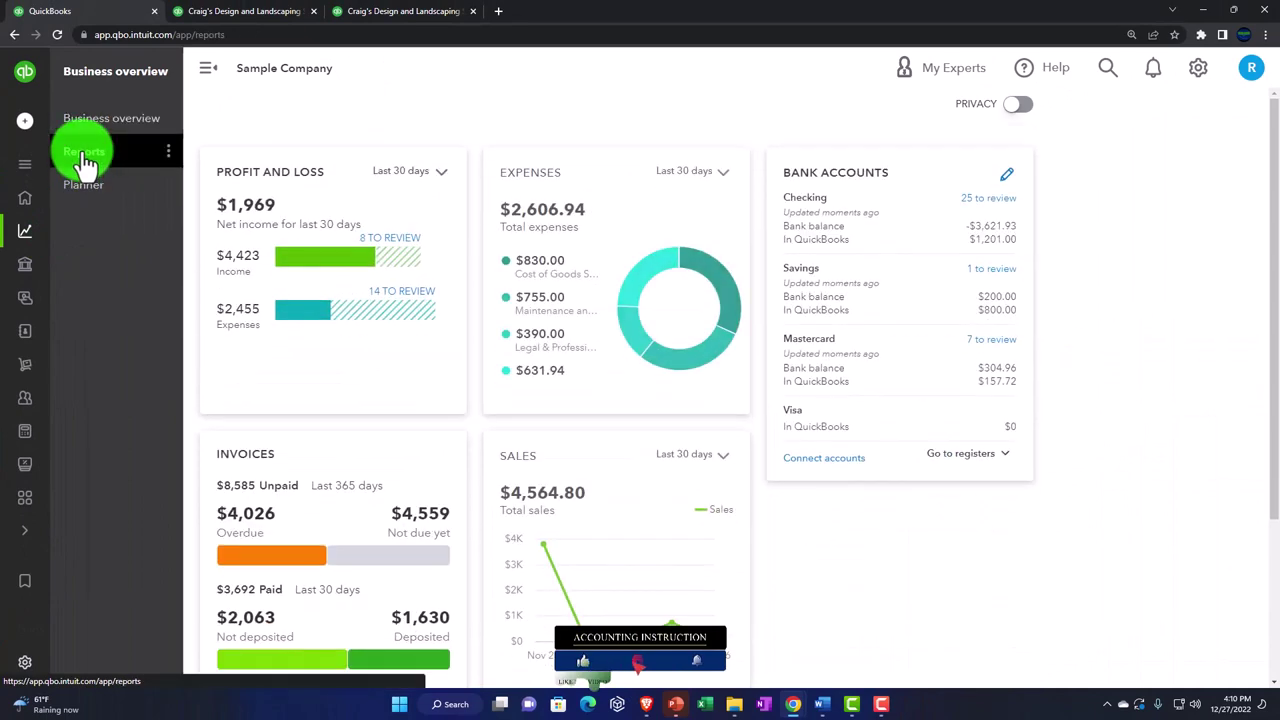
left_click(88, 155)
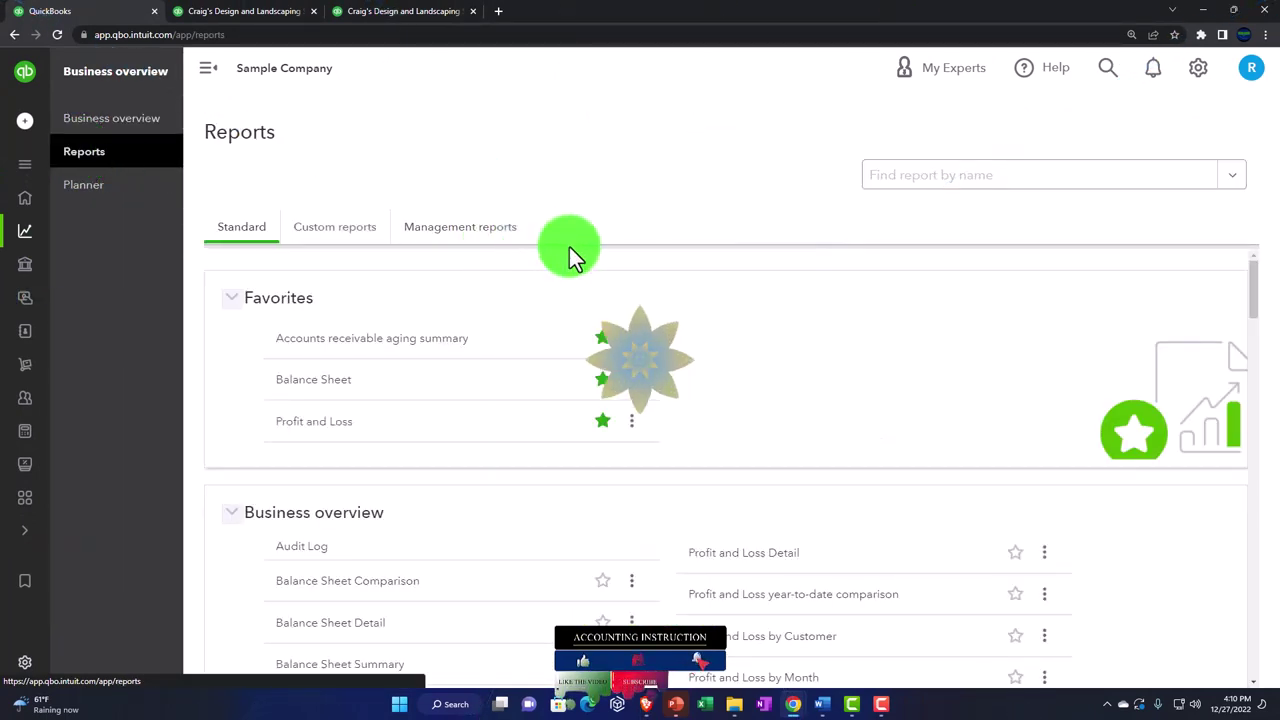